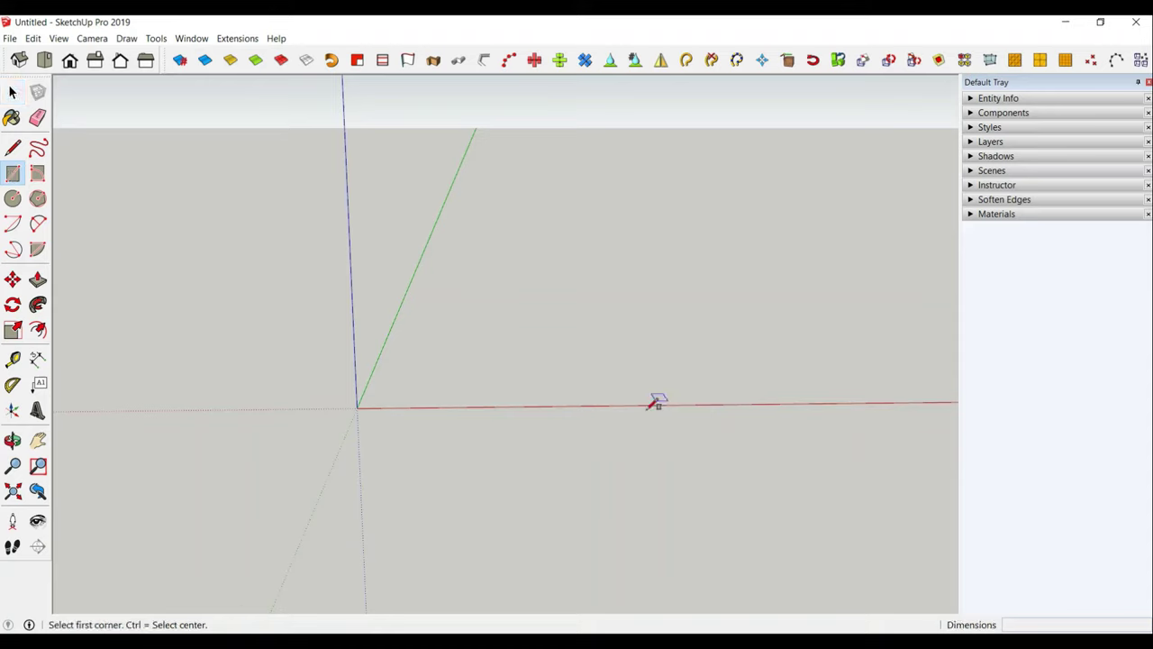
Draw a 450 by 600 base rectangle
{"action": "left_click", "coordinate": [473, 379]}
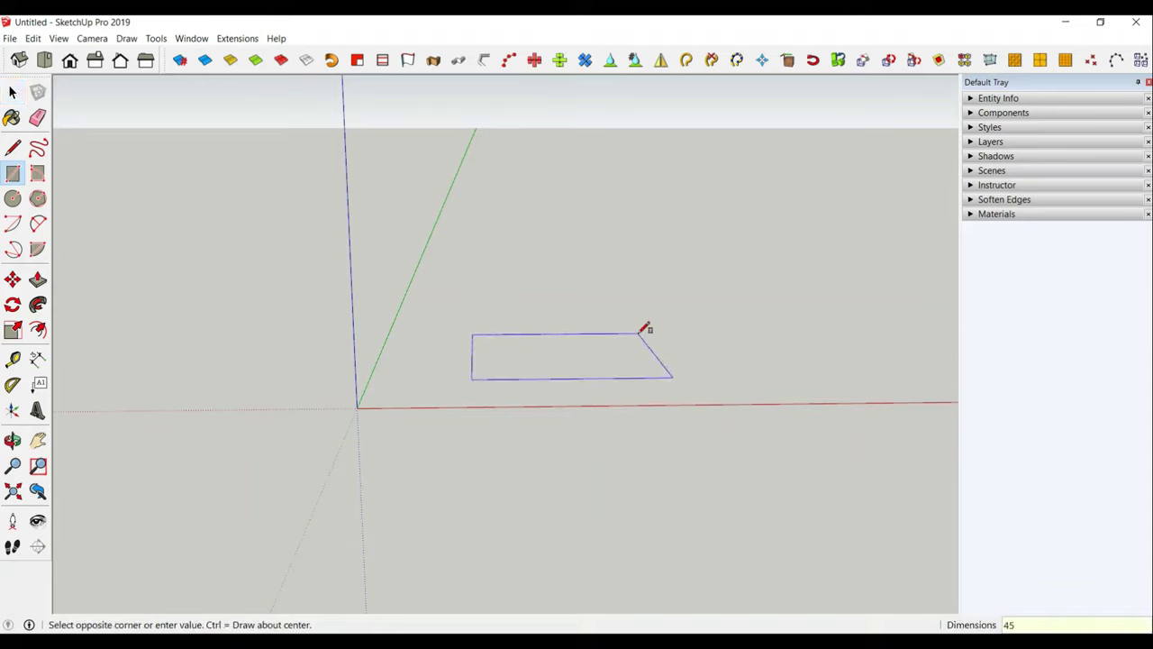
{"action": "type", "text": ",6"}
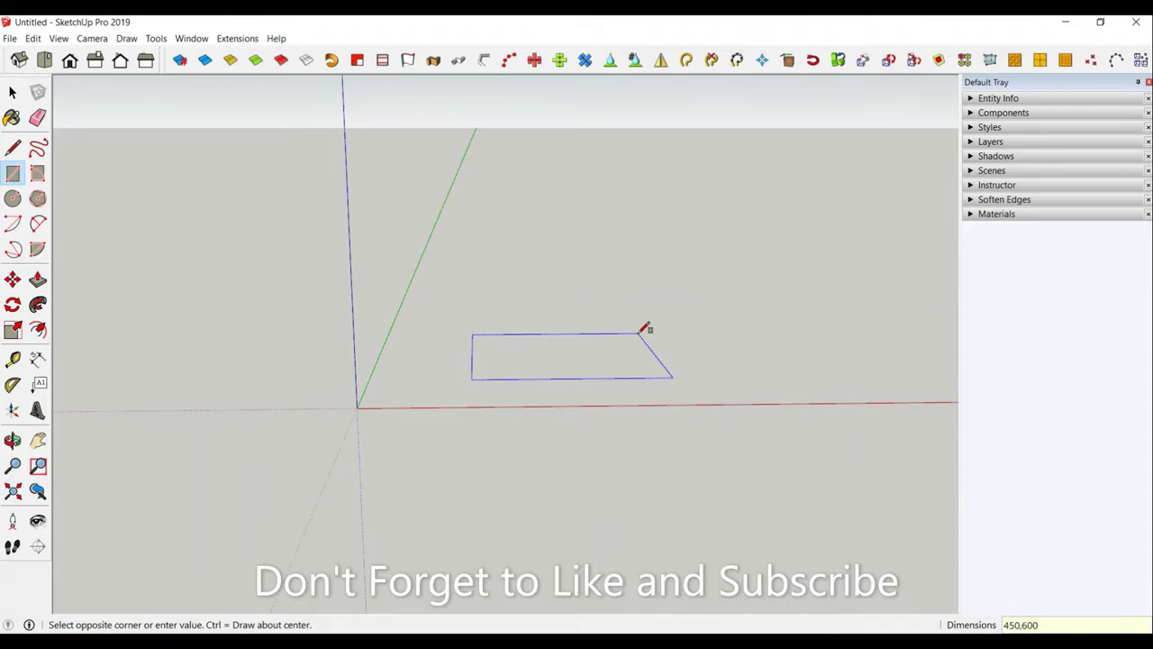
{"action": "key", "text": "Return"}
{"action": "scroll", "coordinate": [607, 297], "scroll_direction": "up", "scroll_amount": 3}
{"action": "scroll", "coordinate": [608, 398], "scroll_direction": "up", "scroll_amount": 3}
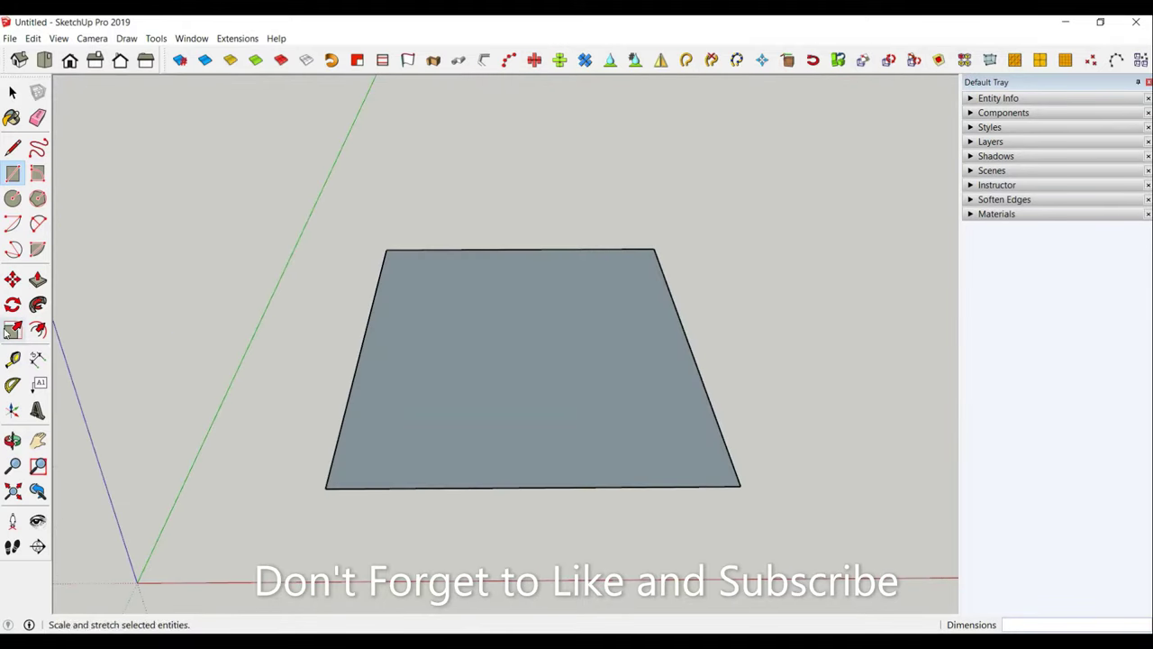
Offset the rectangle's face inward to create a border ring
{"action": "left_click", "coordinate": [38, 330]}
{"action": "left_click", "coordinate": [404, 352]}
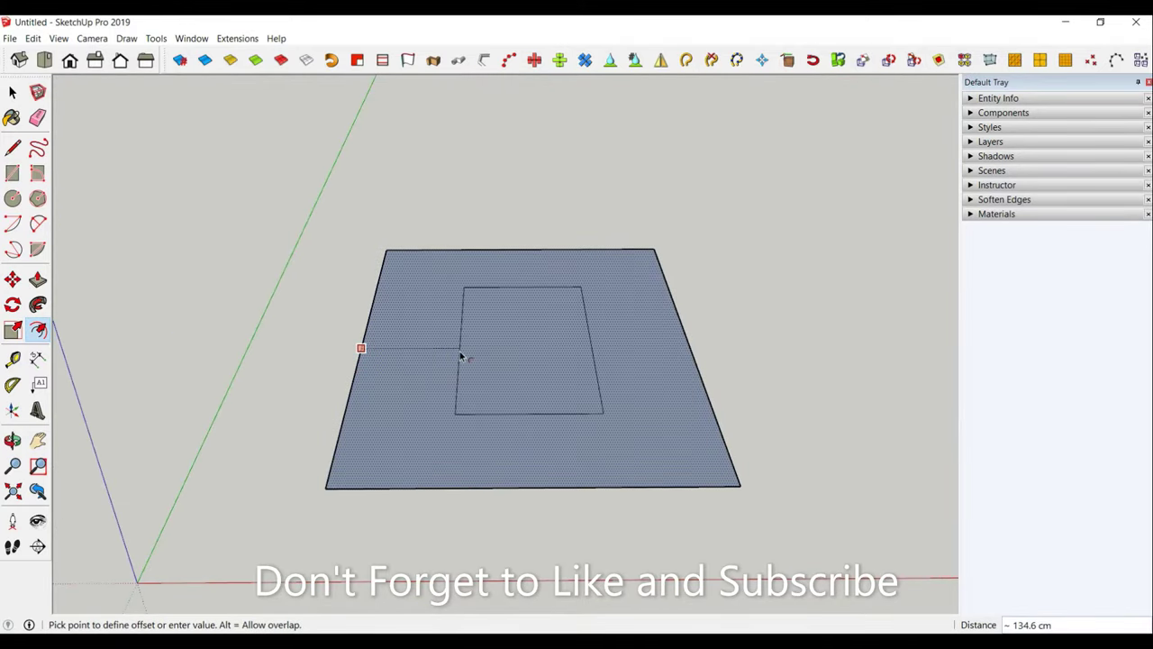
{"action": "type", "text": "0"}
{"action": "key", "text": "Return"}
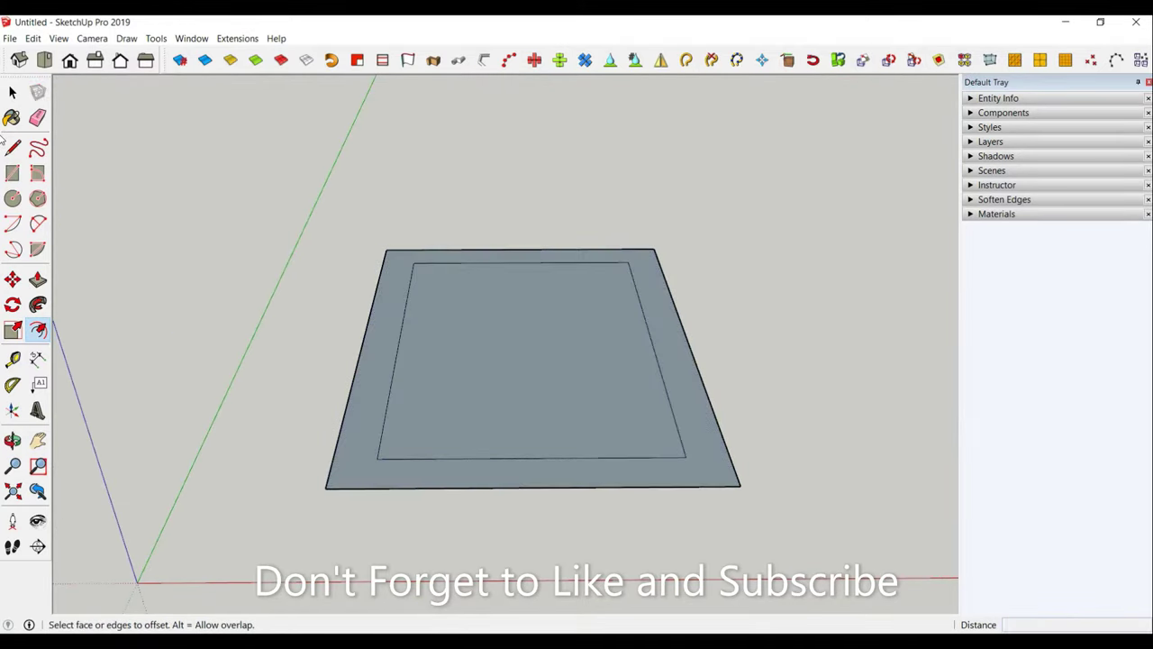
Raise the outer border ring 25 cm to form the frame around a sunken centre
{"action": "left_click", "coordinate": [38, 279]}
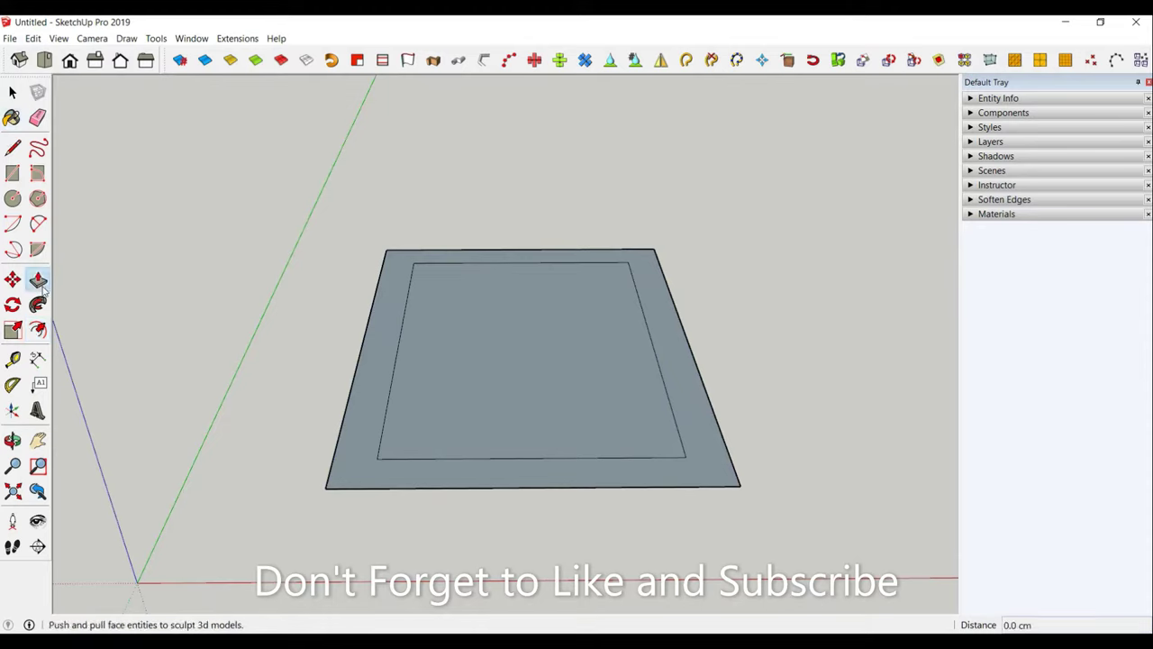
{"action": "left_click", "coordinate": [343, 457]}
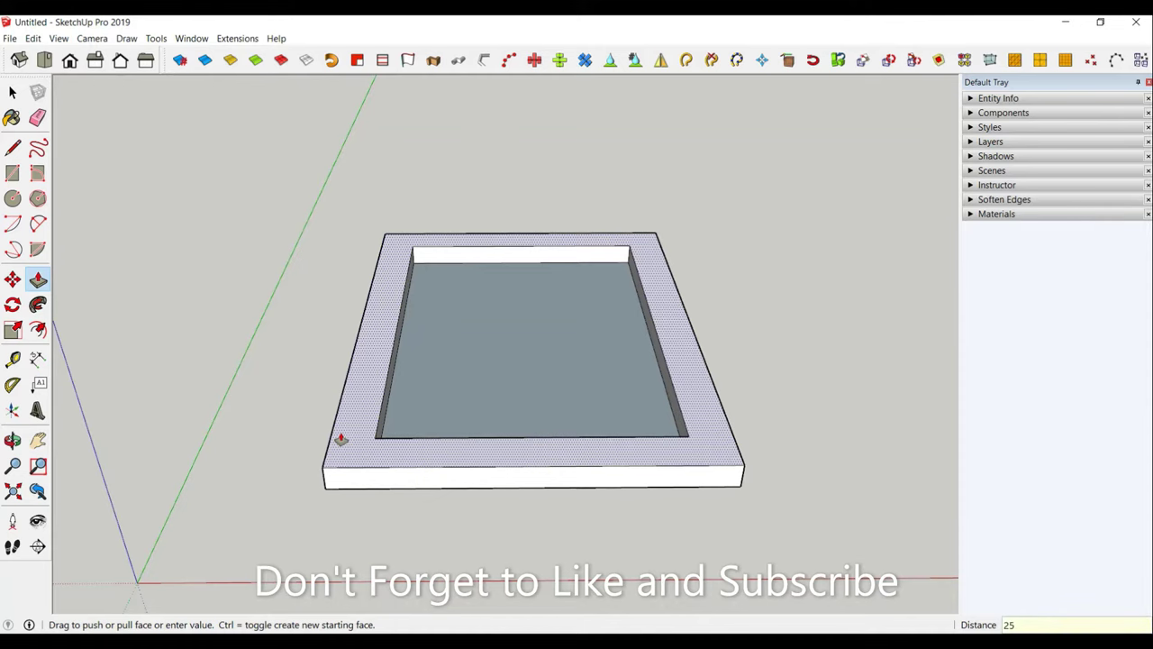
{"action": "key", "text": "Return"}
{"action": "scroll", "coordinate": [476, 355], "scroll_direction": "up", "scroll_amount": 2}
{"action": "middle_click_drag", "start_coordinate": [475, 355], "coordinate": [420, 360]}
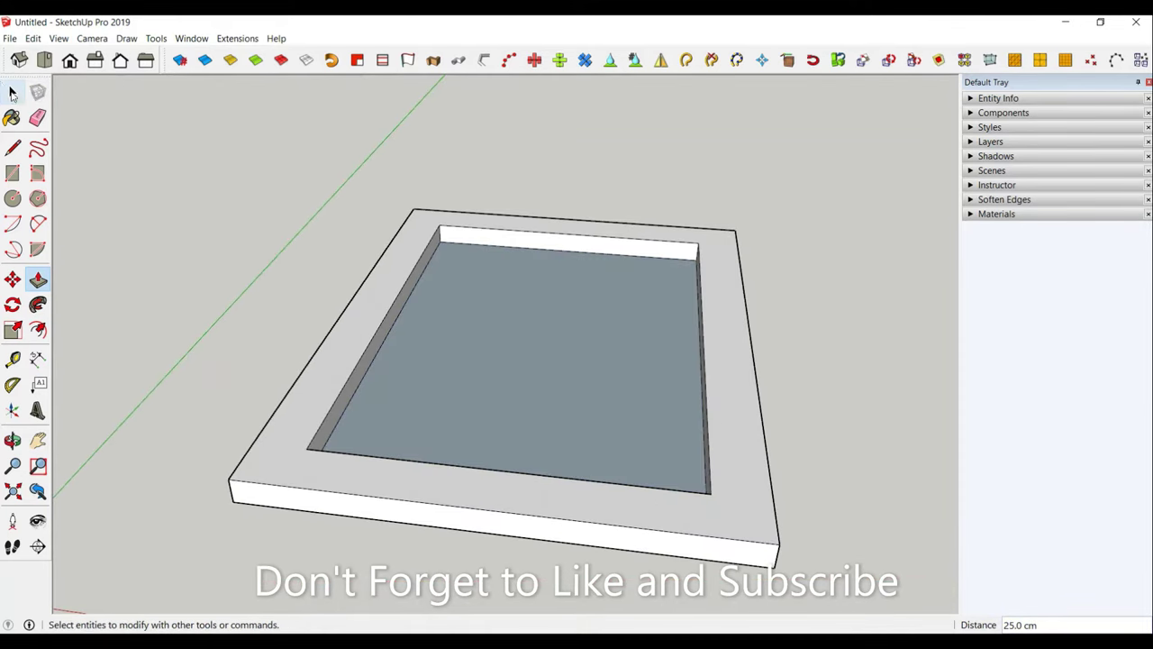
{"action": "left_click", "coordinate": [12, 92]}
Copy the inner floor outline 15 cm up the frame's inner walls with Move and Ctrl
{"action": "left_click", "coordinate": [498, 344]}
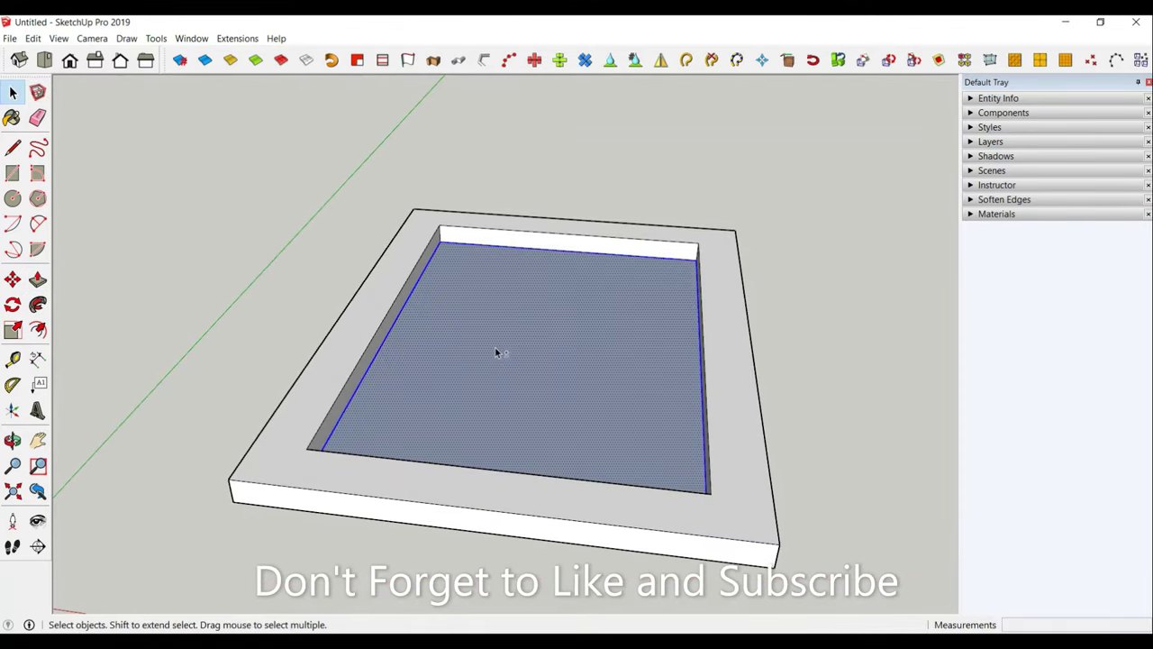
{"action": "left_click", "coordinate": [494, 346], "text": "shift"}
{"action": "left_click", "coordinate": [13, 280]}
{"action": "scroll", "coordinate": [434, 241], "scroll_direction": "up", "scroll_amount": 2}
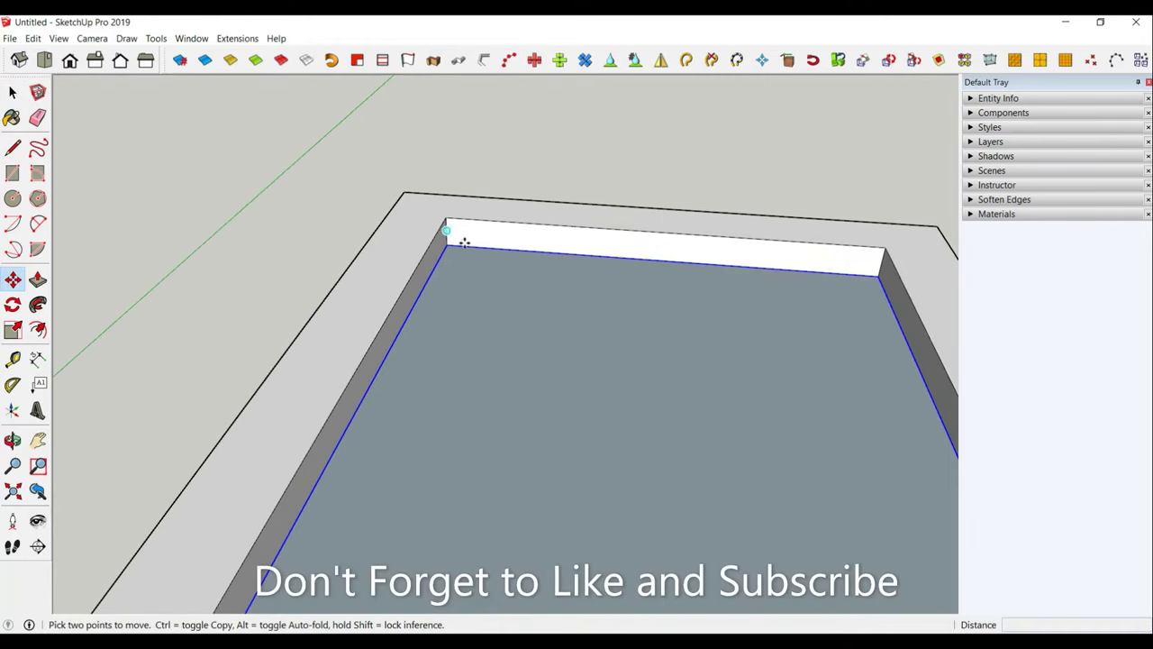
{"action": "left_click", "coordinate": [448, 244]}
{"action": "key", "text": "ctrl"}
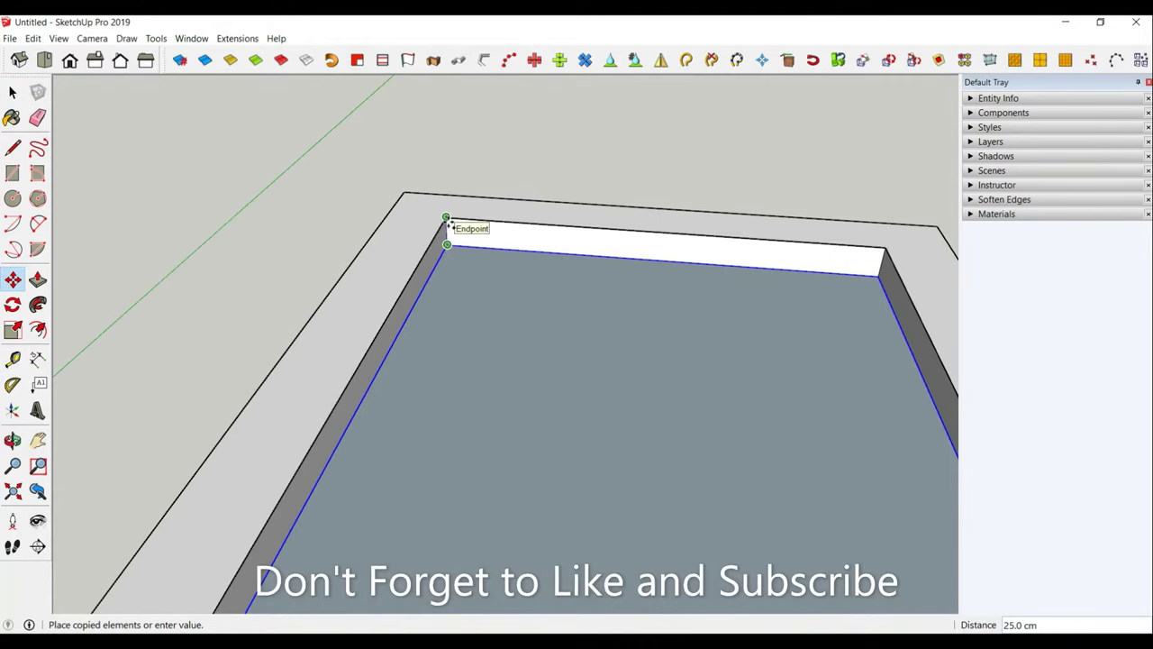
{"action": "key", "text": "Return"}
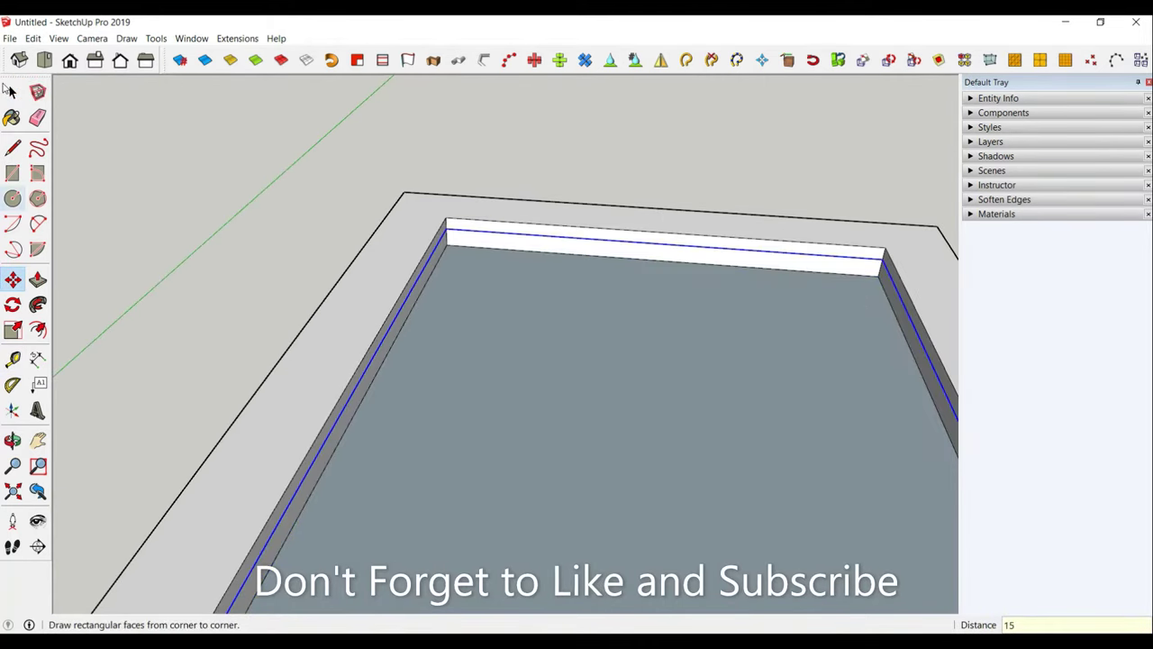
Push the inner floor faces 15 cm twice
{"action": "left_click", "coordinate": [13, 92]}
{"action": "left_click", "coordinate": [37, 280]}
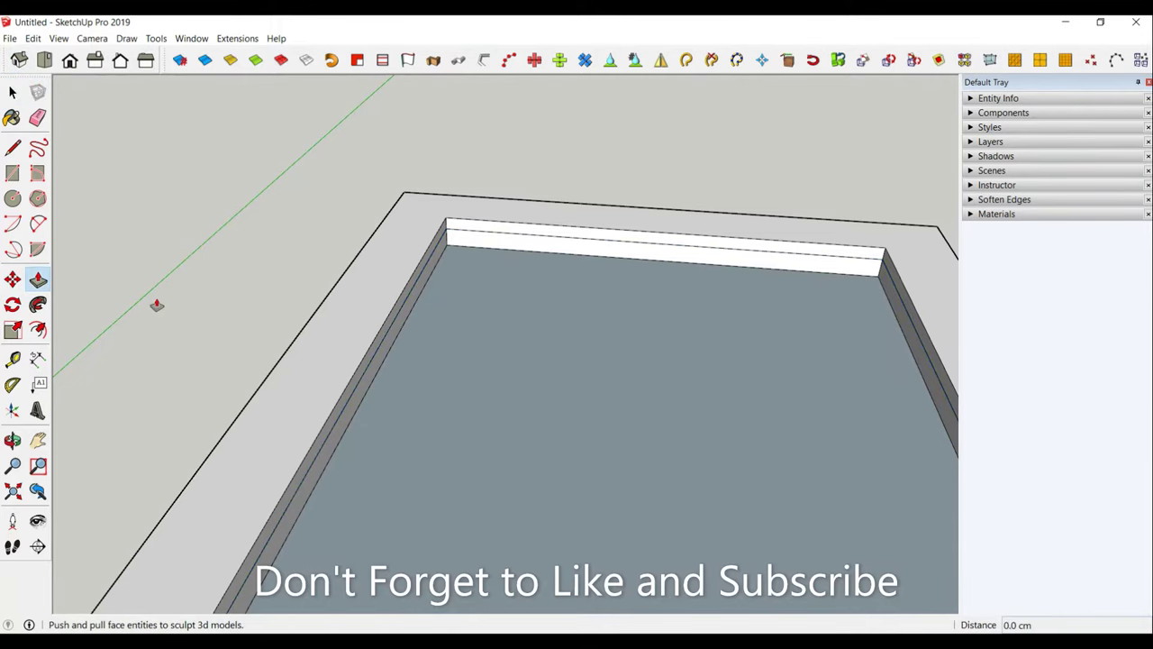
{"action": "middle_click_drag", "start_coordinate": [610, 332], "coordinate": [570, 304]}
{"action": "left_click", "coordinate": [570, 304]}
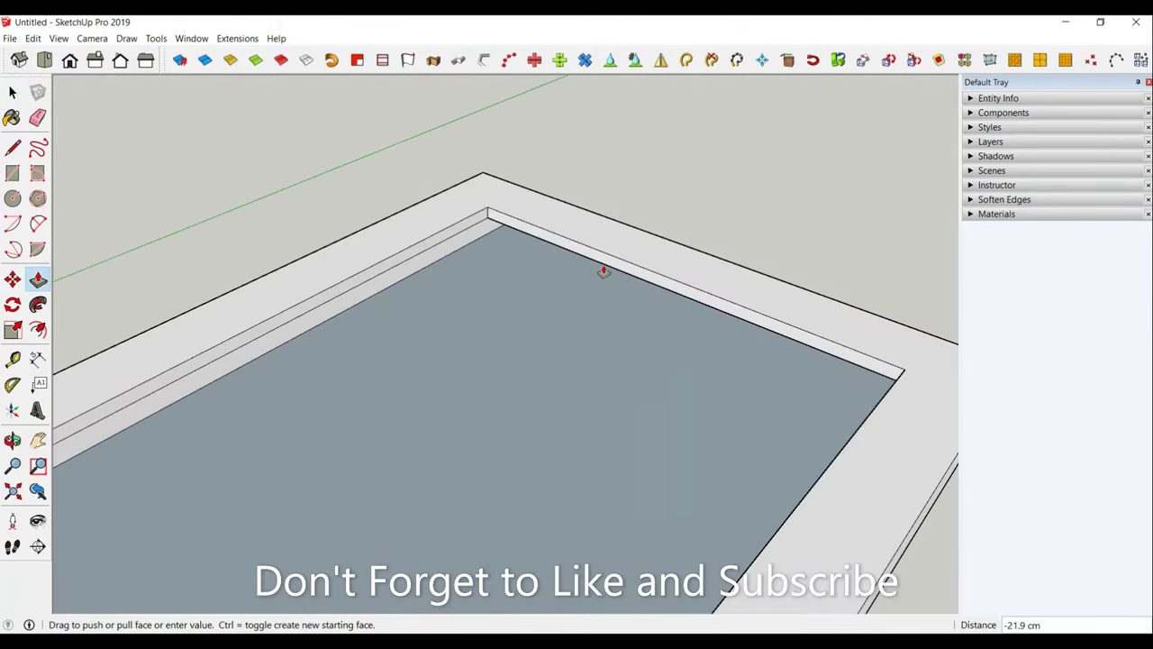
{"action": "key", "text": "Return"}
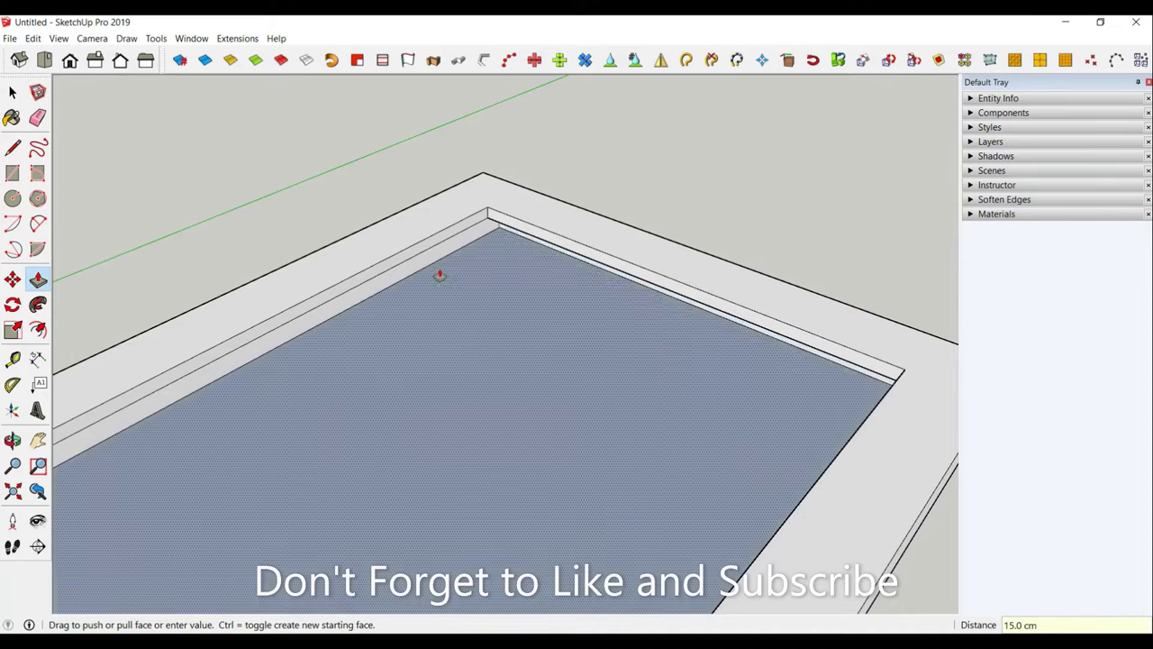
{"action": "left_click", "coordinate": [416, 264]}
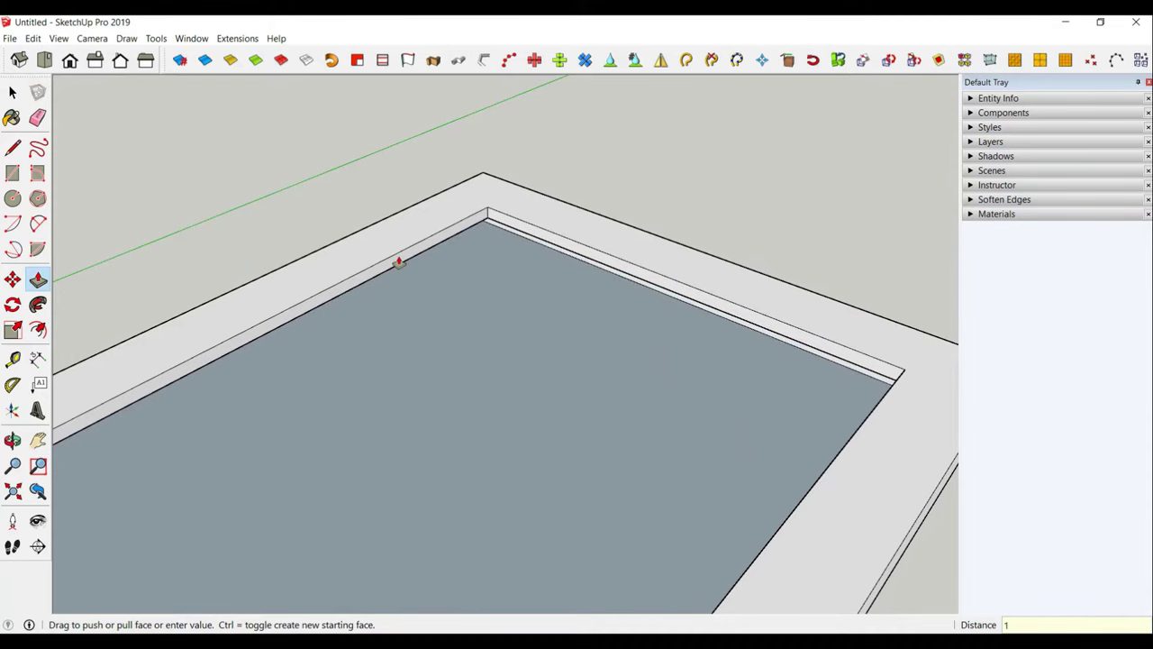
{"action": "type", "text": "5"}
{"action": "key", "text": "Return"}
Push another inner floor face 15 cm on the far side of the frame
{"action": "scroll", "coordinate": [398, 263], "scroll_direction": "down", "scroll_amount": 2}
{"action": "scroll", "coordinate": [471, 280], "scroll_direction": "down", "scroll_amount": 2}
{"action": "middle_click_drag", "start_coordinate": [361, 268], "coordinate": [718, 298]}
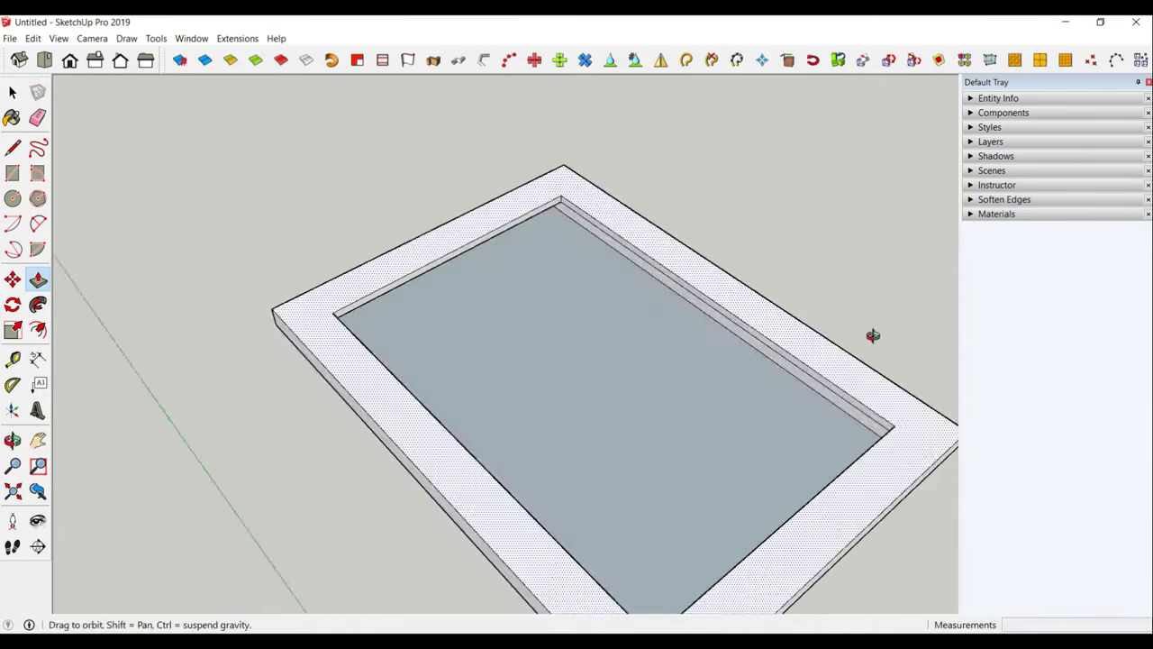
{"action": "scroll", "coordinate": [718, 298], "scroll_direction": "up", "scroll_amount": 2}
{"action": "left_click", "coordinate": [712, 315]}
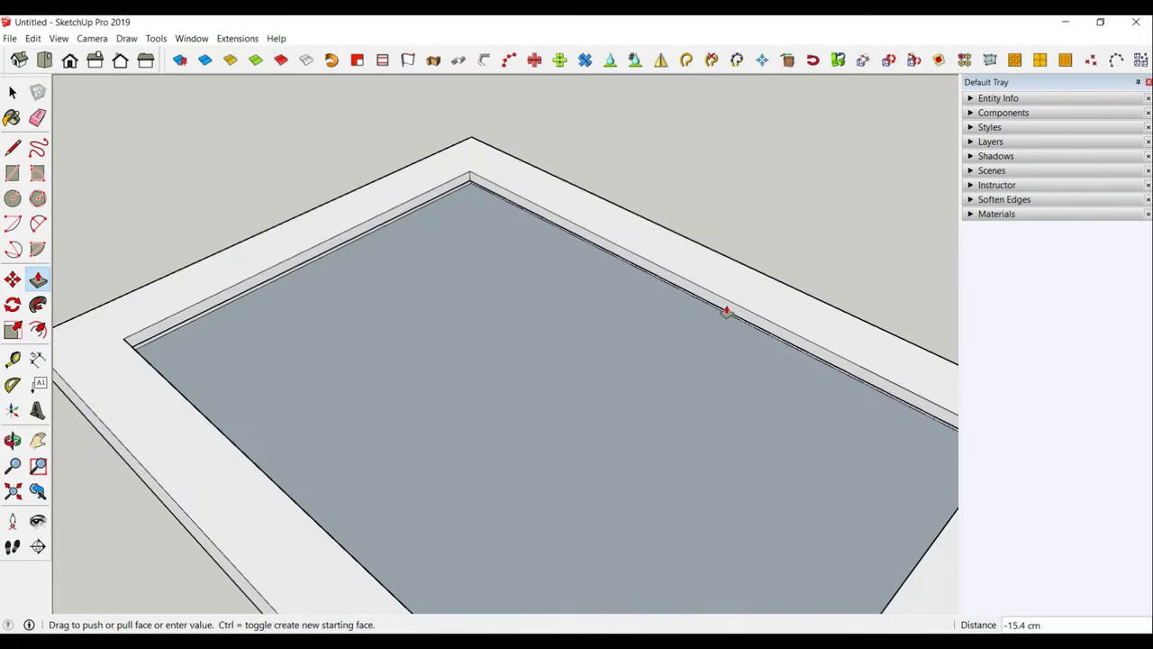
{"action": "type", "text": "15"}
{"action": "key", "text": "Return"}
Push the inner ledge face 15 cm to complete the groove around the sunken floor
{"action": "scroll", "coordinate": [423, 262], "scroll_direction": "down", "scroll_amount": 3}
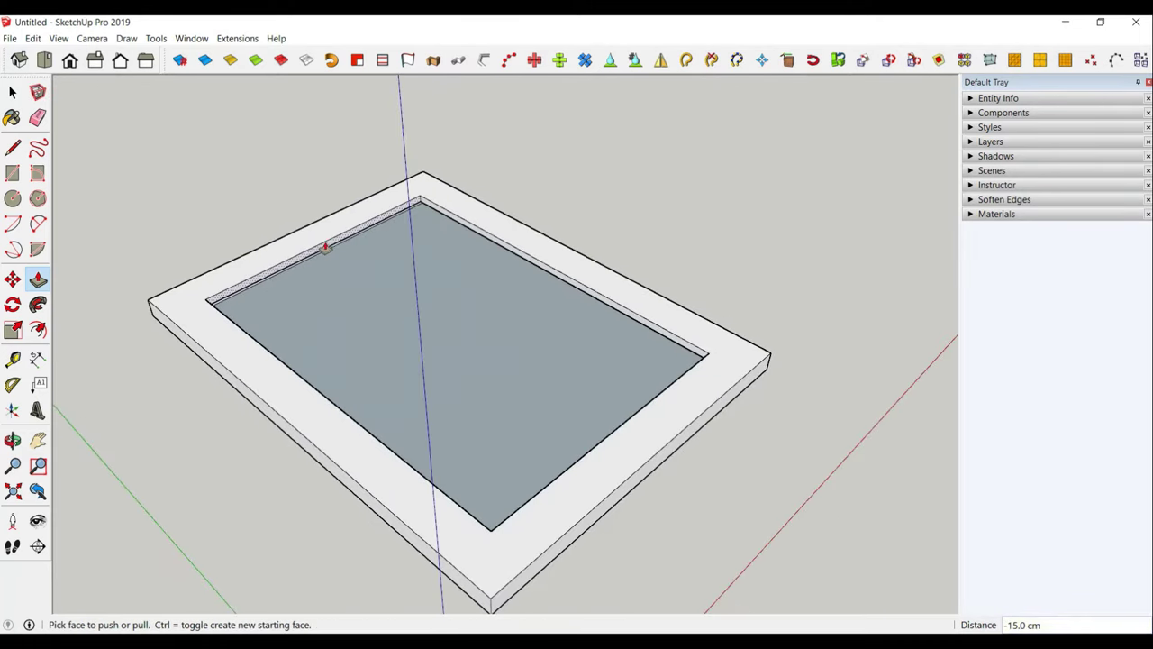
{"action": "middle_click_drag", "start_coordinate": [325, 245], "coordinate": [790, 283]}
{"action": "scroll", "coordinate": [720, 311], "scroll_direction": "up", "scroll_amount": 4}
{"action": "left_click", "coordinate": [694, 326]}
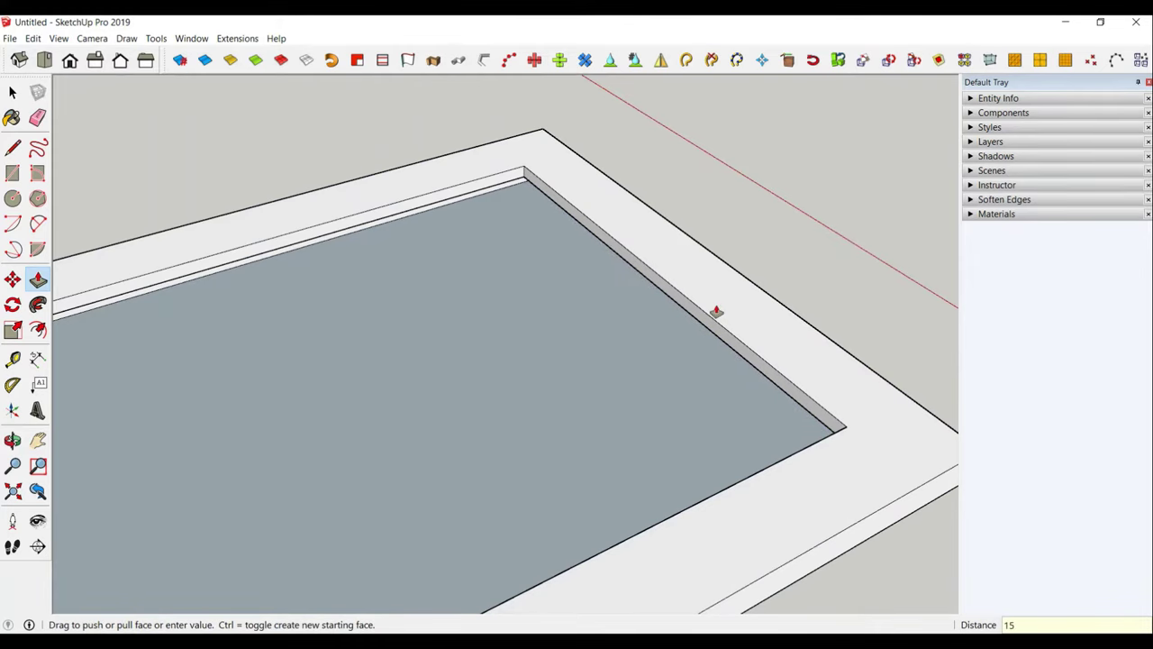
{"action": "type", "text": ".0 cm"}
{"action": "key", "text": "Return"}
{"action": "scroll", "coordinate": [715, 298], "scroll_direction": "down", "scroll_amount": 3}
{"action": "scroll", "coordinate": [793, 291], "scroll_direction": "down", "scroll_amount": 2}
{"action": "middle_click_drag", "start_coordinate": [793, 291], "coordinate": [631, 297]}
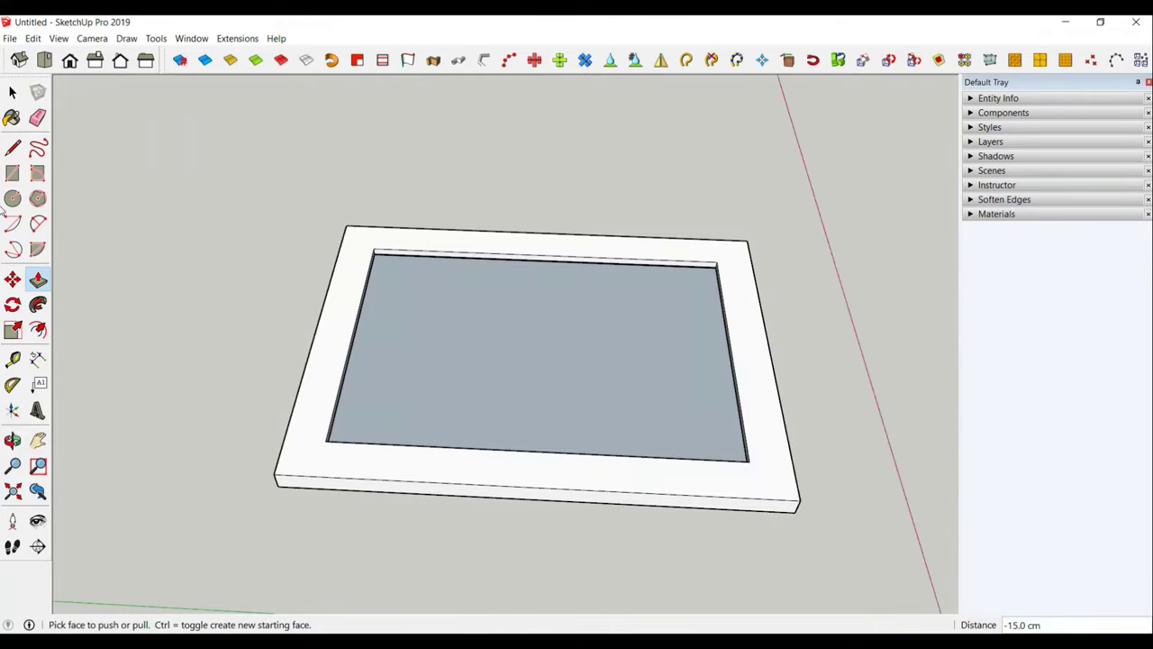
{"action": "left_click", "coordinate": [11, 96]}
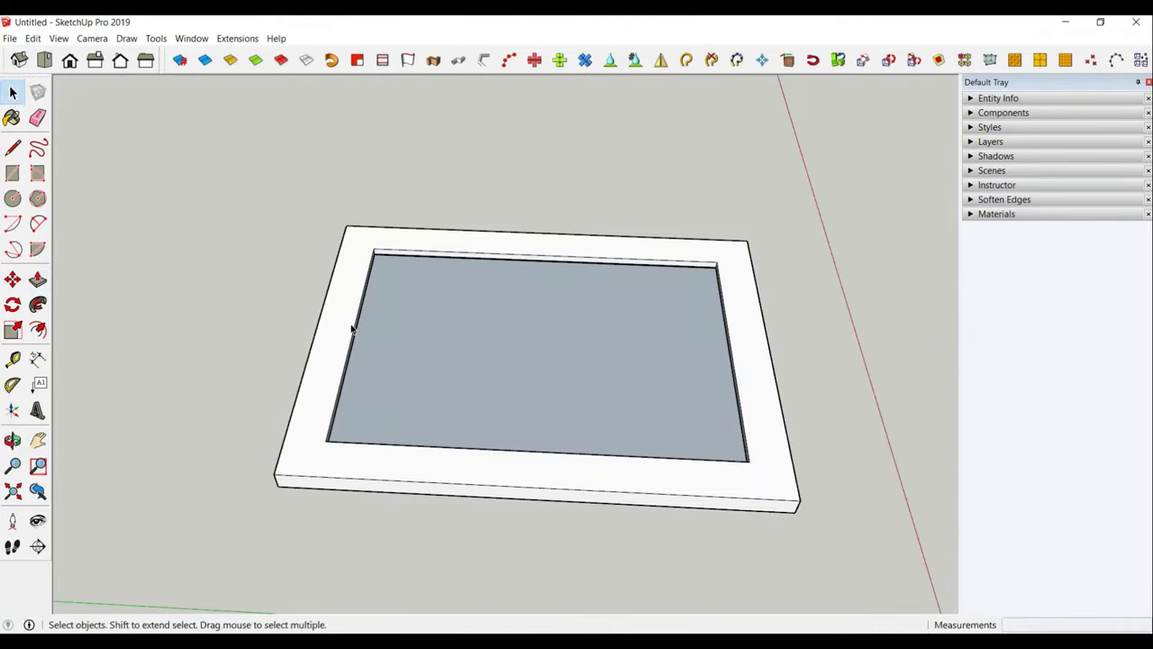
Select the inner panel face and the frame's faces and edges, then make them one group
{"action": "left_click", "coordinate": [482, 380]}
{"action": "mouse_move", "coordinate": [651, 379]}
{"action": "middle_mouse_down"}
{"action": "mouse_move", "coordinate": [316, 312]}
{"action": "mouse_move", "coordinate": [503, 345]}
{"action": "mouse_move", "coordinate": [427, 342]}
{"action": "mouse_move", "coordinate": [397, 217]}
{"action": "middle_mouse_up"}
{"action": "double_click", "coordinate": [396, 215], "text": "shift"}
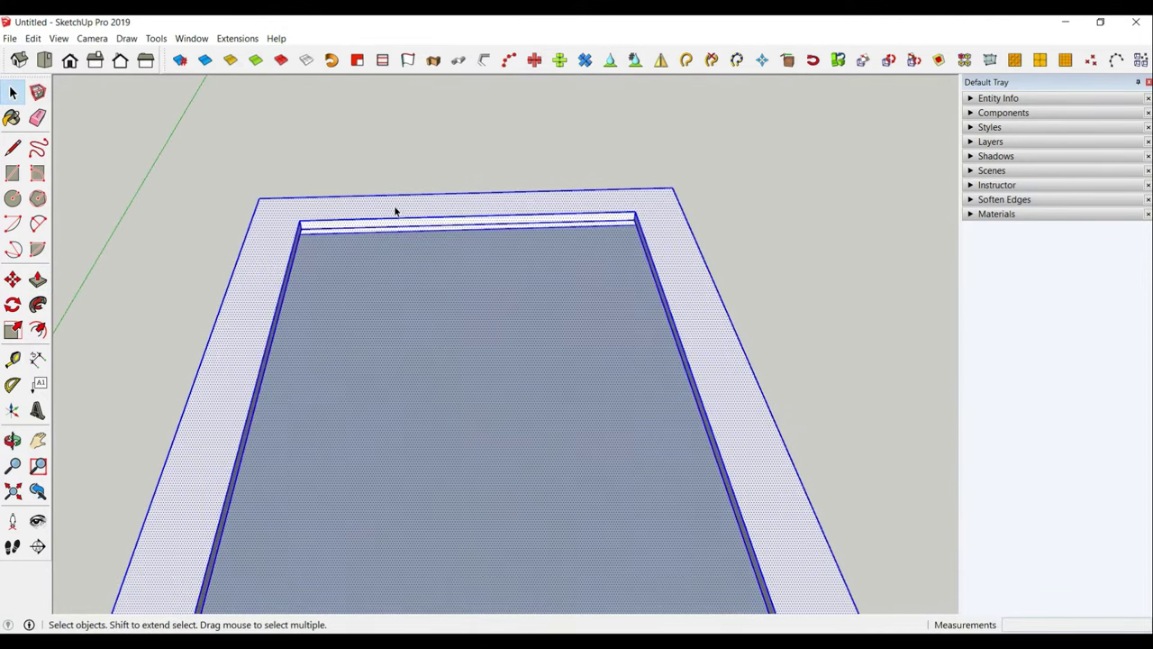
{"action": "scroll", "coordinate": [454, 347], "scroll_direction": "down", "scroll_amount": 2}
{"action": "scroll", "coordinate": [459, 315], "scroll_direction": "down", "scroll_amount": 2}
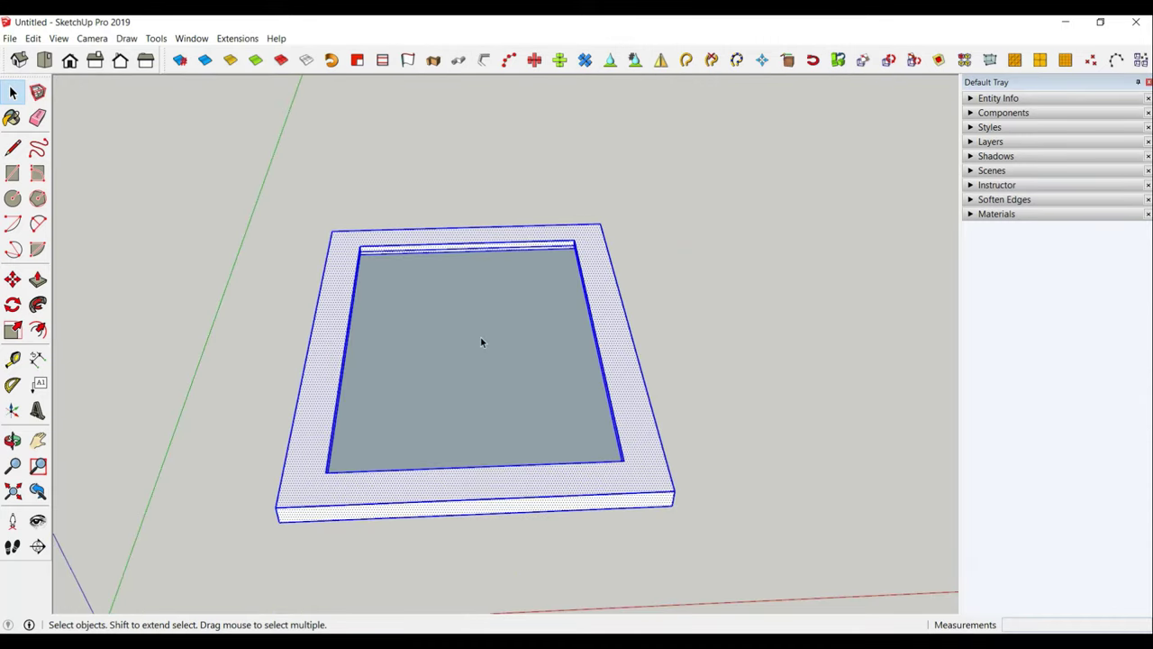
{"action": "right_click", "coordinate": [607, 315]}
{"action": "mouse_move", "coordinate": [653, 423]}
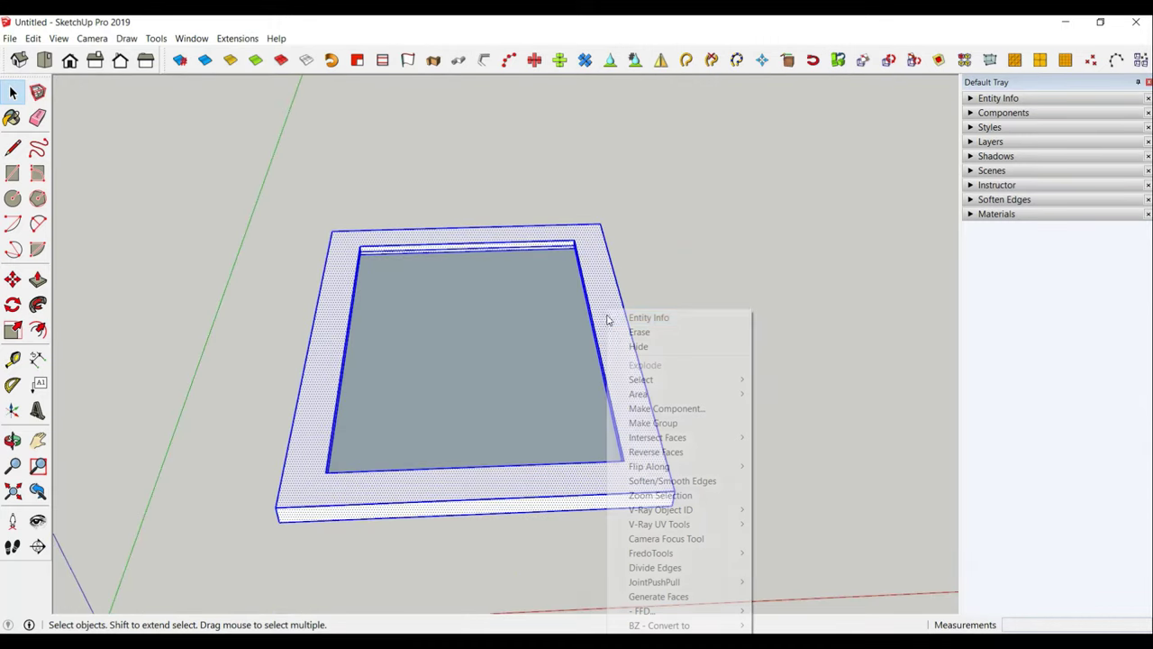
{"action": "left_click", "coordinate": [659, 424]}
{"action": "middle_click_drag", "start_coordinate": [716, 391], "coordinate": [265, 237]}
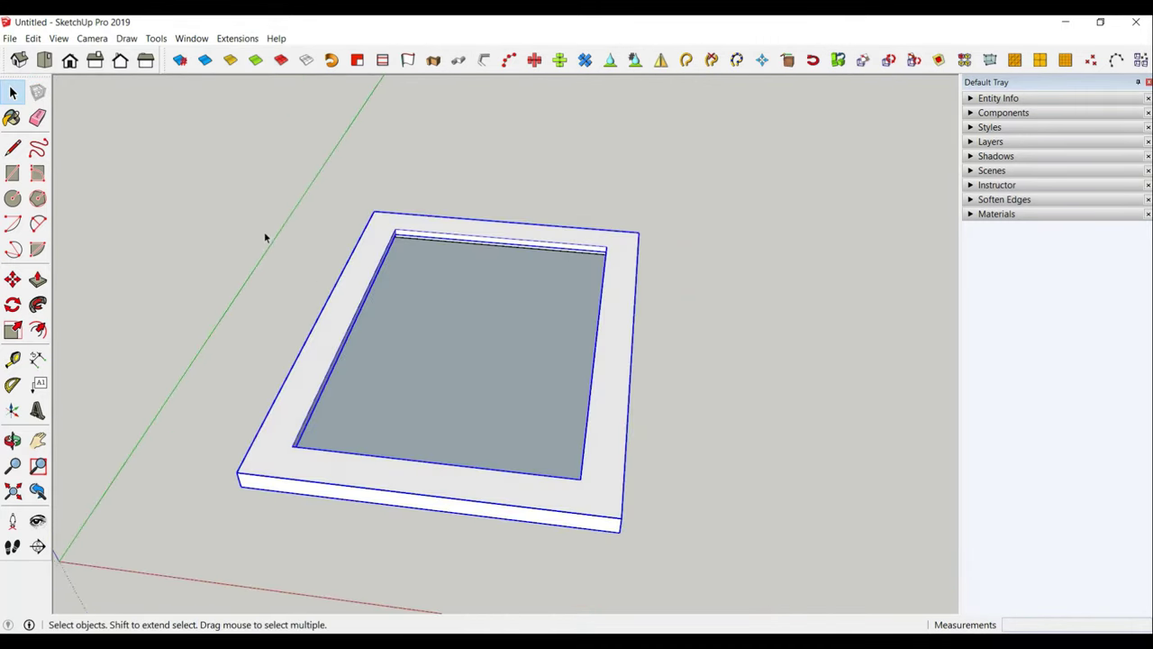
{"action": "left_click", "coordinate": [323, 253]}
{"action": "scroll", "coordinate": [452, 325], "scroll_direction": "up", "scroll_amount": 2}
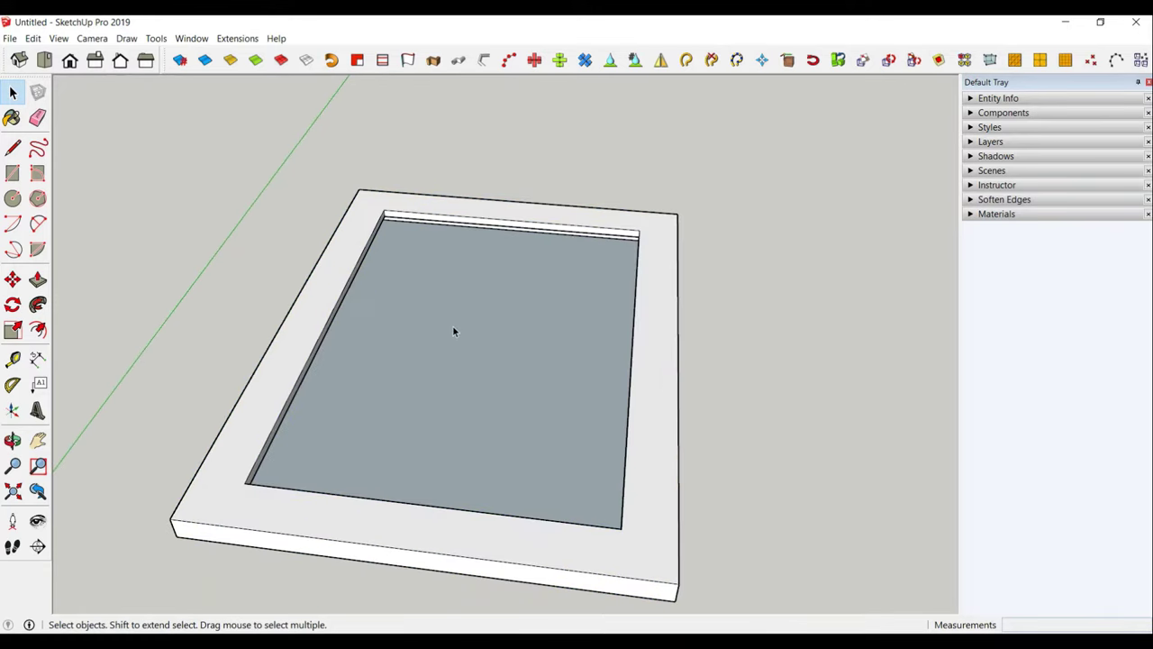
Place a guide line across the recess floor from the inner wall edge
{"action": "left_click", "coordinate": [13, 360]}
{"action": "scroll", "coordinate": [404, 340], "scroll_direction": "up", "scroll_amount": 3}
{"action": "middle_click_drag", "start_coordinate": [371, 325], "coordinate": [335, 277]}
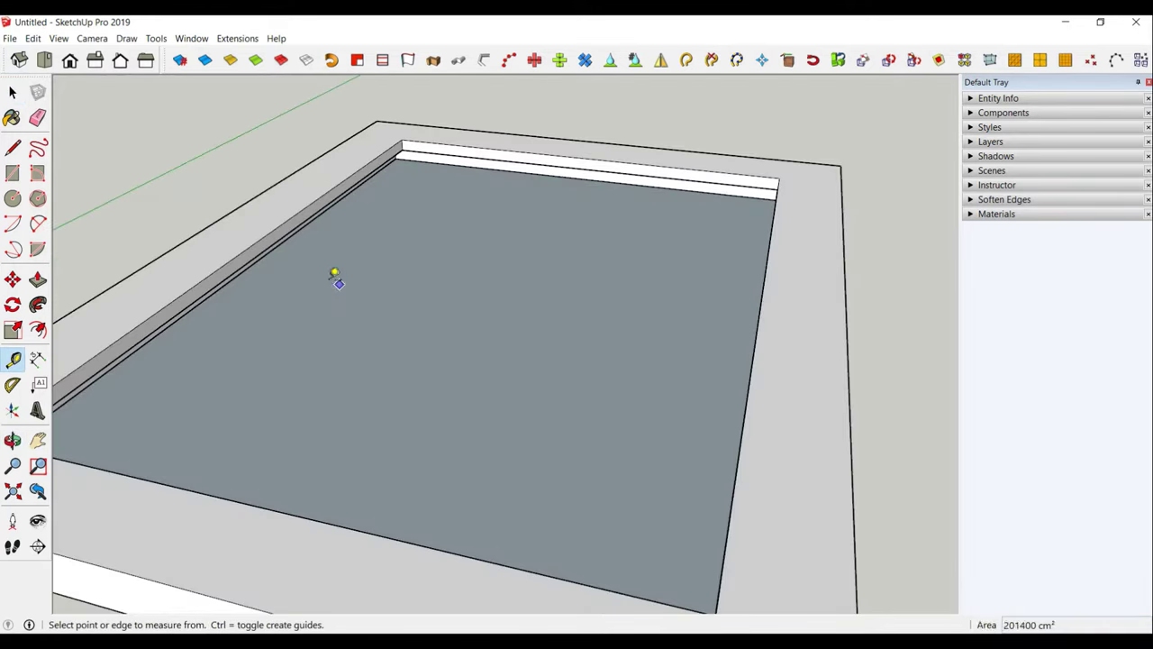
{"action": "scroll", "coordinate": [231, 287], "scroll_direction": "up", "scroll_amount": 2}
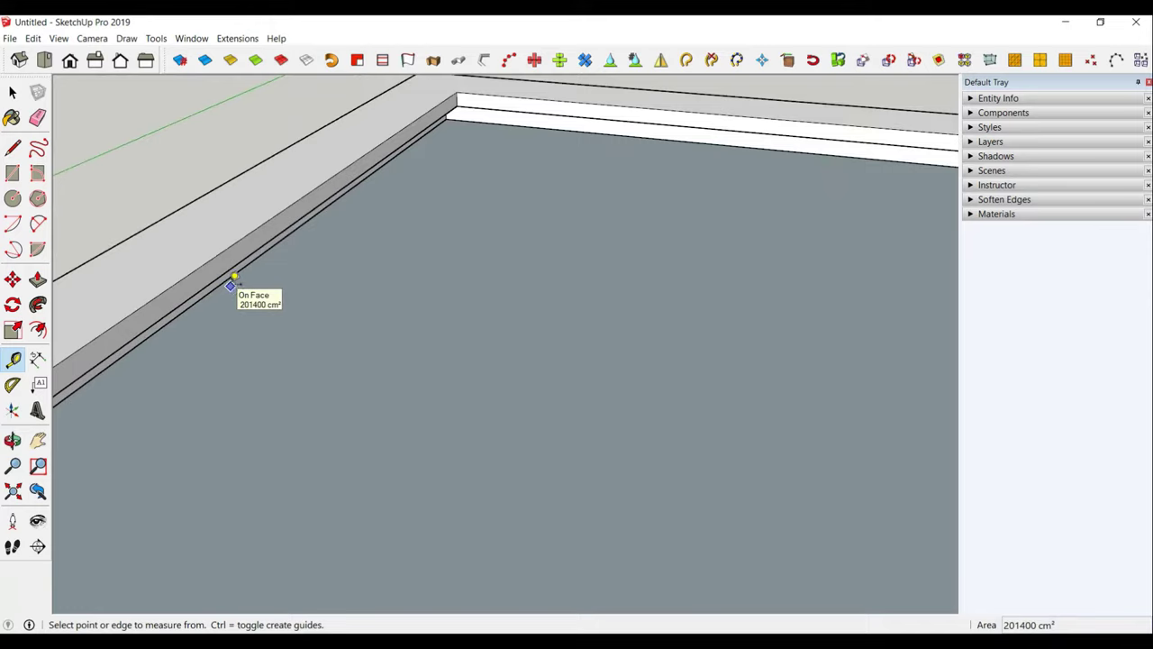
{"action": "left_click", "coordinate": [231, 285]}
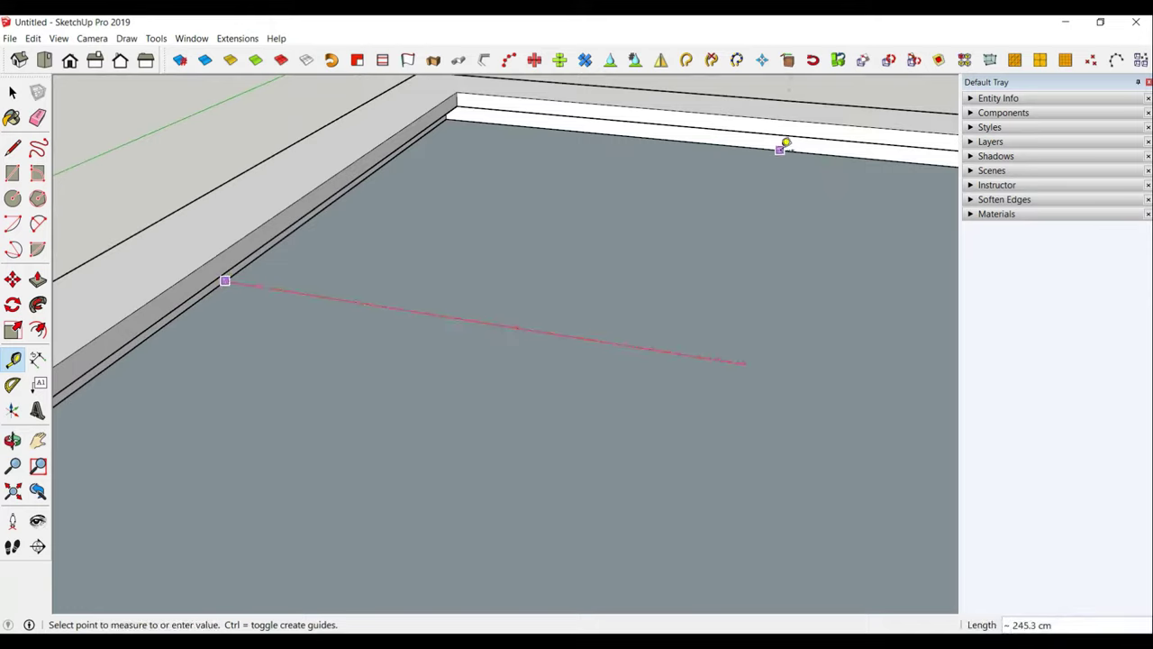
{"action": "left_click", "coordinate": [696, 135]}
{"action": "scroll", "coordinate": [695, 130], "scroll_direction": "down", "scroll_amount": 4}
{"action": "mouse_move", "coordinate": [615, 283]}
{"action": "middle_mouse_down"}
{"action": "mouse_move", "coordinate": [664, 381]}
{"action": "mouse_move", "coordinate": [604, 331]}
{"action": "mouse_move", "coordinate": [739, 399]}
{"action": "middle_mouse_up"}
Add guides offset 90 cm from the existing guide
{"action": "left_click", "coordinate": [606, 331]}
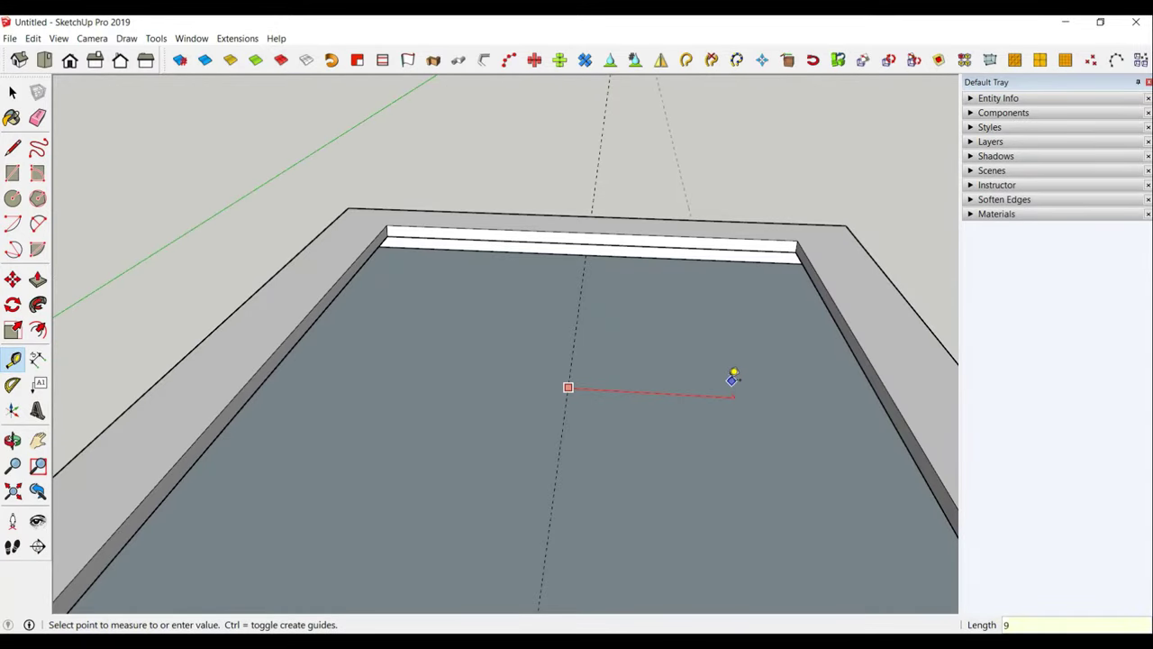
{"action": "type", "text": "0"}
{"action": "key", "text": "Return"}
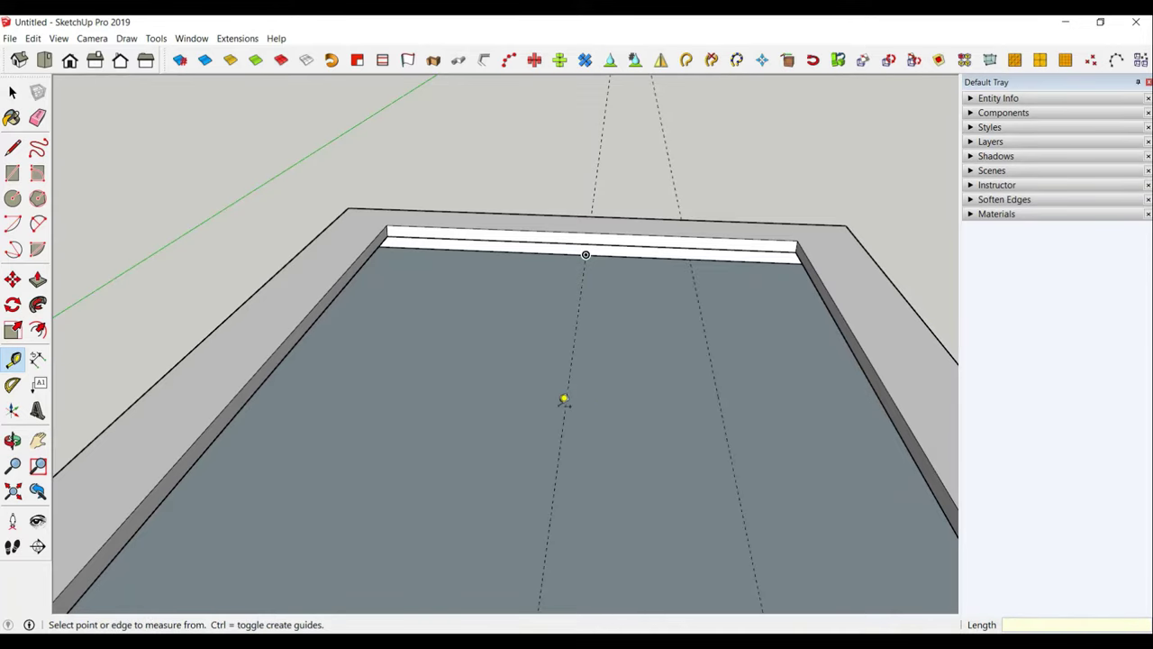
{"action": "left_click", "coordinate": [565, 407]}
{"action": "type", "text": "9"}
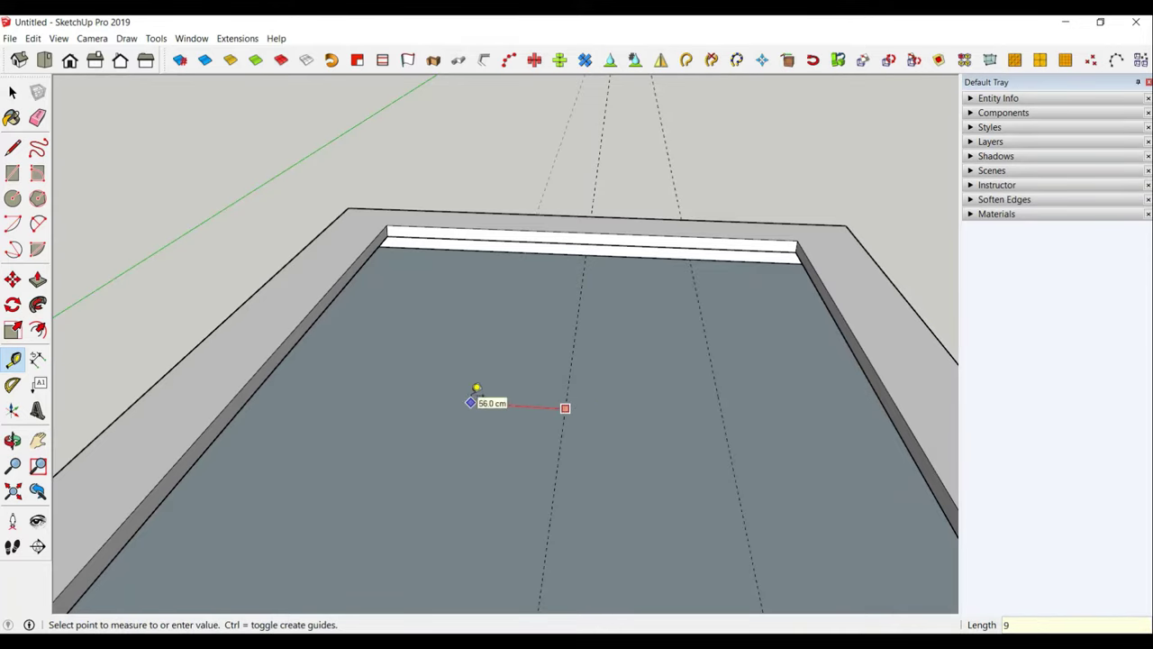
{"action": "type", "text": "0"}
{"action": "key", "text": "Return"}
Add guides 100 cm in from the remaining recess edges
{"action": "mouse_move", "coordinate": [322, 366]}
{"action": "middle_mouse_down"}
{"action": "mouse_move", "coordinate": [432, 381]}
{"action": "mouse_move", "coordinate": [300, 343]}
{"action": "mouse_move", "coordinate": [262, 301]}
{"action": "middle_mouse_up"}
{"action": "left_click", "coordinate": [254, 303]}
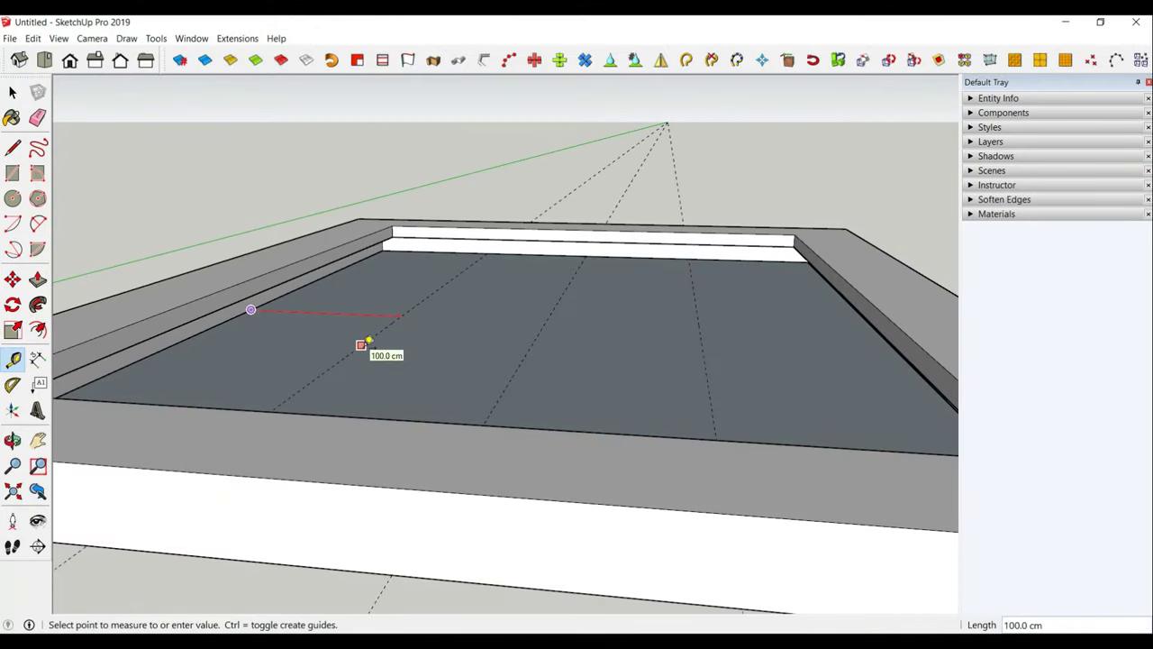
{"action": "left_click", "coordinate": [361, 345]}
{"action": "mouse_move", "coordinate": [384, 291]}
{"action": "middle_mouse_down"}
{"action": "mouse_move", "coordinate": [567, 389]}
{"action": "mouse_move", "coordinate": [540, 278]}
{"action": "middle_mouse_up"}
{"action": "left_click", "coordinate": [356, 366]}
{"action": "type", "text": "100"}
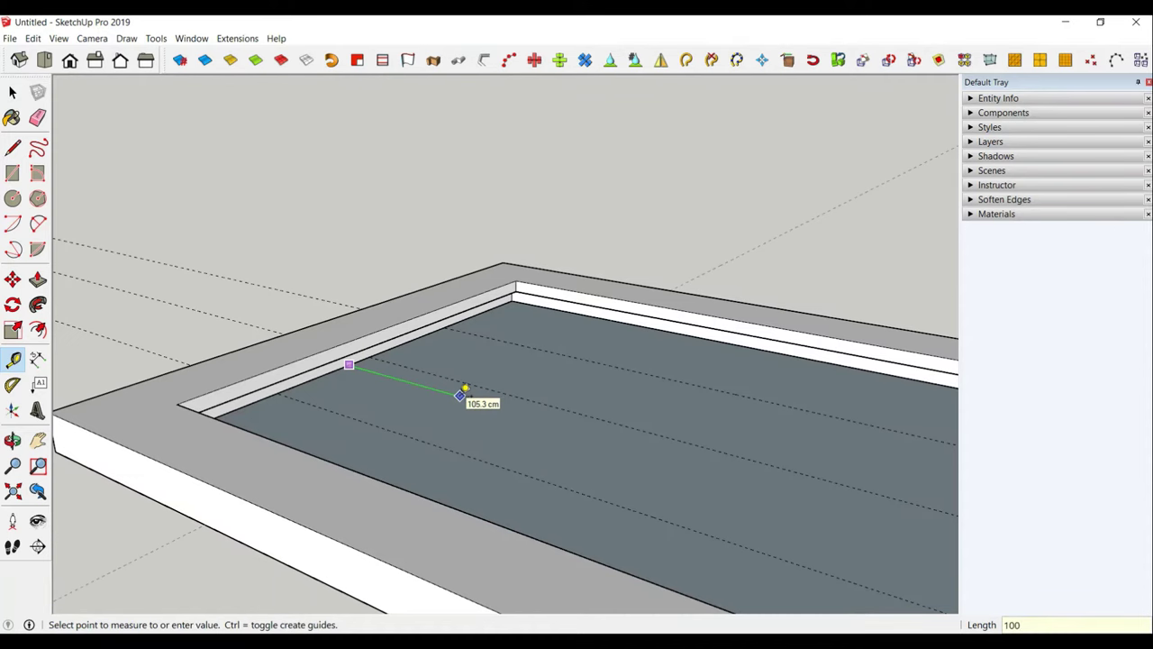
{"action": "key", "text": "Return"}
{"action": "scroll", "coordinate": [399, 370], "scroll_direction": "down", "scroll_amount": 5}
{"action": "mouse_move", "coordinate": [367, 373]}
{"action": "middle_mouse_down"}
{"action": "mouse_move", "coordinate": [721, 334]}
{"action": "mouse_move", "coordinate": [787, 344]}
{"action": "middle_mouse_up"}
{"action": "scroll", "coordinate": [762, 361], "scroll_direction": "up", "scroll_amount": 5}
{"action": "left_click", "coordinate": [822, 317]}
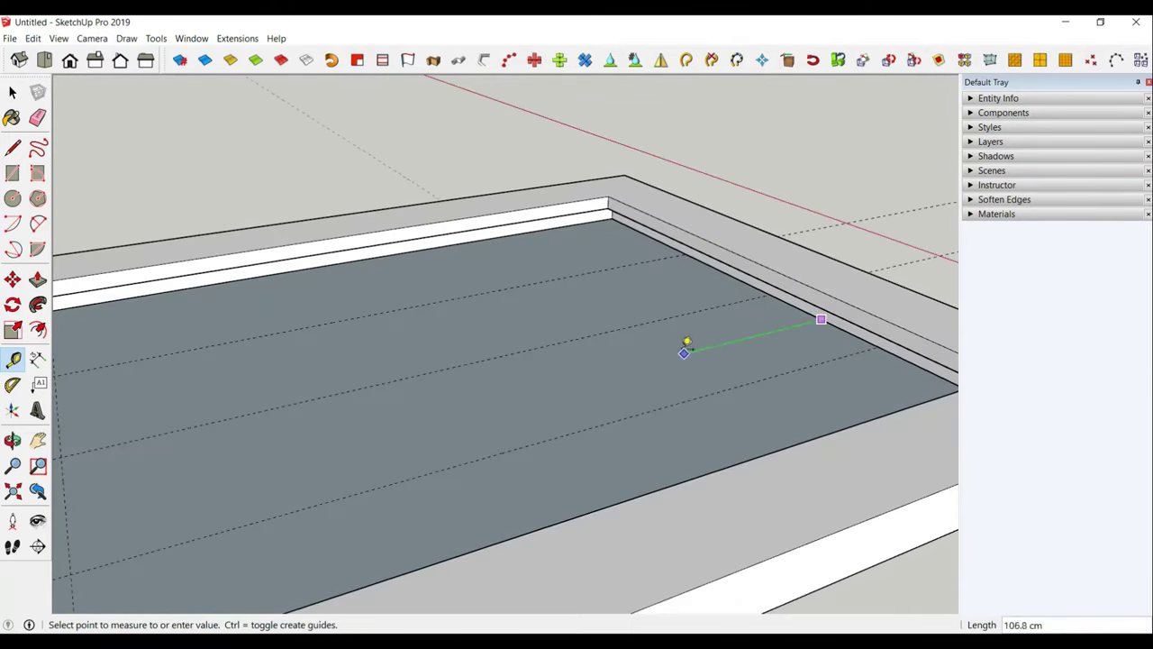
{"action": "key", "text": "Return"}
{"action": "scroll", "coordinate": [684, 342], "scroll_direction": "down", "scroll_amount": 5}
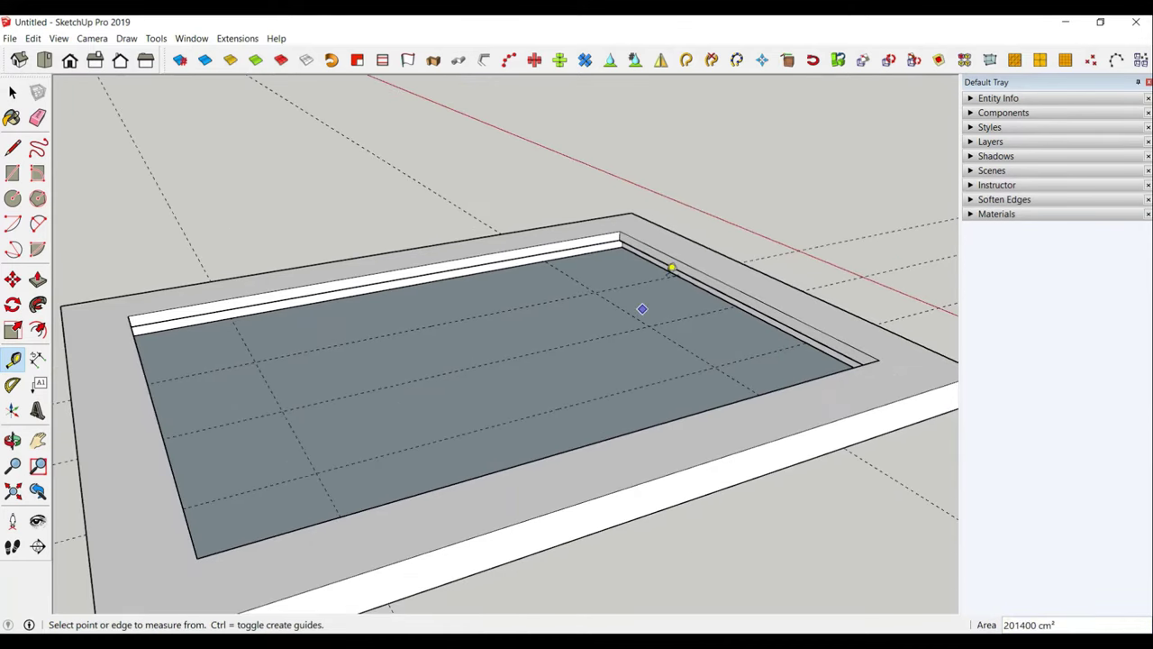
{"action": "middle_click_drag", "start_coordinate": [641, 309], "coordinate": [571, 355]}
Draw a rectangle between opposite guide intersections on the recessed panel
{"action": "left_click", "coordinate": [13, 173]}
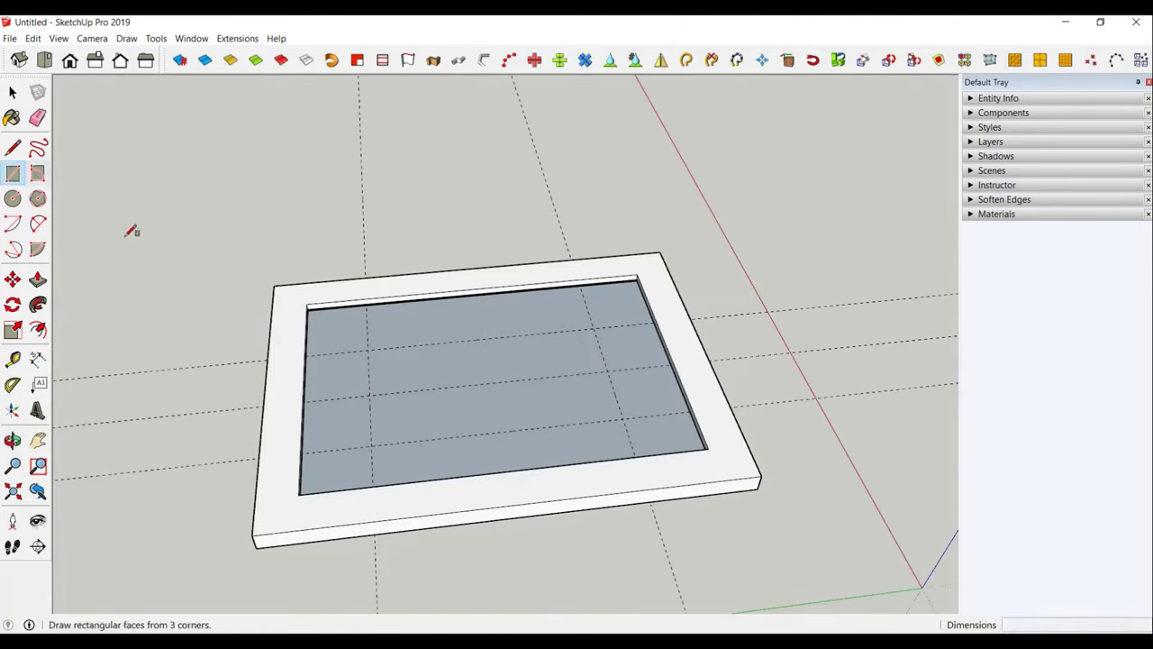
{"action": "left_click", "coordinate": [369, 347]}
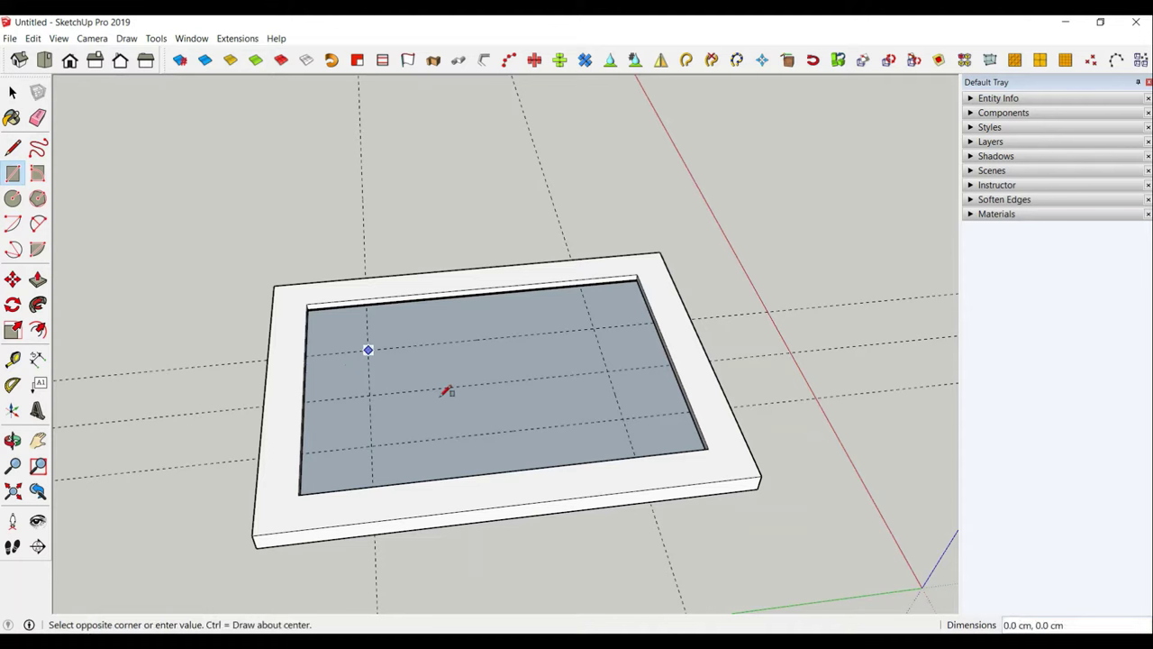
{"action": "left_click", "coordinate": [622, 419]}
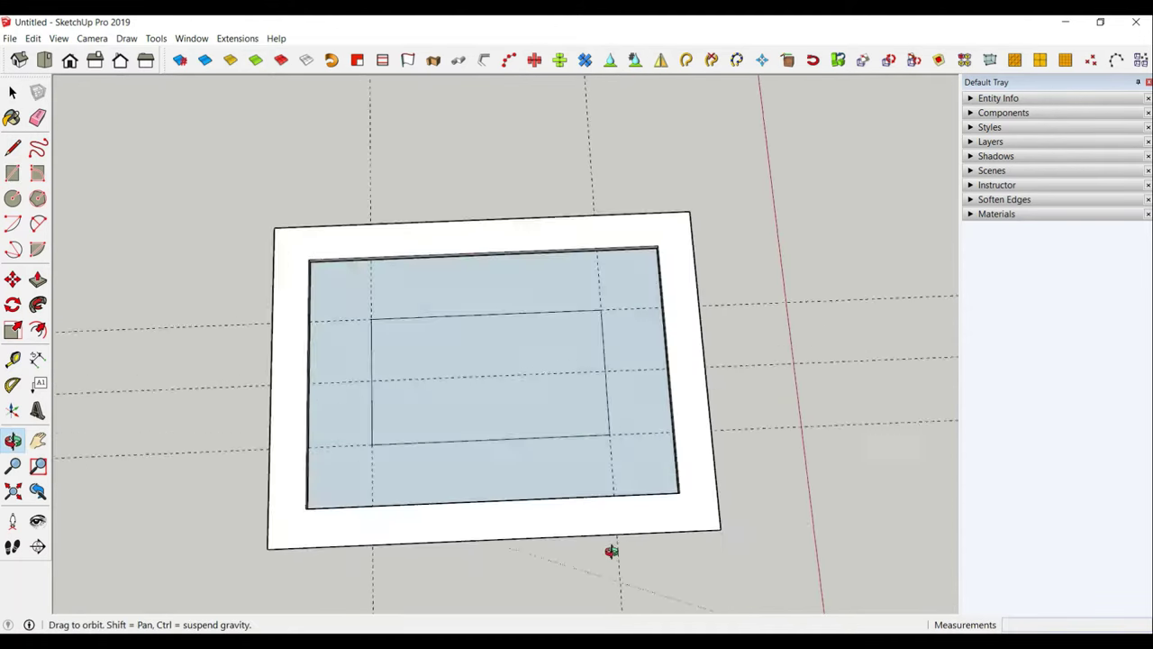
{"action": "middle_click_drag", "start_coordinate": [724, 464], "coordinate": [553, 451]}
{"action": "scroll", "coordinate": [542, 404], "scroll_direction": "up", "scroll_amount": 3}
{"action": "scroll", "coordinate": [541, 405], "scroll_direction": "down", "scroll_amount": 2}
Select the recessed faces and reverse them so the white front side shows
{"action": "key", "text": "space"}
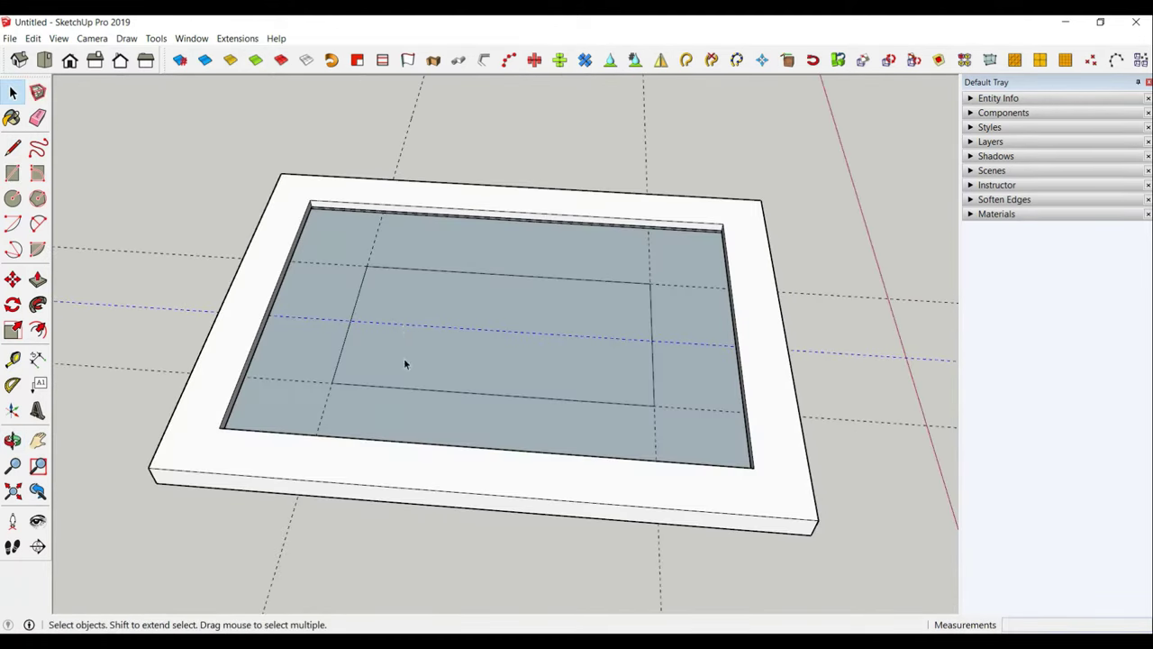
{"action": "left_click", "coordinate": [404, 363]}
{"action": "triple_click", "coordinate": [404, 363]}
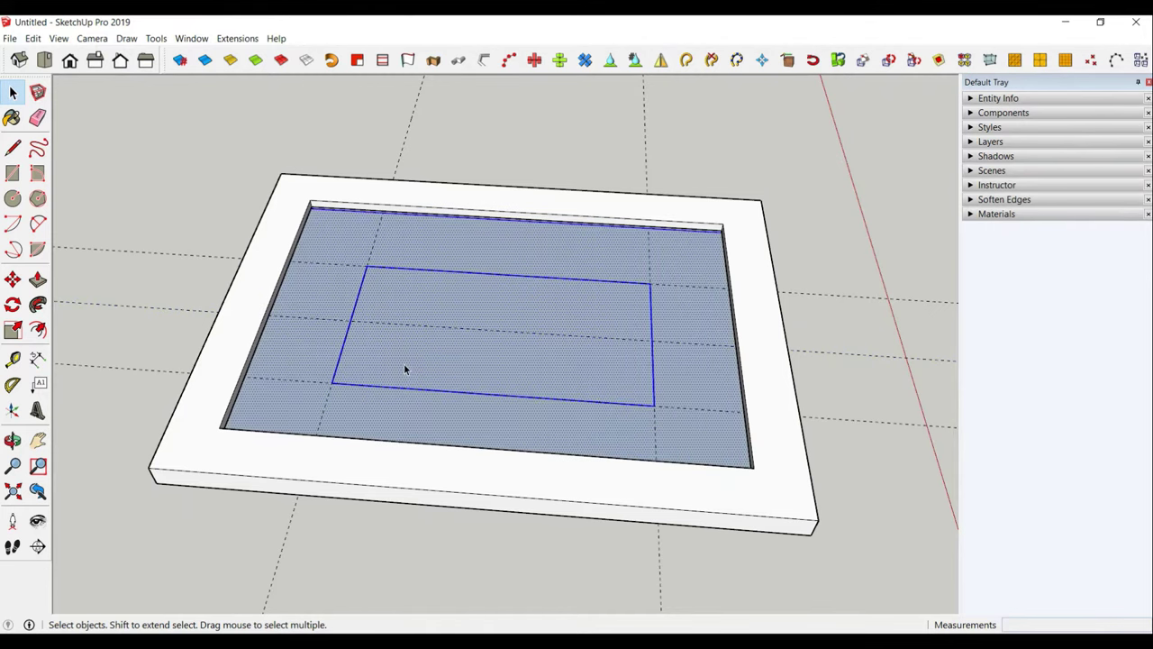
{"action": "right_click", "coordinate": [403, 363]}
{"action": "left_click", "coordinate": [489, 182]}
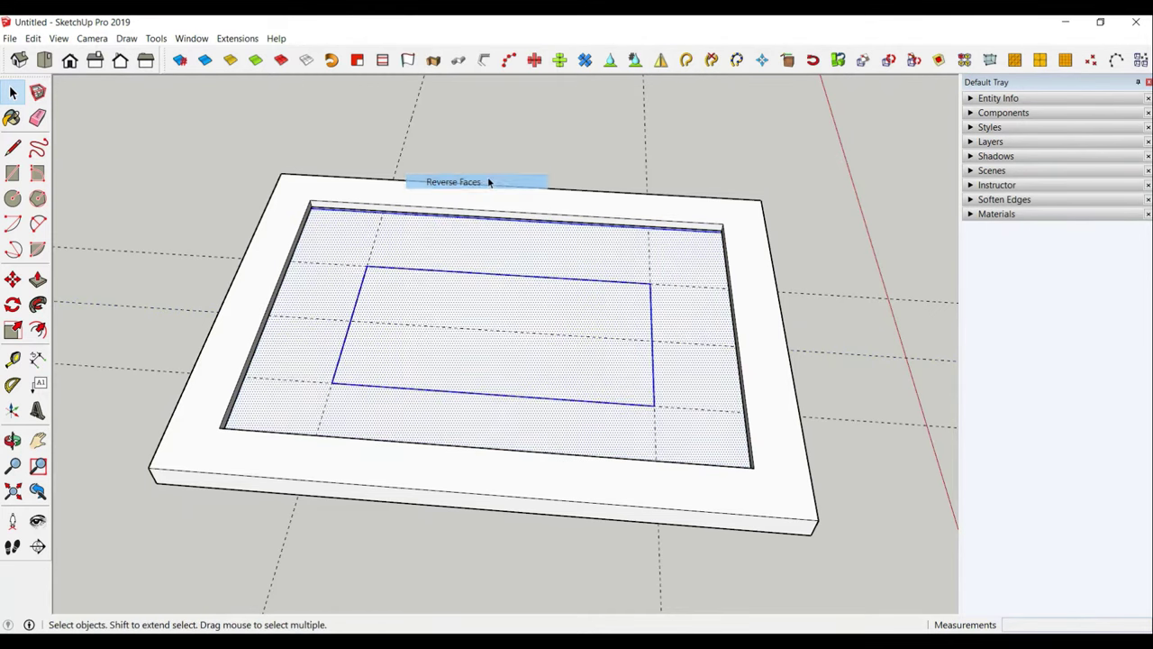
Show the 1001bit tools toolbar and fillet the first rectangle corner at 25 cm
{"action": "right_click", "coordinate": [25, 360]}
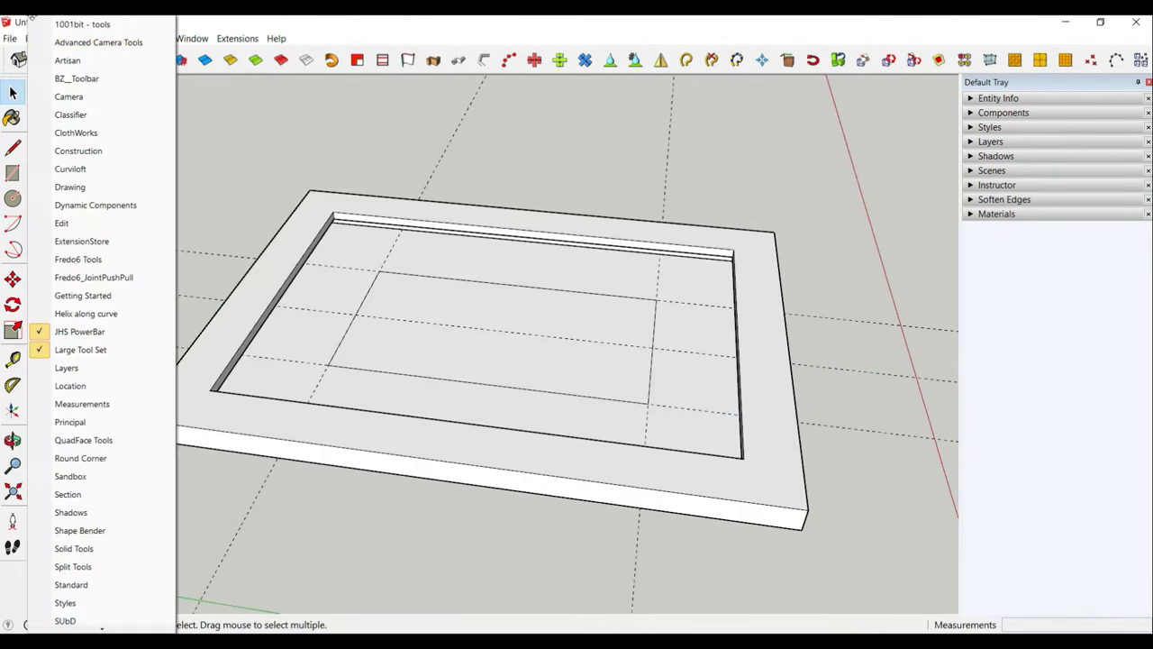
{"action": "left_click", "coordinate": [90, 24]}
{"action": "scroll", "coordinate": [403, 223], "scroll_direction": "up", "scroll_amount": 2}
{"action": "left_click", "coordinate": [331, 175]}
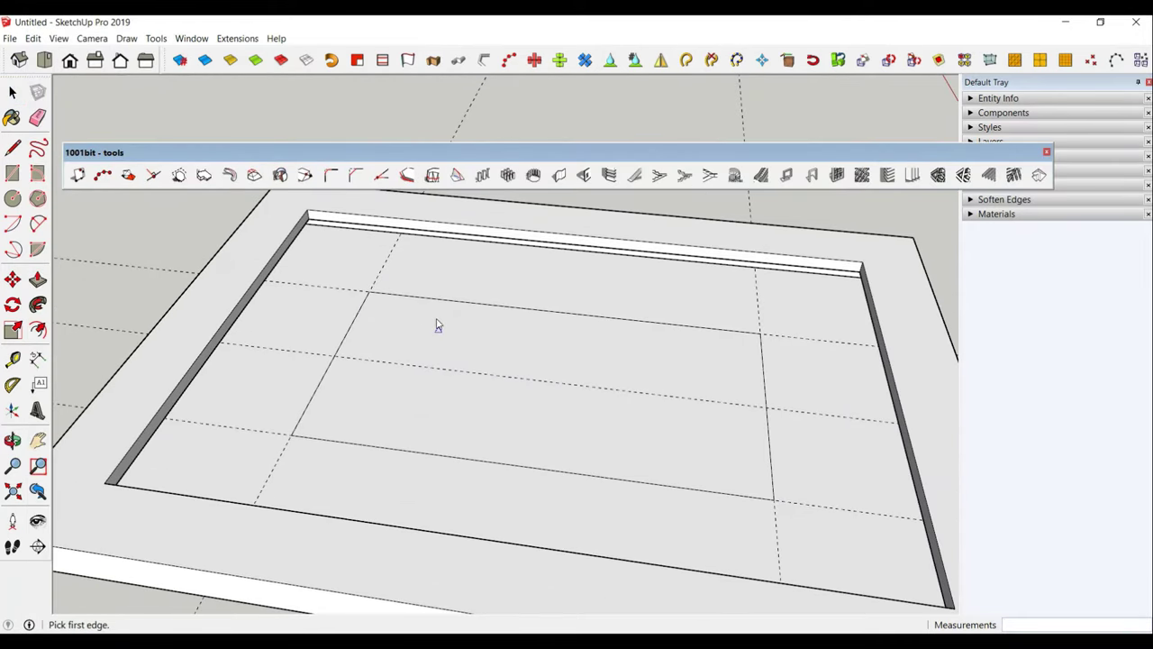
{"action": "left_click", "coordinate": [357, 316]}
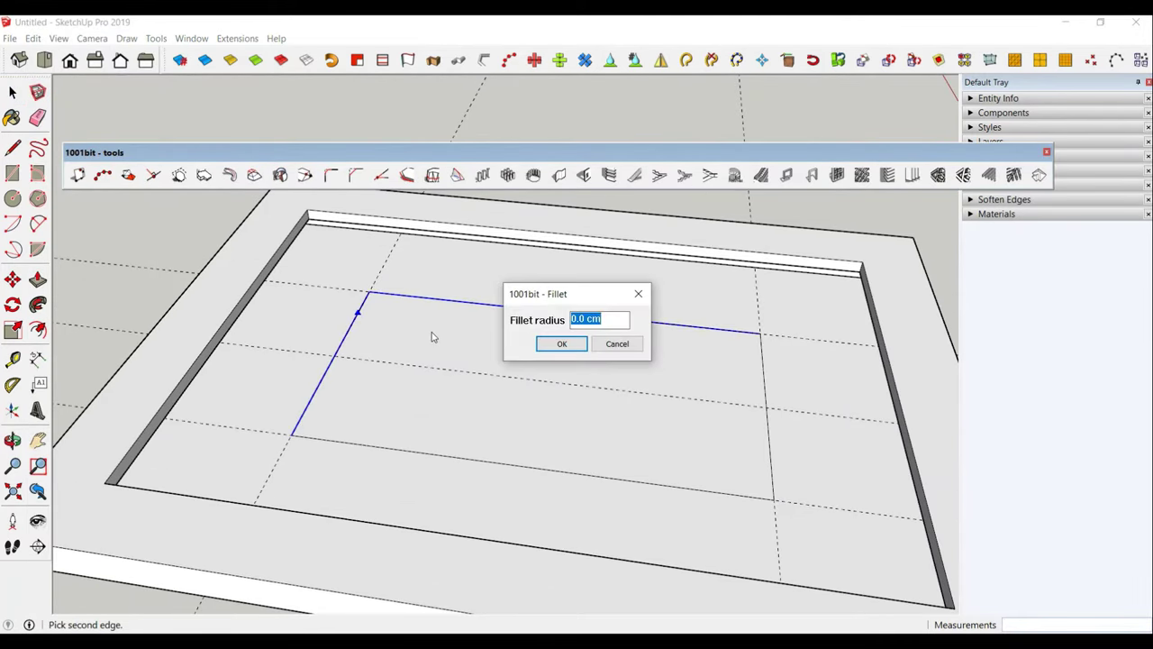
{"action": "left_click", "coordinate": [551, 346]}
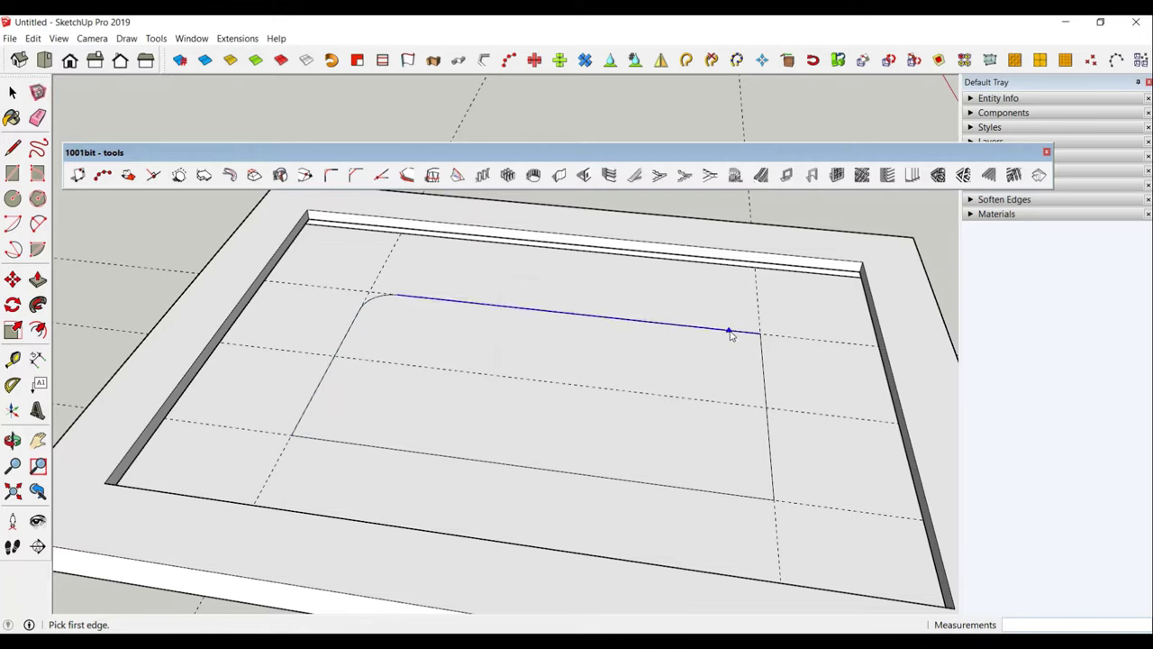
Fillet the remaining three corners at 25 cm and hide the 1001bit toolbar
{"action": "left_click", "coordinate": [762, 356]}
{"action": "key", "text": "Return"}
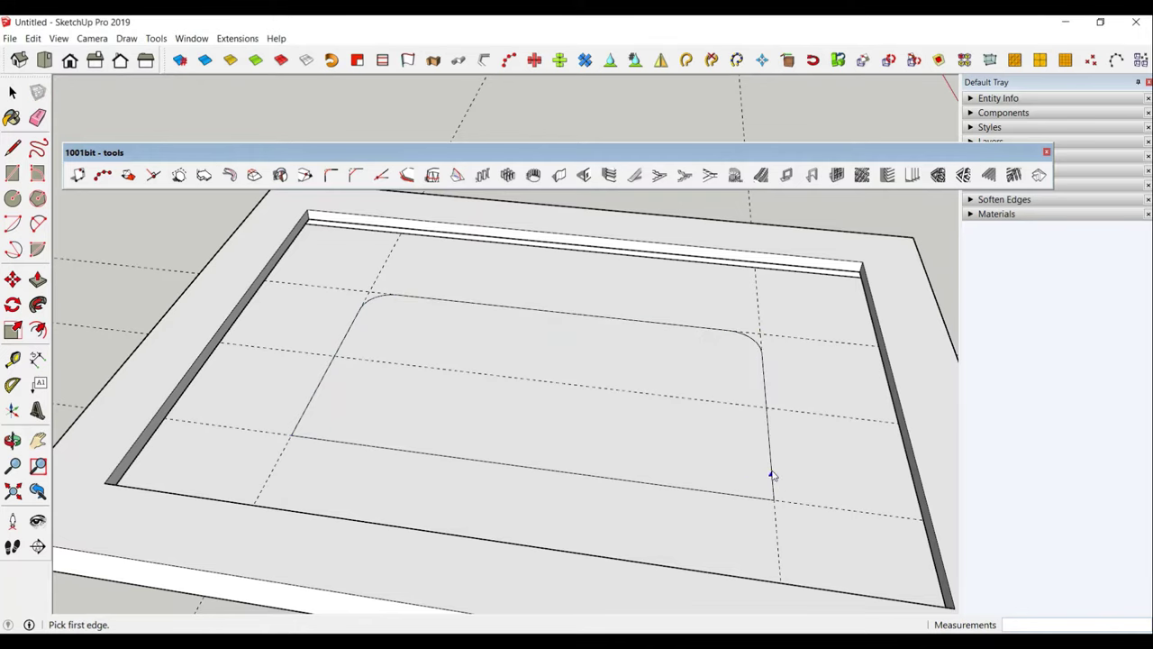
{"action": "left_click", "coordinate": [730, 494]}
{"action": "left_click", "coordinate": [564, 344]}
{"action": "left_click", "coordinate": [342, 445]}
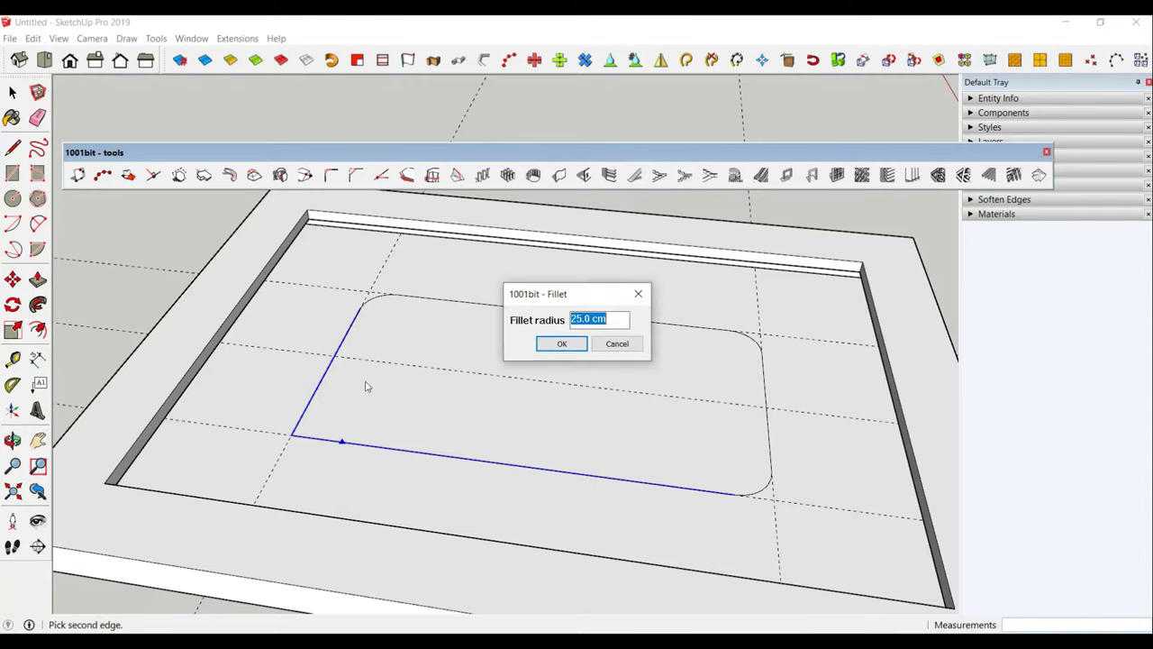
{"action": "left_click", "coordinate": [562, 344]}
{"action": "right_click", "coordinate": [24, 562]}
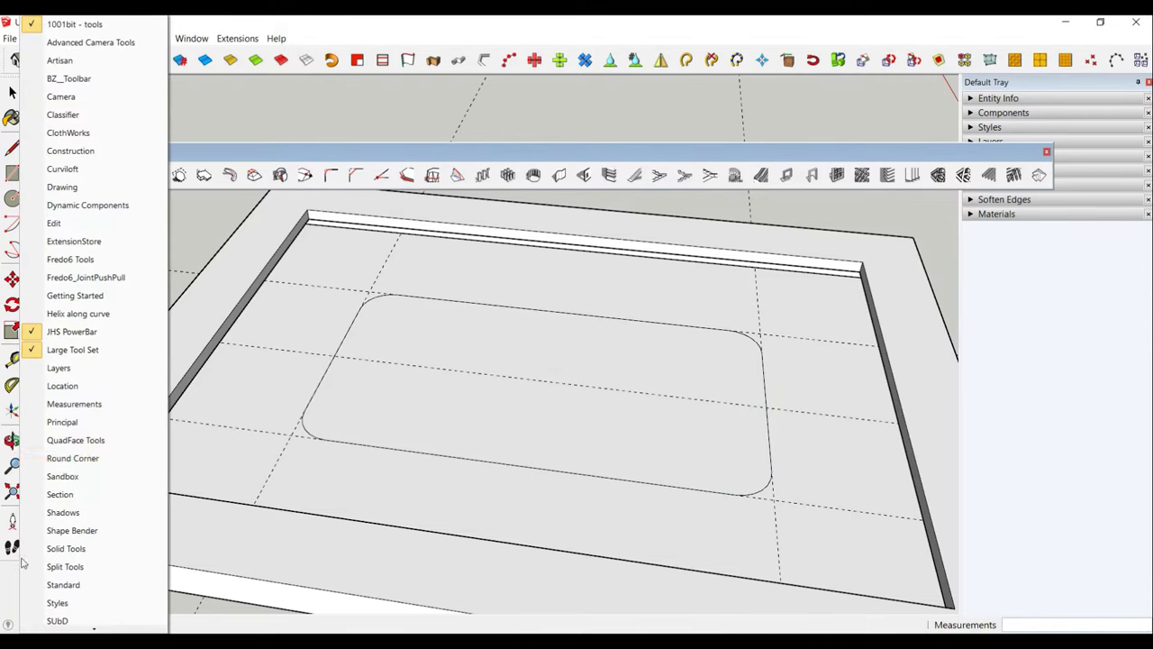
{"action": "left_click", "coordinate": [27, 25]}
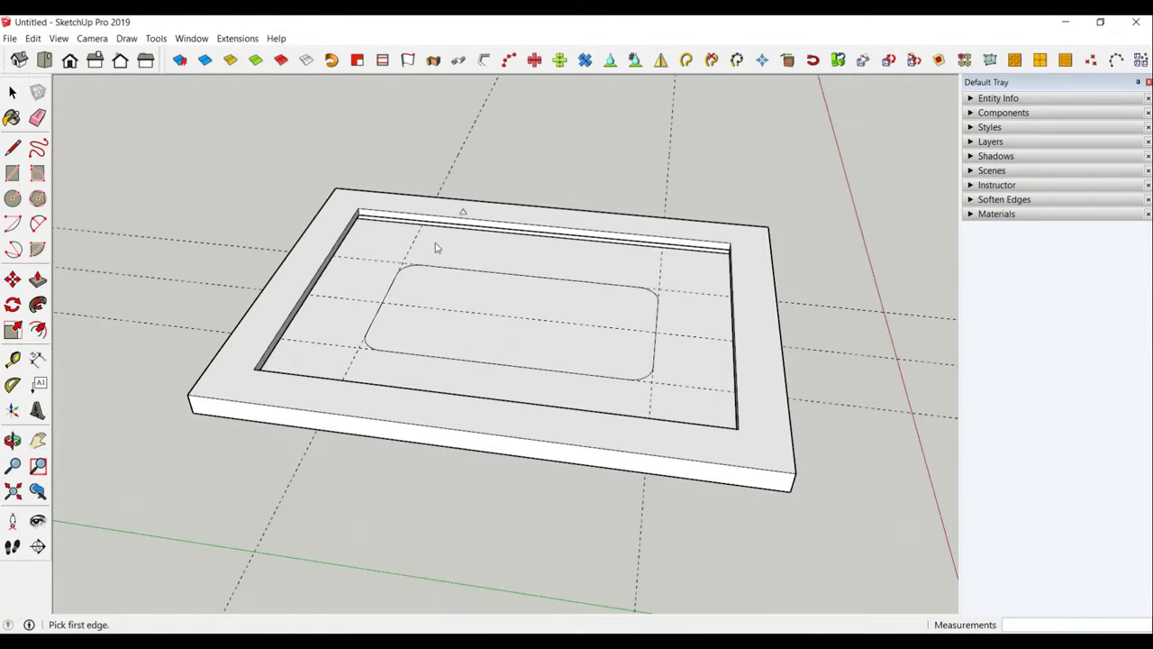
Extrude the rounded panel face 30 cm upward into a slab
{"action": "key", "text": "p"}
{"action": "left_click", "coordinate": [428, 330]}
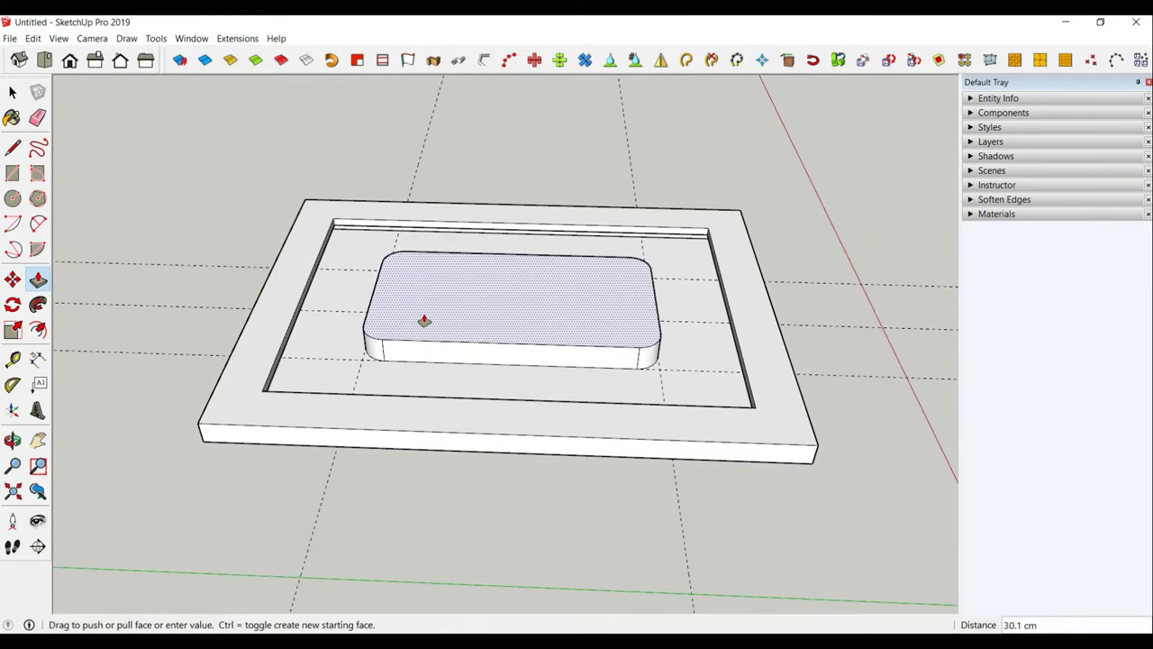
{"action": "type", "text": "30"}
{"action": "key", "text": "Return"}
{"action": "middle_click_drag", "start_coordinate": [535, 399], "coordinate": [504, 378]}
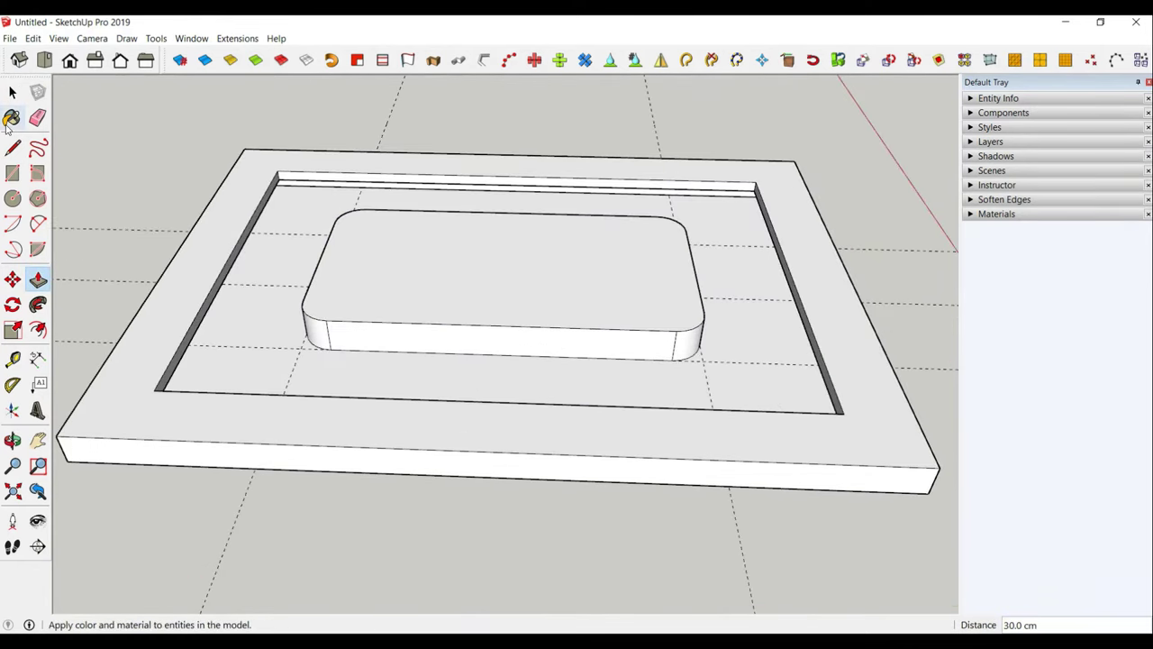
Copy the slab's top edges 15 cm down its sides
{"action": "left_click", "coordinate": [12, 92]}
{"action": "left_click", "coordinate": [400, 262]}
{"action": "left_click", "coordinate": [402, 266], "text": "shift"}
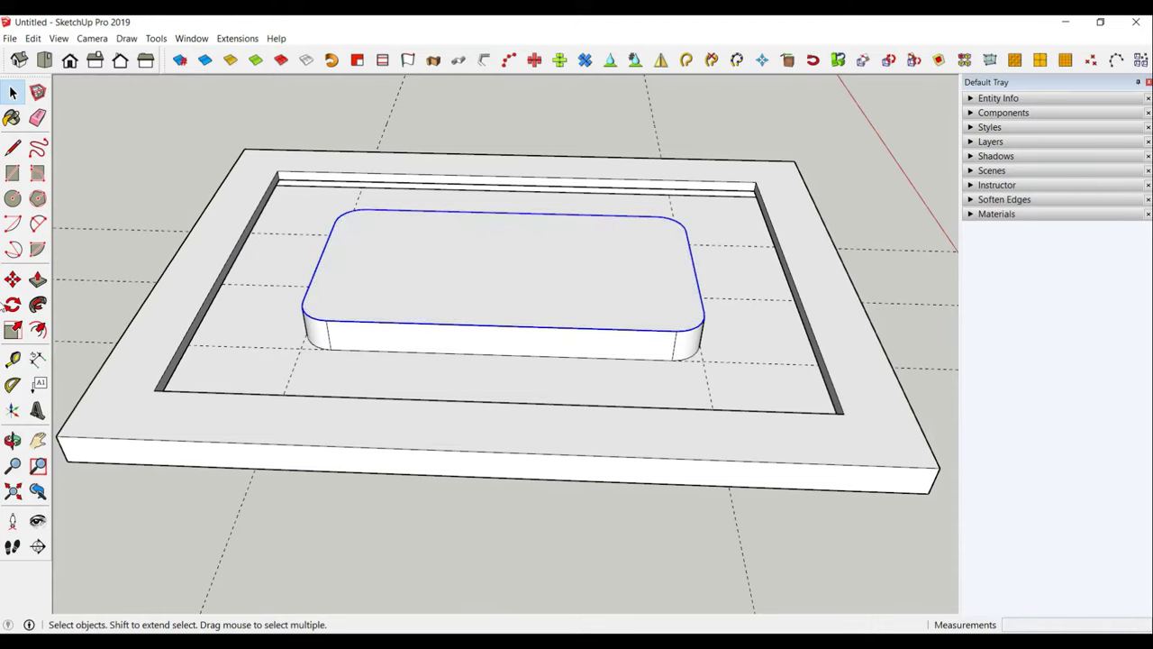
{"action": "left_click", "coordinate": [12, 280]}
{"action": "key", "text": "ctrl"}
{"action": "left_click", "coordinate": [326, 320]}
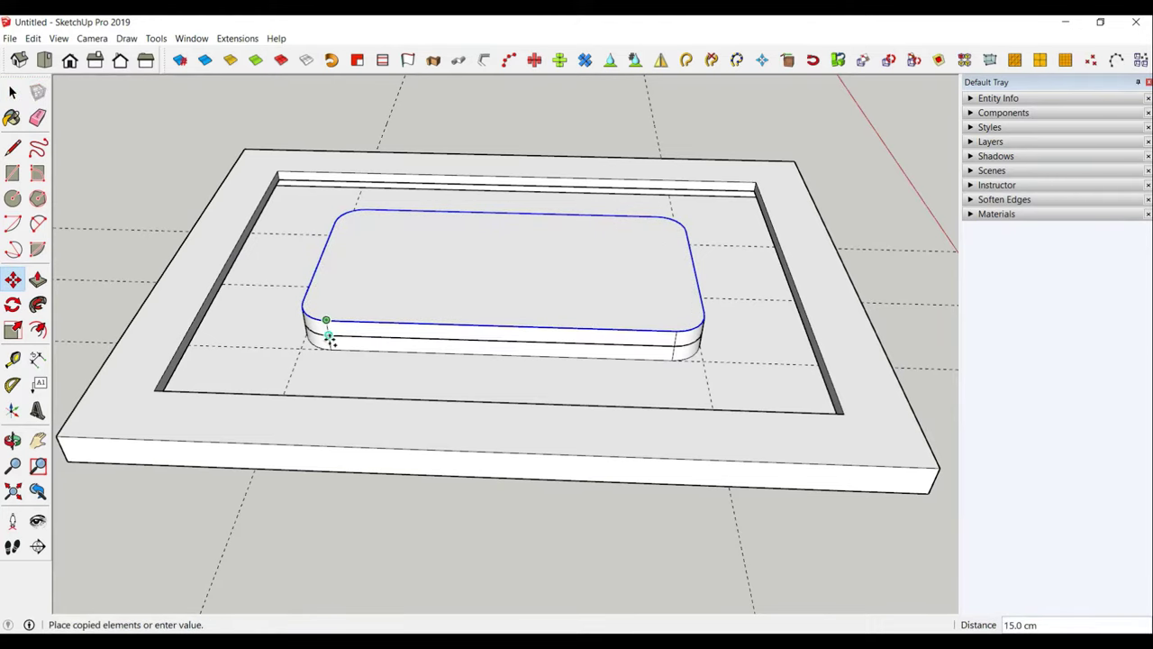
{"action": "type", "text": "15"}
{"action": "key", "text": "Return"}
{"action": "scroll", "coordinate": [407, 369], "scroll_direction": "up", "scroll_amount": 2}
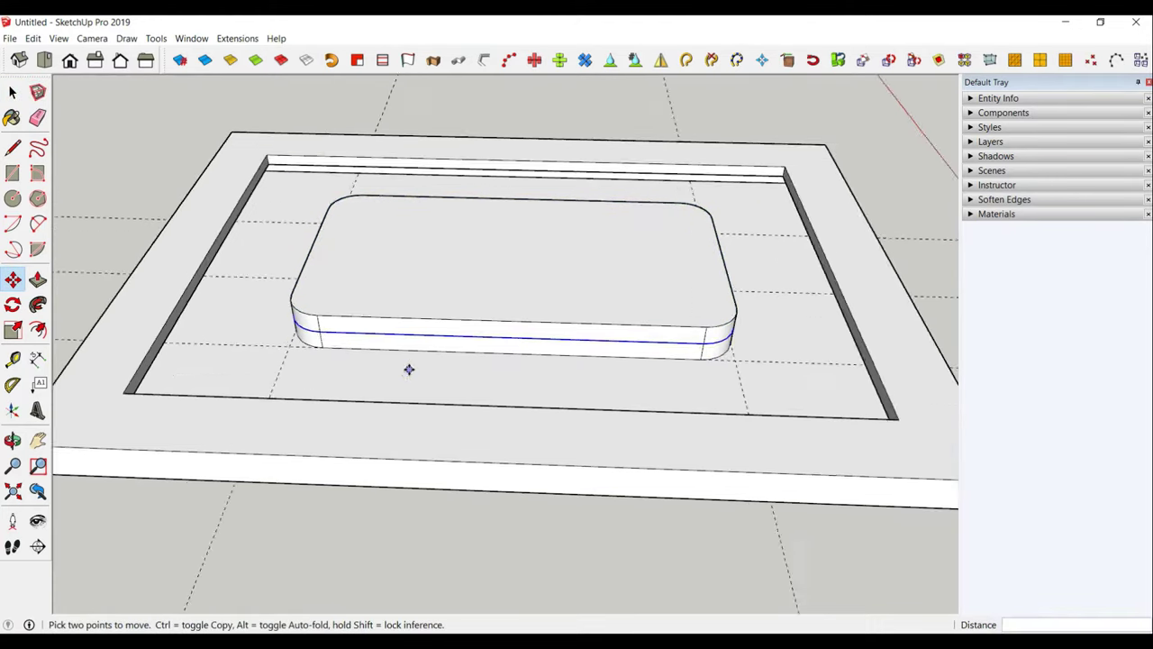
{"action": "scroll", "coordinate": [407, 369], "scroll_direction": "up", "scroll_amount": 2}
Push the first lower side band 15 cm inward
{"action": "left_click", "coordinate": [37, 279]}
{"action": "left_click_drag", "start_coordinate": [368, 337], "coordinate": [368, 321]}
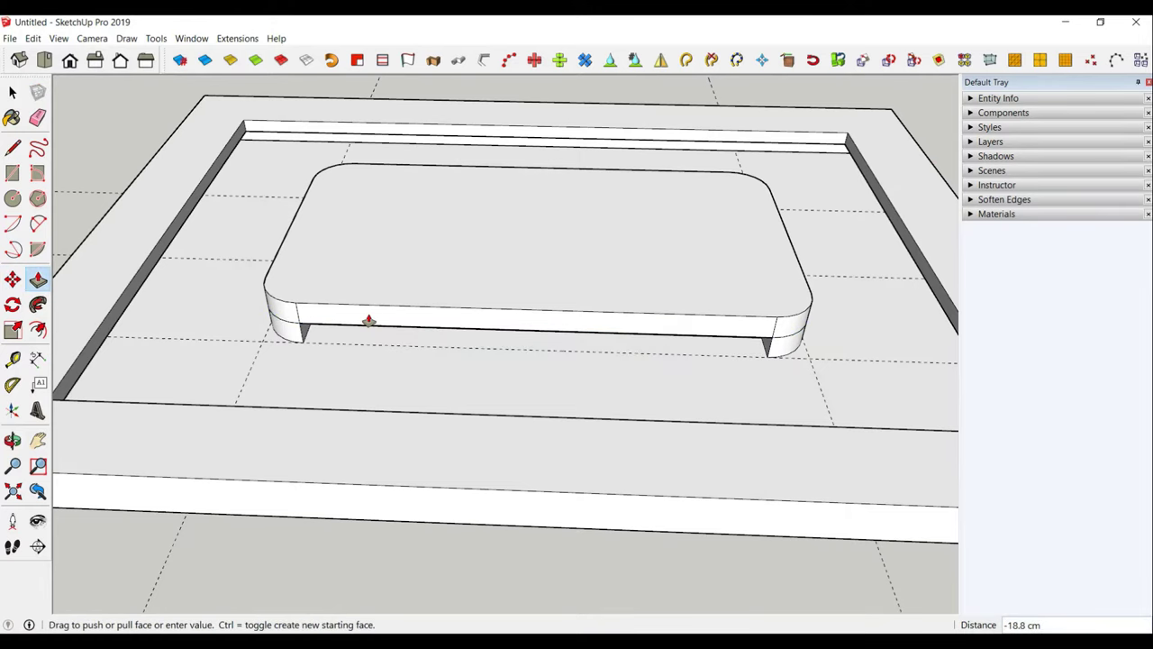
{"action": "key", "text": "Return"}
Push the remaining lower side bands 15 cm inward, leaving corner legs under the overhang
{"action": "middle_click_drag", "start_coordinate": [765, 327], "coordinate": [556, 466]}
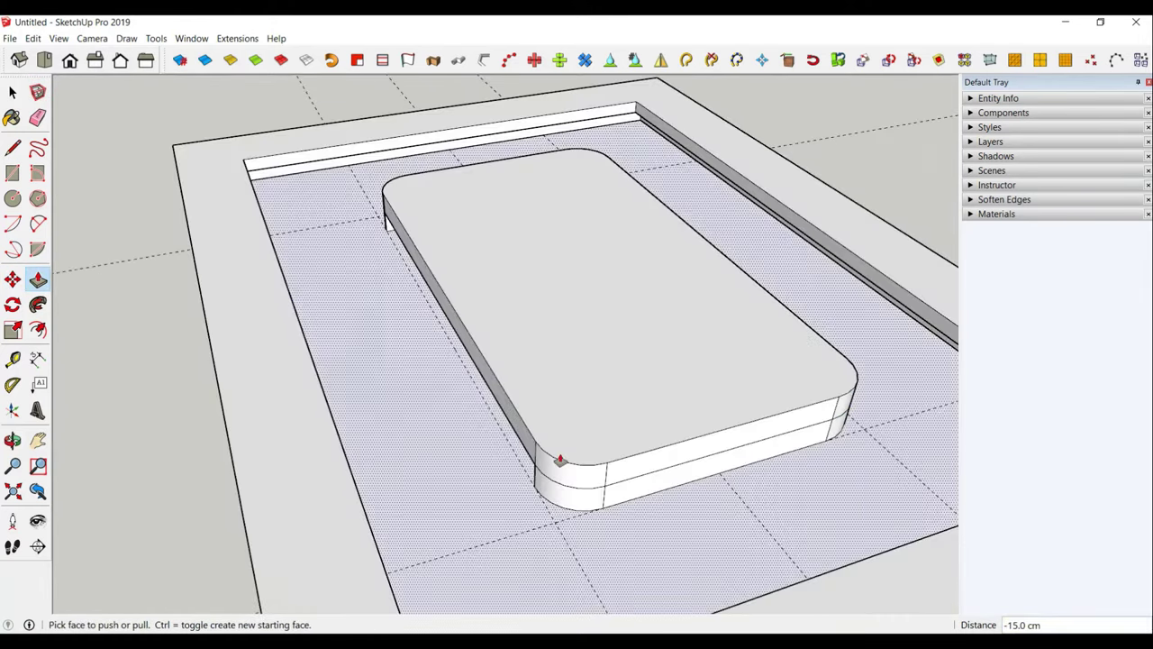
{"action": "left_click", "coordinate": [652, 433]}
{"action": "left_click", "coordinate": [629, 421]}
{"action": "middle_click_drag", "start_coordinate": [630, 421], "coordinate": [654, 541]}
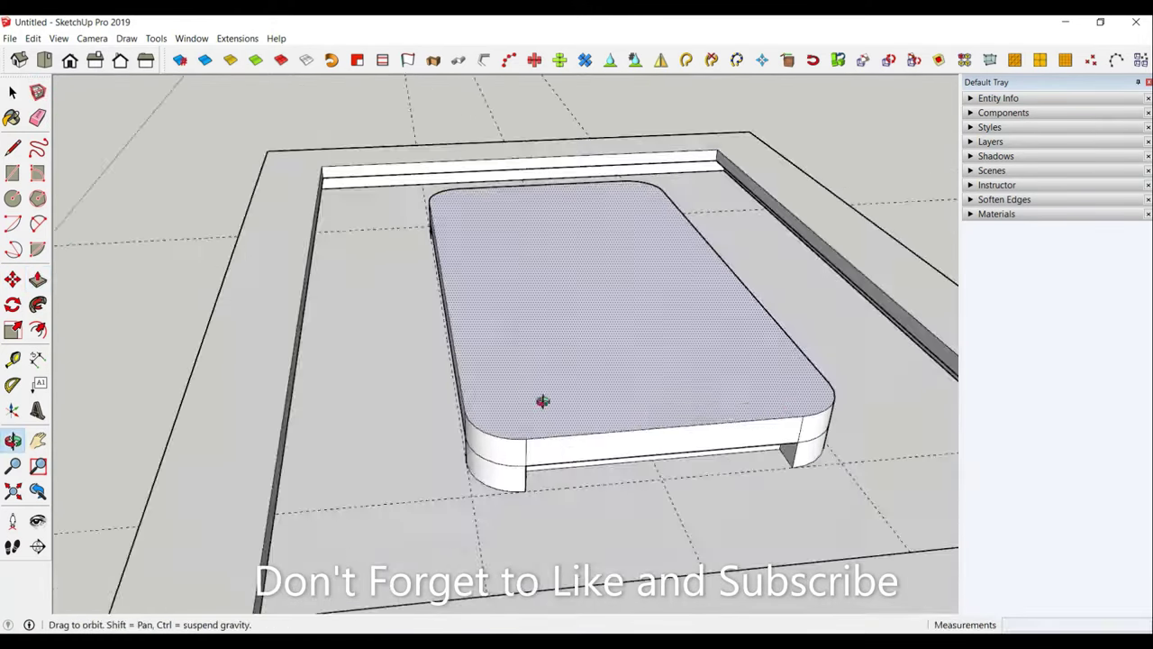
{"action": "left_click", "coordinate": [590, 495]}
{"action": "type", "text": "15"}
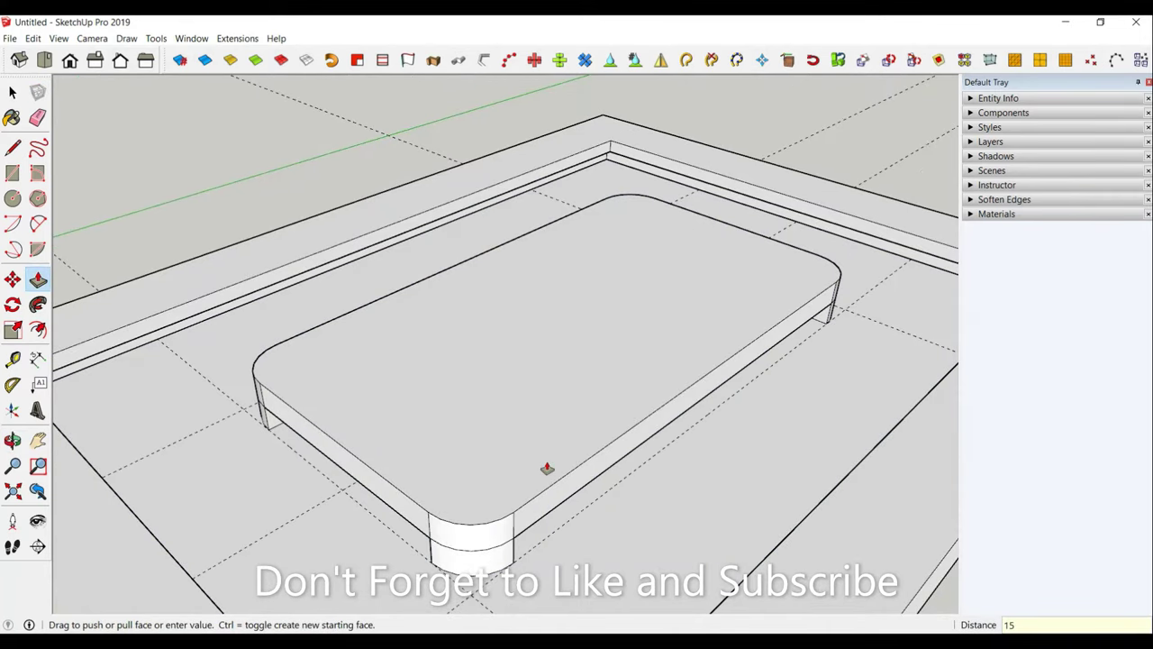
{"action": "key", "text": "Return"}
{"action": "mouse_move", "coordinate": [618, 438]}
{"action": "middle_mouse_down"}
{"action": "mouse_move", "coordinate": [304, 327]}
{"action": "mouse_move", "coordinate": [582, 443]}
{"action": "mouse_move", "coordinate": [437, 424]}
{"action": "middle_mouse_up"}
{"action": "scroll", "coordinate": [575, 478], "scroll_direction": "up", "scroll_amount": 2}
{"action": "left_click", "coordinate": [576, 478]}
{"action": "key", "text": "Return"}
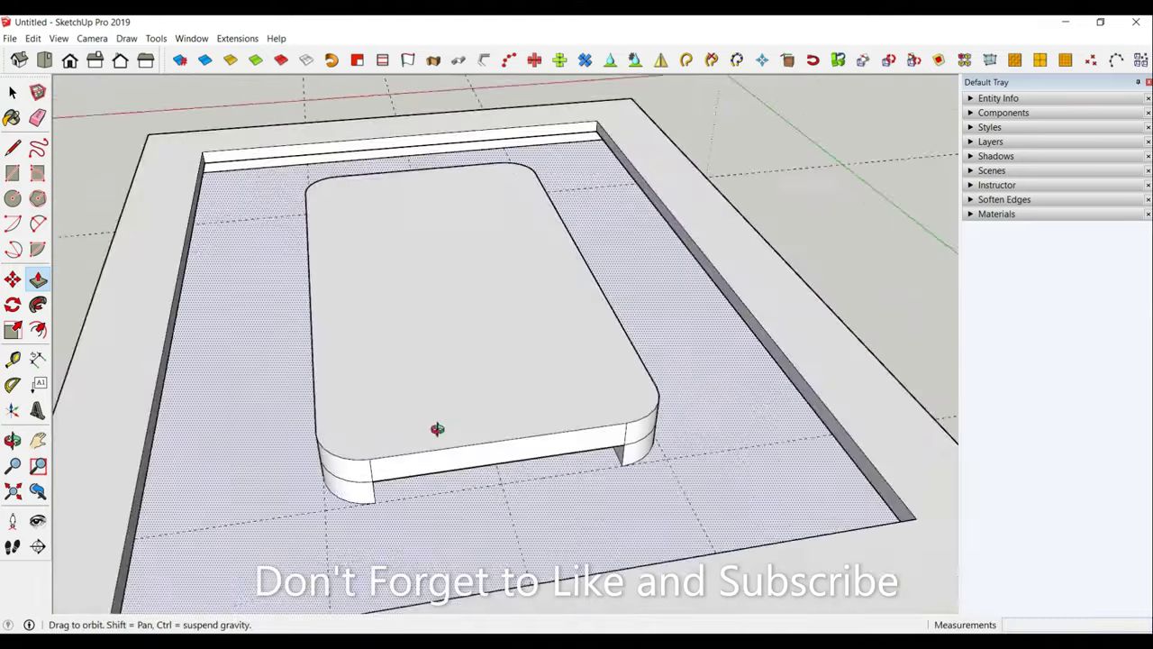
{"action": "middle_click_drag", "start_coordinate": [504, 468], "coordinate": [532, 491]}
Erase the curved leg faces under the rounded slab's corner
{"action": "key", "text": "e"}
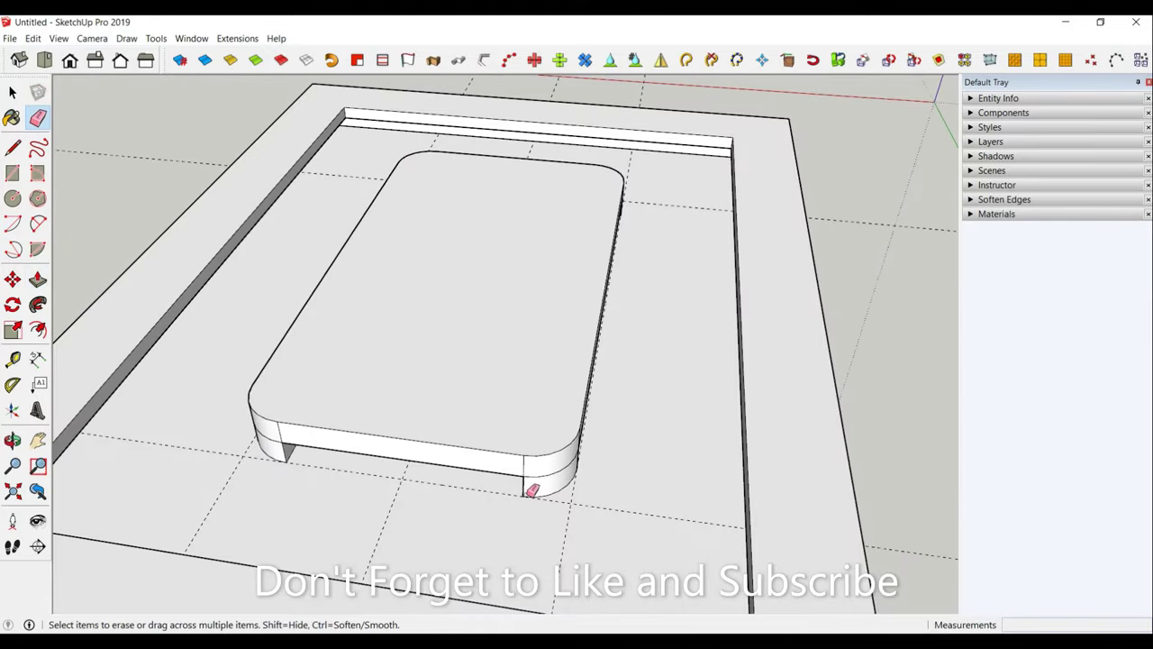
{"action": "scroll", "coordinate": [526, 494], "scroll_direction": "up", "scroll_amount": 2}
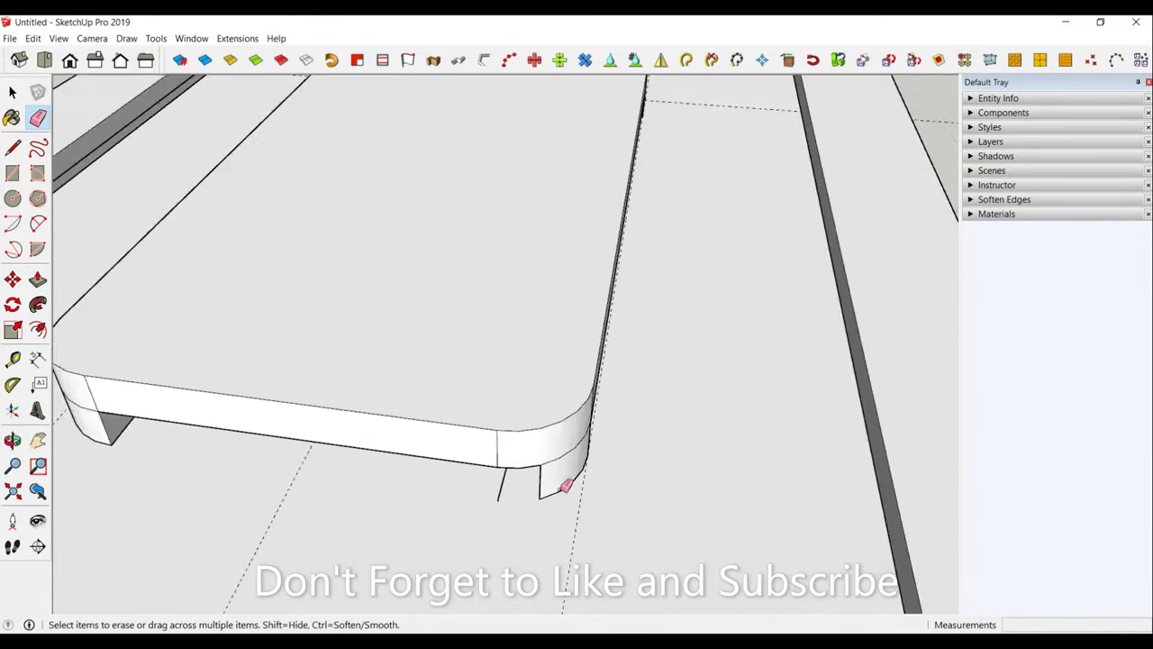
{"action": "scroll", "coordinate": [469, 467], "scroll_direction": "up", "scroll_amount": 2}
{"action": "mouse_move", "coordinate": [525, 498]}
{"action": "left_mouse_down"}
{"action": "mouse_move", "coordinate": [601, 466]}
{"action": "mouse_move", "coordinate": [577, 484]}
{"action": "left_mouse_up"}
{"action": "mouse_move", "coordinate": [576, 484]}
{"action": "middle_mouse_down"}
{"action": "mouse_move", "coordinate": [453, 410]}
{"action": "mouse_move", "coordinate": [343, 401]}
{"action": "middle_mouse_up"}
Draw a line across the top of the leg opening so it closes with a face
{"action": "key", "text": "l"}
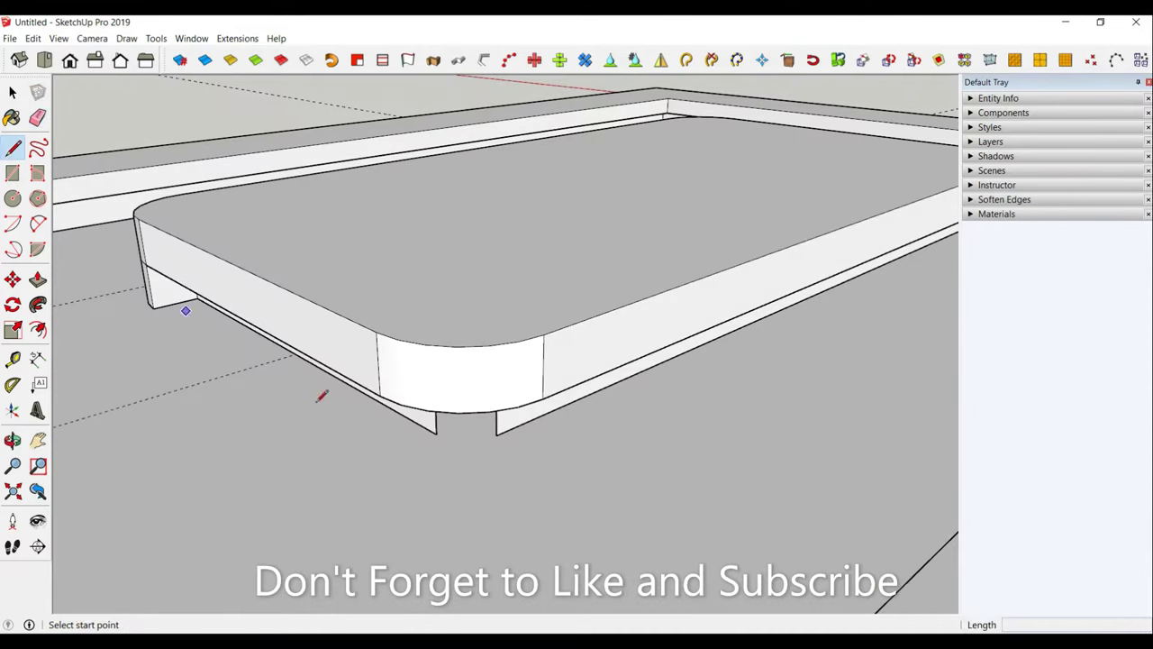
{"action": "left_click", "coordinate": [436, 433]}
{"action": "mouse_move", "coordinate": [500, 436]}
{"action": "middle_mouse_down"}
{"action": "mouse_move", "coordinate": [458, 373]}
{"action": "mouse_move", "coordinate": [424, 234]}
{"action": "mouse_move", "coordinate": [419, 352]}
{"action": "middle_mouse_up"}
{"action": "left_click", "coordinate": [424, 385]}
{"action": "left_click", "coordinate": [532, 382]}
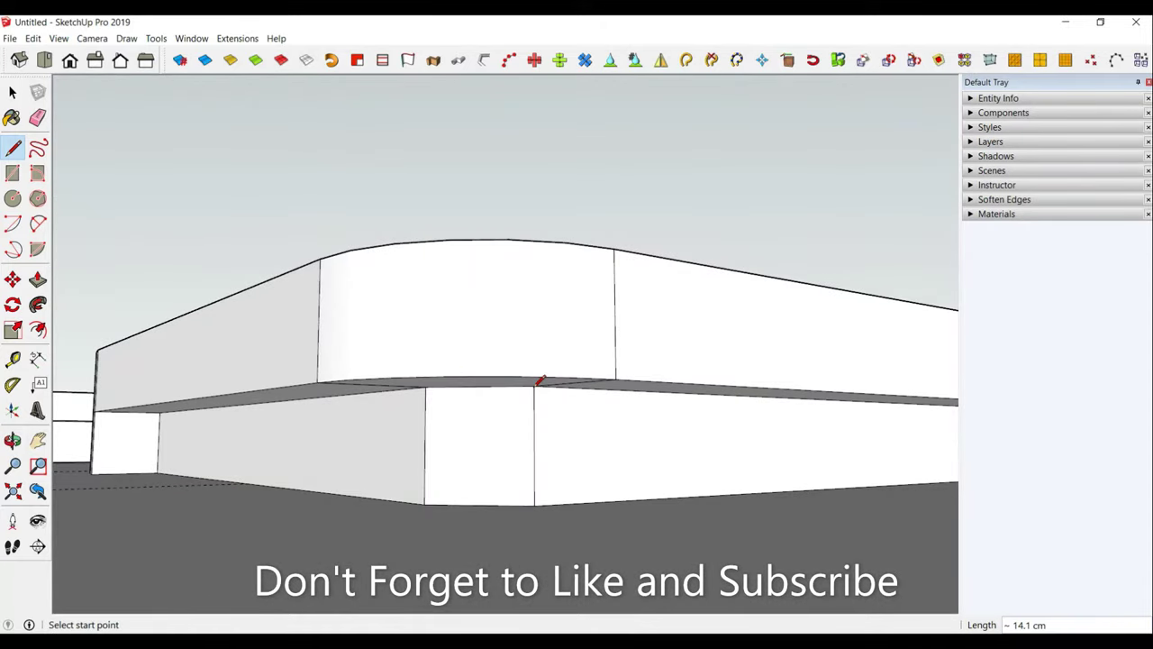
Erase the leftover small corner edge, face and stray edges beside the legs
{"action": "scroll", "coordinate": [475, 343], "scroll_direction": "up", "scroll_amount": 5}
{"action": "scroll", "coordinate": [571, 402], "scroll_direction": "down", "scroll_amount": 3}
{"action": "scroll", "coordinate": [571, 402], "scroll_direction": "down", "scroll_amount": 3}
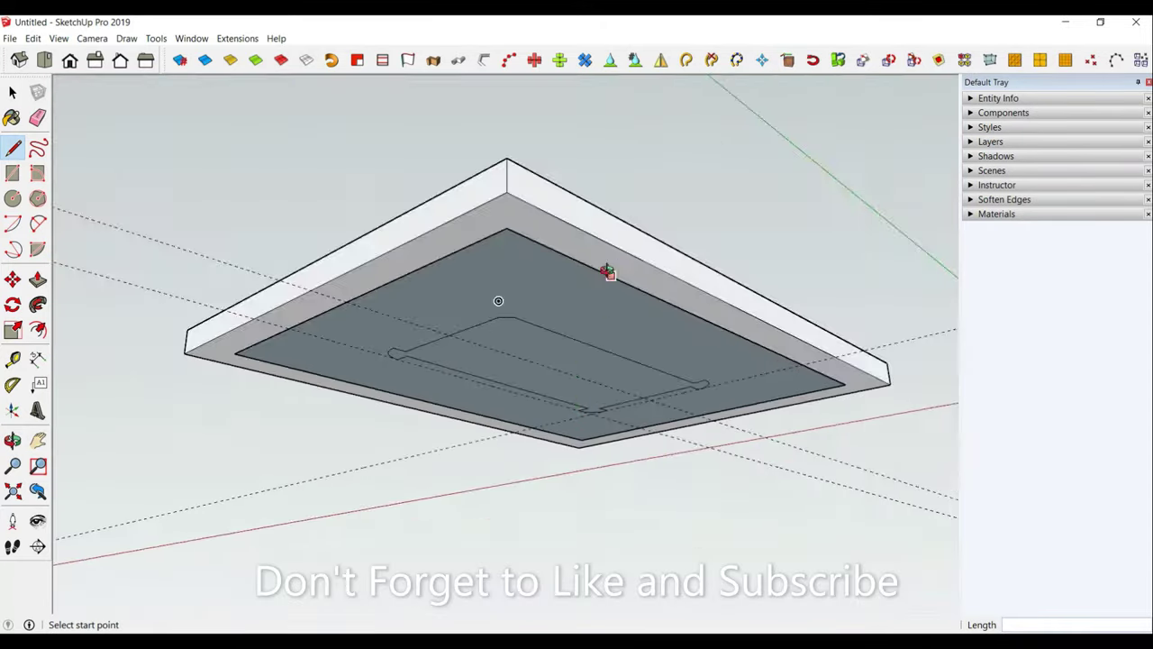
{"action": "middle_click_drag", "start_coordinate": [608, 267], "coordinate": [701, 460]}
{"action": "scroll", "coordinate": [712, 442], "scroll_direction": "up", "scroll_amount": 4}
{"action": "middle_click_drag", "start_coordinate": [742, 397], "coordinate": [522, 430]}
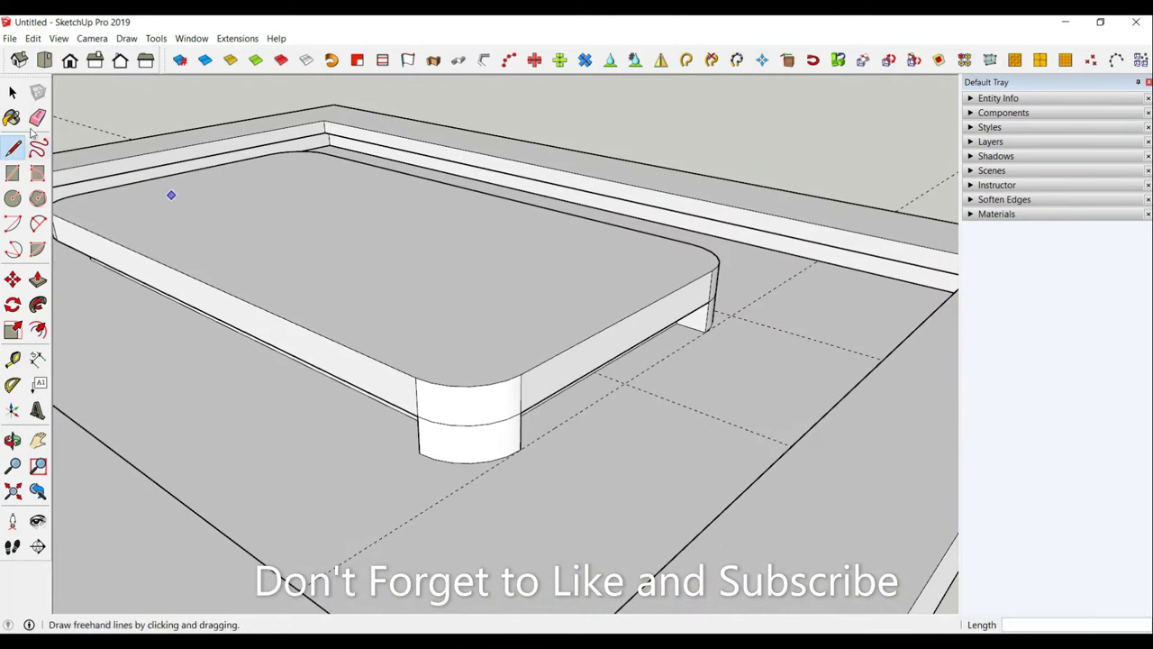
{"action": "left_click", "coordinate": [37, 117]}
{"action": "left_click", "coordinate": [436, 455]}
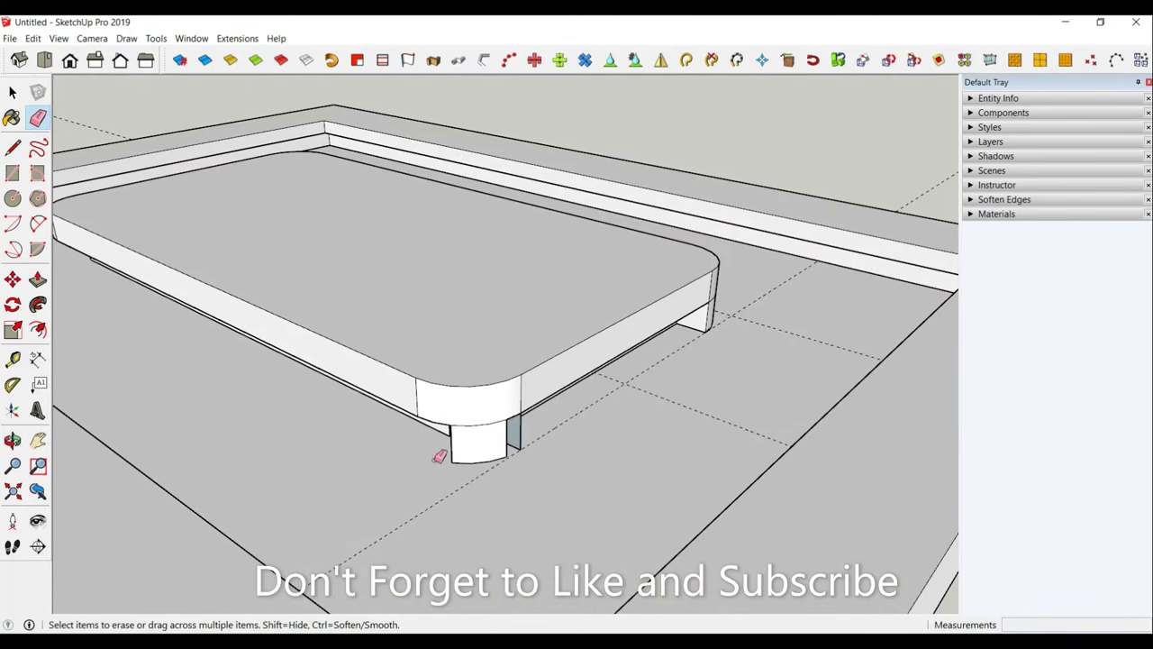
{"action": "left_click_drag", "start_coordinate": [526, 447], "coordinate": [508, 453]}
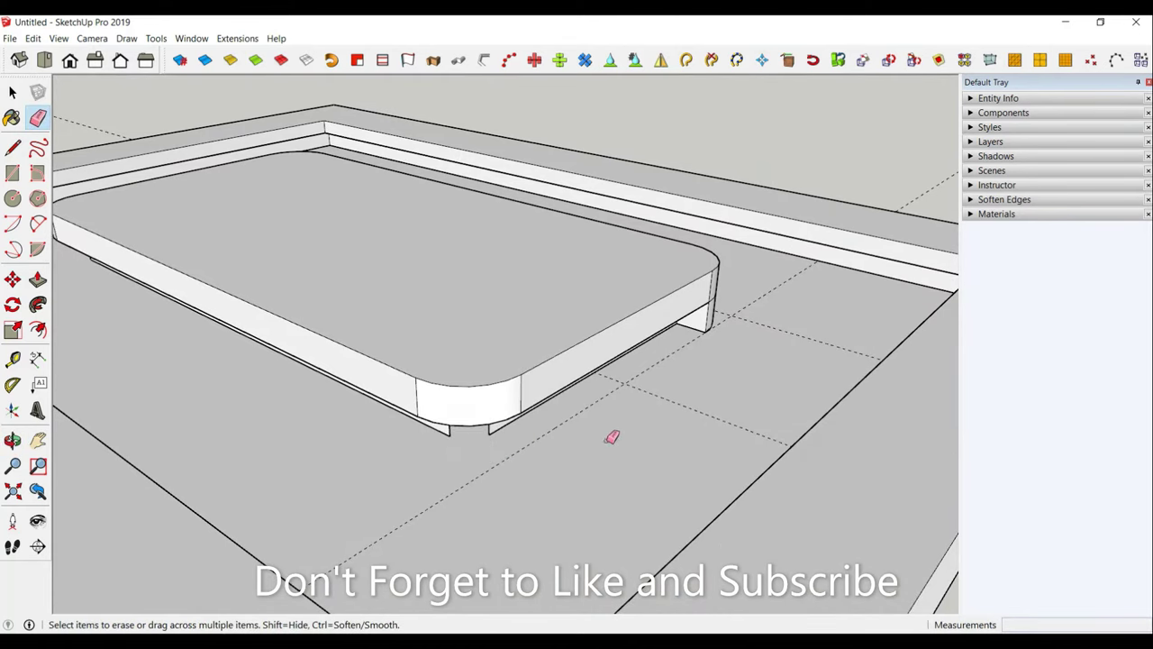
{"action": "middle_click_drag", "start_coordinate": [613, 435], "coordinate": [574, 389]}
{"action": "left_click", "coordinate": [688, 348]}
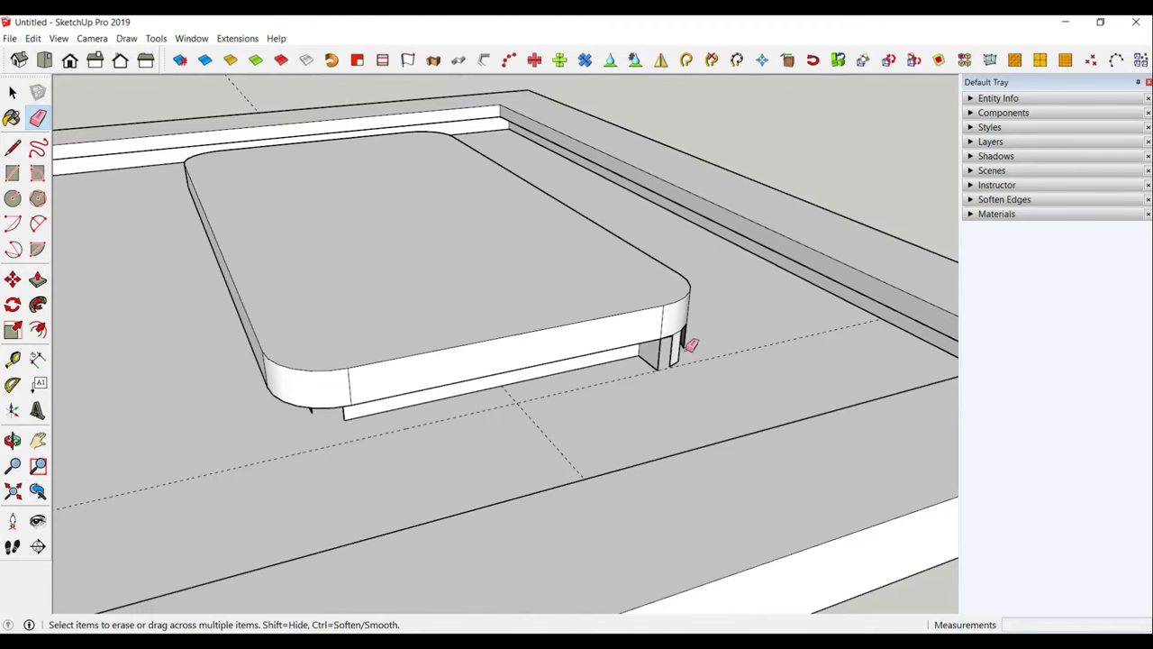
{"action": "middle_click_drag", "start_coordinate": [663, 364], "coordinate": [659, 319]}
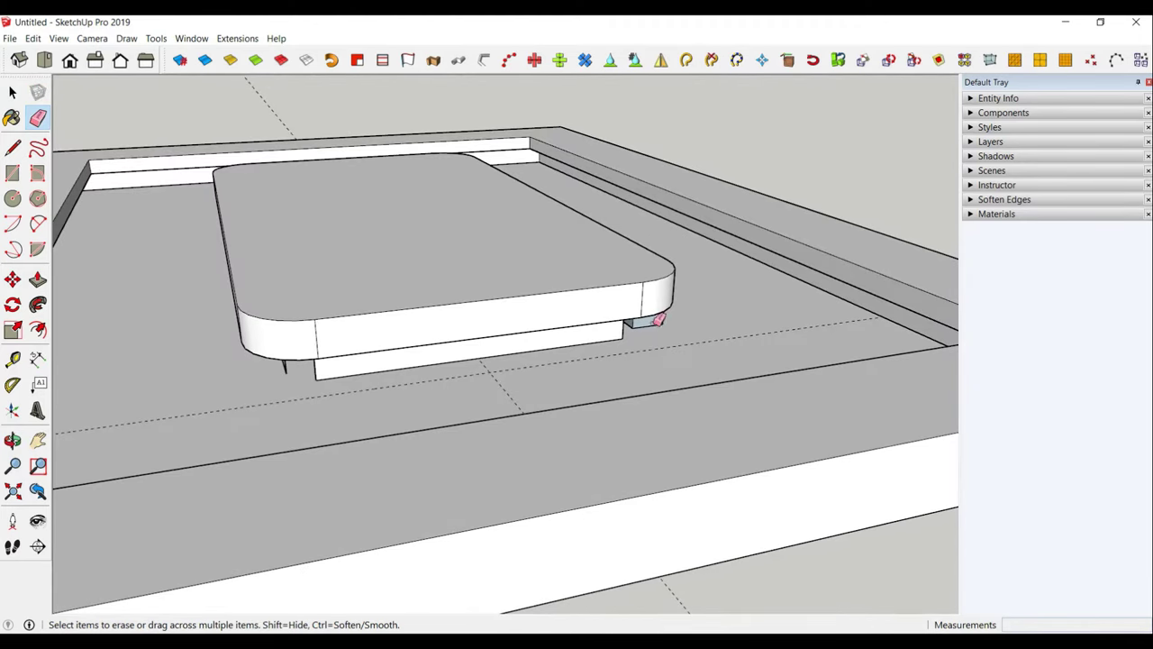
{"action": "left_click", "coordinate": [13, 148]}
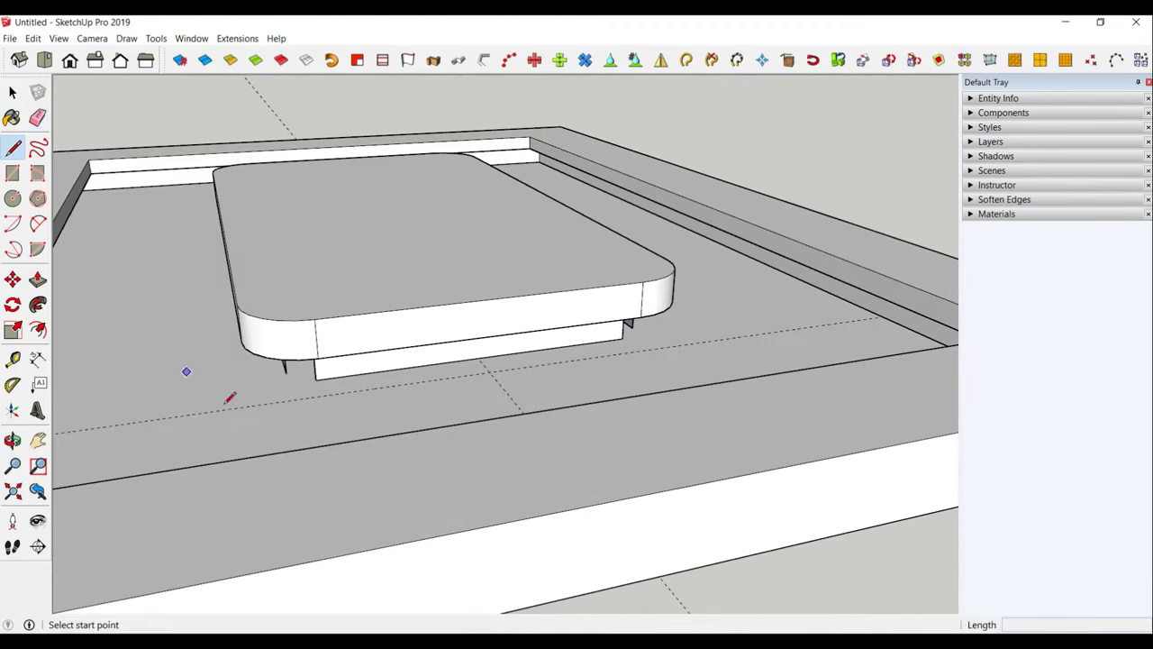
Draw a closing line at the first leg corner to create its face
{"action": "left_click", "coordinate": [286, 371]}
{"action": "middle_click_drag", "start_coordinate": [498, 382], "coordinate": [360, 430]}
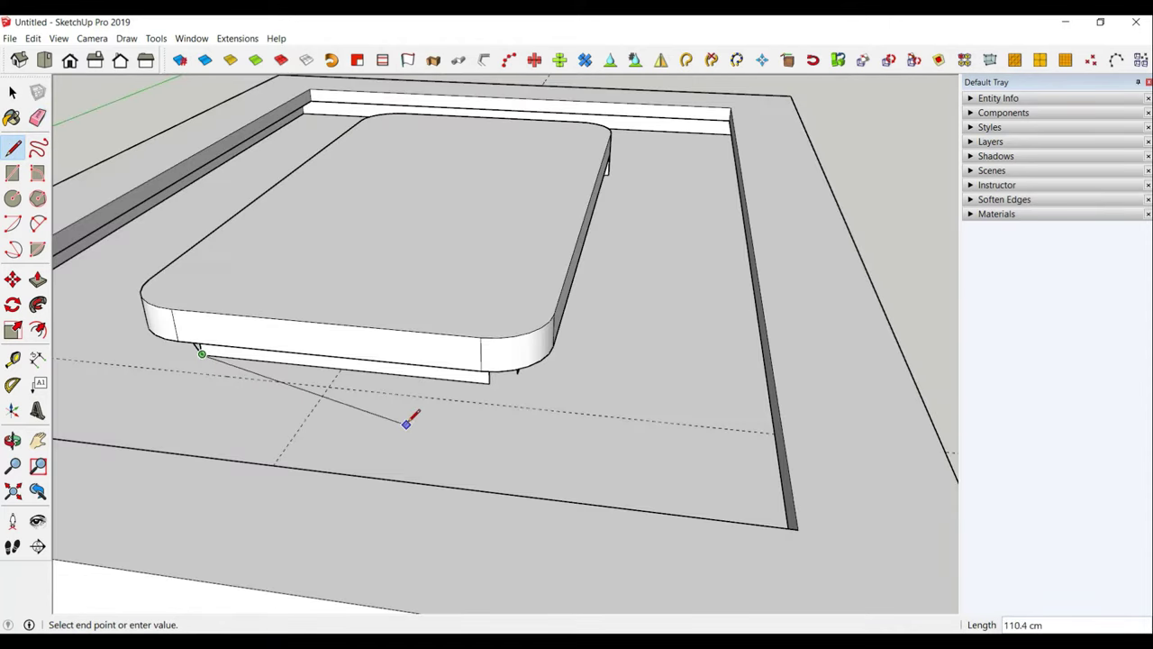
{"action": "key", "text": "Escape"}
{"action": "left_click", "coordinate": [489, 383]}
{"action": "key", "text": "Escape"}
{"action": "middle_click_drag", "start_coordinate": [427, 405], "coordinate": [564, 348]}
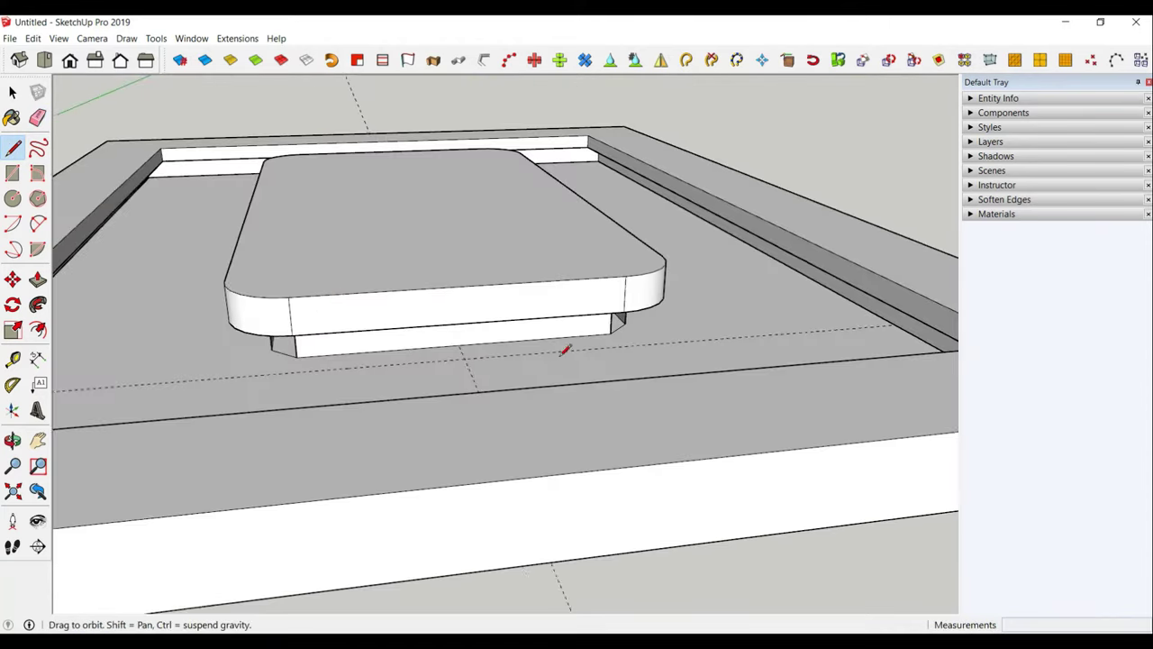
{"action": "scroll", "coordinate": [564, 348], "scroll_direction": "up", "scroll_amount": 3}
{"action": "mouse_move", "coordinate": [334, 311]}
{"action": "middle_mouse_down"}
{"action": "mouse_move", "coordinate": [312, 187]}
{"action": "mouse_move", "coordinate": [322, 243]}
{"action": "middle_mouse_up"}
{"action": "scroll", "coordinate": [275, 363], "scroll_direction": "up", "scroll_amount": 2}
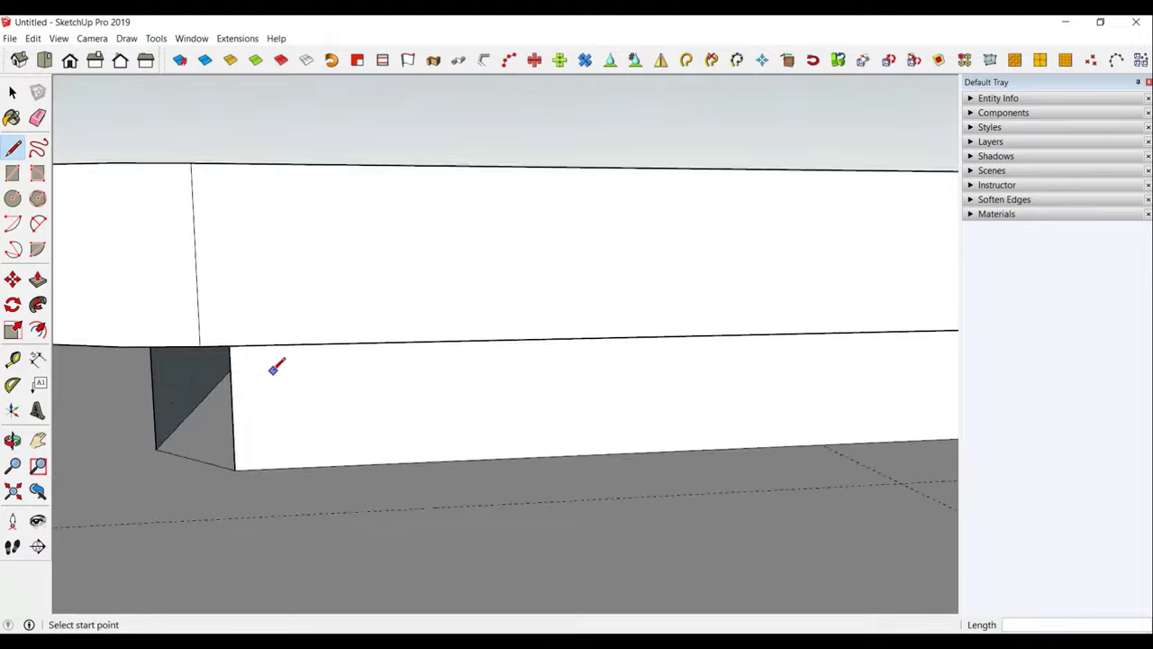
{"action": "middle_click_drag", "start_coordinate": [276, 363], "coordinate": [278, 306]}
{"action": "left_click", "coordinate": [76, 300]}
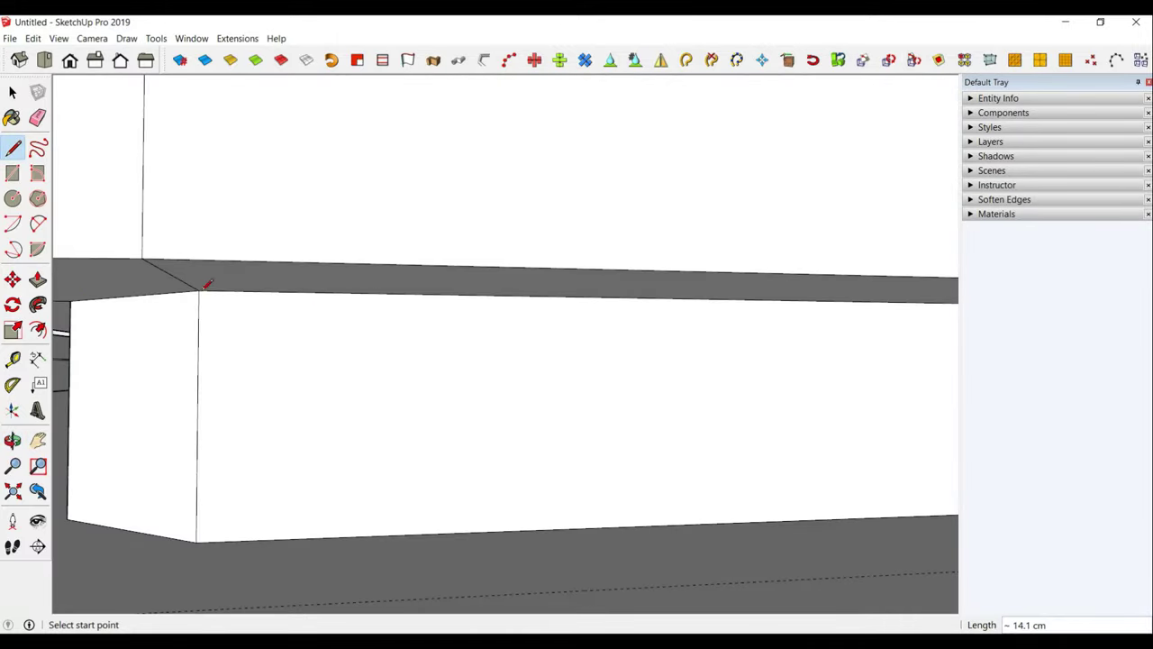
{"action": "middle_click_drag", "start_coordinate": [206, 279], "coordinate": [183, 406]}
{"action": "scroll", "coordinate": [183, 406], "scroll_direction": "up", "scroll_amount": 3}
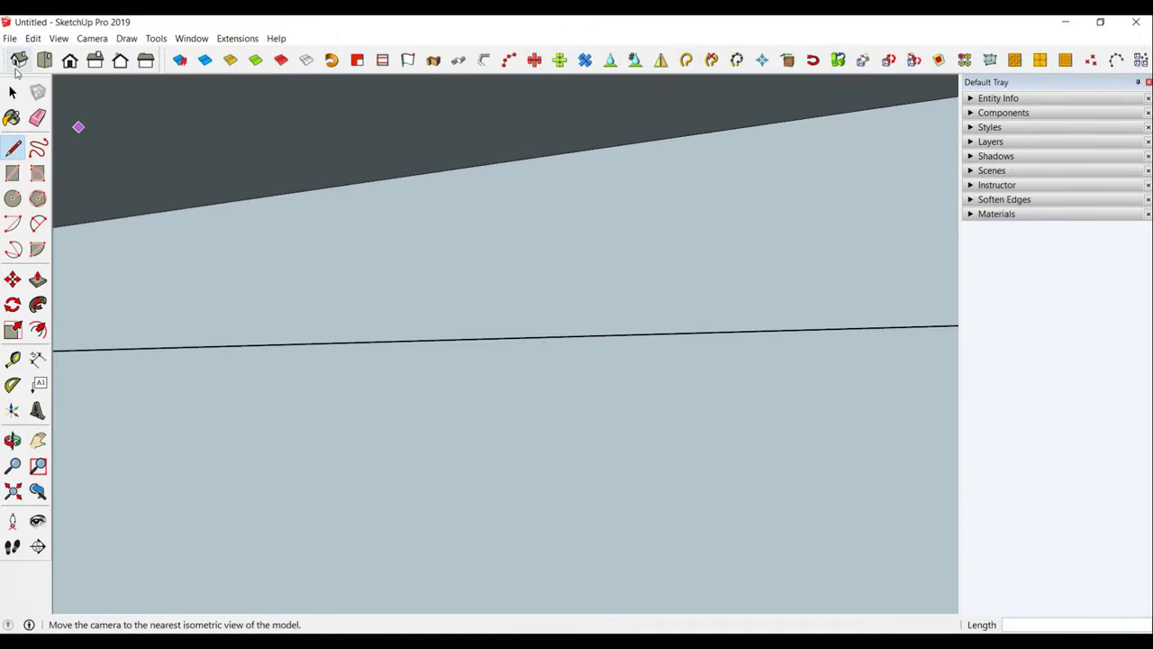
Close the next leg corner with a line, forming its face
{"action": "left_click", "coordinate": [19, 60]}
{"action": "middle_click_drag", "start_coordinate": [501, 276], "coordinate": [484, 349]}
{"action": "scroll", "coordinate": [483, 349], "scroll_direction": "up", "scroll_amount": 3}
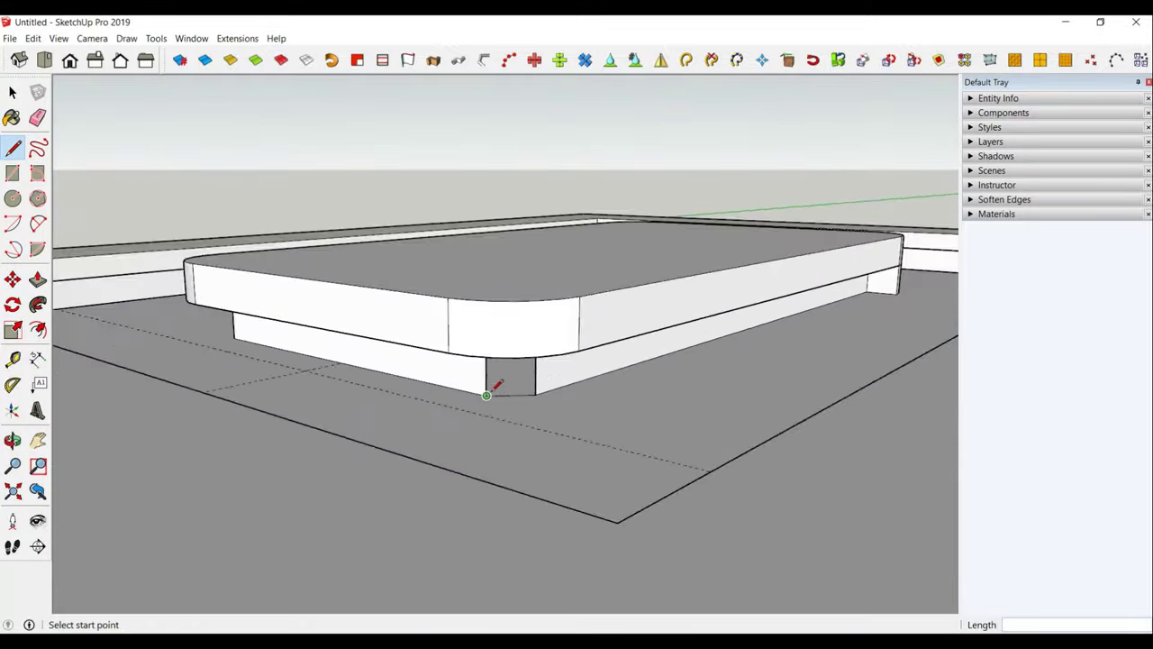
{"action": "scroll", "coordinate": [499, 381], "scroll_direction": "up", "scroll_amount": 3}
{"action": "scroll", "coordinate": [504, 350], "scroll_direction": "up", "scroll_amount": 2}
{"action": "left_click", "coordinate": [473, 256]}
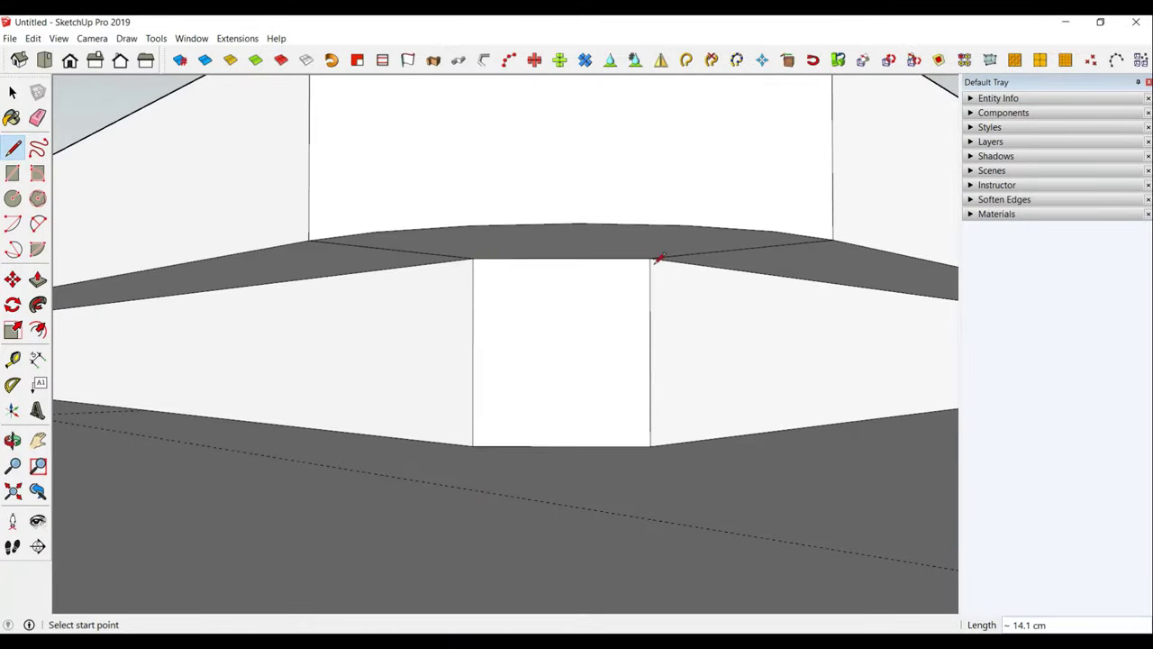
{"action": "mouse_move", "coordinate": [664, 257]}
{"action": "middle_mouse_down"}
{"action": "mouse_move", "coordinate": [522, 481]}
{"action": "mouse_move", "coordinate": [448, 375]}
{"action": "mouse_move", "coordinate": [513, 343]}
{"action": "mouse_move", "coordinate": [739, 487]}
{"action": "mouse_move", "coordinate": [387, 400]}
{"action": "middle_mouse_up"}
Erase the curved front corner of the leg under the slab
{"action": "left_click", "coordinate": [36, 119]}
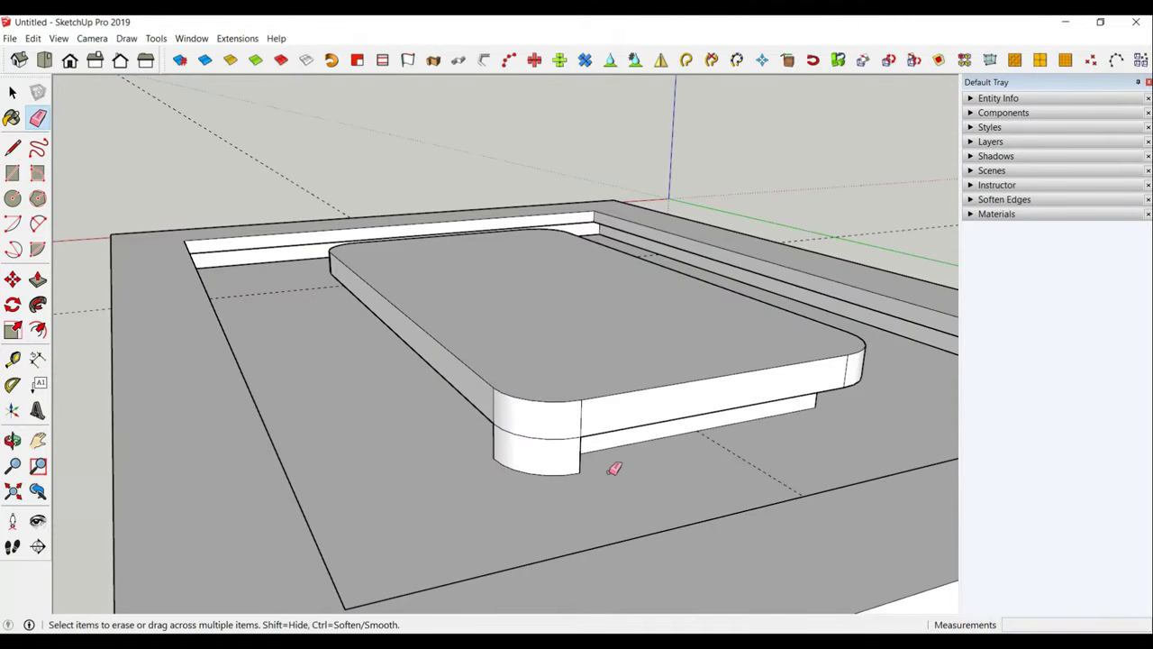
{"action": "left_click_drag", "start_coordinate": [513, 463], "coordinate": [560, 476]}
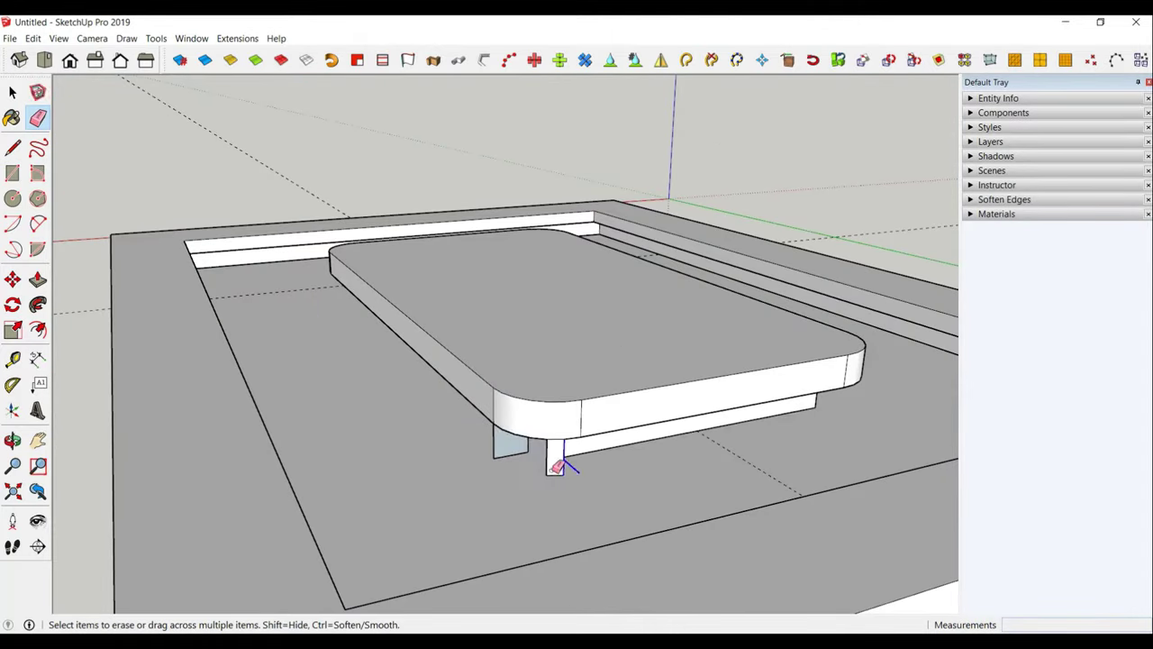
{"action": "mouse_move", "coordinate": [505, 462]}
{"action": "middle_mouse_down"}
{"action": "mouse_move", "coordinate": [484, 412]}
{"action": "mouse_move", "coordinate": [432, 385]}
{"action": "middle_mouse_up"}
Draw two lines from the post to the panel corner, closing the front corner's faces
{"action": "key", "text": "l"}
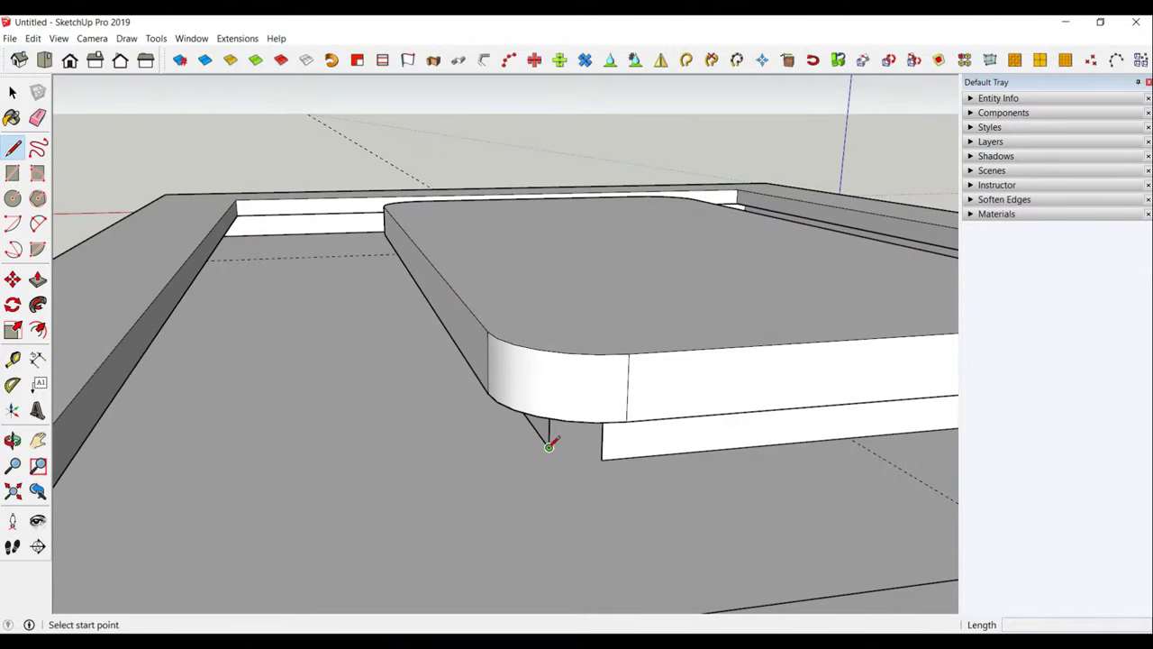
{"action": "left_click", "coordinate": [549, 446]}
{"action": "left_click", "coordinate": [602, 460]}
{"action": "scroll", "coordinate": [605, 458], "scroll_direction": "up", "scroll_amount": 3}
{"action": "mouse_move", "coordinate": [610, 458]}
{"action": "middle_mouse_down"}
{"action": "mouse_move", "coordinate": [577, 350]}
{"action": "mouse_move", "coordinate": [463, 297]}
{"action": "middle_mouse_up"}
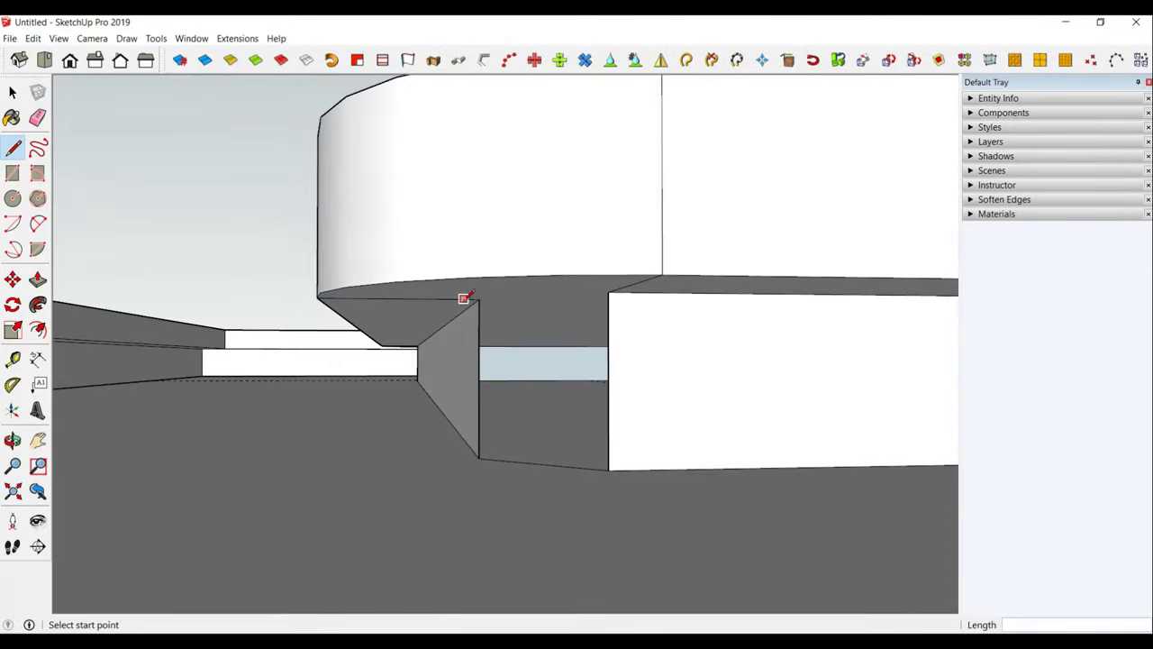
{"action": "left_click", "coordinate": [478, 298]}
{"action": "left_click", "coordinate": [617, 285]}
{"action": "scroll", "coordinate": [604, 379], "scroll_direction": "up", "scroll_amount": 5}
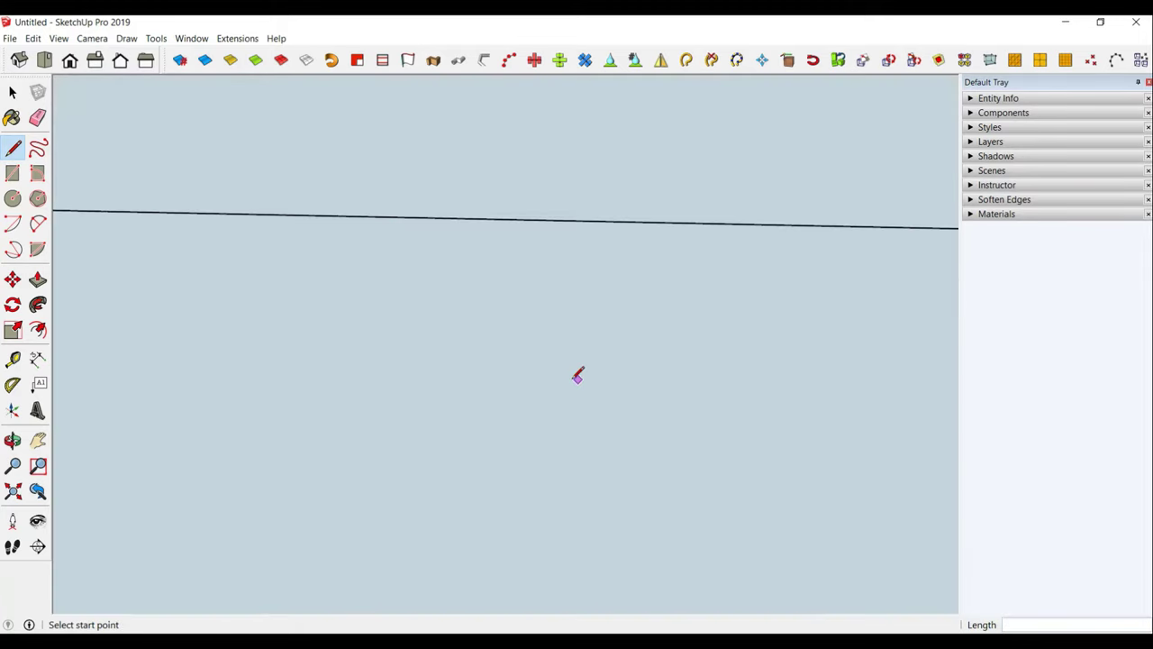
{"action": "scroll", "coordinate": [437, 391], "scroll_direction": "down", "scroll_amount": 10}
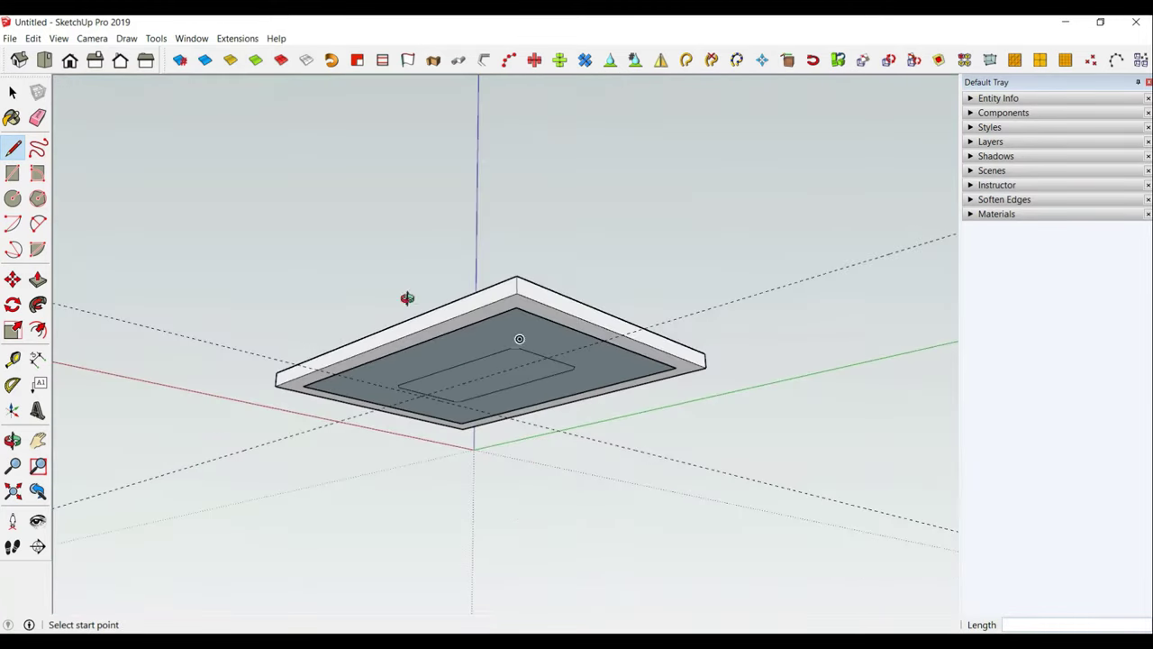
{"action": "middle_click_drag", "start_coordinate": [405, 299], "coordinate": [438, 373]}
{"action": "scroll", "coordinate": [372, 380], "scroll_direction": "up", "scroll_amount": 3}
Delete all guide lines and make the inner faces into a group
{"action": "left_click", "coordinate": [32, 38]}
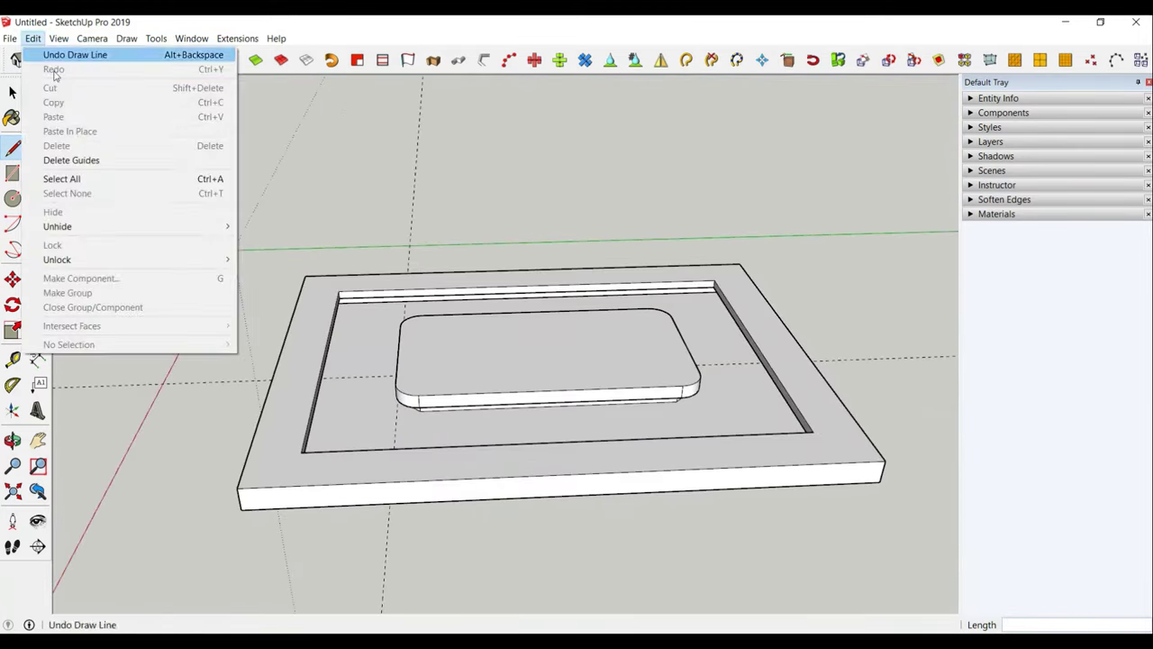
{"action": "left_click", "coordinate": [78, 157]}
{"action": "key", "text": "space"}
{"action": "scroll", "coordinate": [527, 270], "scroll_direction": "down", "scroll_amount": 4}
{"action": "left_click", "coordinate": [616, 335]}
{"action": "right_click", "coordinate": [615, 335]}
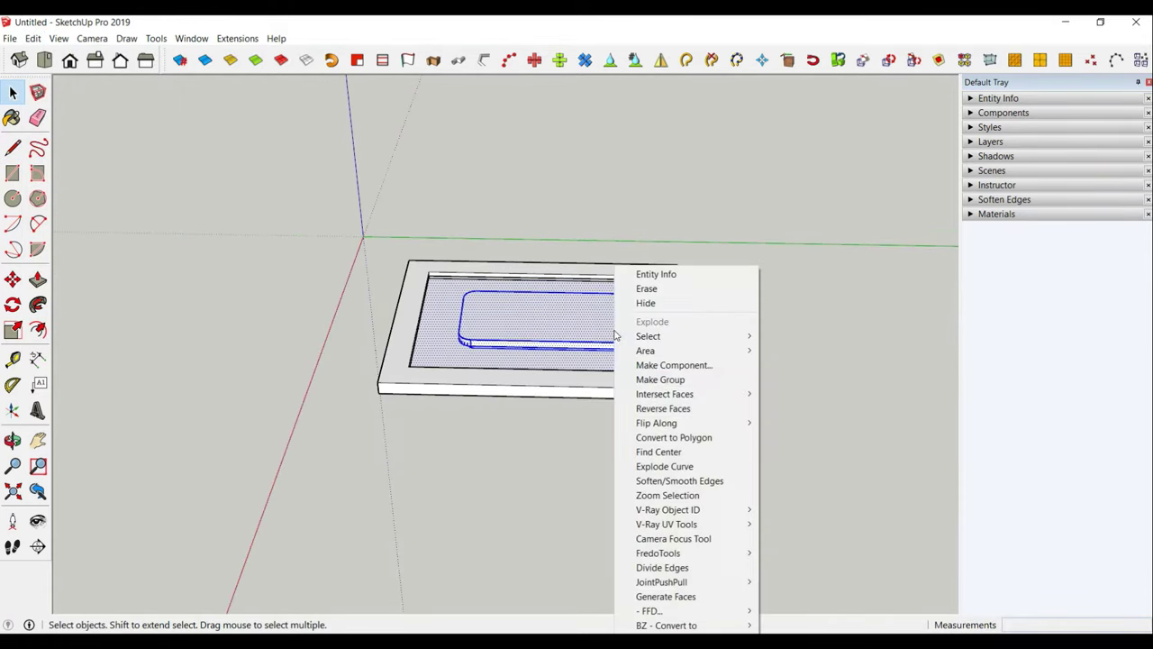
{"action": "left_click", "coordinate": [647, 379]}
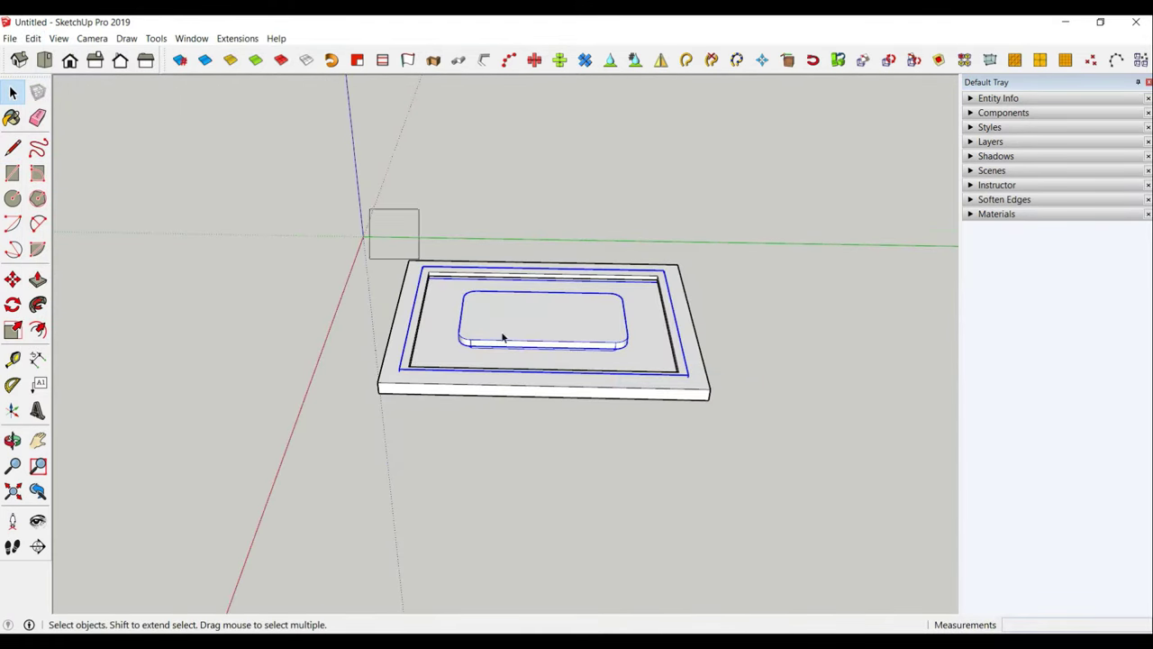
Select all the model geometry and group it together
{"action": "key", "text": "ctrl+a"}
{"action": "right_click", "coordinate": [506, 391]}
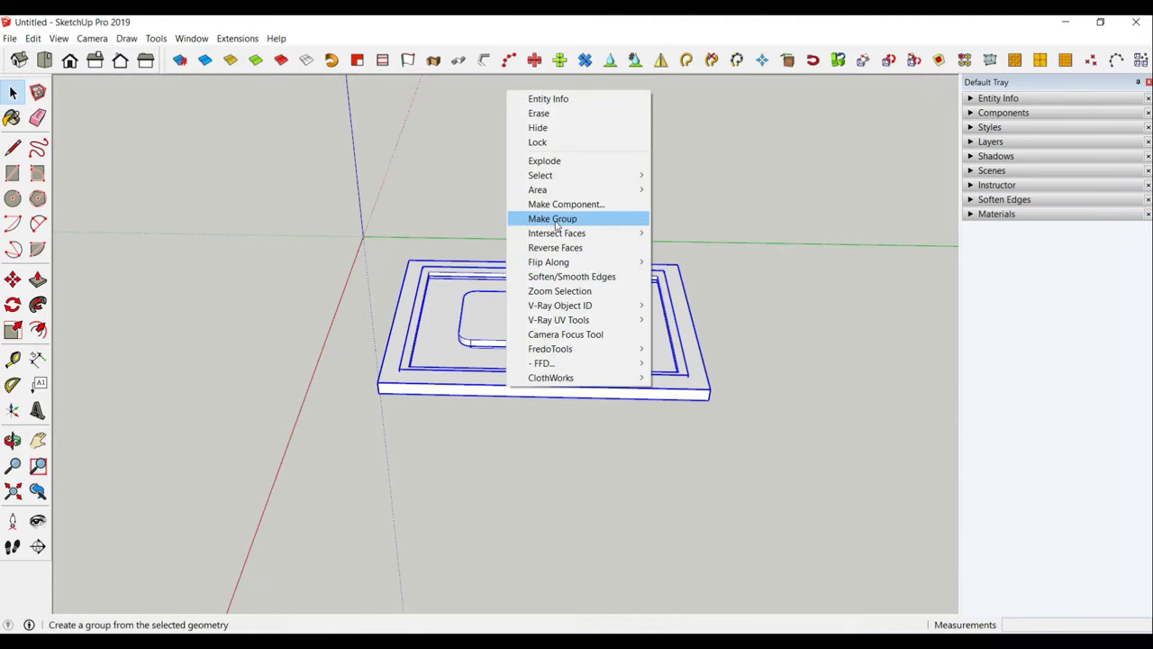
{"action": "left_click", "coordinate": [556, 224]}
{"action": "middle_click_drag", "start_coordinate": [504, 334], "coordinate": [20, 230]}
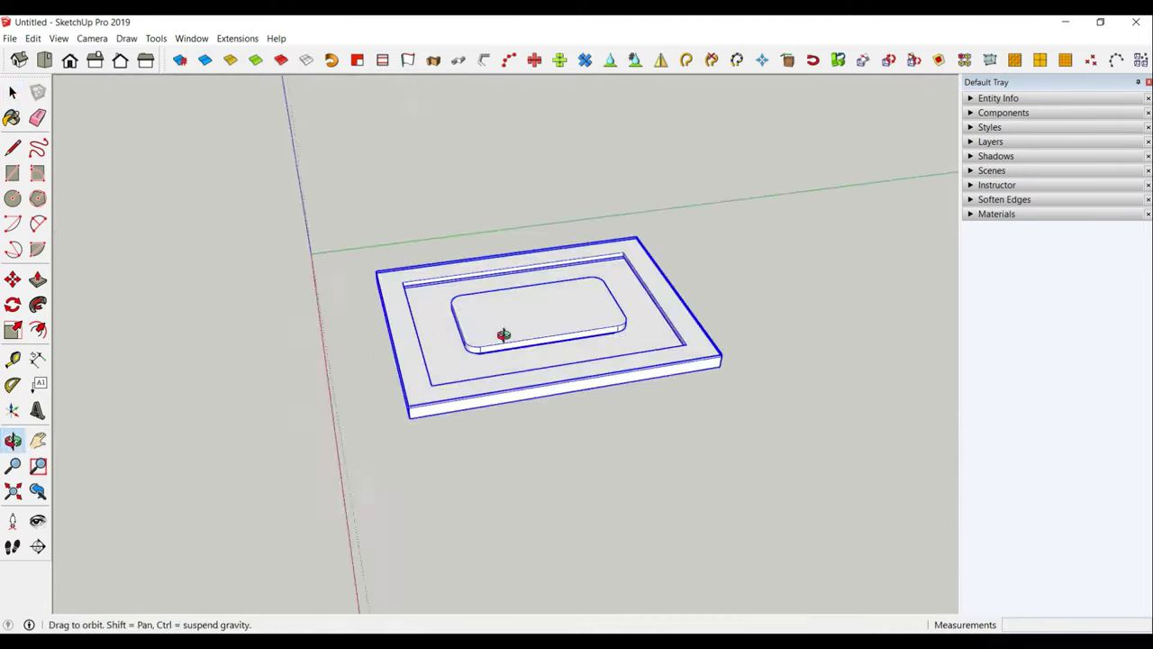
Flip the whole group upside down using the Move tool's rotation grip
{"action": "left_click", "coordinate": [13, 279]}
{"action": "middle_click_drag", "start_coordinate": [381, 427], "coordinate": [551, 328]}
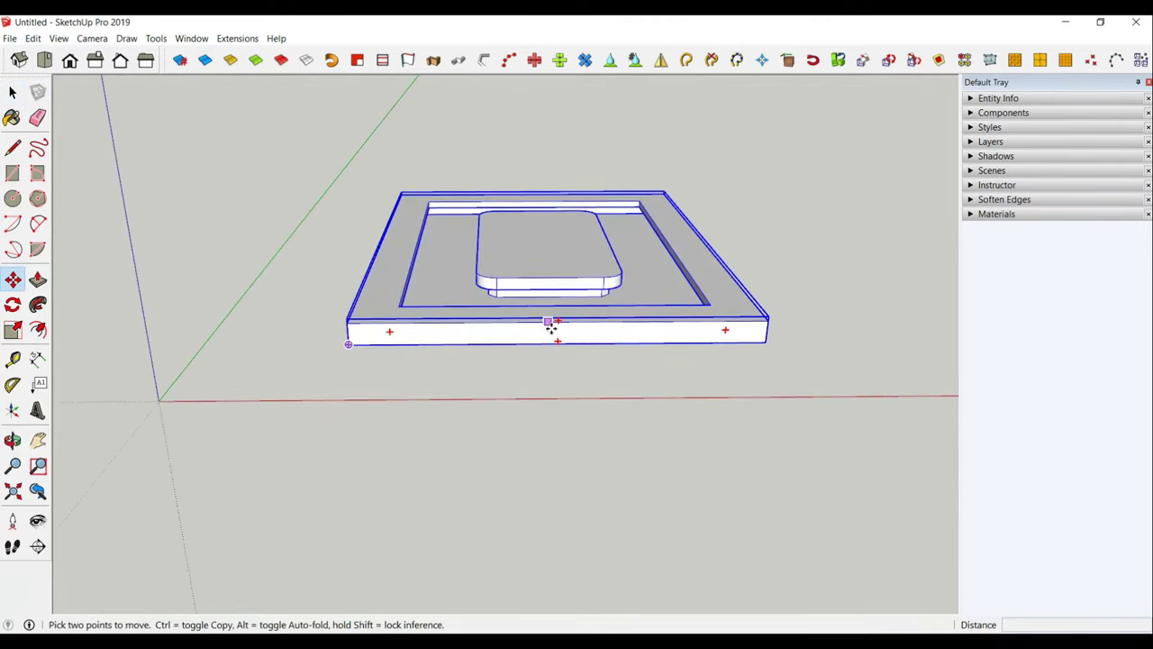
{"action": "left_click", "coordinate": [557, 322]}
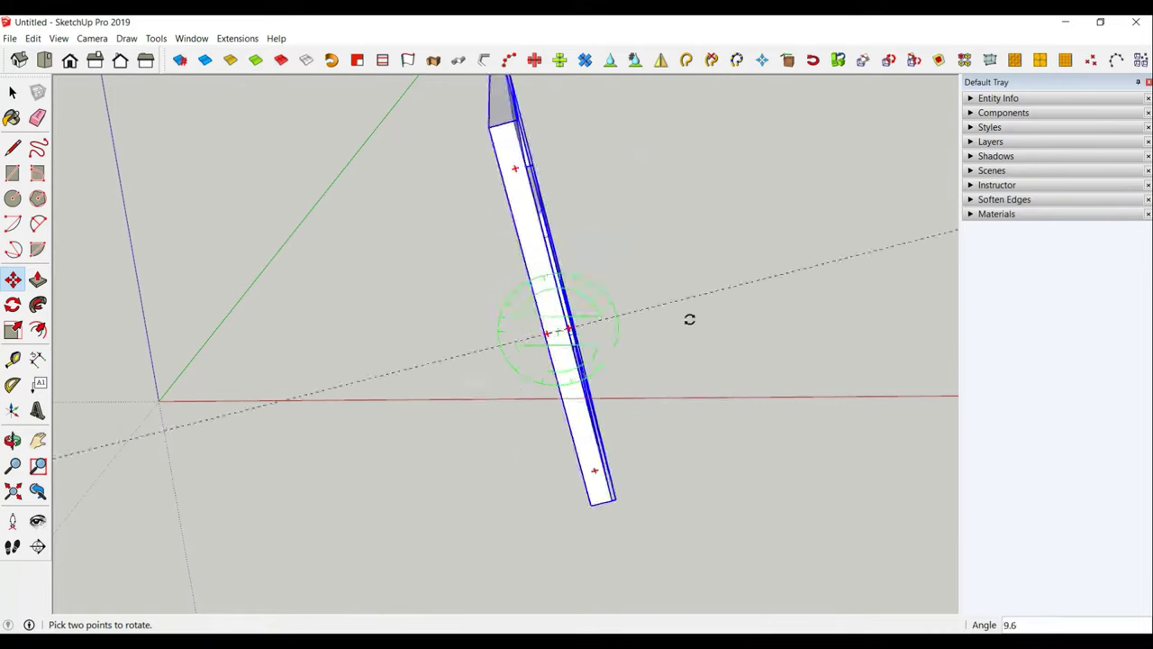
{"action": "left_click", "coordinate": [558, 453]}
{"action": "middle_click_drag", "start_coordinate": [219, 275], "coordinate": [193, 329]}
{"action": "scroll", "coordinate": [382, 246], "scroll_direction": "up", "scroll_amount": 3}
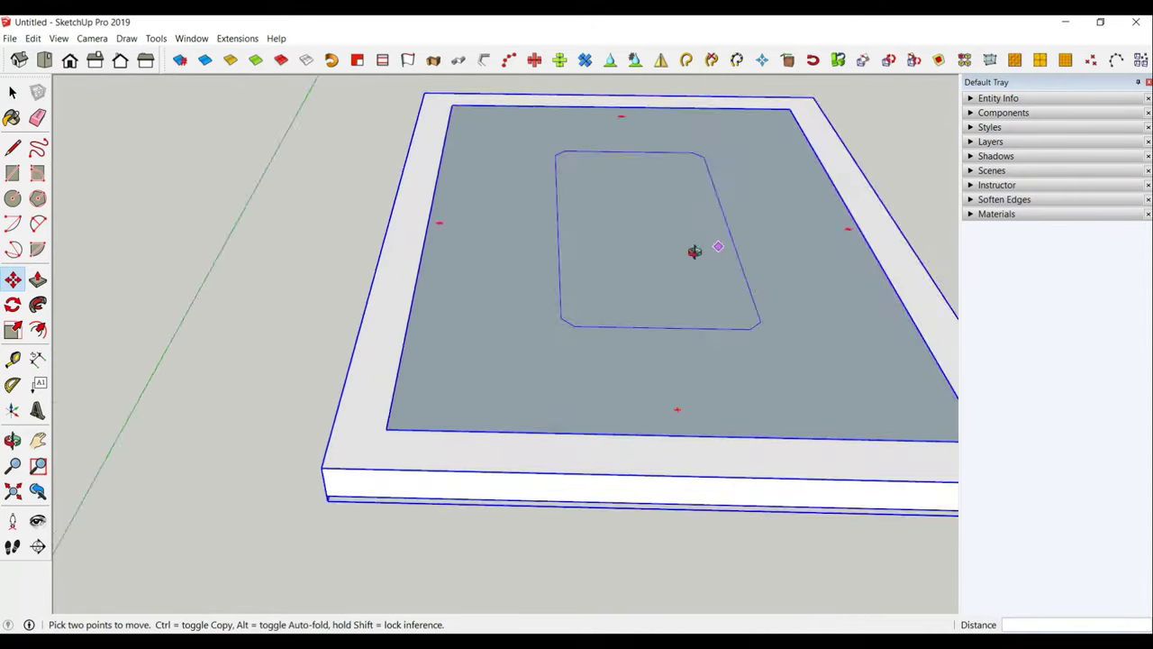
{"action": "middle_click_drag", "start_coordinate": [695, 252], "coordinate": [292, 270]}
{"action": "scroll", "coordinate": [291, 270], "scroll_direction": "down", "scroll_amount": 2}
{"action": "left_click", "coordinate": [7, 91]}
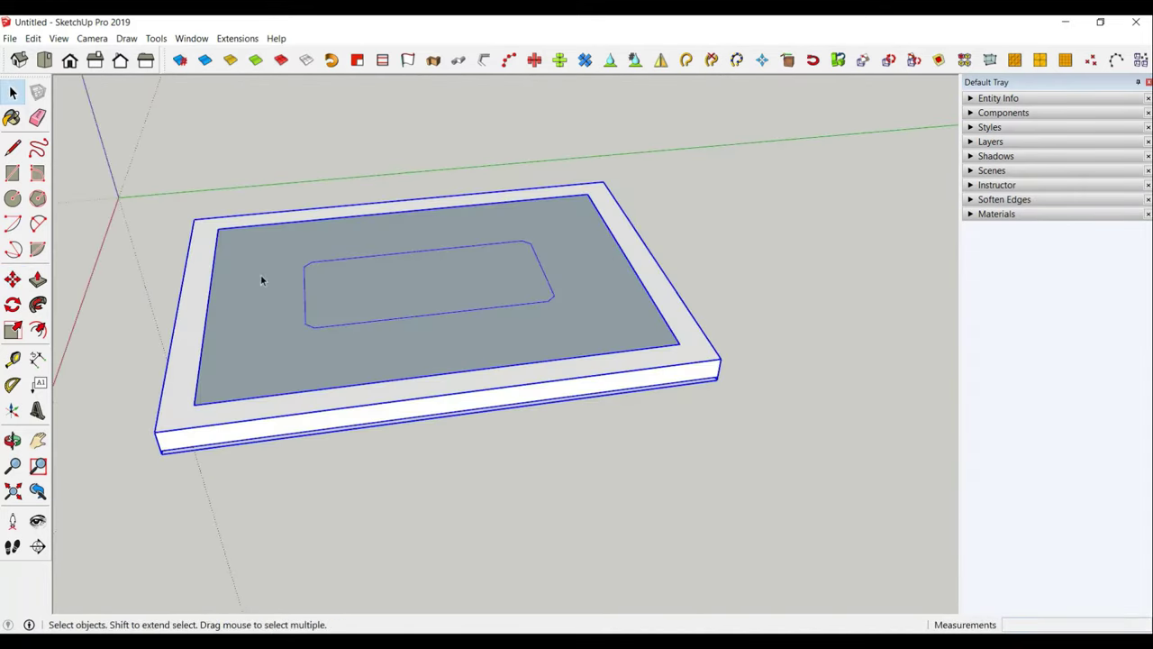
Explode the outer group, then hide the grey inner slab group
{"action": "right_click", "coordinate": [260, 274]}
{"action": "left_click", "coordinate": [311, 361]}
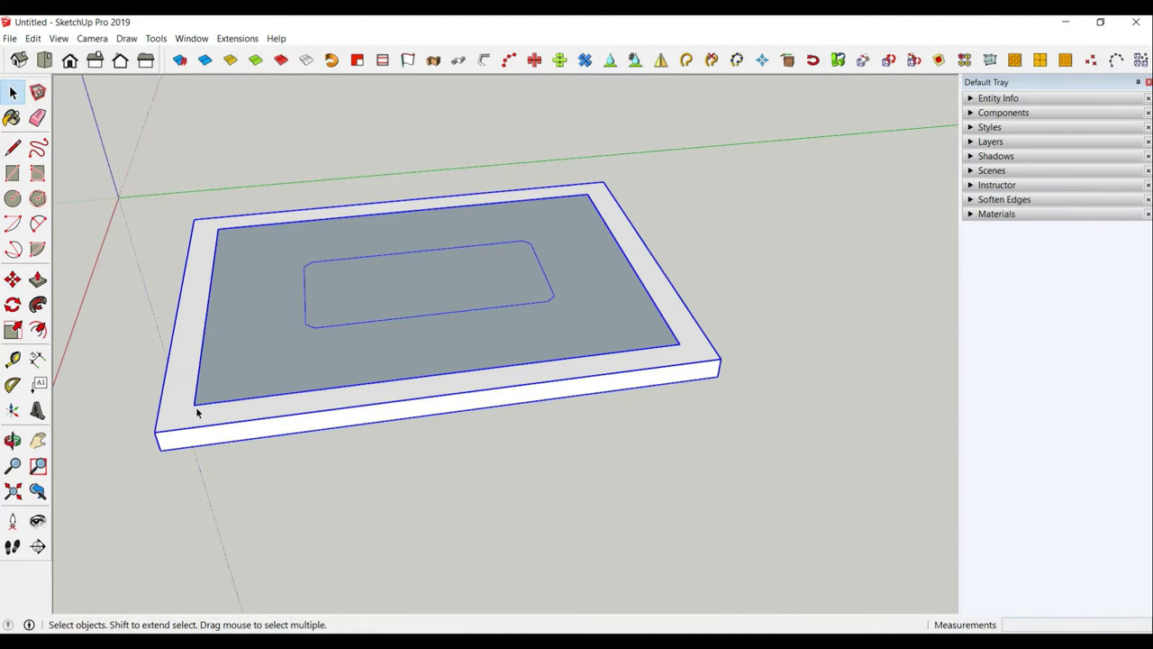
{"action": "scroll", "coordinate": [197, 412], "scroll_direction": "up", "scroll_amount": 2}
{"action": "left_click", "coordinate": [265, 349]}
{"action": "right_click", "coordinate": [266, 350]}
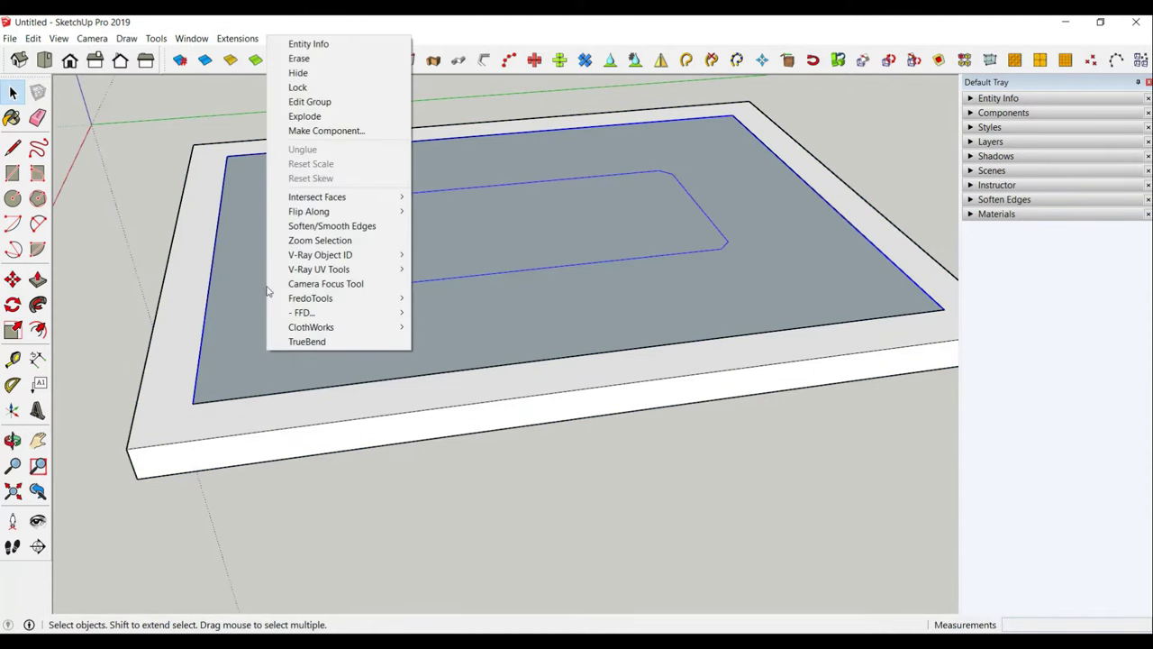
{"action": "left_click", "coordinate": [325, 73]}
{"action": "mouse_move", "coordinate": [453, 250]}
{"action": "middle_mouse_down"}
{"action": "mouse_move", "coordinate": [396, 352]}
{"action": "mouse_move", "coordinate": [564, 170]}
{"action": "mouse_move", "coordinate": [571, 244]}
{"action": "mouse_move", "coordinate": [717, 237]}
{"action": "middle_mouse_up"}
Draw a V-Ray Rectangle Light along the top inner edge of the recess
{"action": "left_click", "coordinate": [237, 38]}
{"action": "mouse_move", "coordinate": [247, 55]}
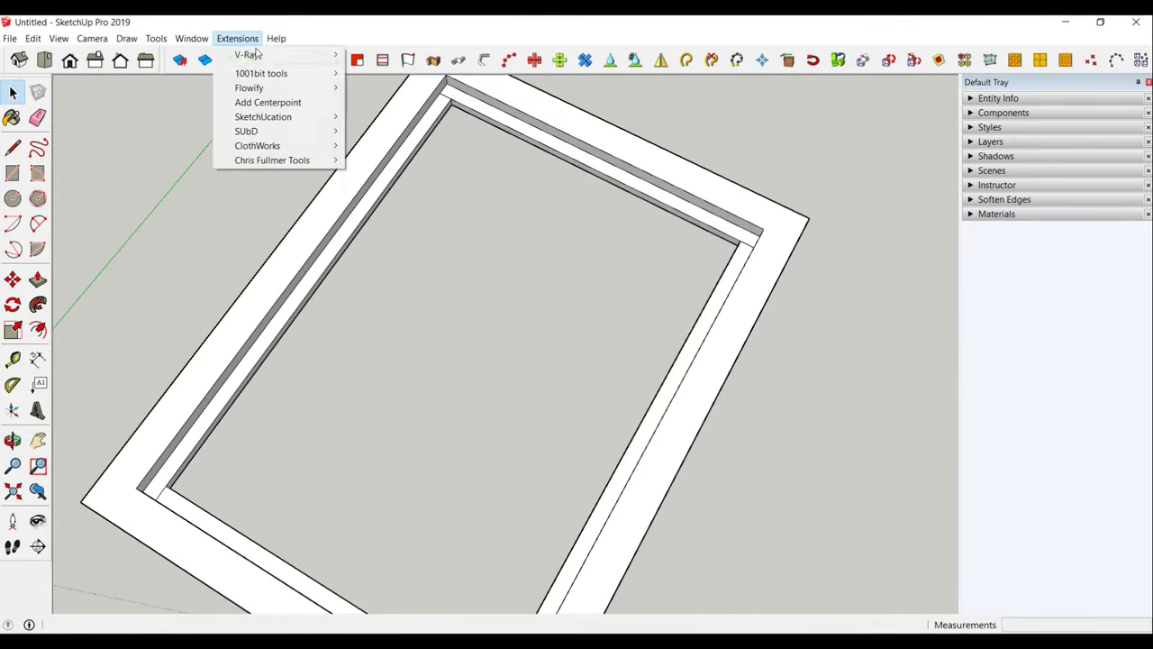
{"action": "mouse_move", "coordinate": [389, 117]}
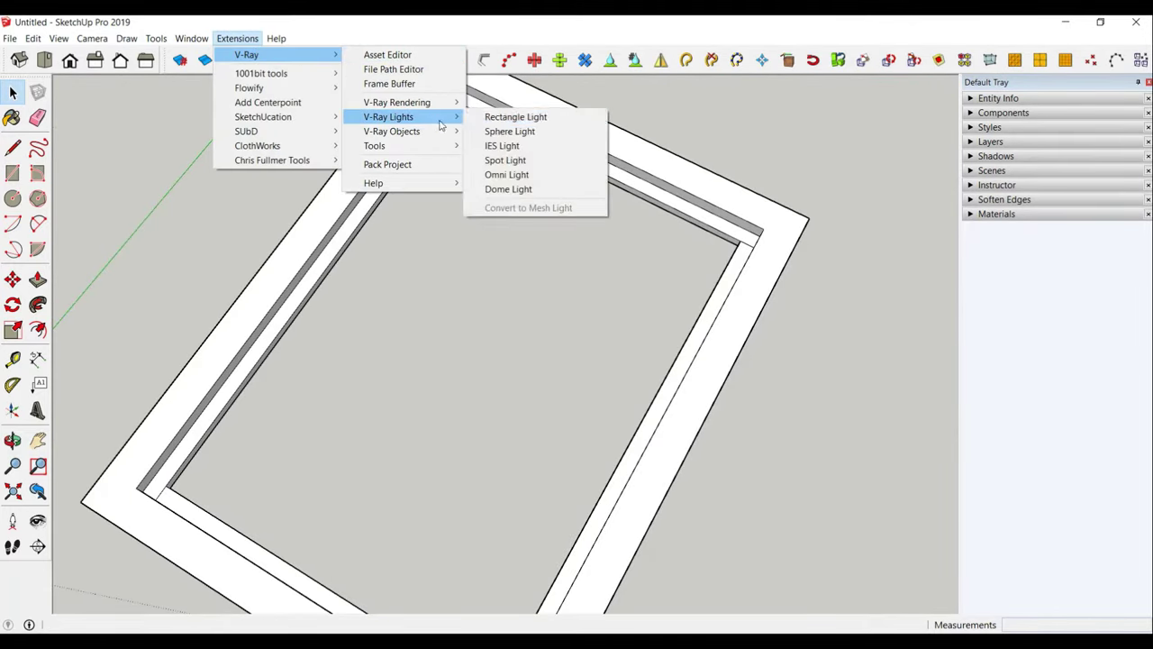
{"action": "left_click", "coordinate": [500, 119]}
{"action": "middle_click_drag", "start_coordinate": [674, 229], "coordinate": [403, 196]}
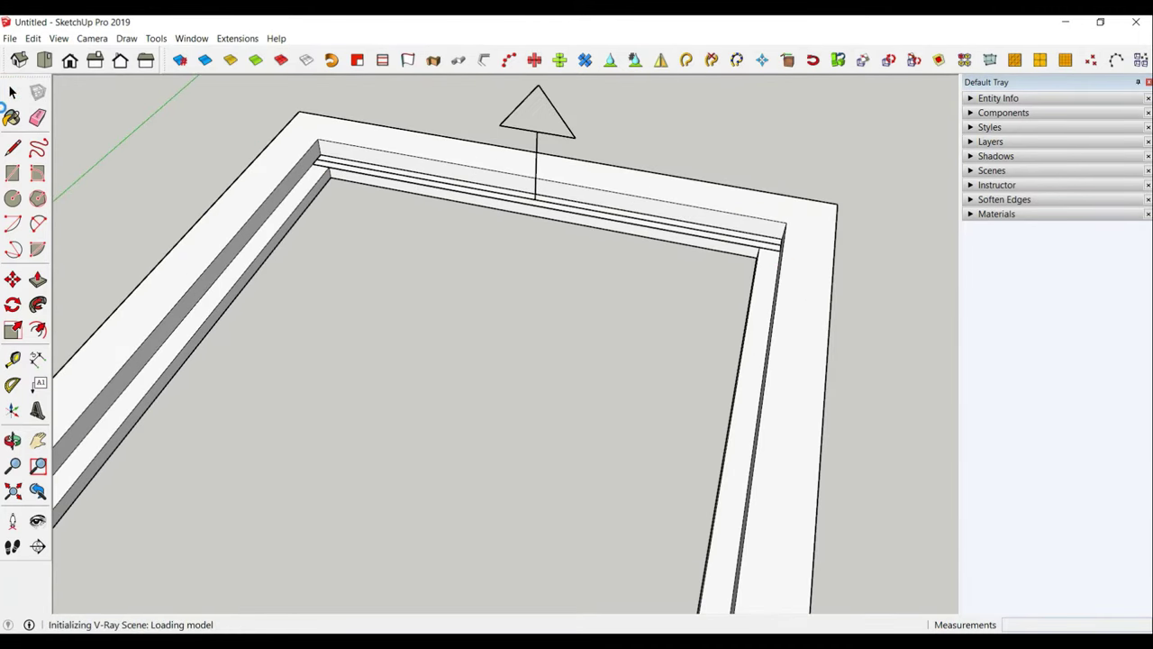
{"action": "mouse_move", "coordinate": [538, 140]}
{"action": "middle_mouse_down"}
{"action": "mouse_move", "coordinate": [607, 154]}
{"action": "mouse_move", "coordinate": [52, 314]}
{"action": "middle_mouse_up"}
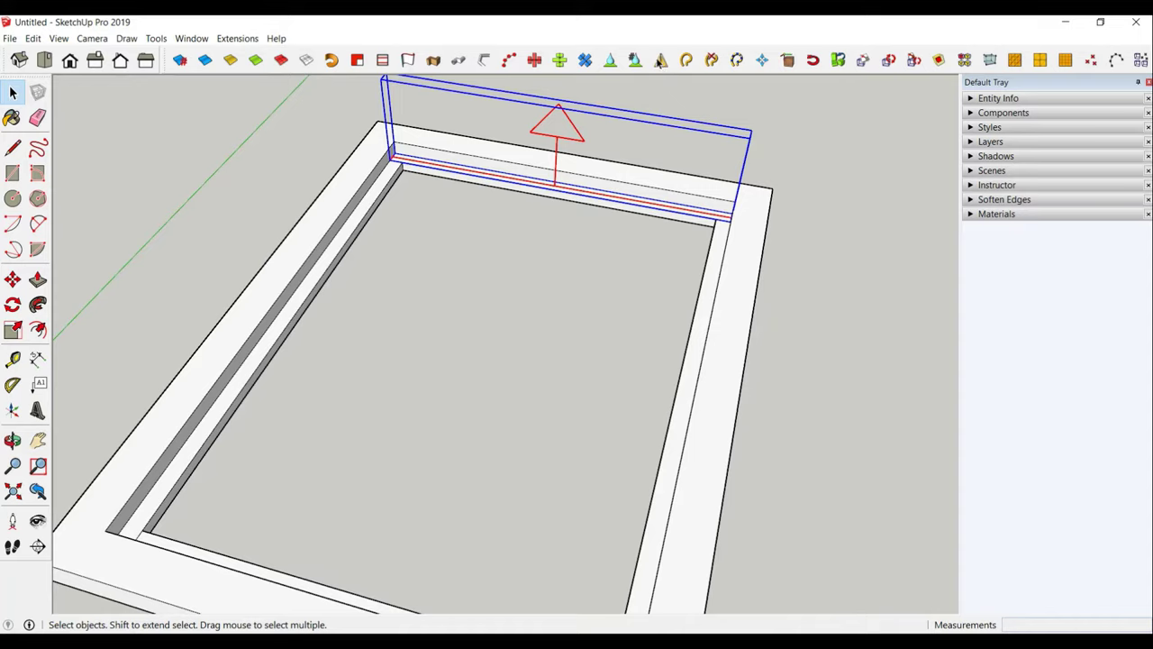
Mirror a copy of the strip light onto the opposite edge of the recess
{"action": "left_click", "coordinate": [660, 61]}
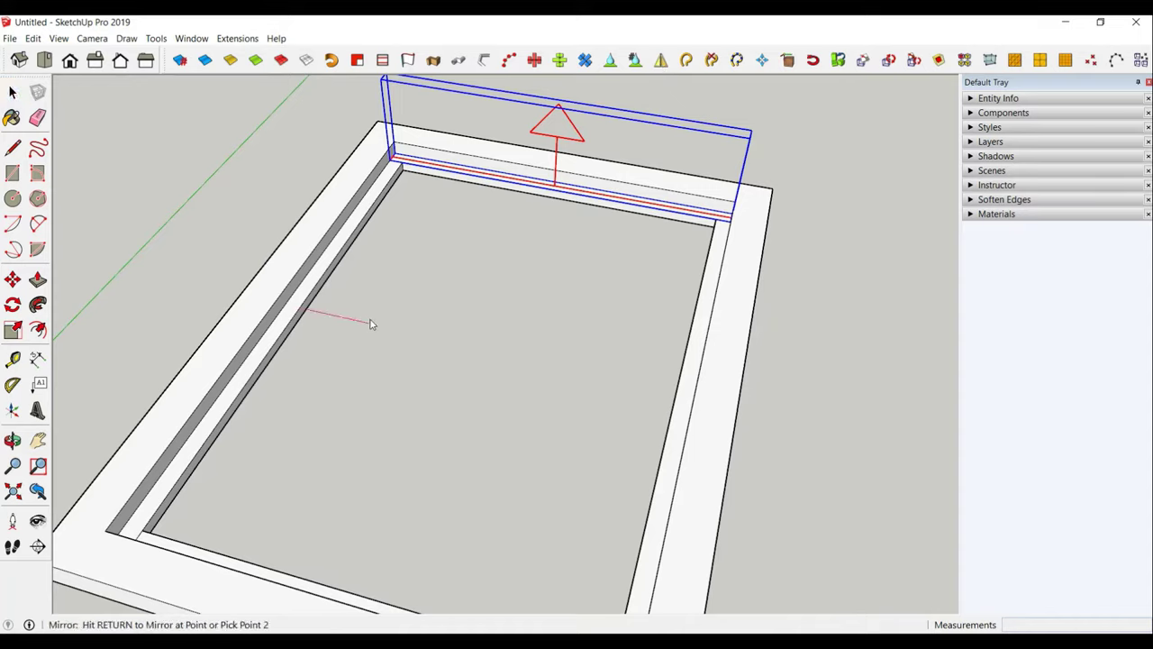
{"action": "key", "text": "Return"}
{"action": "key", "text": "space"}
{"action": "mouse_move", "coordinate": [431, 272]}
{"action": "middle_mouse_down"}
{"action": "mouse_move", "coordinate": [368, 322]}
{"action": "mouse_move", "coordinate": [312, 217]}
{"action": "middle_mouse_up"}
{"action": "scroll", "coordinate": [312, 217], "scroll_direction": "up", "scroll_amount": 5}
{"action": "middle_click_drag", "start_coordinate": [291, 255], "coordinate": [324, 196]}
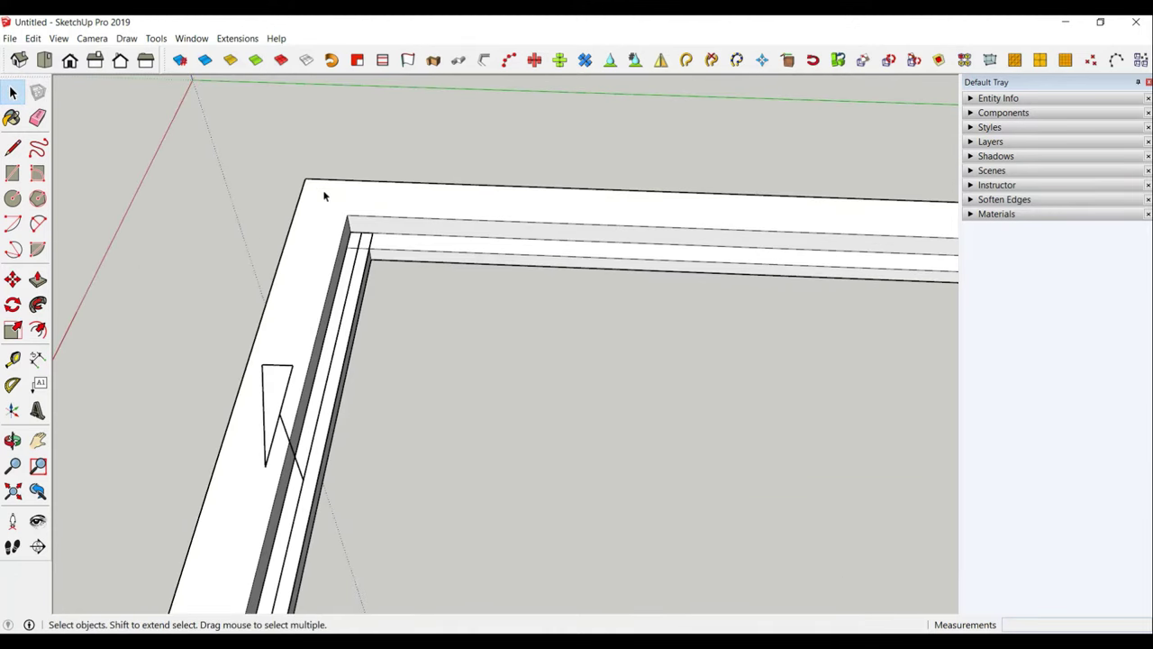
Rotate a copy of the strip light 90° onto the adjacent recess edge
{"action": "left_click", "coordinate": [328, 378]}
{"action": "left_click", "coordinate": [13, 304]}
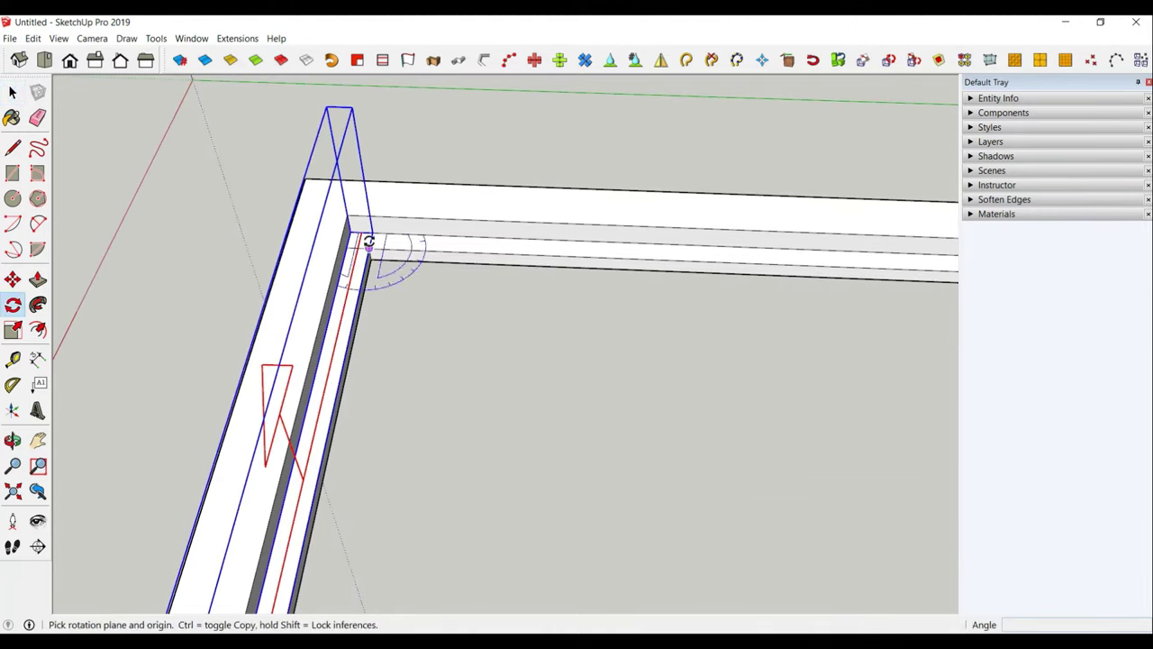
{"action": "scroll", "coordinate": [365, 244], "scroll_direction": "up", "scroll_amount": 2}
{"action": "scroll", "coordinate": [387, 233], "scroll_direction": "up", "scroll_amount": 2}
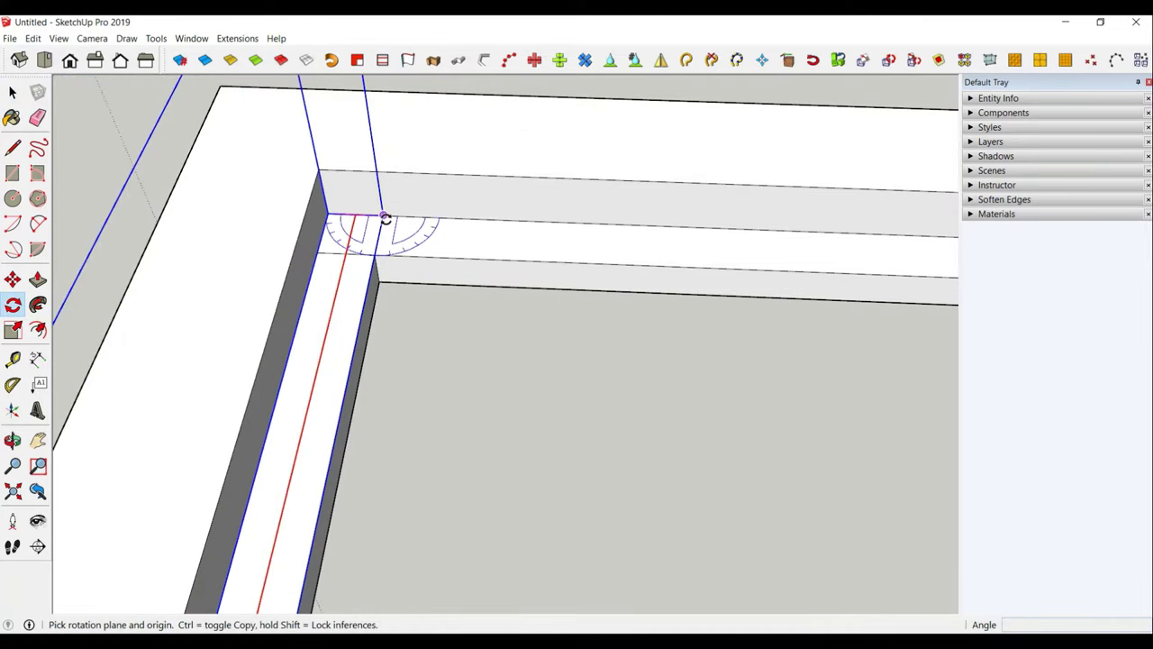
{"action": "left_click", "coordinate": [385, 218]}
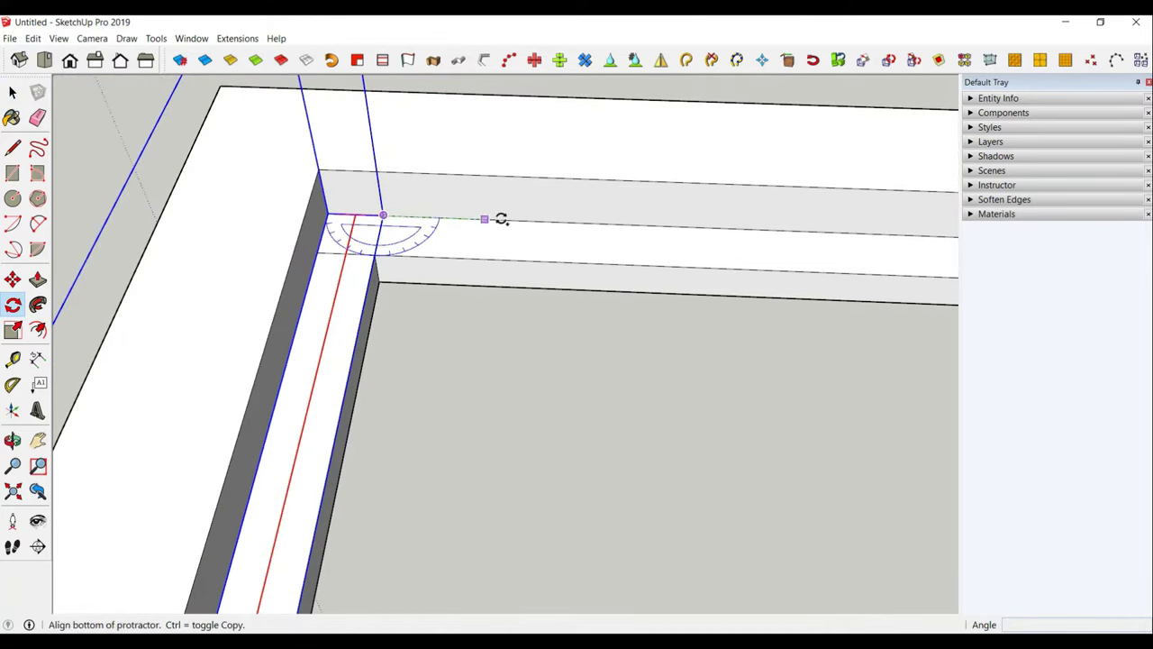
{"action": "left_click", "coordinate": [362, 316]}
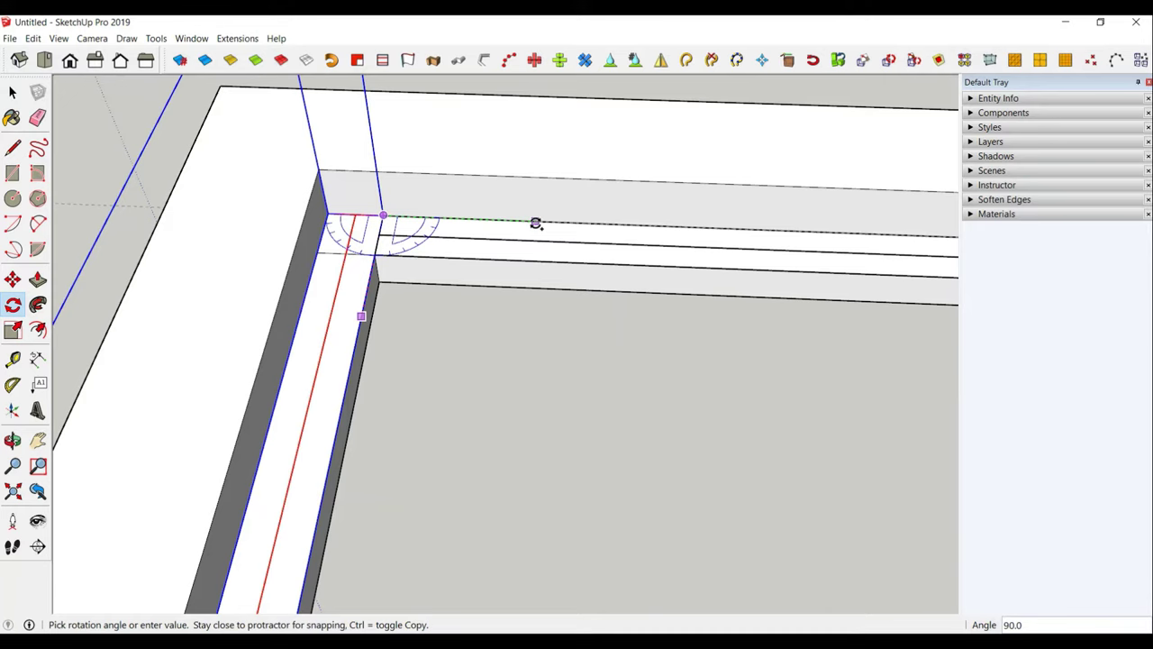
{"action": "left_click", "coordinate": [536, 223]}
{"action": "mouse_move", "coordinate": [193, 270]}
{"action": "middle_mouse_down"}
{"action": "mouse_move", "coordinate": [631, 258]}
{"action": "mouse_move", "coordinate": [72, 361]}
{"action": "middle_mouse_up"}
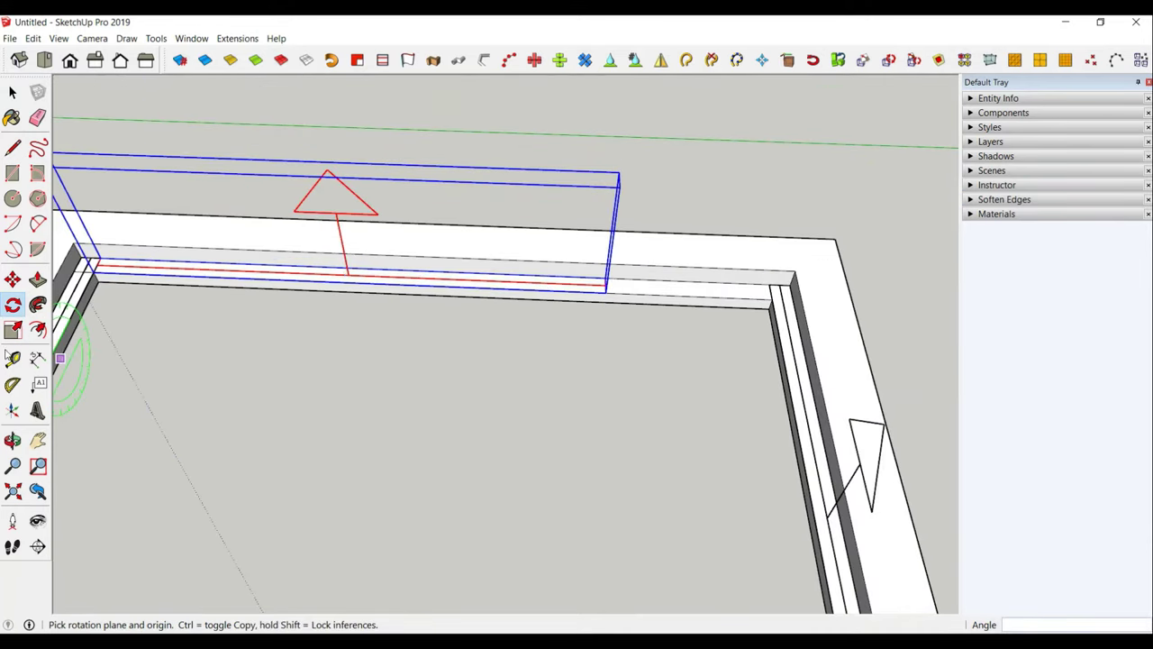
Scale the rotated strip along the red axis by 1.32 to fit its edge
{"action": "key", "text": "s"}
{"action": "mouse_move", "coordinate": [481, 322]}
{"action": "middle_mouse_down"}
{"action": "mouse_move", "coordinate": [605, 260]}
{"action": "mouse_move", "coordinate": [667, 286]}
{"action": "middle_mouse_up"}
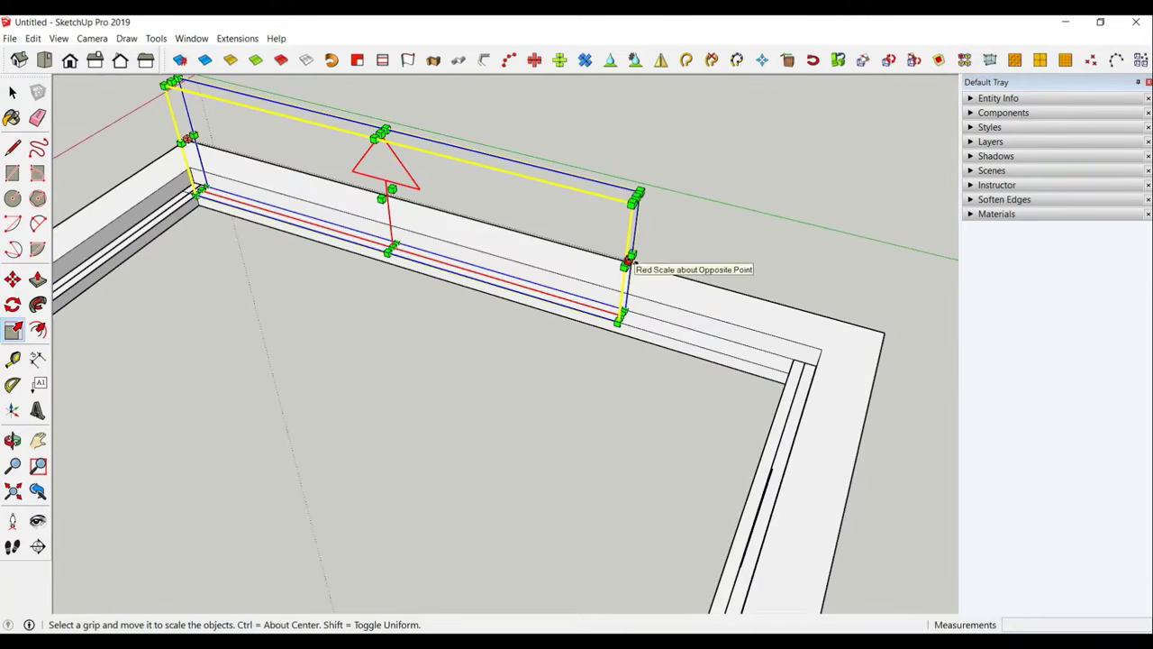
{"action": "scroll", "coordinate": [628, 262], "scroll_direction": "up", "scroll_amount": 3}
{"action": "left_click", "coordinate": [628, 262]}
{"action": "scroll", "coordinate": [727, 324], "scroll_direction": "up", "scroll_amount": 2}
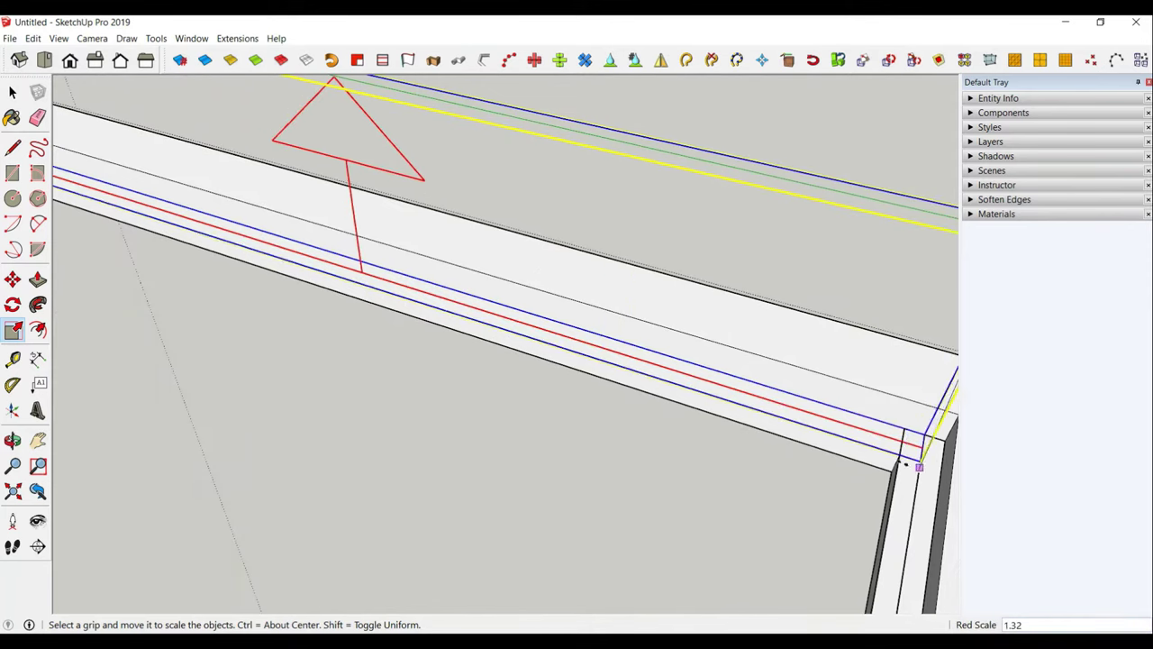
{"action": "scroll", "coordinate": [906, 464], "scroll_direction": "down", "scroll_amount": 1}
{"action": "scroll", "coordinate": [906, 466], "scroll_direction": "down", "scroll_amount": 3}
{"action": "scroll", "coordinate": [790, 391], "scroll_direction": "down", "scroll_amount": 1}
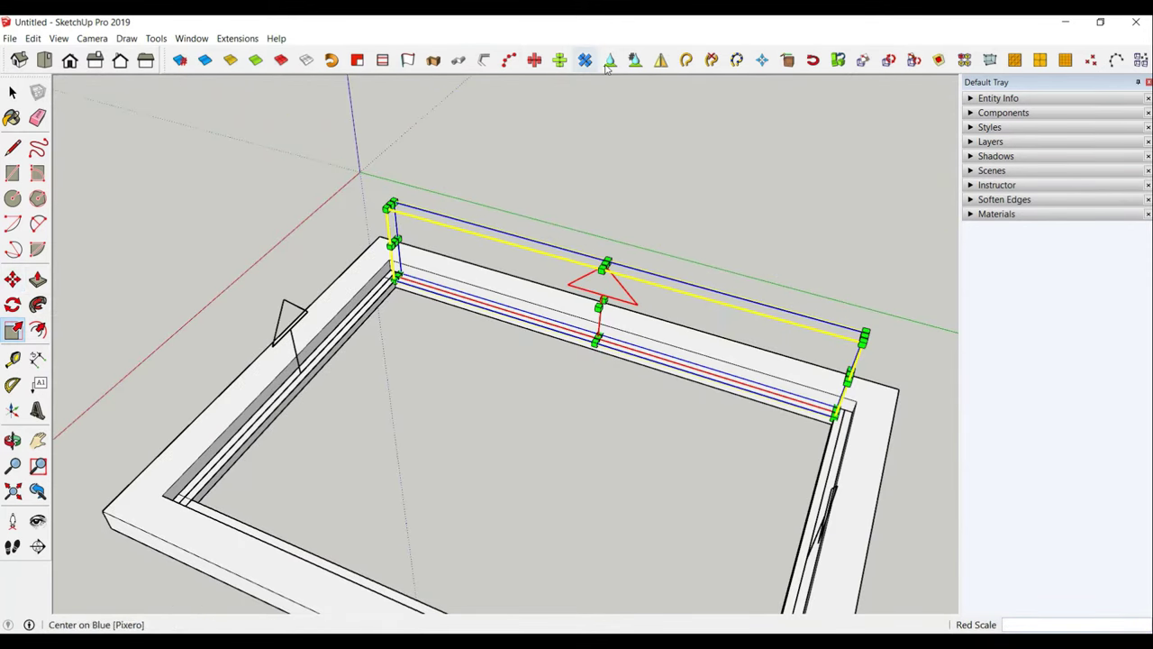
Mirror the resized strip across the frame onto the remaining side
{"action": "left_click", "coordinate": [660, 60]}
{"action": "scroll", "coordinate": [376, 394], "scroll_direction": "up", "scroll_amount": 1}
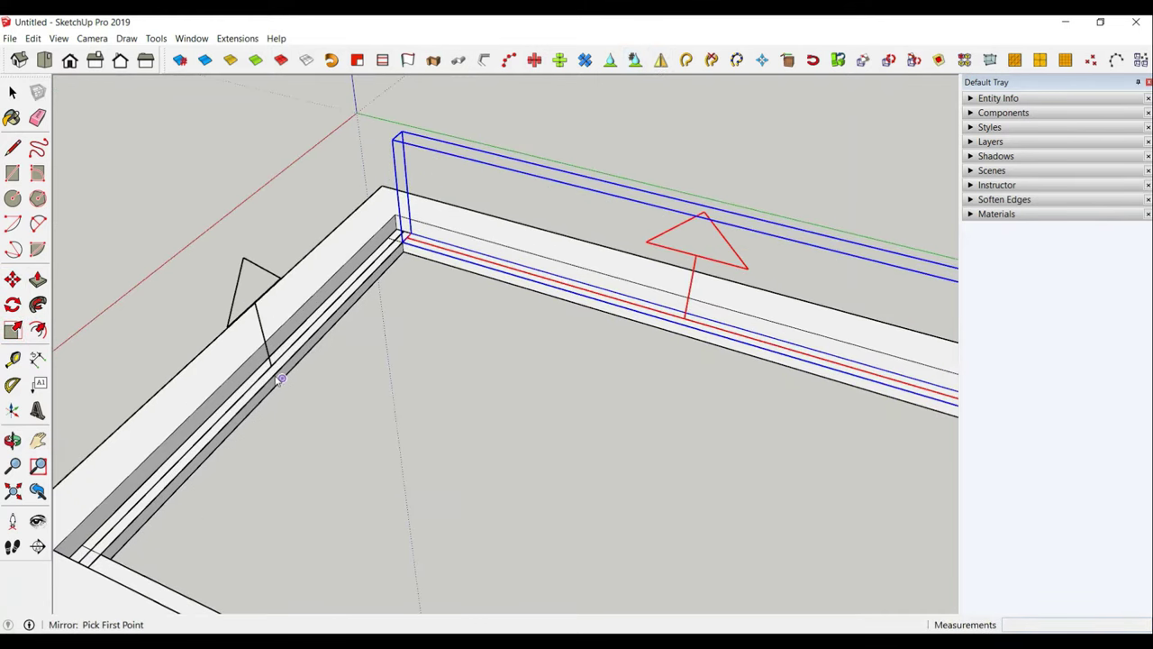
{"action": "left_click", "coordinate": [367, 395]}
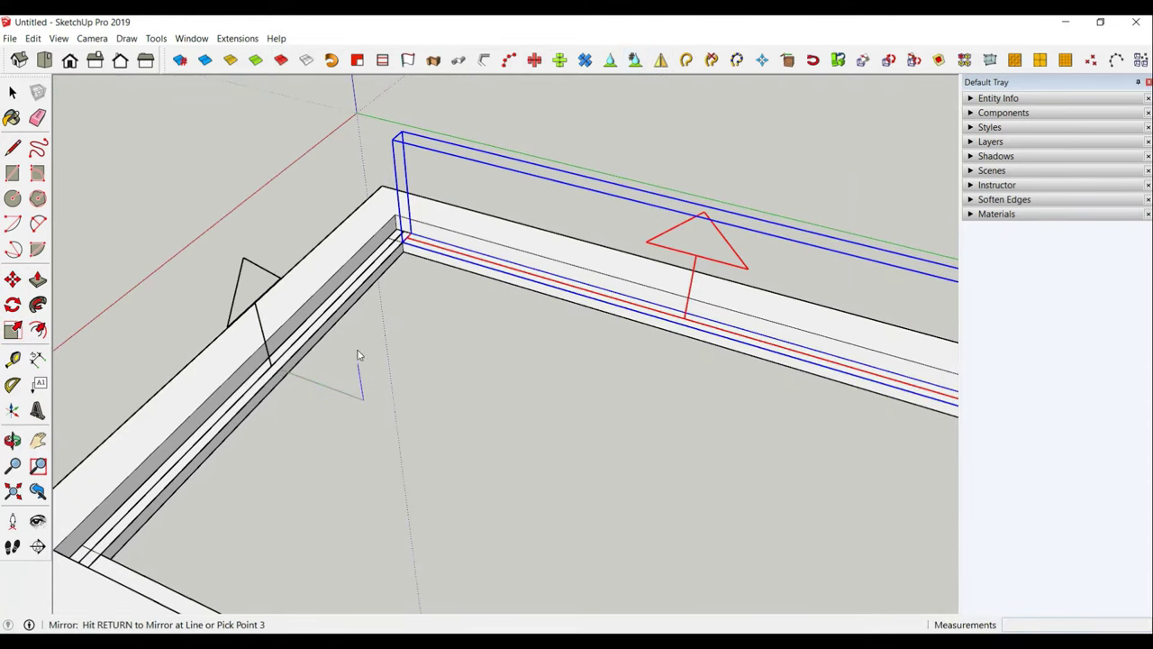
{"action": "key", "text": "Return"}
{"action": "key", "text": "space"}
{"action": "scroll", "coordinate": [353, 276], "scroll_direction": "down", "scroll_amount": 3}
{"action": "mouse_move", "coordinate": [505, 343]}
{"action": "middle_mouse_down"}
{"action": "mouse_move", "coordinate": [613, 308]}
{"action": "mouse_move", "coordinate": [584, 270]}
{"action": "middle_mouse_up"}
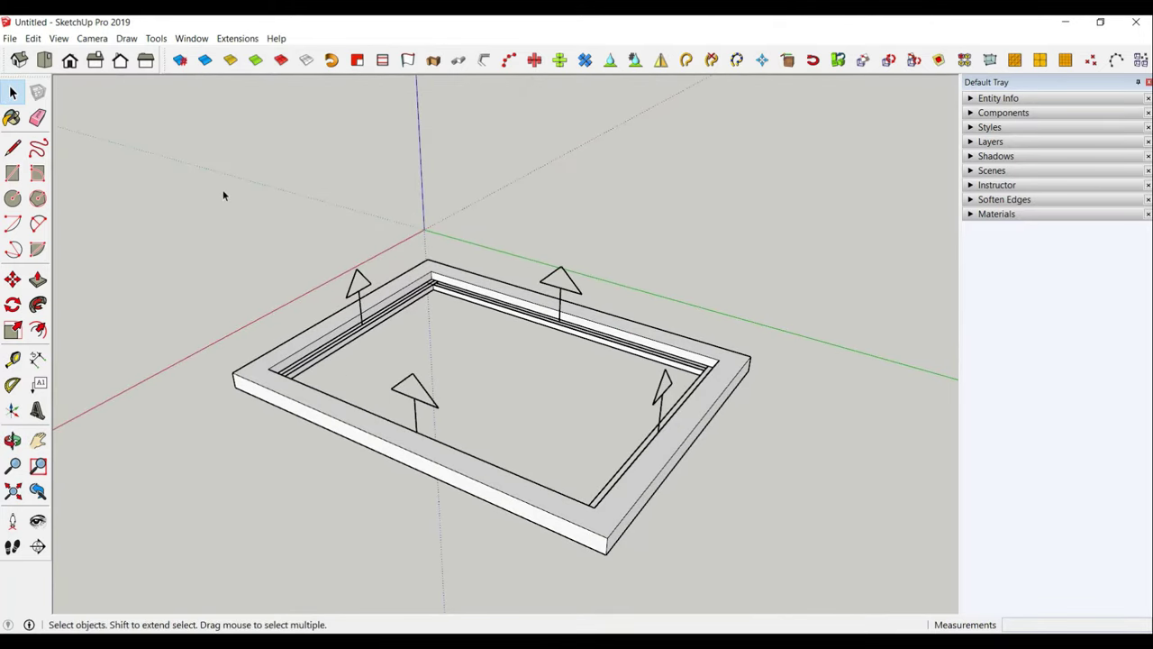
{"action": "scroll", "coordinate": [218, 191], "scroll_direction": "up", "scroll_amount": 2}
{"action": "left_click", "coordinate": [32, 38]}
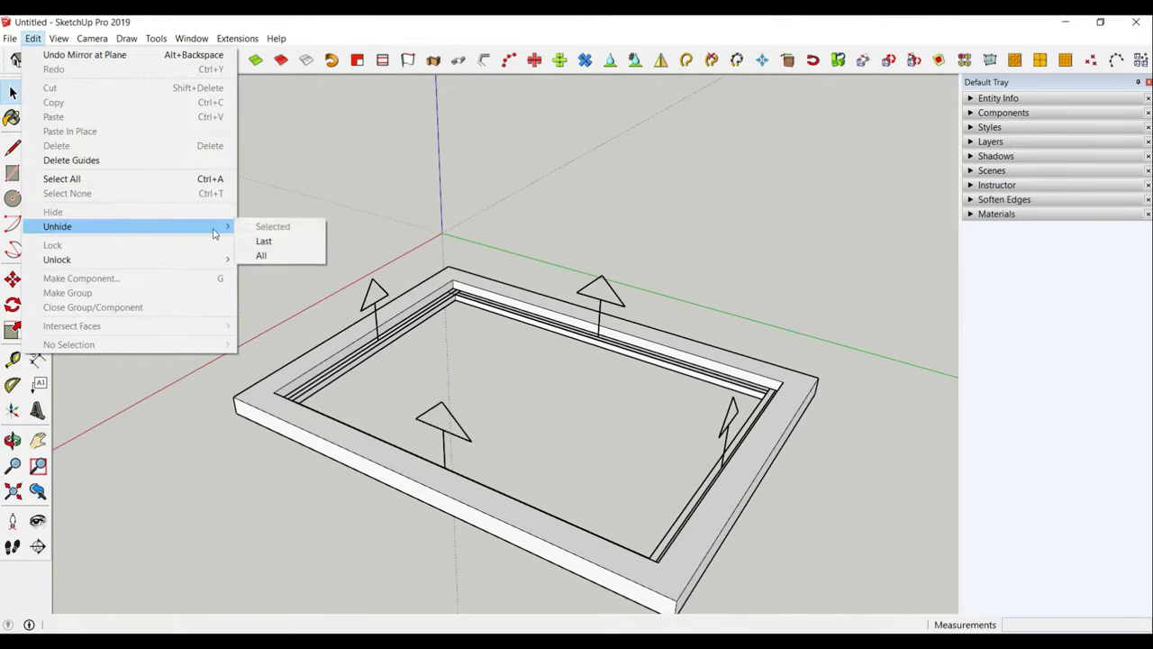
Unhide the last hidden slab, then hide its large top face inside the group
{"action": "left_click", "coordinate": [313, 242]}
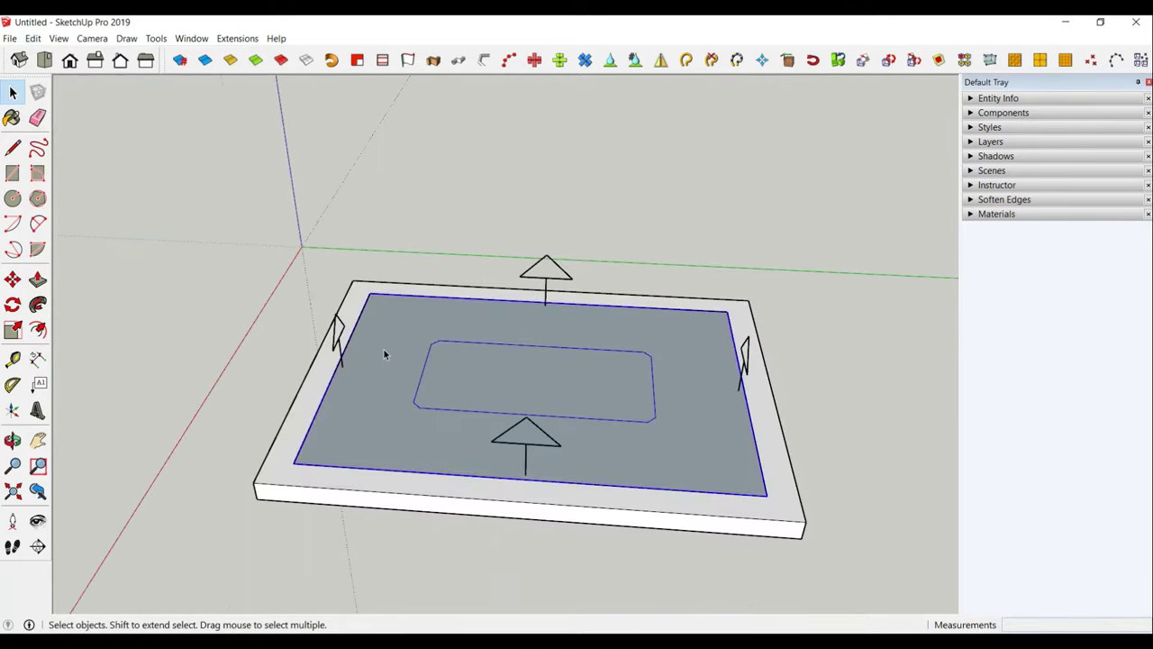
{"action": "double_click", "coordinate": [383, 347]}
{"action": "left_click", "coordinate": [383, 348]}
{"action": "right_click", "coordinate": [384, 349]}
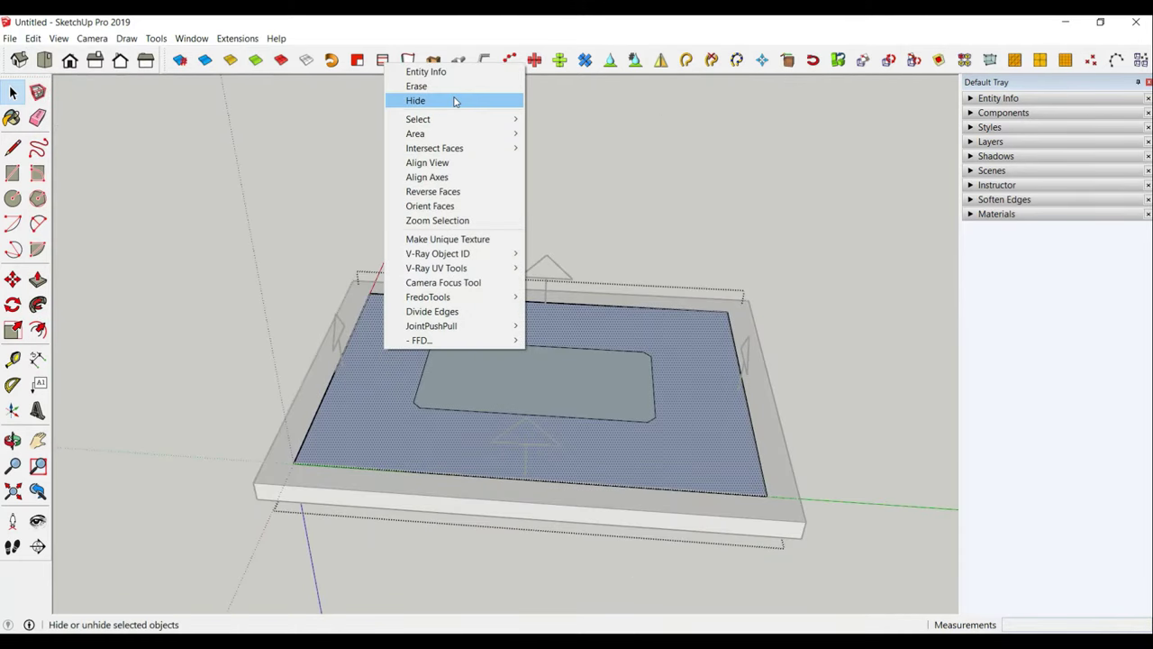
{"action": "left_click", "coordinate": [415, 100]}
{"action": "middle_click_drag", "start_coordinate": [696, 453], "coordinate": [569, 439]}
{"action": "scroll", "coordinate": [450, 414], "scroll_direction": "up", "scroll_amount": 1}
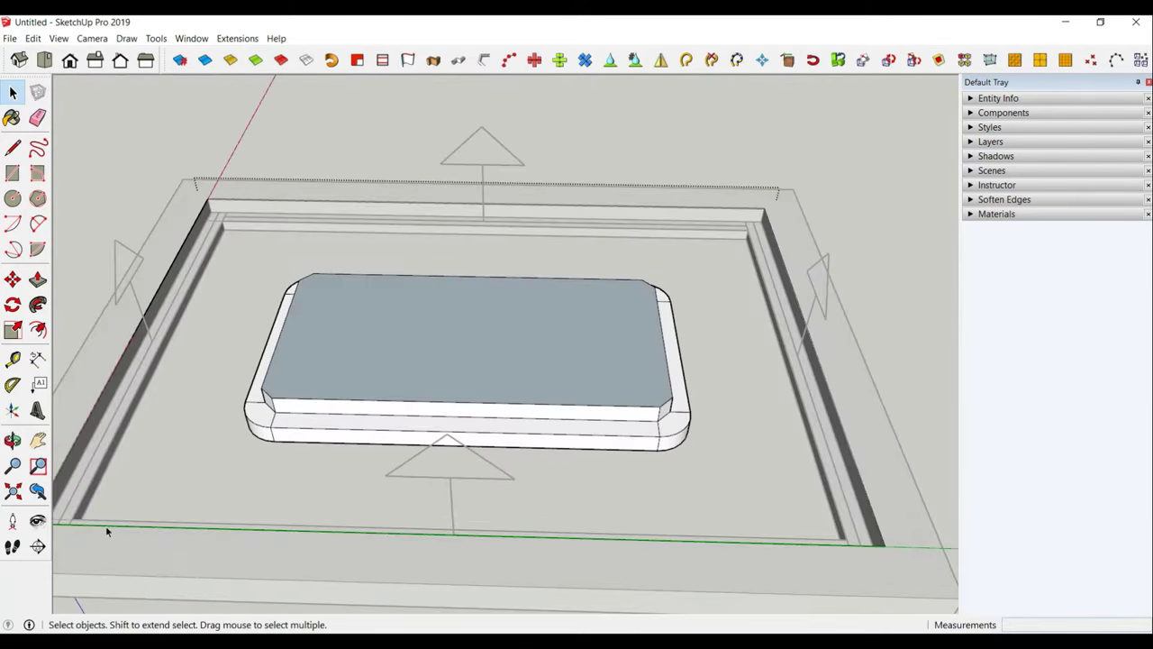
{"action": "left_click", "coordinate": [236, 38]}
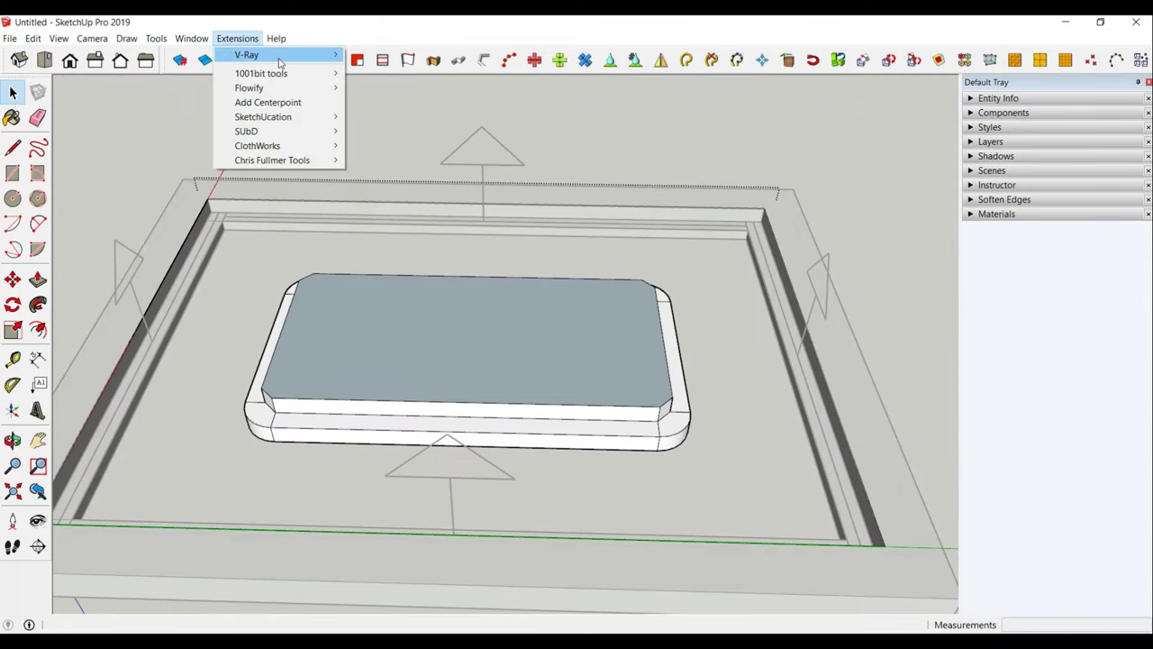
{"action": "mouse_move", "coordinate": [388, 117]}
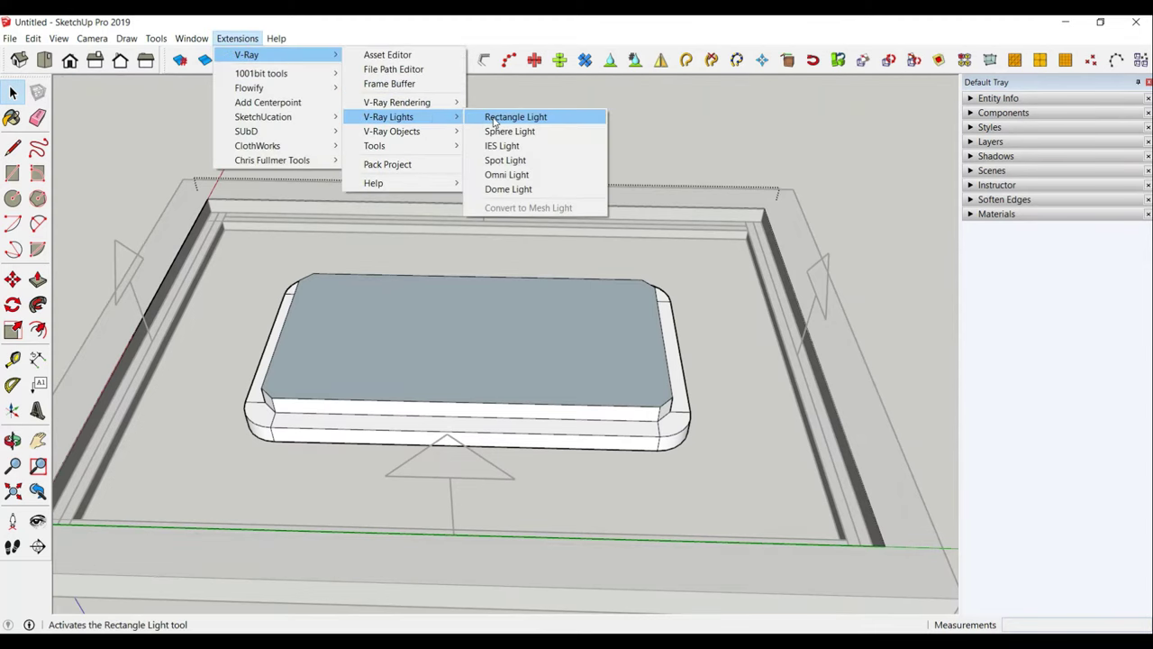
Draw a V-Ray rectangle light across one short end of the rounded tray
{"action": "left_click", "coordinate": [494, 121]}
{"action": "mouse_move", "coordinate": [496, 234]}
{"action": "middle_mouse_down"}
{"action": "mouse_move", "coordinate": [497, 343]}
{"action": "mouse_move", "coordinate": [528, 430]}
{"action": "middle_mouse_up"}
{"action": "scroll", "coordinate": [358, 425], "scroll_direction": "up", "scroll_amount": 3}
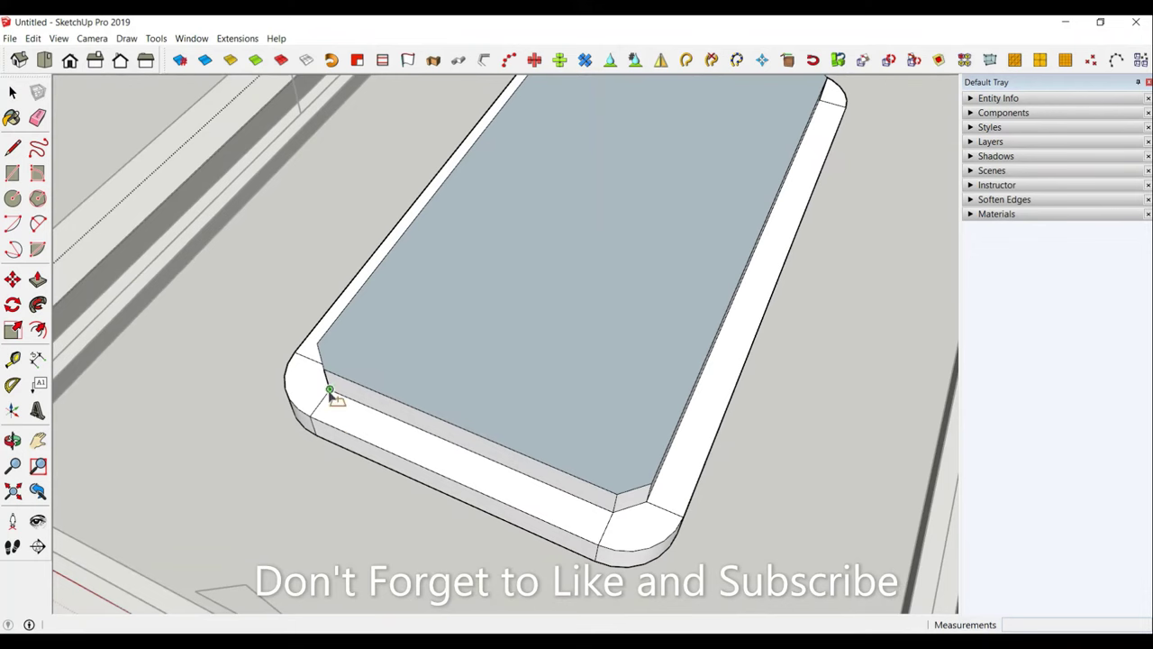
{"action": "left_click", "coordinate": [330, 392]}
{"action": "left_click", "coordinate": [602, 550]}
{"action": "middle_click_drag", "start_coordinate": [602, 549], "coordinate": [634, 551]}
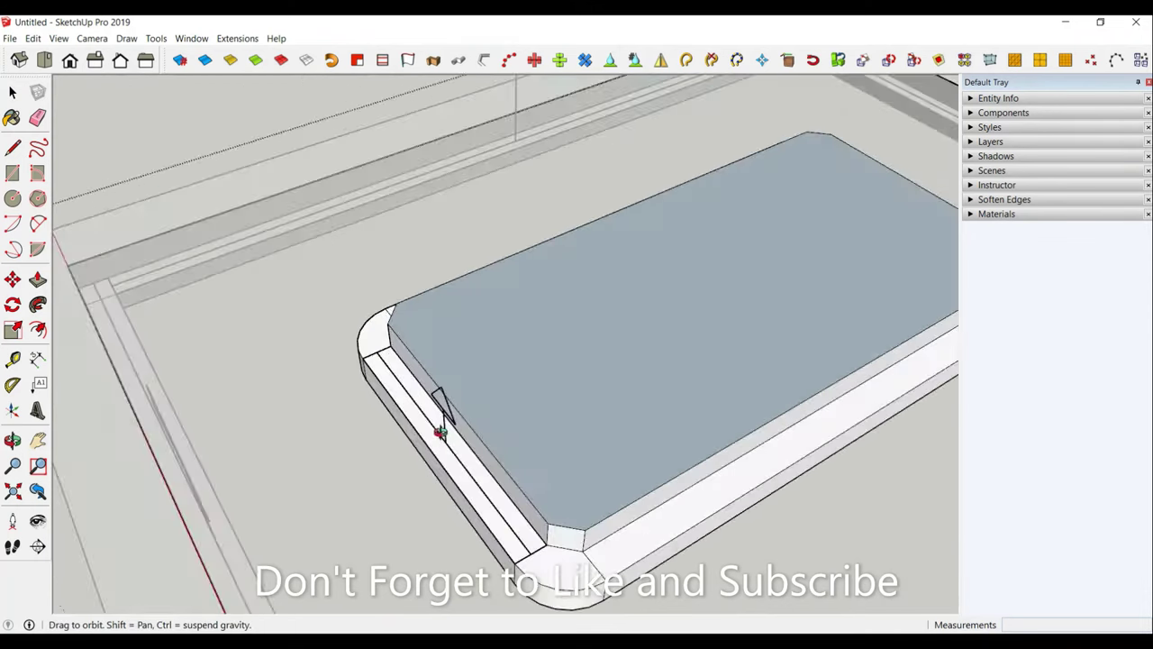
{"action": "scroll", "coordinate": [635, 551], "scroll_direction": "down", "scroll_amount": 5}
{"action": "scroll", "coordinate": [602, 538], "scroll_direction": "up", "scroll_amount": 3}
Mirror a copy of the rectangle light to the tray's opposite short end
{"action": "left_click", "coordinate": [13, 96]}
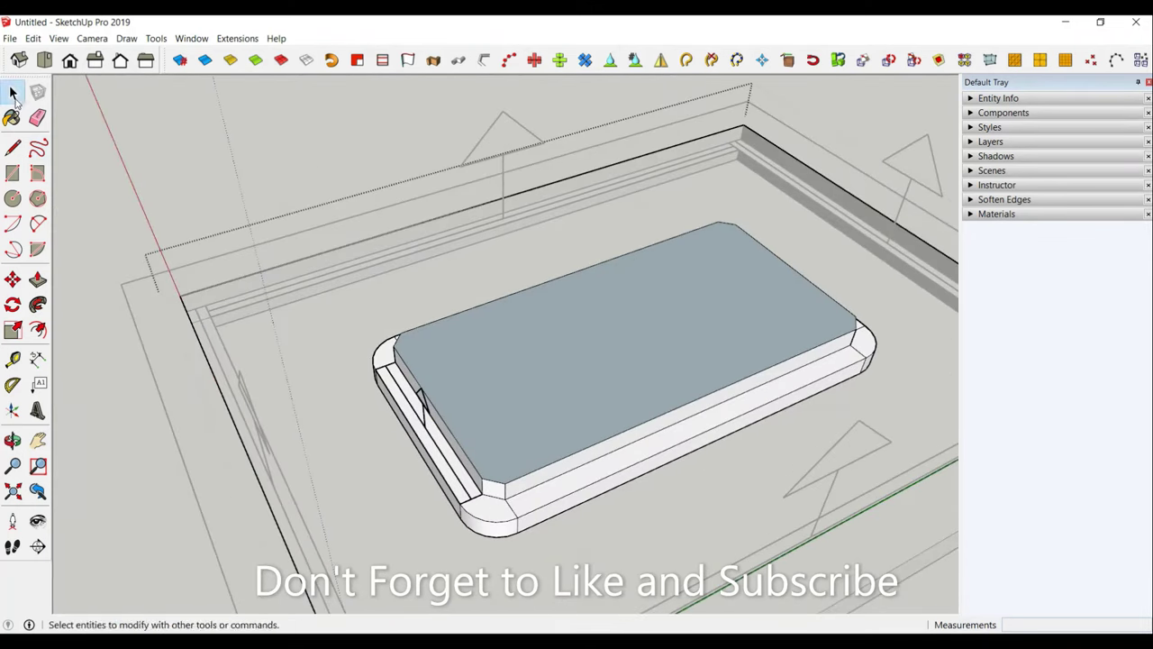
{"action": "left_click", "coordinate": [424, 413]}
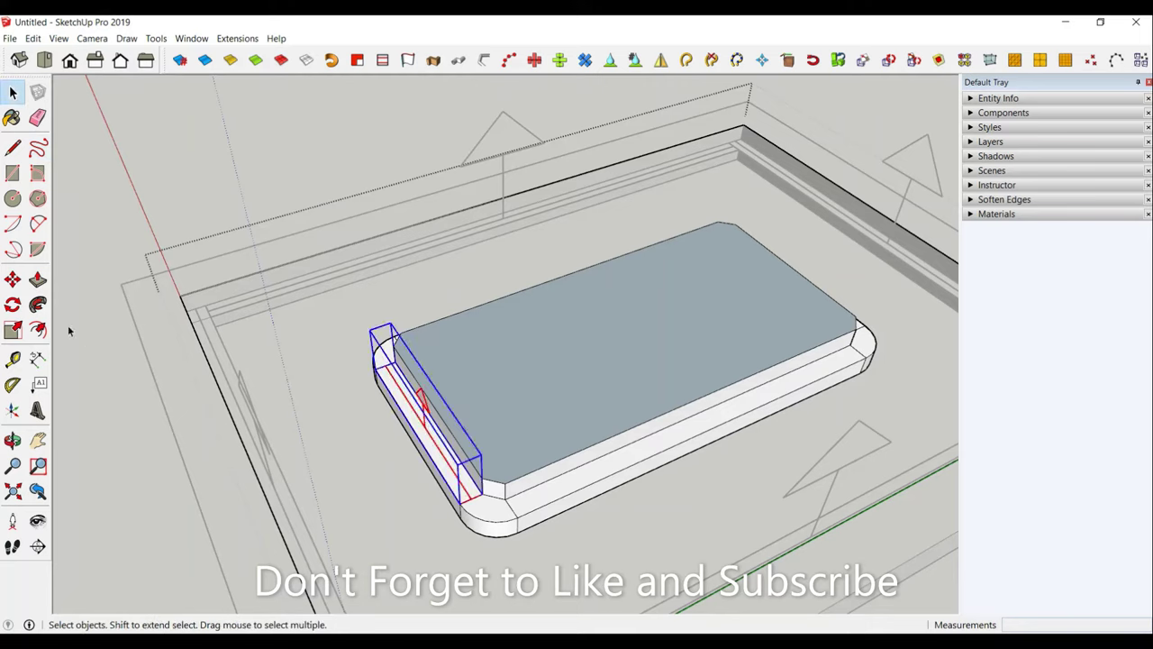
{"action": "left_click", "coordinate": [660, 59]}
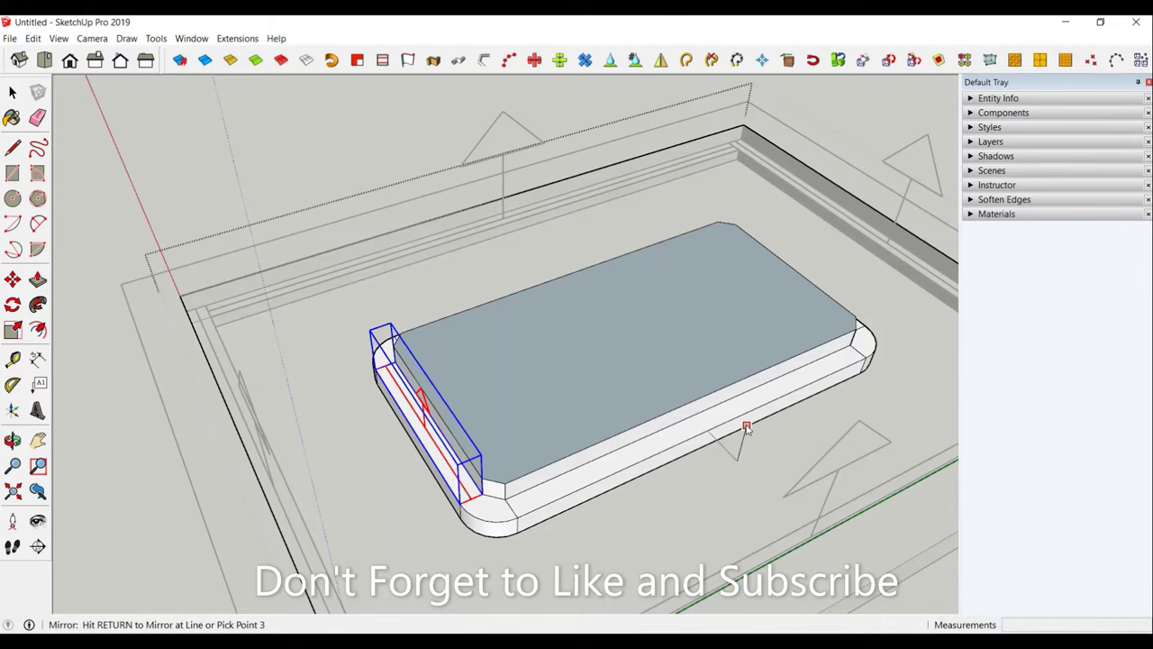
{"action": "mouse_move", "coordinate": [746, 427]}
{"action": "middle_mouse_down"}
{"action": "mouse_move", "coordinate": [907, 399]}
{"action": "mouse_move", "coordinate": [822, 308]}
{"action": "mouse_move", "coordinate": [664, 303]}
{"action": "mouse_move", "coordinate": [837, 374]}
{"action": "mouse_move", "coordinate": [632, 430]}
{"action": "mouse_move", "coordinate": [552, 407]}
{"action": "mouse_move", "coordinate": [694, 492]}
{"action": "middle_mouse_up"}
{"action": "key", "text": "Return"}
{"action": "scroll", "coordinate": [695, 491], "scroll_direction": "up", "scroll_amount": 3}
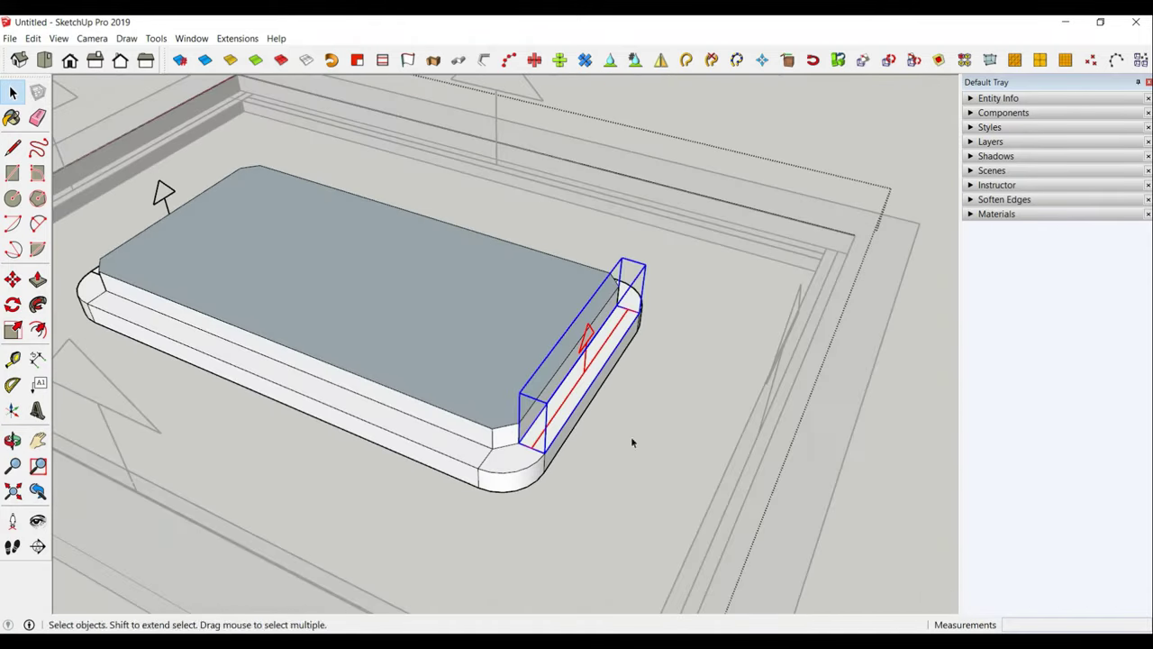
Try rotating the selected strip light at the tray corner, then cancel the rotation
{"action": "left_click", "coordinate": [12, 304]}
{"action": "scroll", "coordinate": [516, 415], "scroll_direction": "up", "scroll_amount": 3}
{"action": "scroll", "coordinate": [504, 410], "scroll_direction": "up", "scroll_amount": 2}
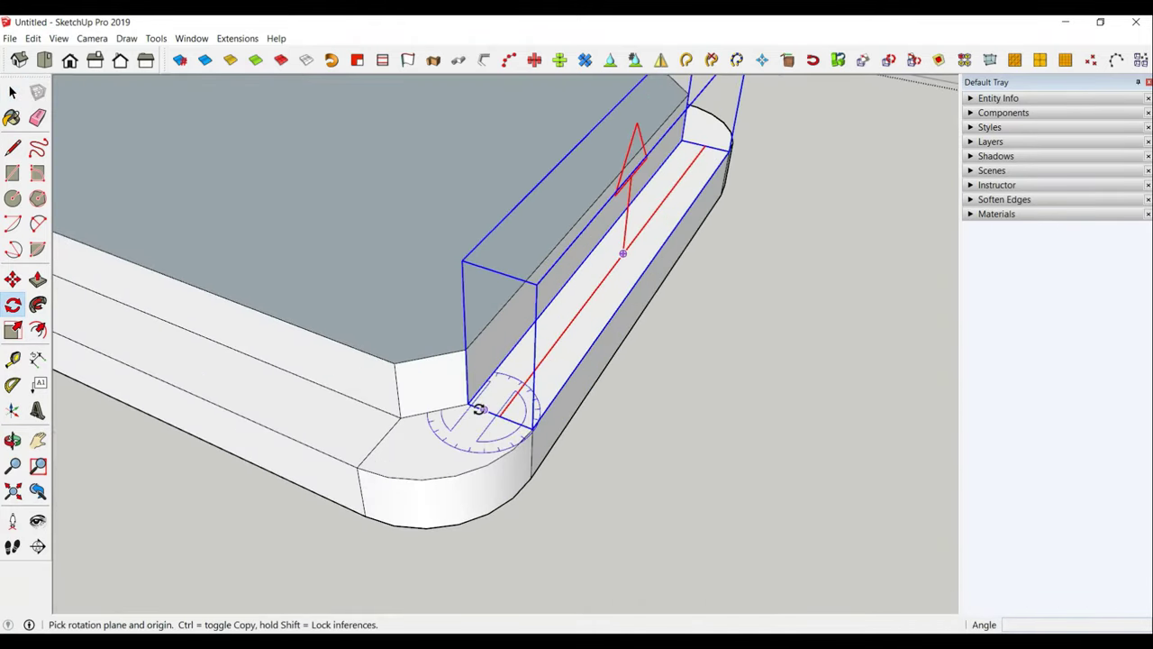
{"action": "left_click_drag", "start_coordinate": [467, 403], "coordinate": [534, 432]}
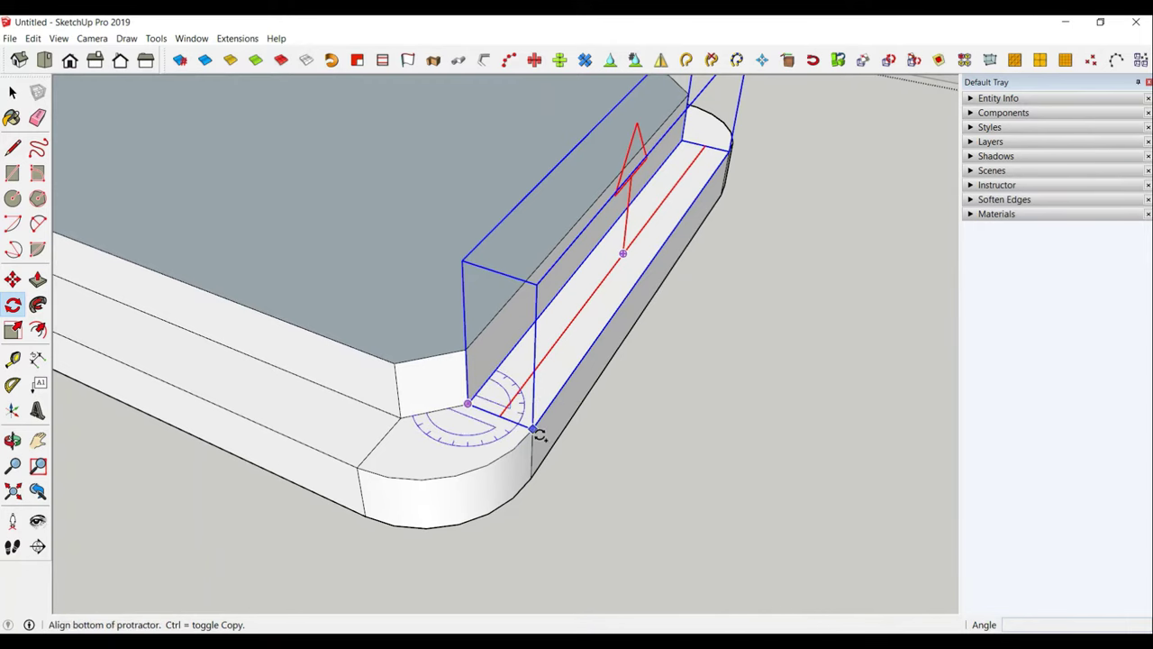
{"action": "left_click", "coordinate": [536, 431]}
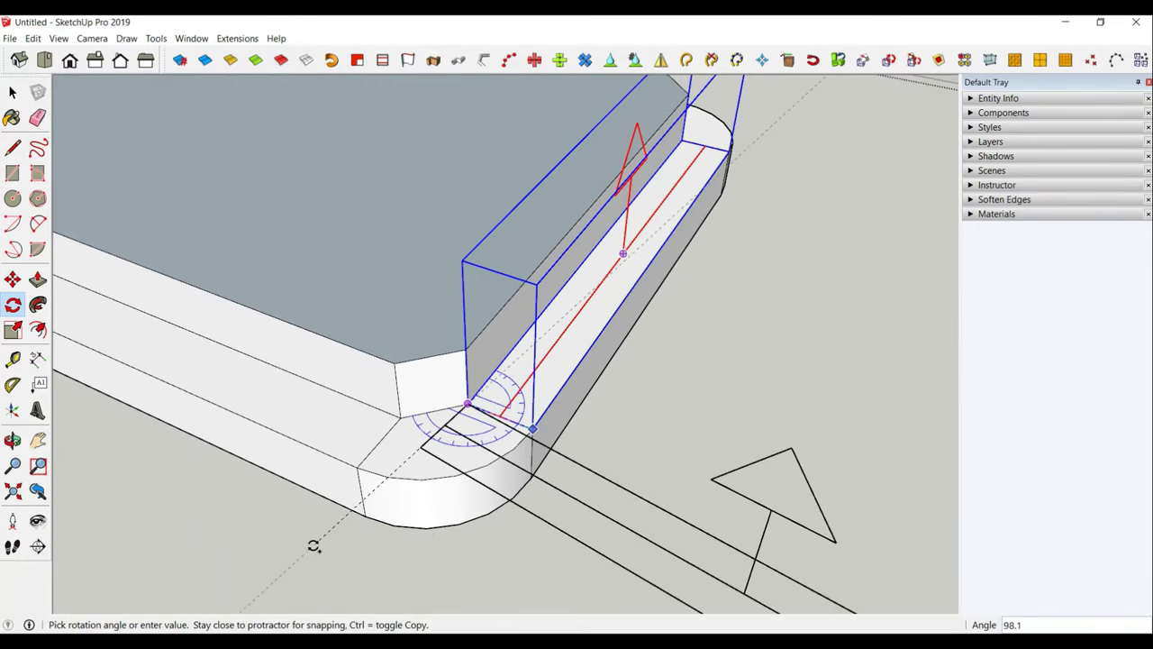
{"action": "key", "text": "Escape"}
{"action": "scroll", "coordinate": [728, 342], "scroll_direction": "down", "scroll_amount": 5}
{"action": "scroll", "coordinate": [398, 324], "scroll_direction": "down", "scroll_amount": 2}
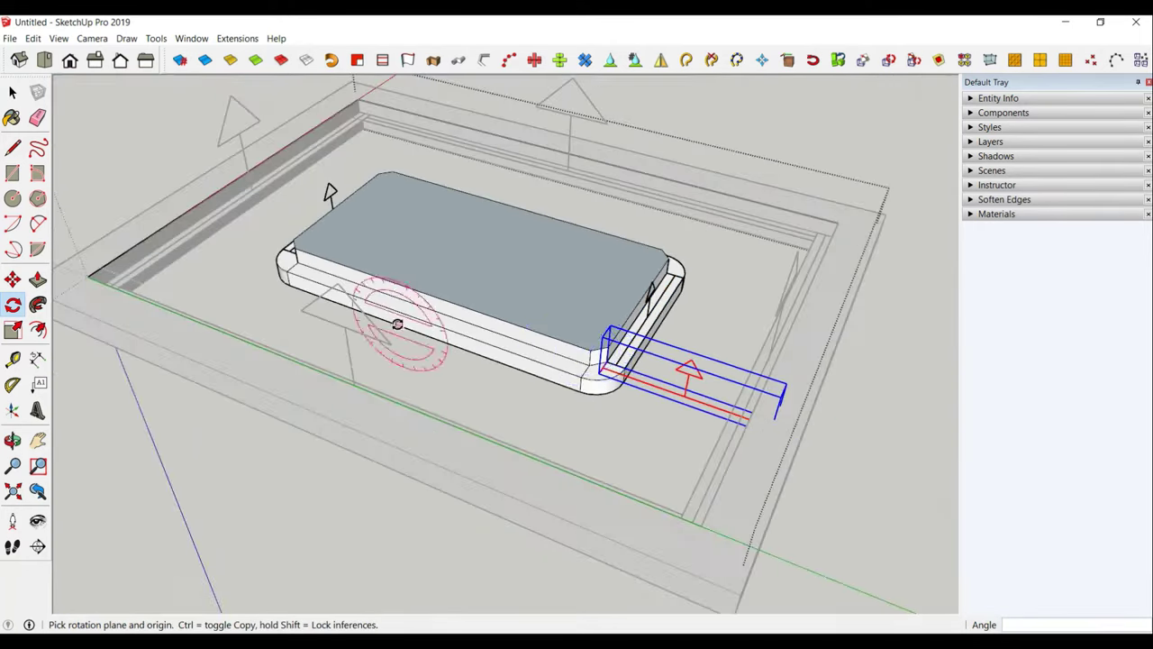
{"action": "middle_click_drag", "start_coordinate": [397, 324], "coordinate": [592, 412]}
{"action": "scroll", "coordinate": [226, 185], "scroll_direction": "up", "scroll_amount": 3}
Move the strip light to the left end of the slab's front edge
{"action": "left_click", "coordinate": [12, 280]}
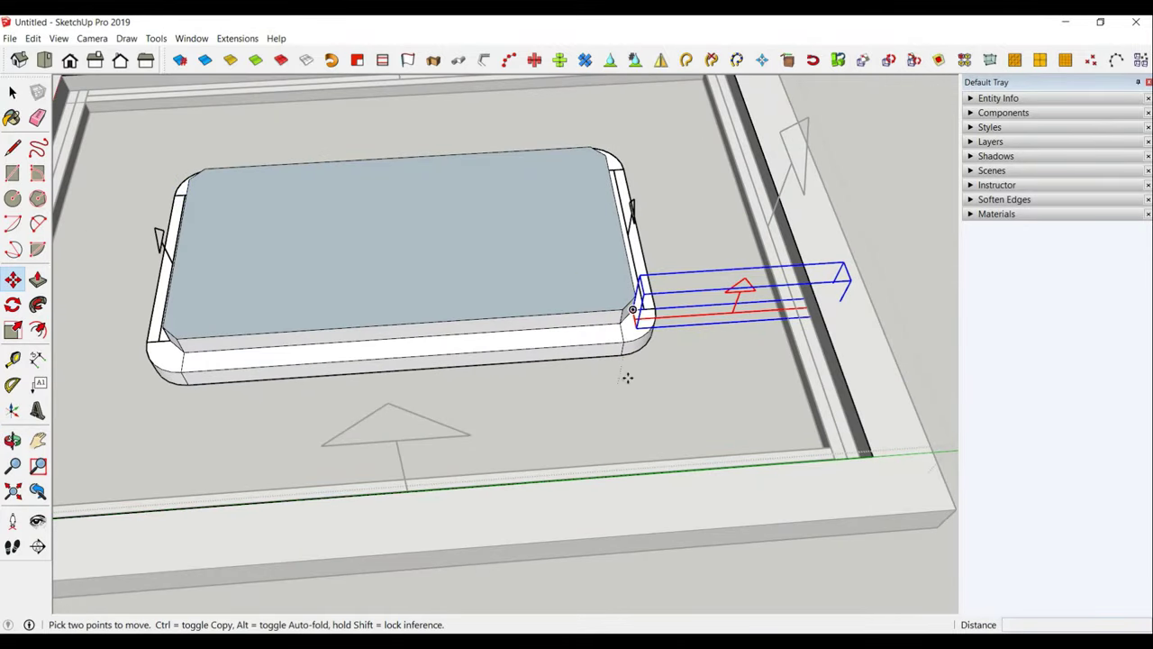
{"action": "left_click", "coordinate": [636, 329]}
{"action": "left_click", "coordinate": [181, 370]}
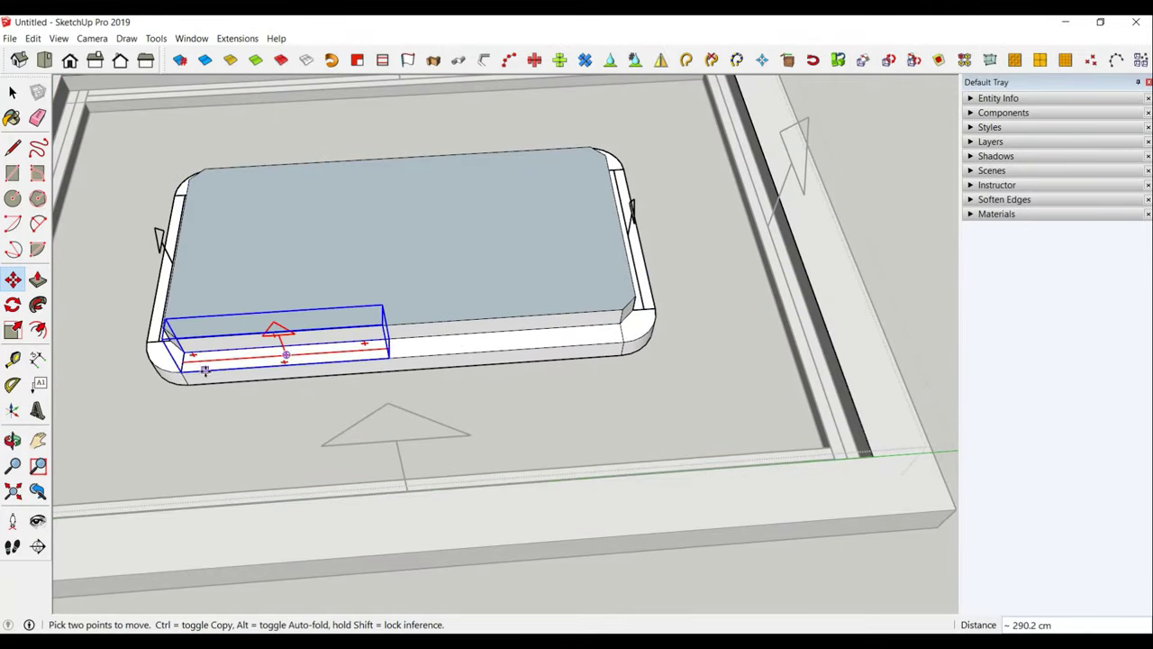
{"action": "scroll", "coordinate": [176, 371], "scroll_direction": "up", "scroll_amount": 3}
Stretch the strip light along the red axis to span the whole front edge
{"action": "left_click", "coordinate": [13, 330]}
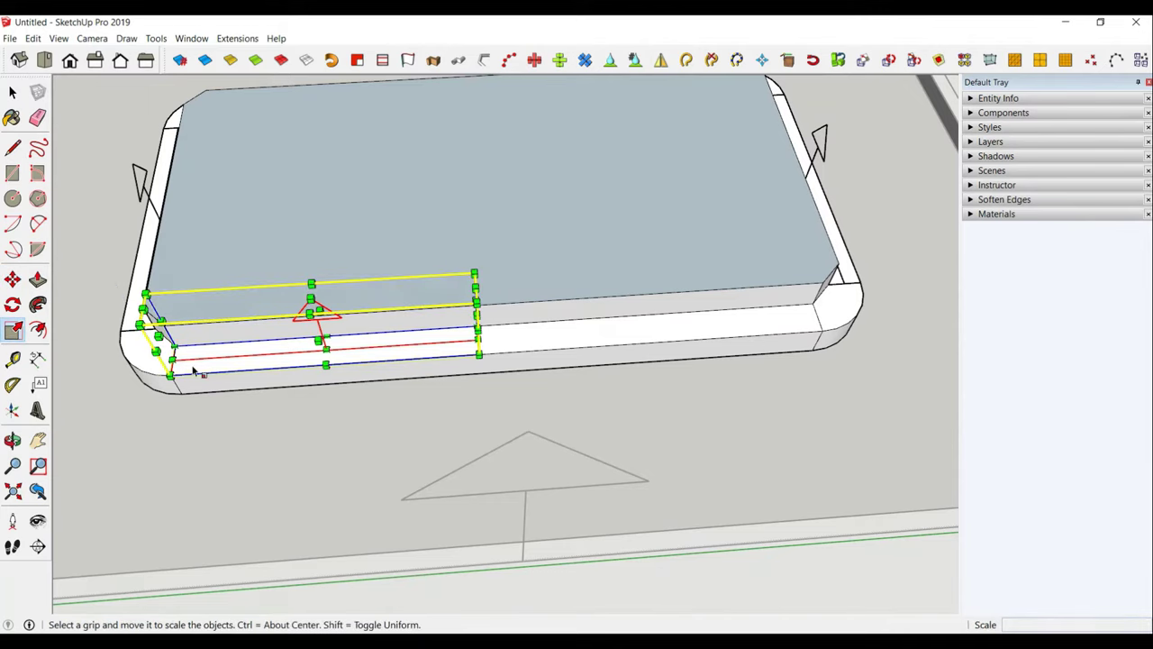
{"action": "middle_click_drag", "start_coordinate": [193, 368], "coordinate": [458, 271]}
{"action": "left_click_drag", "start_coordinate": [483, 305], "coordinate": [863, 390]}
{"action": "middle_click_drag", "start_coordinate": [720, 412], "coordinate": [514, 404]}
{"action": "scroll", "coordinate": [399, 365], "scroll_direction": "up", "scroll_amount": 5}
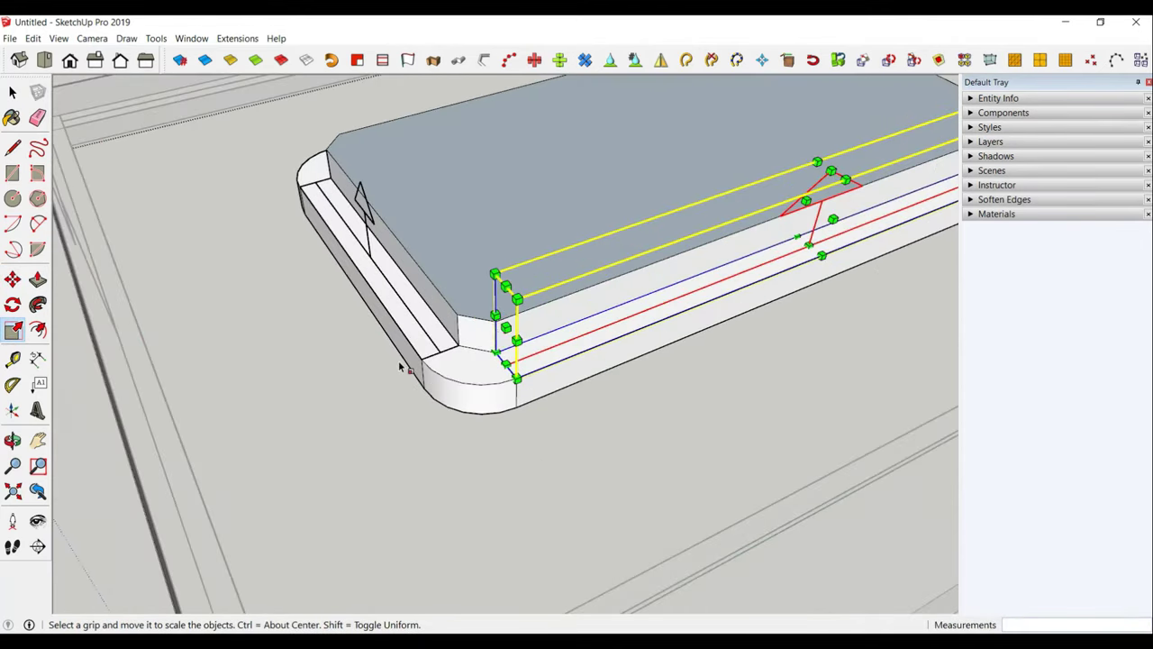
{"action": "left_click", "coordinate": [506, 328]}
{"action": "scroll", "coordinate": [475, 334], "scroll_direction": "down", "scroll_amount": 3}
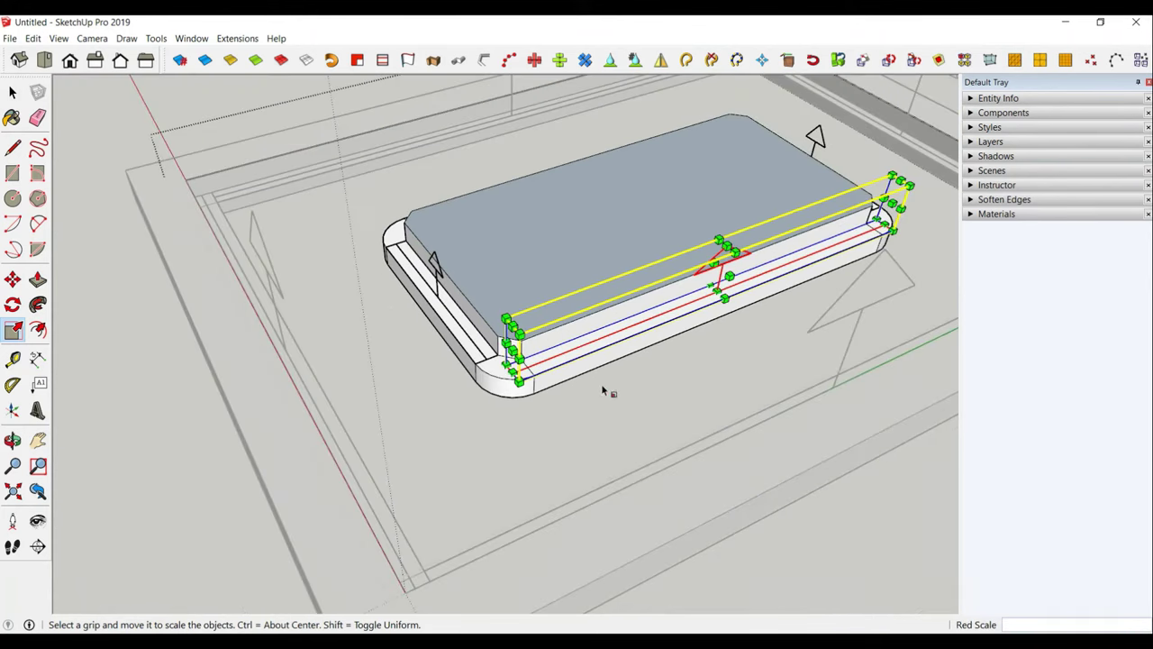
{"action": "mouse_move", "coordinate": [607, 391]}
{"action": "middle_mouse_down"}
{"action": "mouse_move", "coordinate": [712, 340]}
{"action": "mouse_move", "coordinate": [505, 360]}
{"action": "middle_mouse_up"}
{"action": "scroll", "coordinate": [712, 341], "scroll_direction": "down", "scroll_amount": 3}
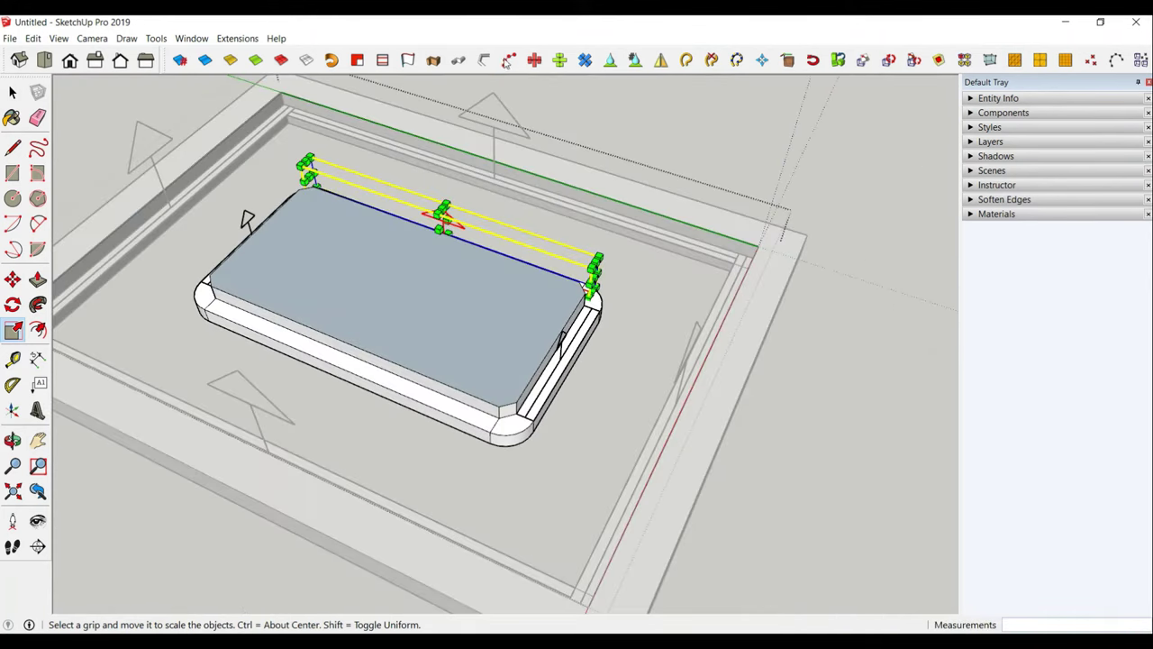
Mirror the front rim strip onto the slab's opposite long side
{"action": "left_click", "coordinate": [663, 61]}
{"action": "left_click", "coordinate": [671, 61]}
{"action": "scroll", "coordinate": [562, 366], "scroll_direction": "up", "scroll_amount": 3}
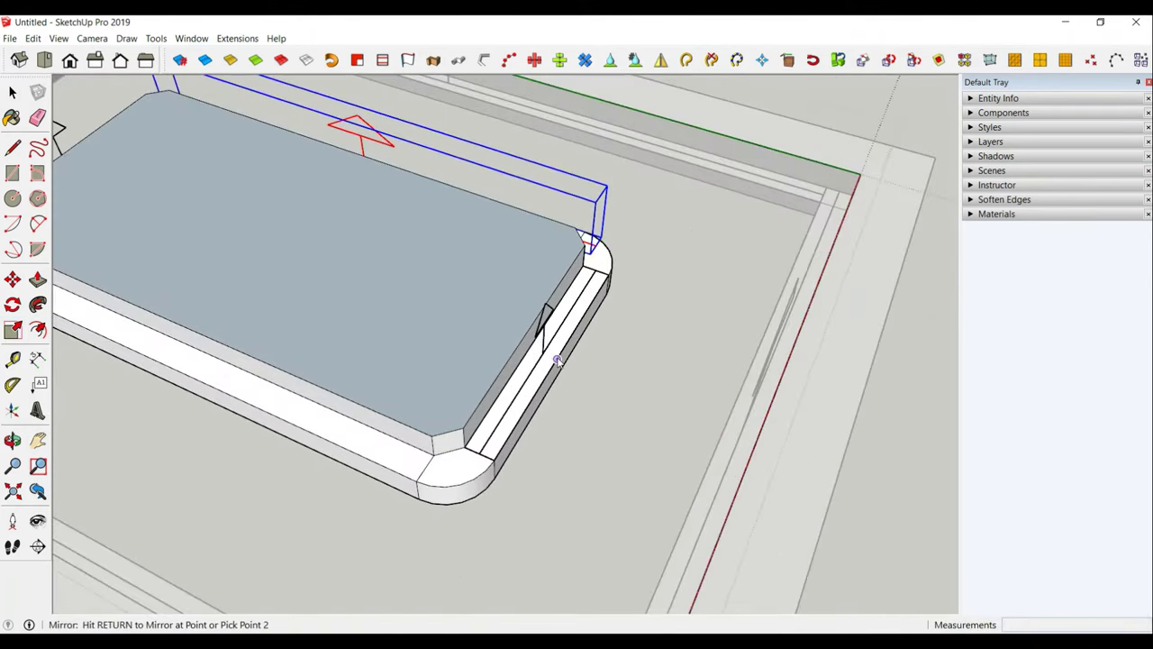
{"action": "left_click", "coordinate": [619, 349]}
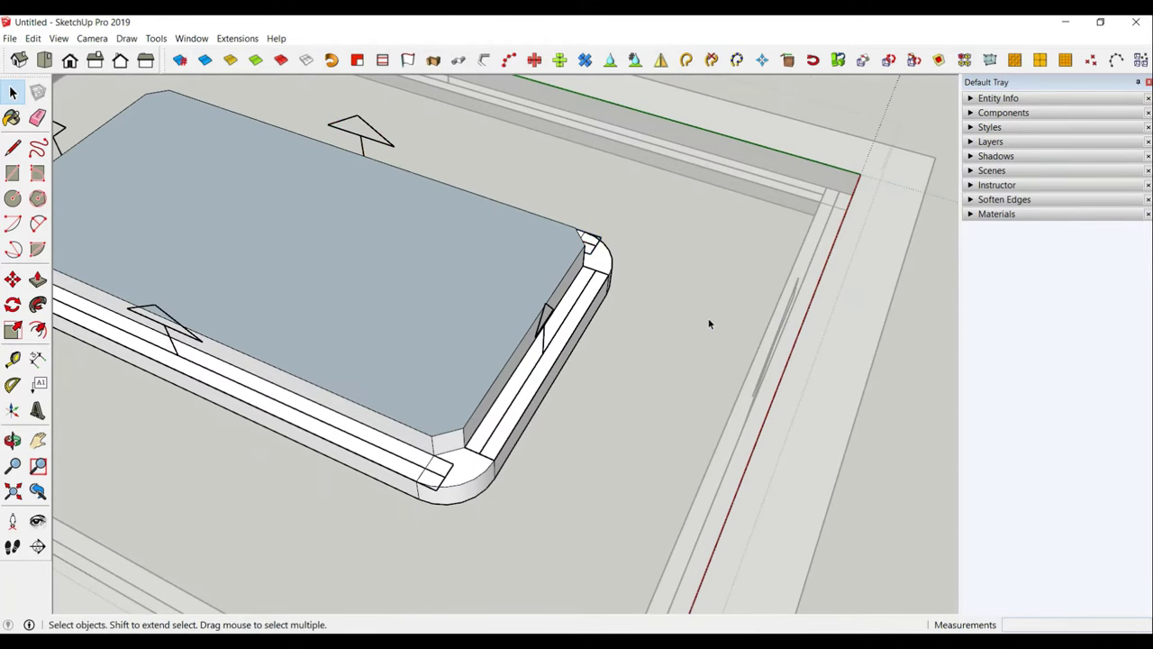
{"action": "scroll", "coordinate": [708, 322], "scroll_direction": "down", "scroll_amount": 3}
{"action": "middle_click_drag", "start_coordinate": [708, 321], "coordinate": [505, 298]}
{"action": "scroll", "coordinate": [561, 403], "scroll_direction": "up", "scroll_amount": 3}
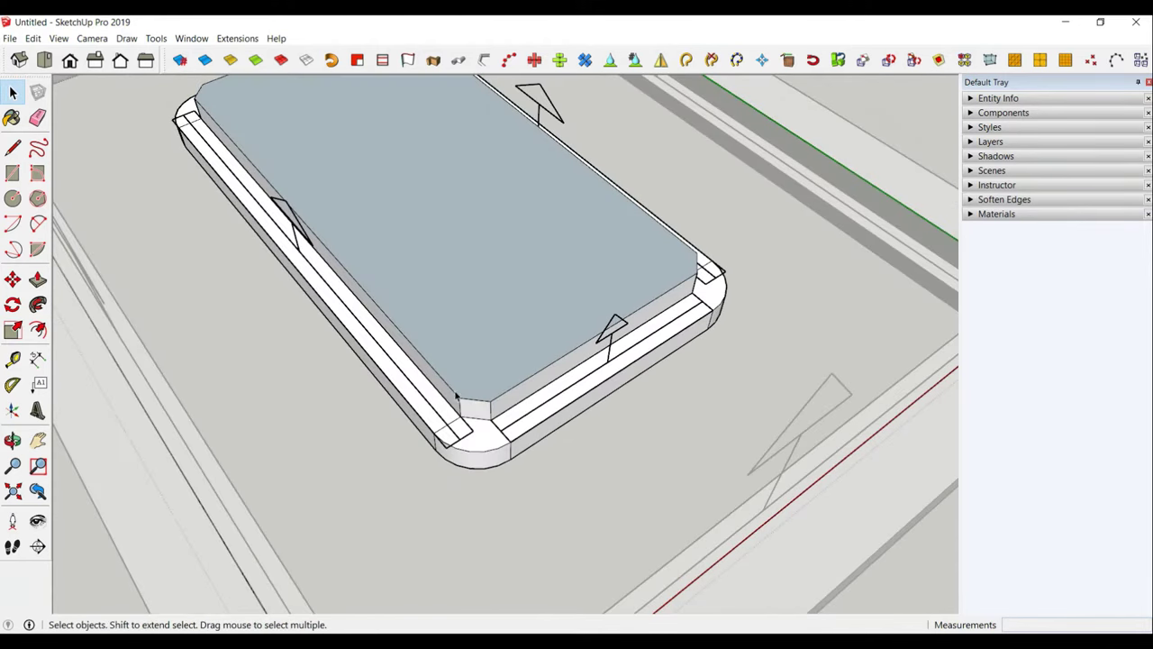
Scale the front rim strip along red by about 1.07 to reach the rounded corners
{"action": "left_click", "coordinate": [510, 429]}
{"action": "left_click", "coordinate": [15, 333]}
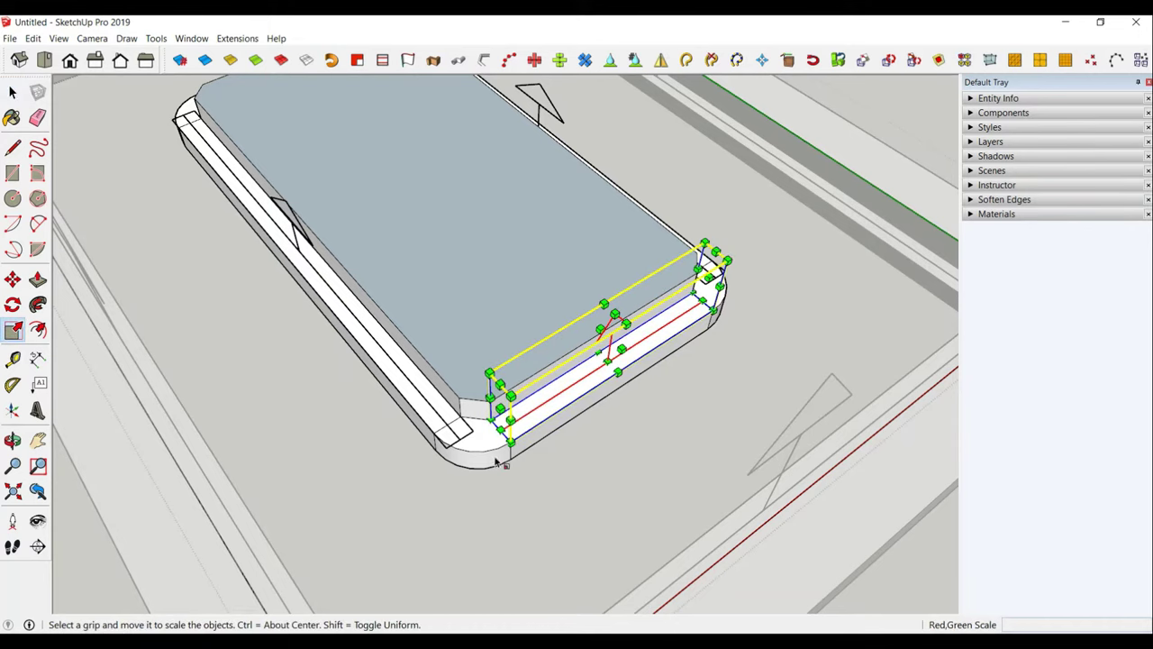
{"action": "left_click_drag", "start_coordinate": [500, 408], "coordinate": [458, 415]}
{"action": "middle_click_drag", "start_coordinate": [458, 415], "coordinate": [442, 313]}
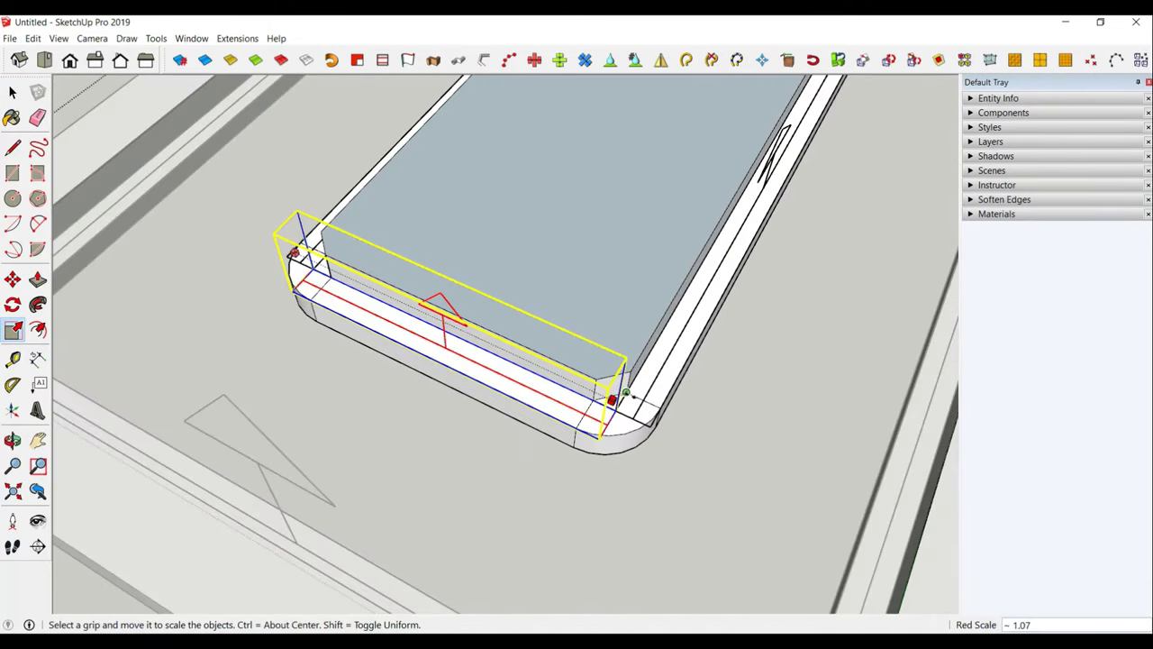
{"action": "scroll", "coordinate": [461, 417], "scroll_direction": "down", "scroll_amount": 5}
{"action": "middle_click_drag", "start_coordinate": [673, 284], "coordinate": [764, 338]}
{"action": "scroll", "coordinate": [764, 337], "scroll_direction": "up", "scroll_amount": 3}
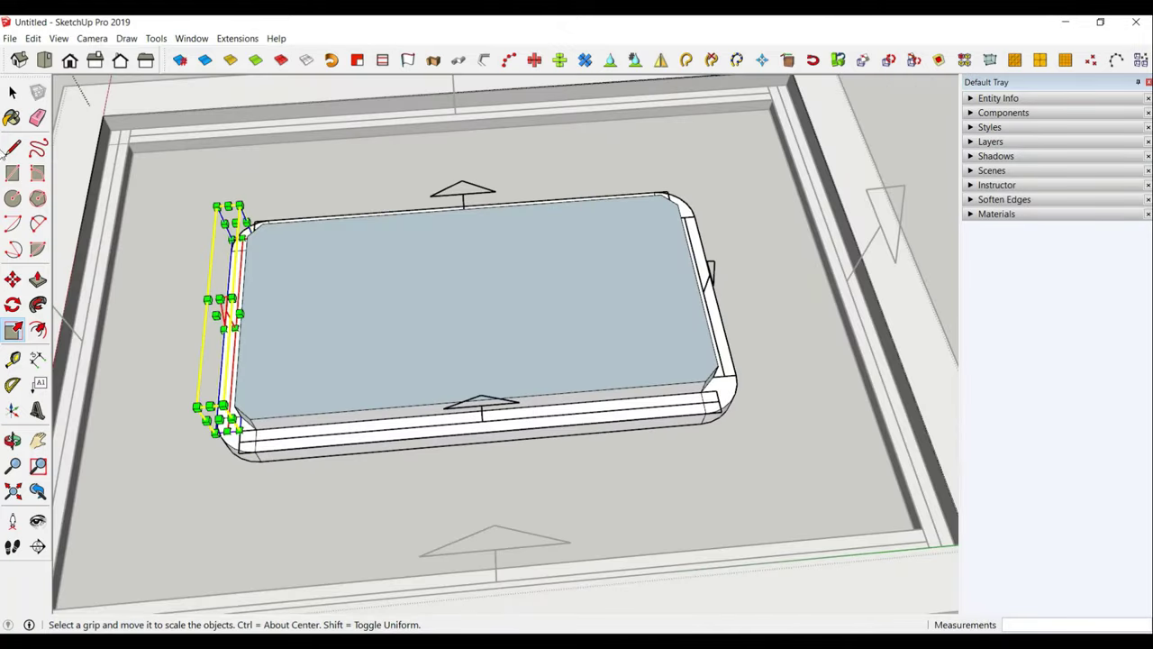
Lengthen the end strip slightly along red so it meets the rounded corners
{"action": "key", "text": "space"}
{"action": "mouse_move", "coordinate": [712, 278]}
{"action": "middle_mouse_down"}
{"action": "mouse_move", "coordinate": [739, 317]}
{"action": "mouse_move", "coordinate": [453, 191]}
{"action": "middle_mouse_up"}
{"action": "left_click", "coordinate": [13, 332]}
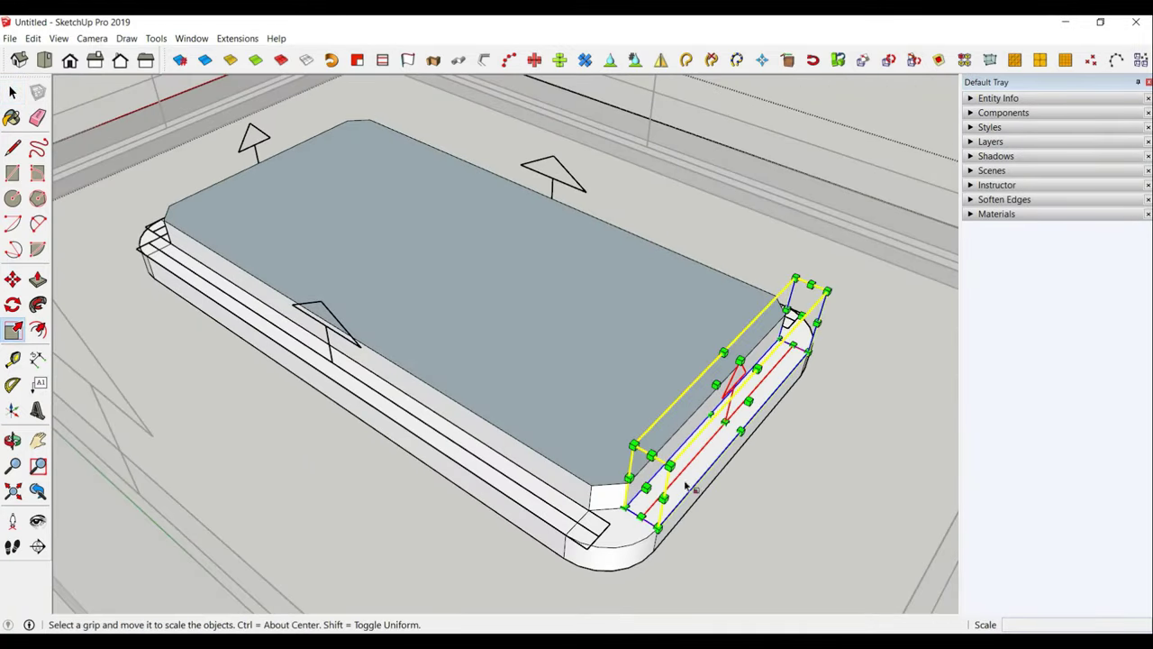
{"action": "mouse_move", "coordinate": [786, 311]}
{"action": "middle_mouse_down"}
{"action": "mouse_move", "coordinate": [462, 379]}
{"action": "mouse_move", "coordinate": [466, 464]}
{"action": "middle_mouse_up"}
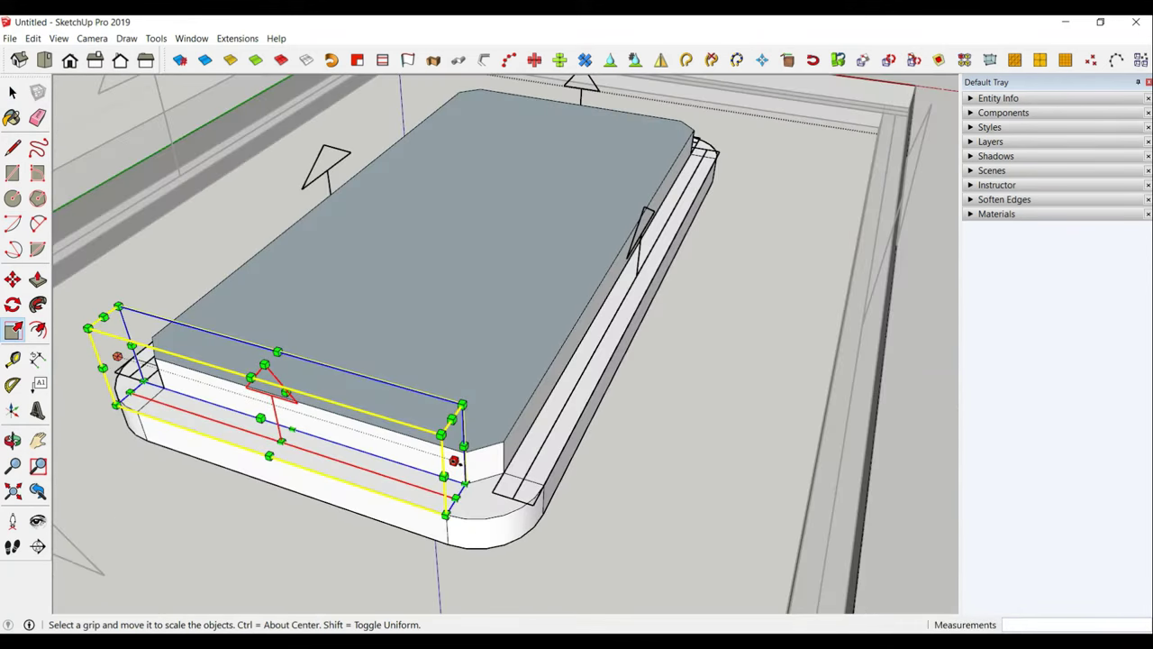
{"action": "left_click_drag", "start_coordinate": [454, 460], "coordinate": [483, 469]}
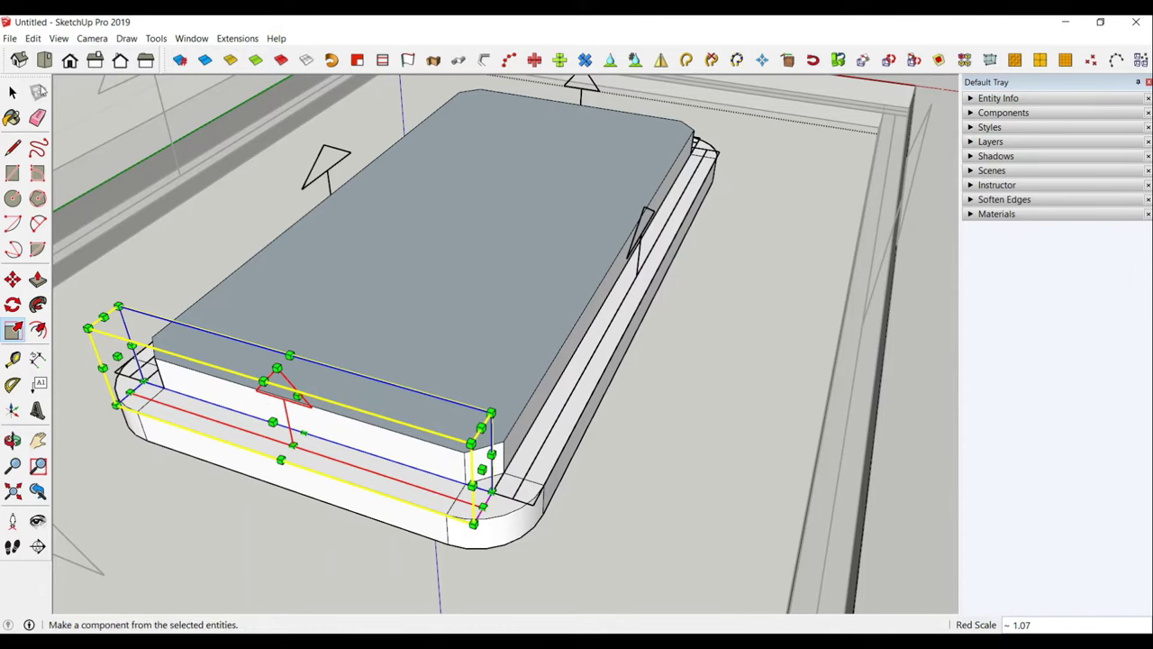
{"action": "left_click", "coordinate": [11, 93]}
{"action": "scroll", "coordinate": [630, 404], "scroll_direction": "down", "scroll_amount": 5}
{"action": "middle_click_drag", "start_coordinate": [630, 404], "coordinate": [656, 334]}
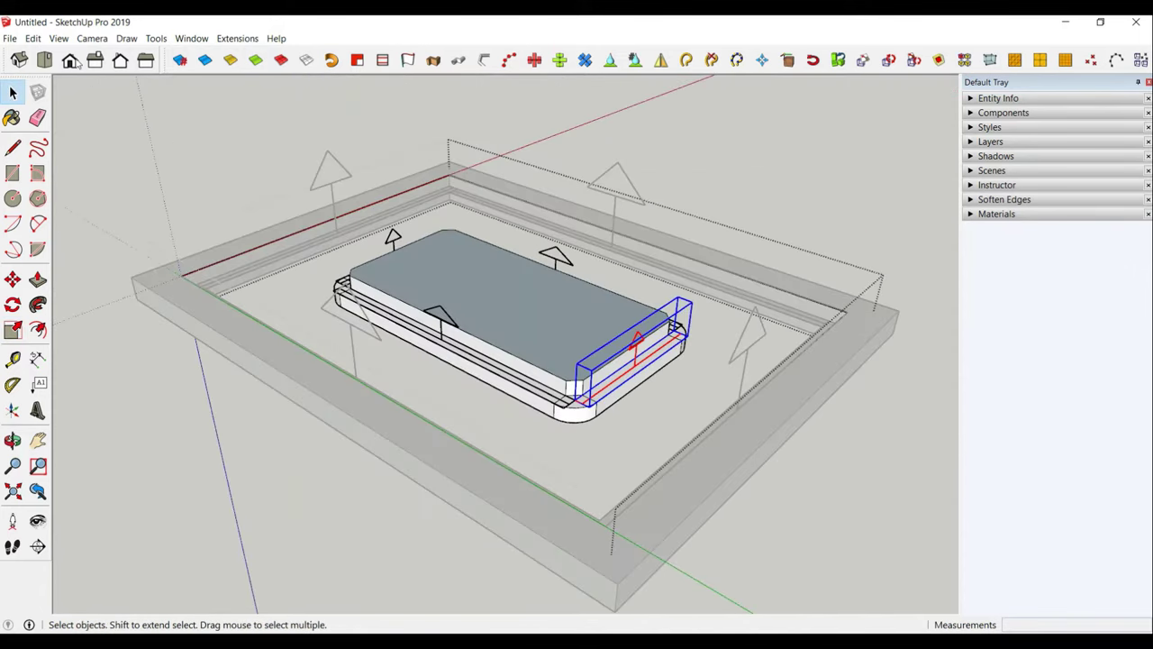
{"action": "left_click", "coordinate": [33, 39]}
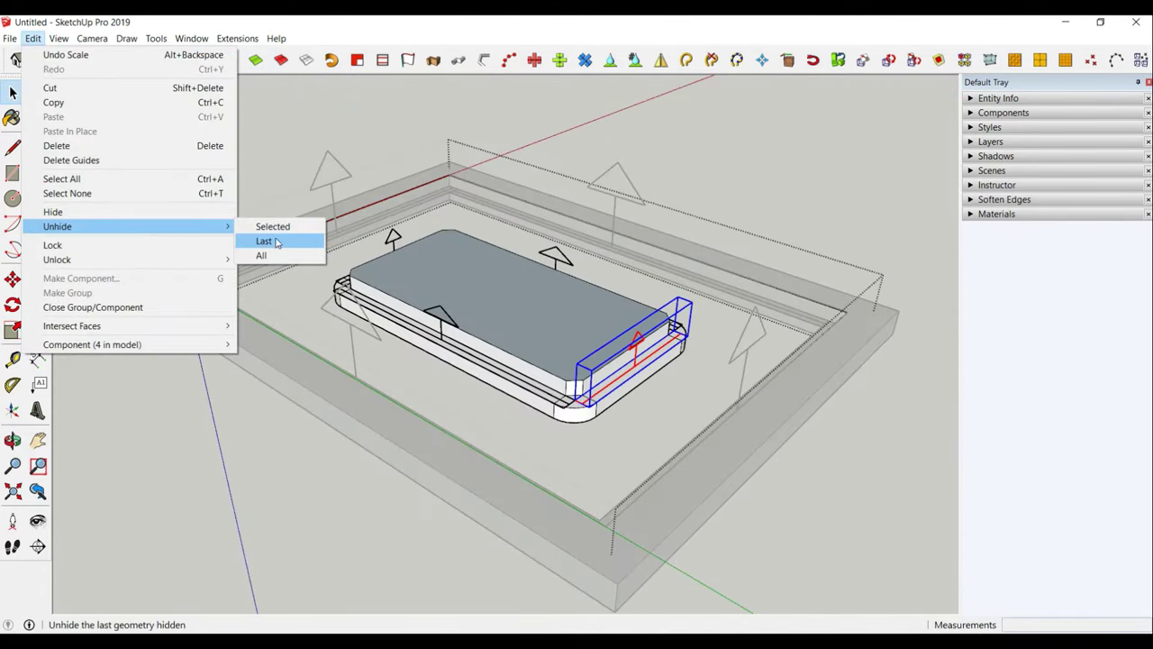
Unhide the last hidden ceiling panel and close the component being edited
{"action": "left_click", "coordinate": [275, 240]}
{"action": "middle_click_drag", "start_coordinate": [556, 344], "coordinate": [522, 298]}
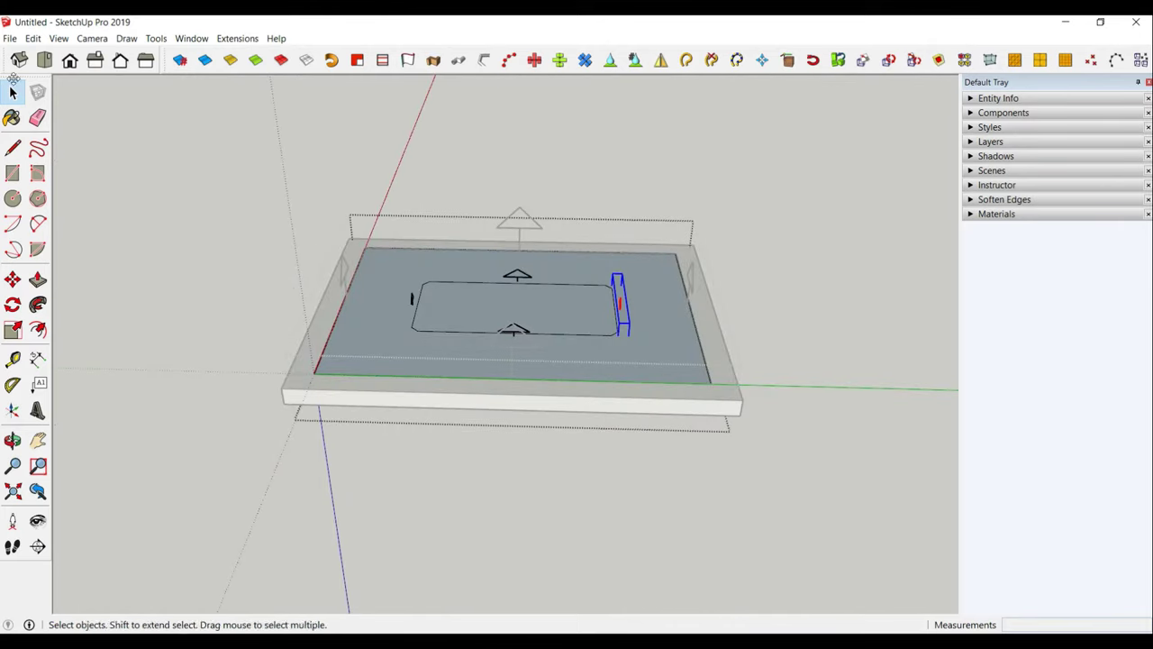
{"action": "left_click", "coordinate": [374, 138]}
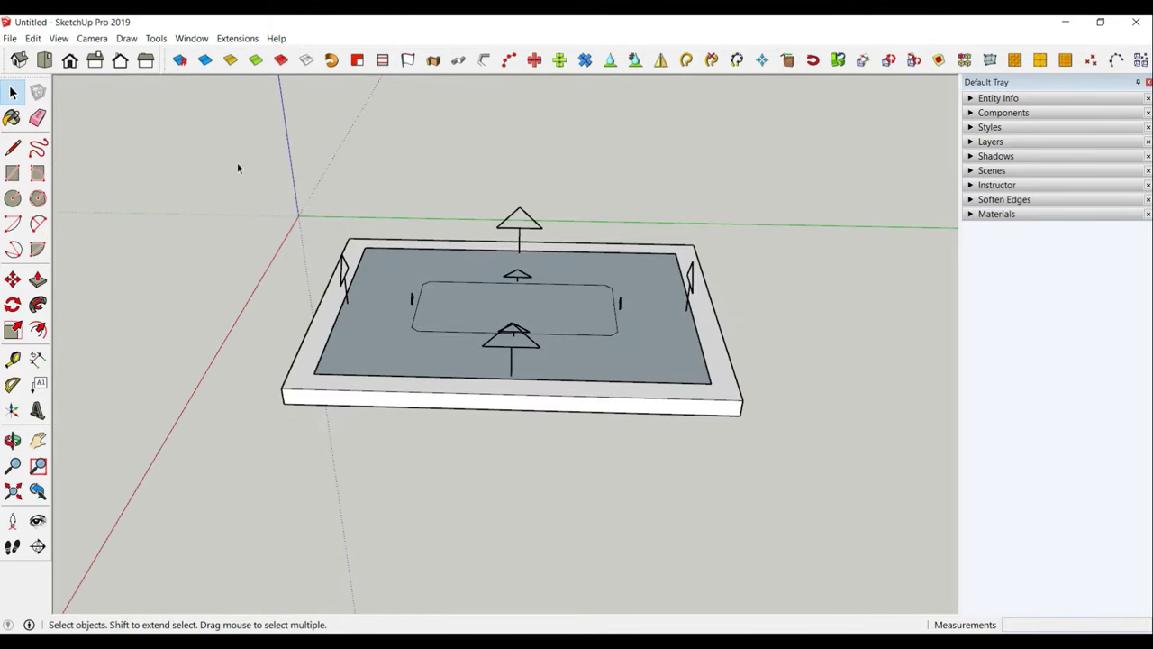
Group the walls, markers and base together
{"action": "left_click_drag", "start_coordinate": [294, 164], "coordinate": [793, 494]}
{"action": "left_click_drag", "start_coordinate": [165, 90], "coordinate": [809, 472]}
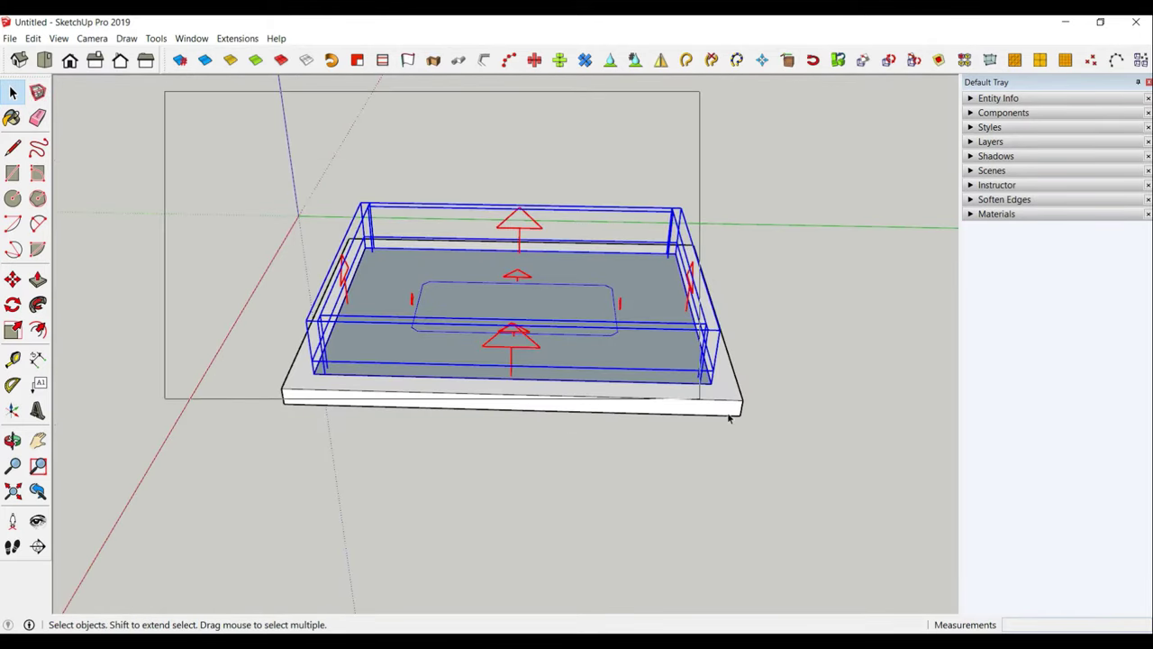
{"action": "right_click", "coordinate": [550, 411]}
{"action": "left_click", "coordinate": [592, 211]}
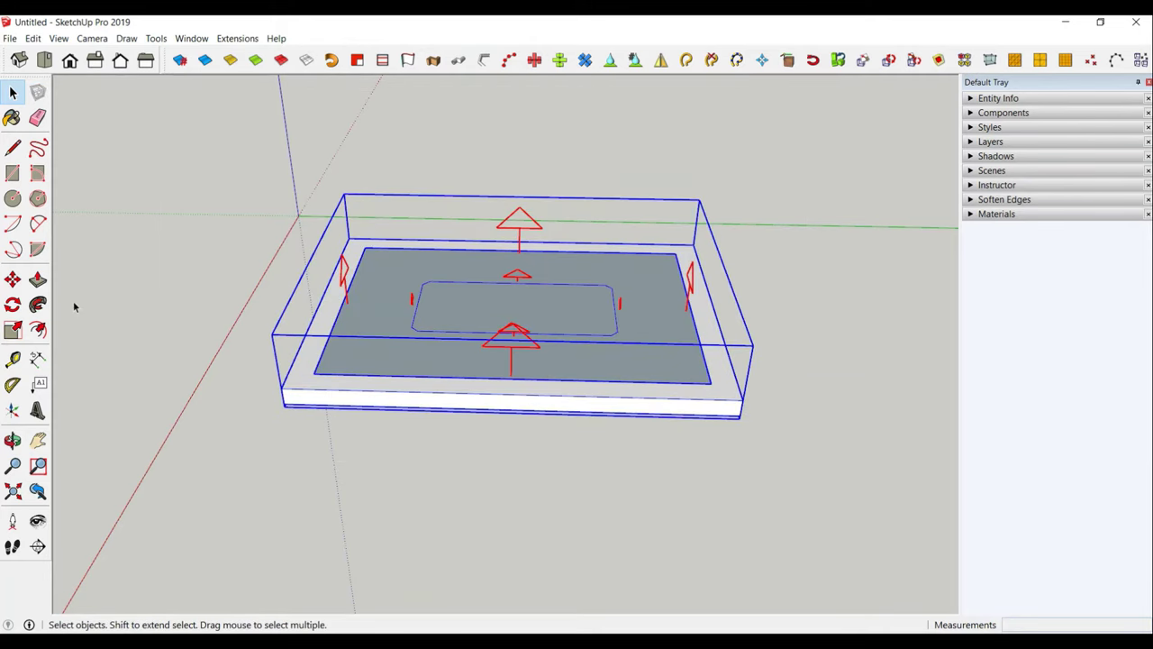
{"action": "mouse_move", "coordinate": [78, 308]}
{"action": "middle_mouse_down"}
{"action": "mouse_move", "coordinate": [629, 227]}
{"action": "mouse_move", "coordinate": [541, 270]}
{"action": "middle_mouse_up"}
Draw a rectangle over the frame top and pull it up 15 cm into a slab
{"action": "key", "text": "r"}
{"action": "scroll", "coordinate": [338, 301], "scroll_direction": "up", "scroll_amount": 2}
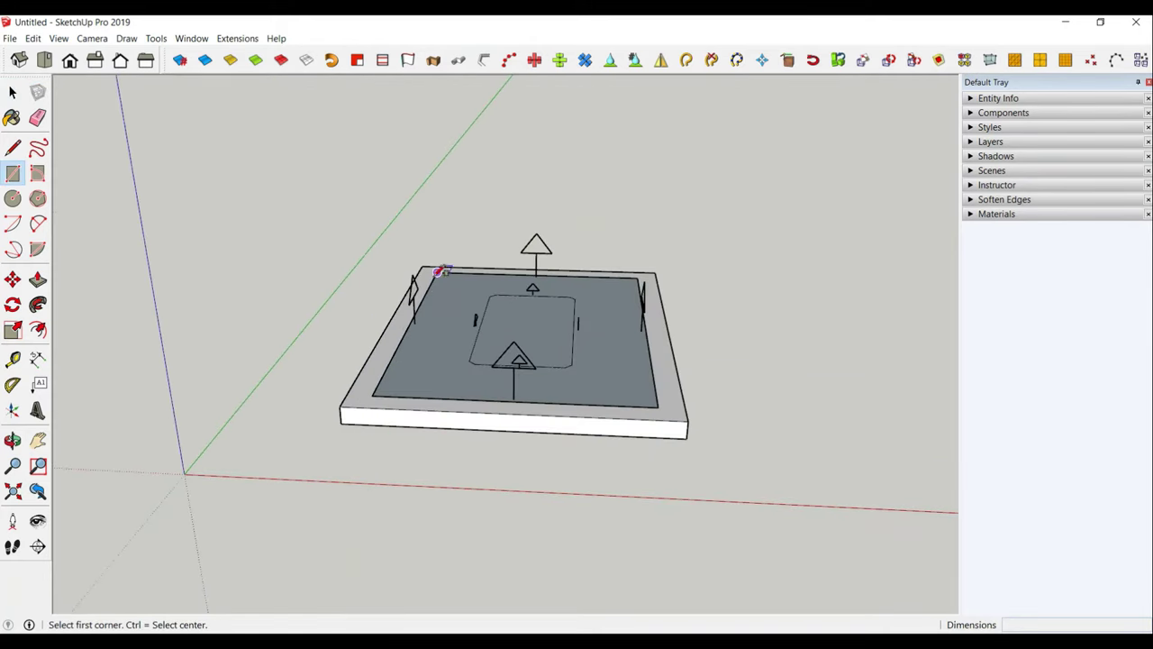
{"action": "left_click", "coordinate": [422, 266]}
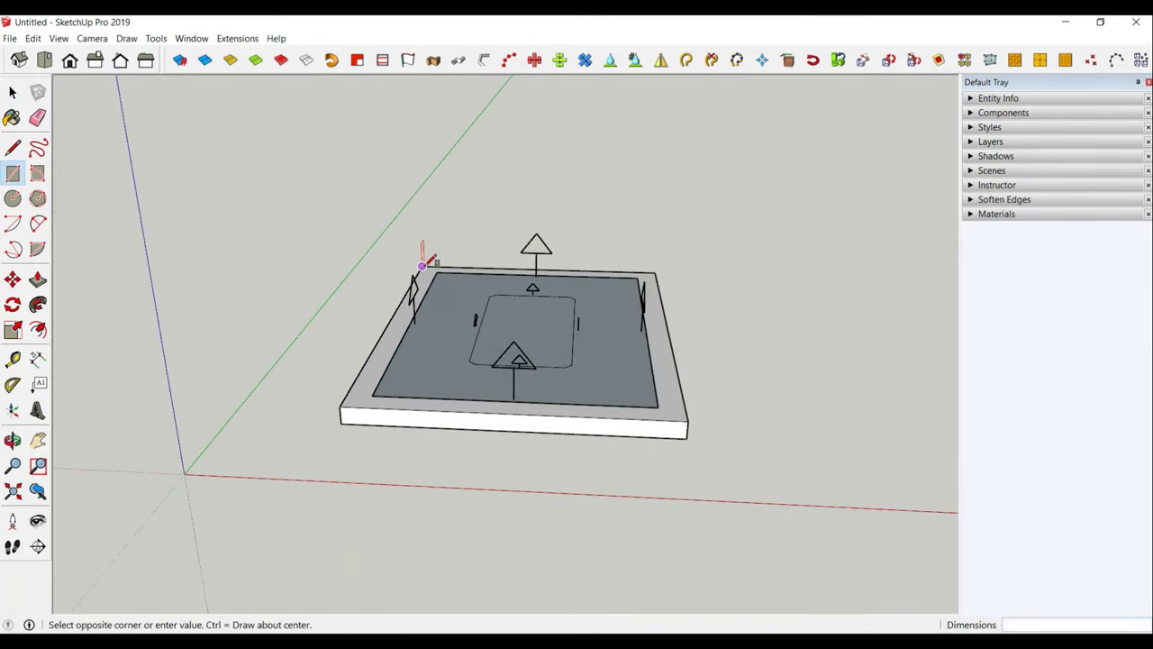
{"action": "left_click", "coordinate": [688, 421]}
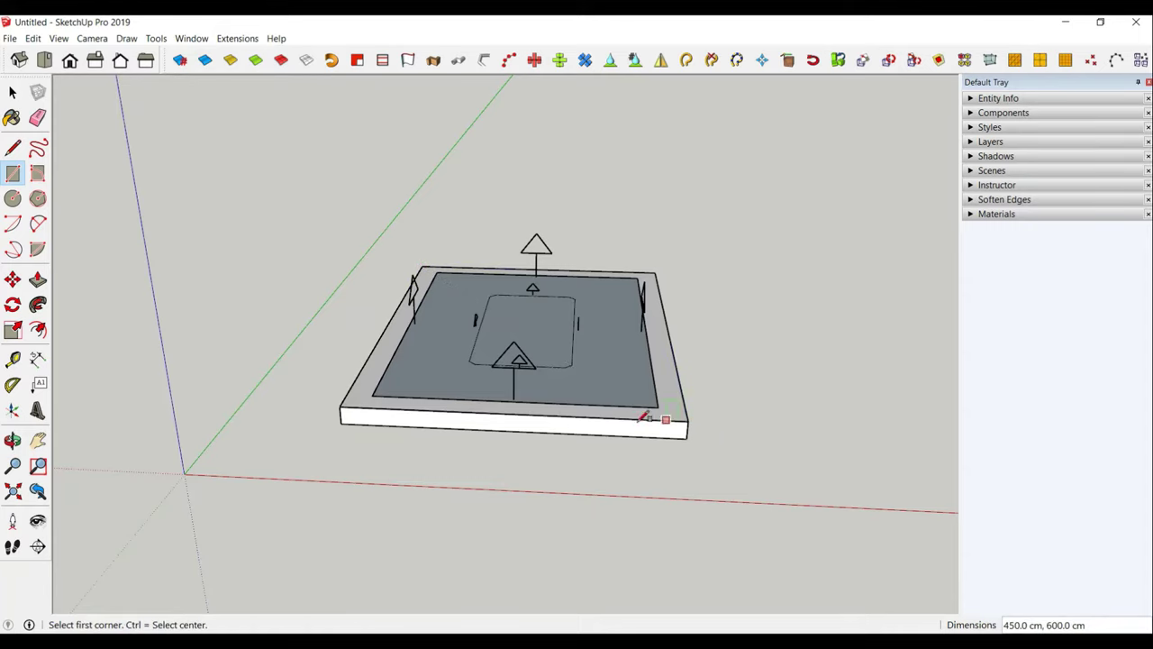
{"action": "left_click", "coordinate": [38, 281]}
{"action": "left_click", "coordinate": [463, 378]}
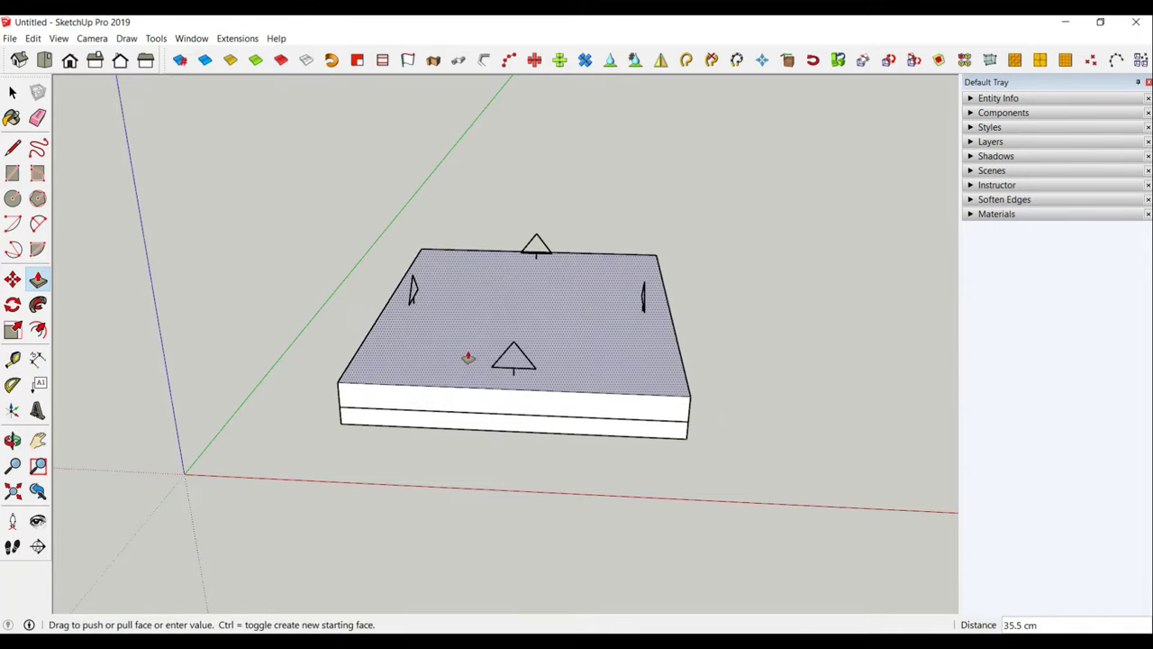
{"action": "key", "text": "Return"}
{"action": "mouse_move", "coordinate": [463, 355]}
{"action": "middle_mouse_down"}
{"action": "mouse_move", "coordinate": [415, 425]}
{"action": "mouse_move", "coordinate": [532, 445]}
{"action": "mouse_move", "coordinate": [364, 361]}
{"action": "mouse_move", "coordinate": [469, 391]}
{"action": "mouse_move", "coordinate": [518, 355]}
{"action": "mouse_move", "coordinate": [558, 407]}
{"action": "middle_mouse_up"}
Push the slab's left, right and front side faces outward 15 cm each
{"action": "left_click", "coordinate": [504, 432]}
{"action": "left_click", "coordinate": [468, 391]}
{"action": "key", "text": "Return"}
{"action": "left_click", "coordinate": [641, 381]}
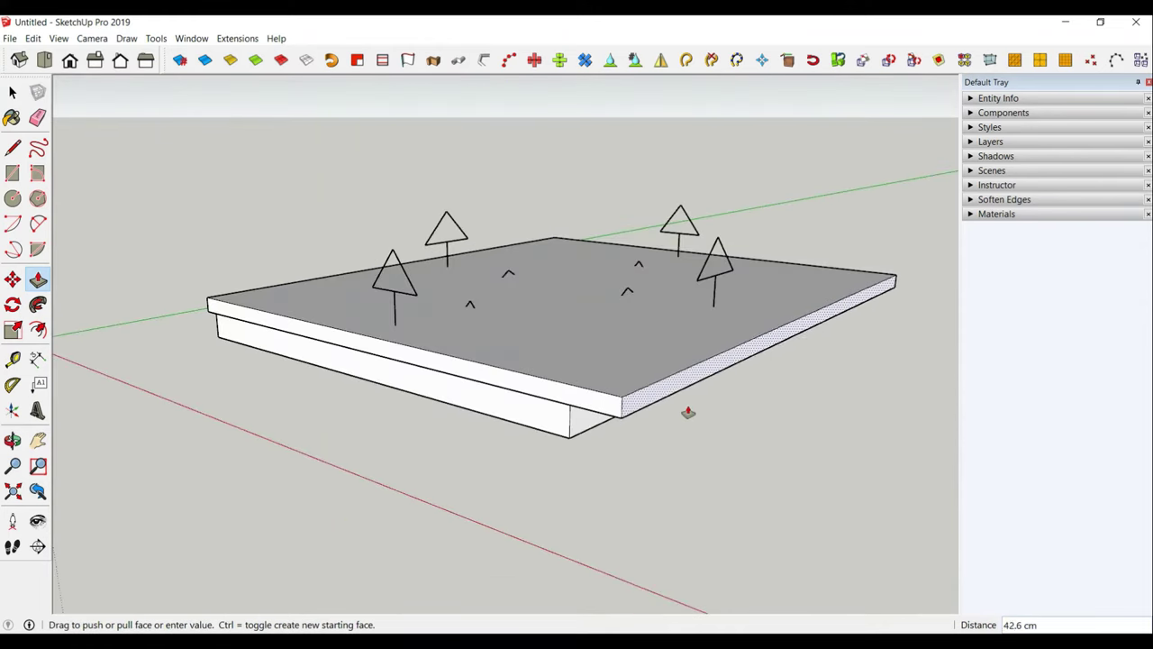
{"action": "type", "text": "5"}
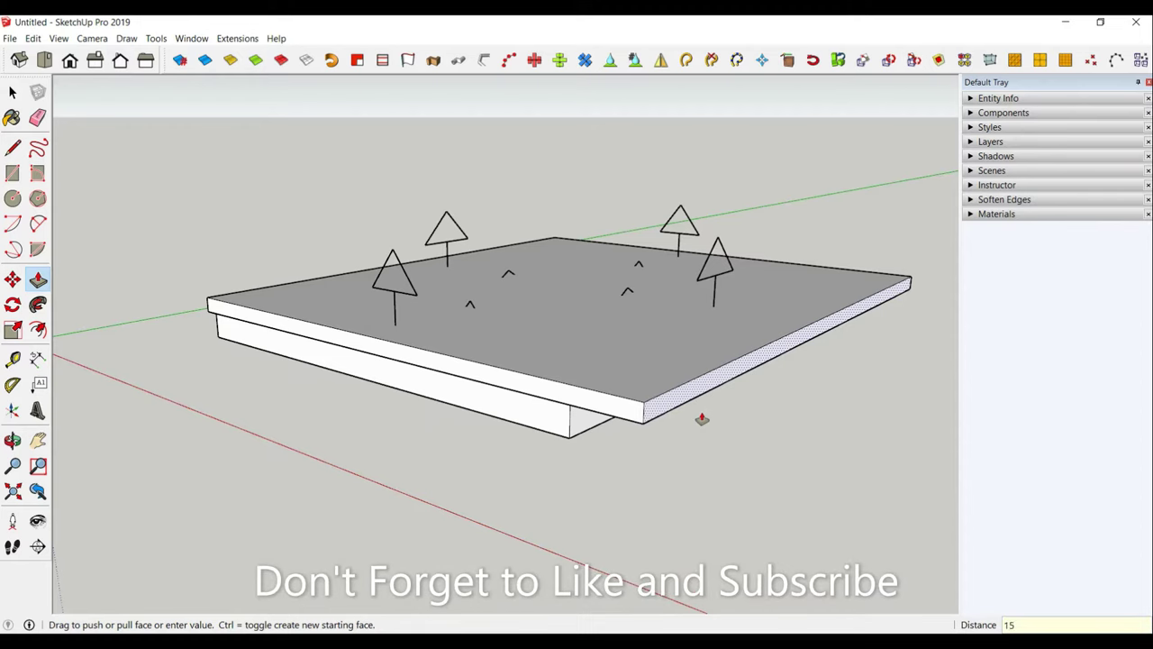
{"action": "key", "text": "Return"}
{"action": "scroll", "coordinate": [673, 334], "scroll_direction": "down", "scroll_amount": 3}
{"action": "middle_click_drag", "start_coordinate": [673, 333], "coordinate": [613, 414]}
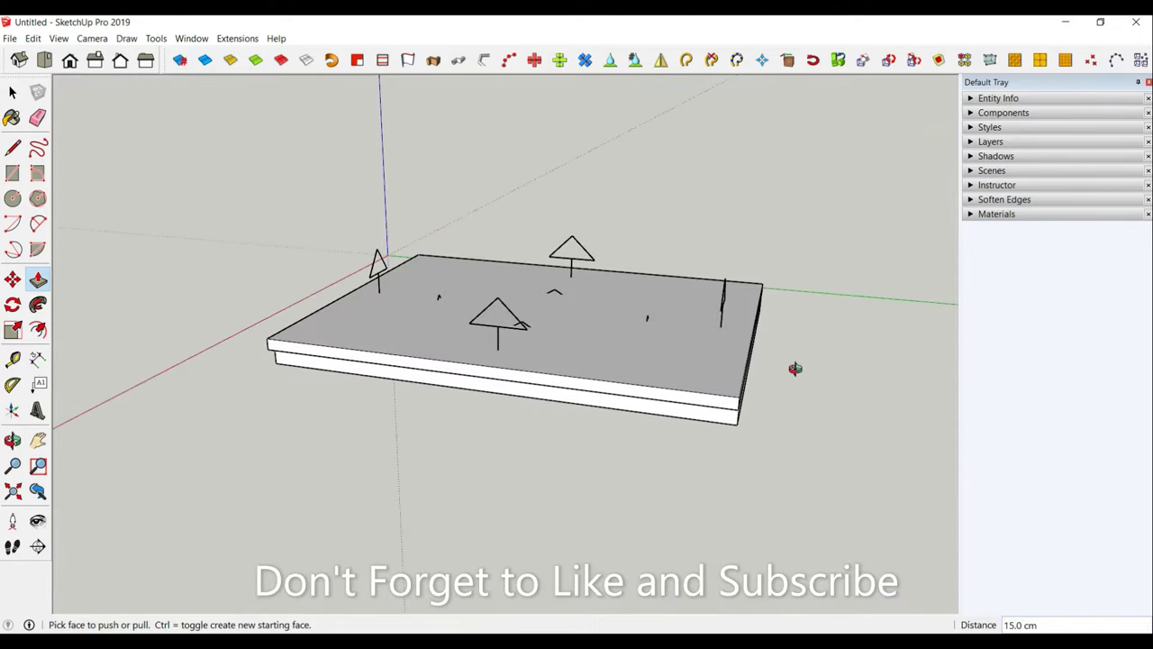
{"action": "middle_click_drag", "start_coordinate": [795, 369], "coordinate": [618, 390]}
{"action": "left_click", "coordinate": [622, 394]}
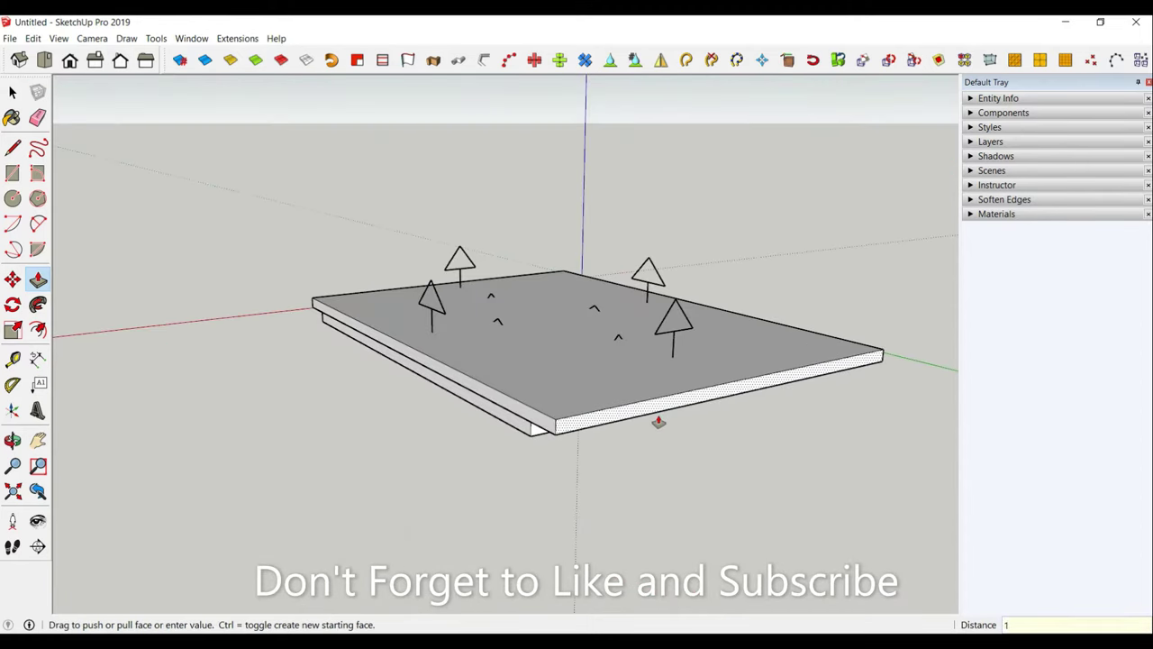
{"action": "type", "text": "5.0 cm"}
{"action": "key", "text": "Return"}
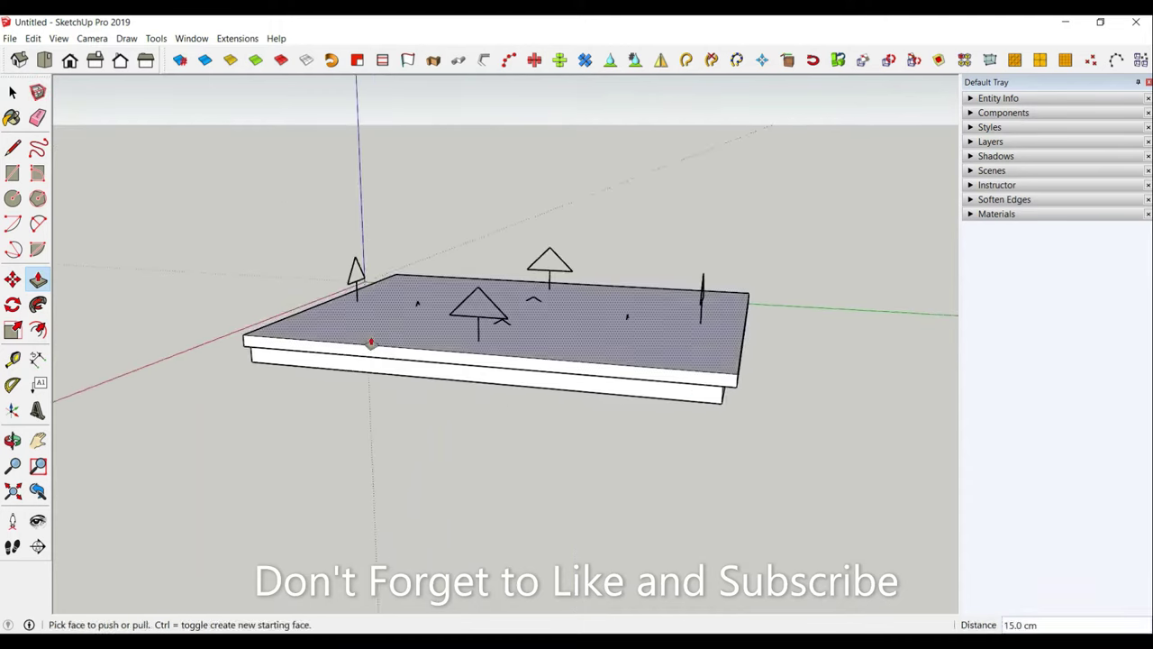
{"action": "middle_click_drag", "start_coordinate": [658, 422], "coordinate": [867, 407]}
Select the whole frame model and make it one group
{"action": "left_click", "coordinate": [9, 91]}
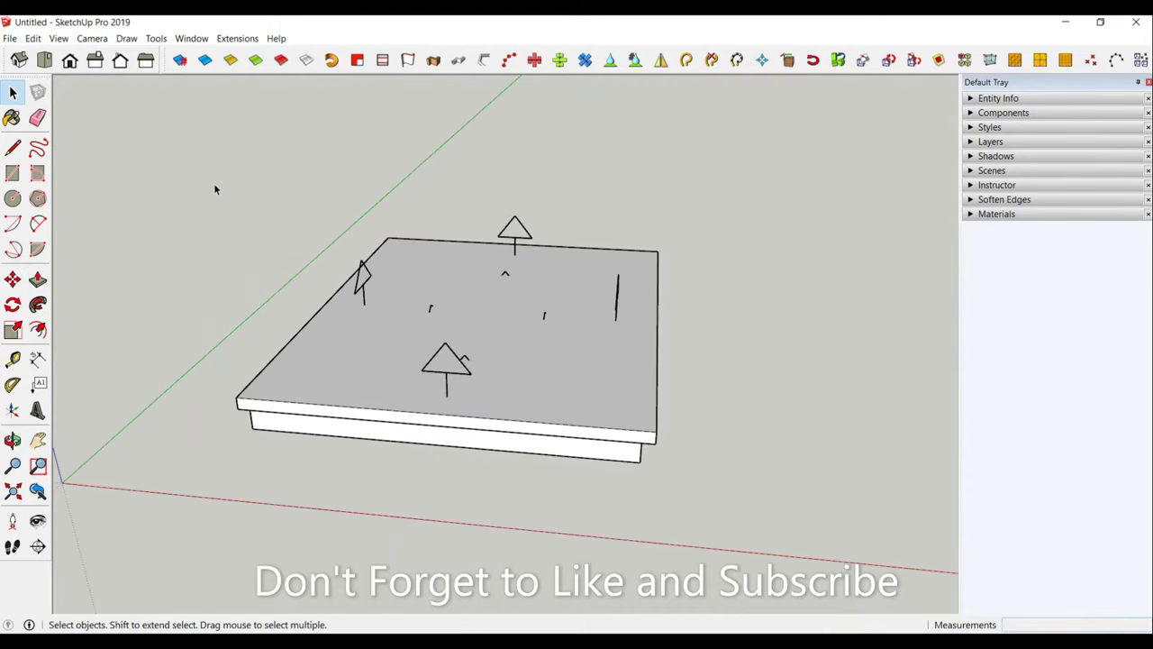
{"action": "left_click_drag", "start_coordinate": [213, 180], "coordinate": [695, 526]}
{"action": "right_click", "coordinate": [442, 412]}
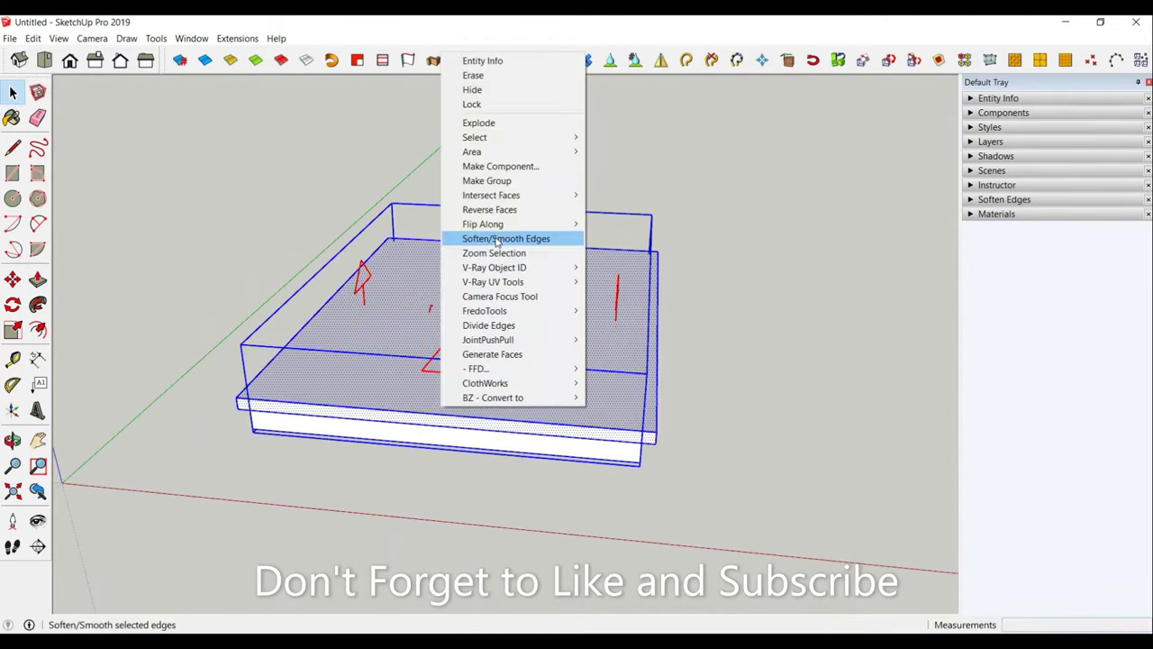
{"action": "left_click", "coordinate": [487, 181]}
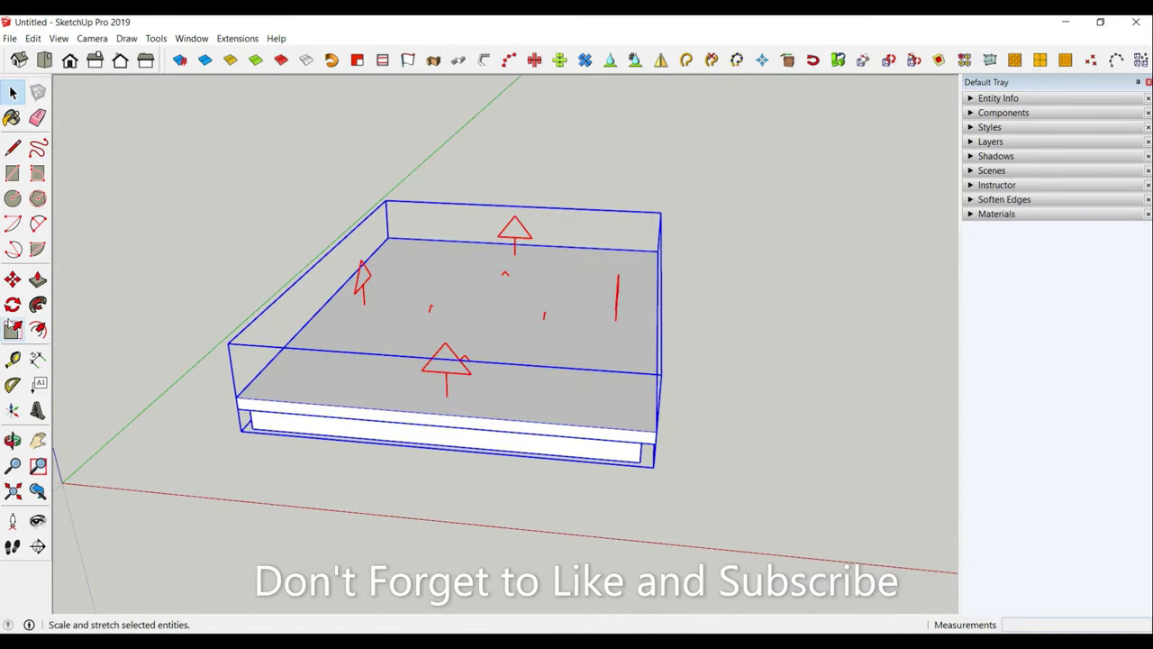
Flip the group over with the Move tool's rotate grip so the recessed panel faces up
{"action": "left_click", "coordinate": [13, 281]}
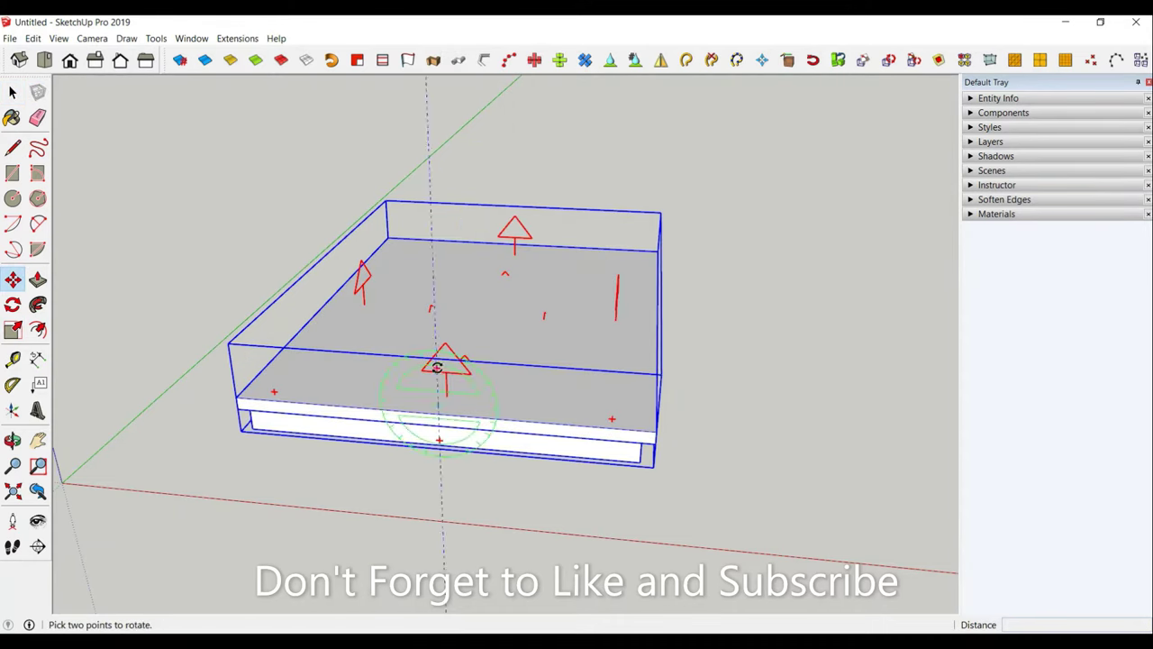
{"action": "left_click", "coordinate": [439, 424]}
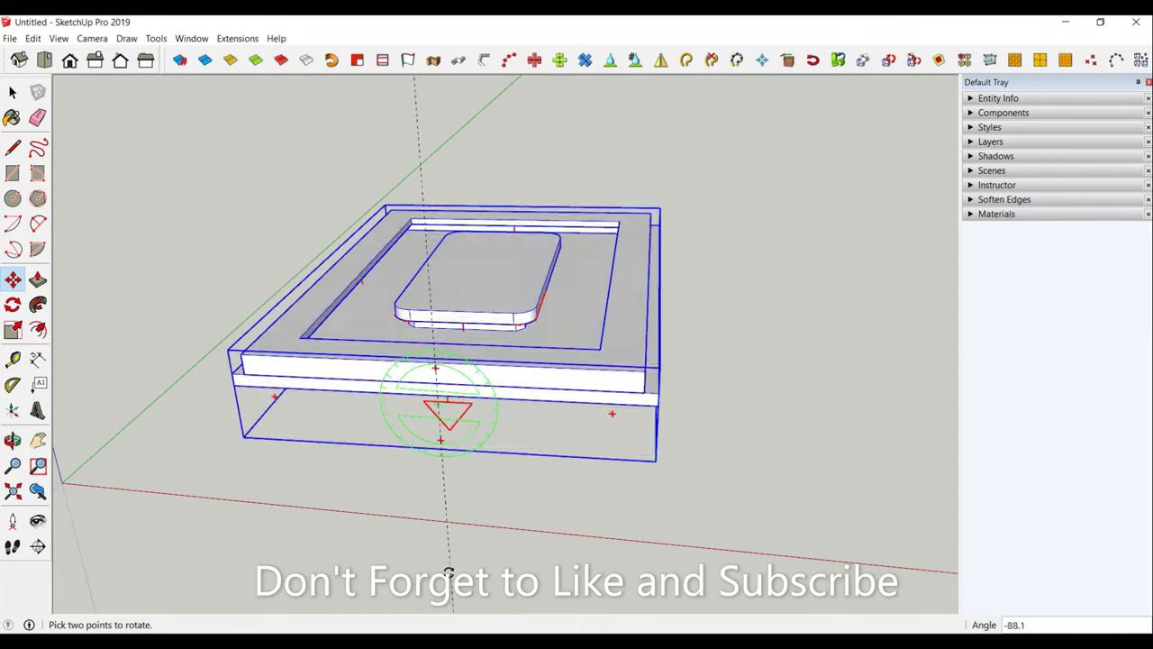
{"action": "left_click", "coordinate": [442, 570]}
{"action": "middle_click_drag", "start_coordinate": [373, 502], "coordinate": [435, 464]}
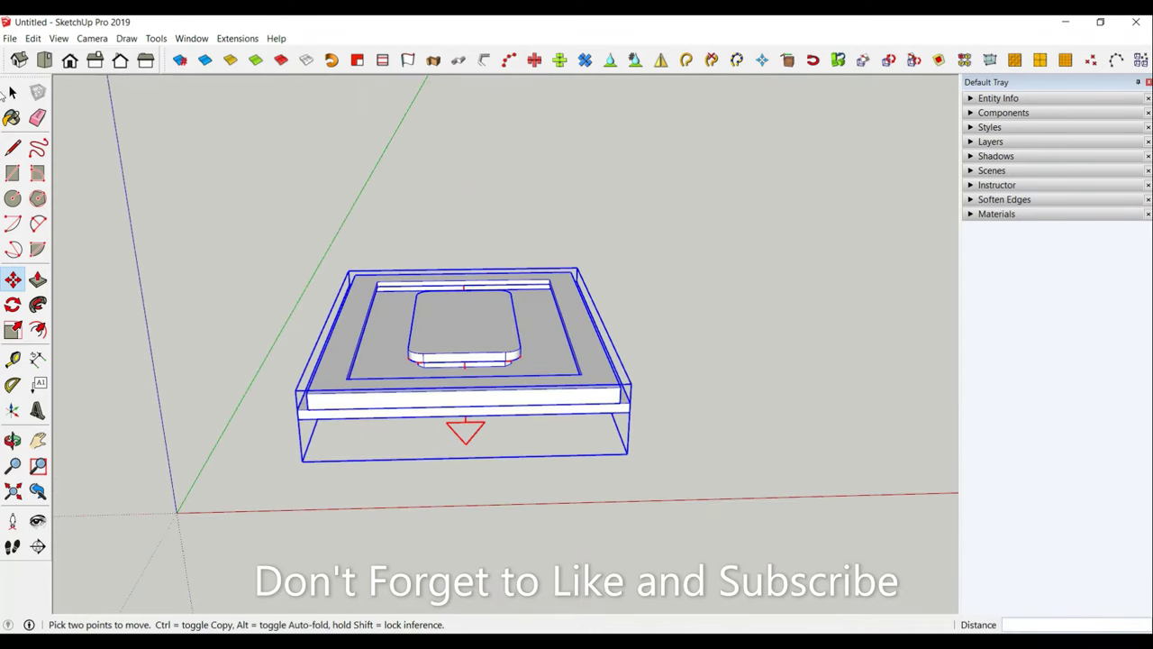
{"action": "key", "text": "space"}
{"action": "left_click", "coordinate": [271, 220]}
{"action": "key", "text": "o"}
{"action": "left_click_drag", "start_coordinate": [271, 220], "coordinate": [281, 296]}
Explode the frame group into loose geometry
{"action": "key", "text": "space"}
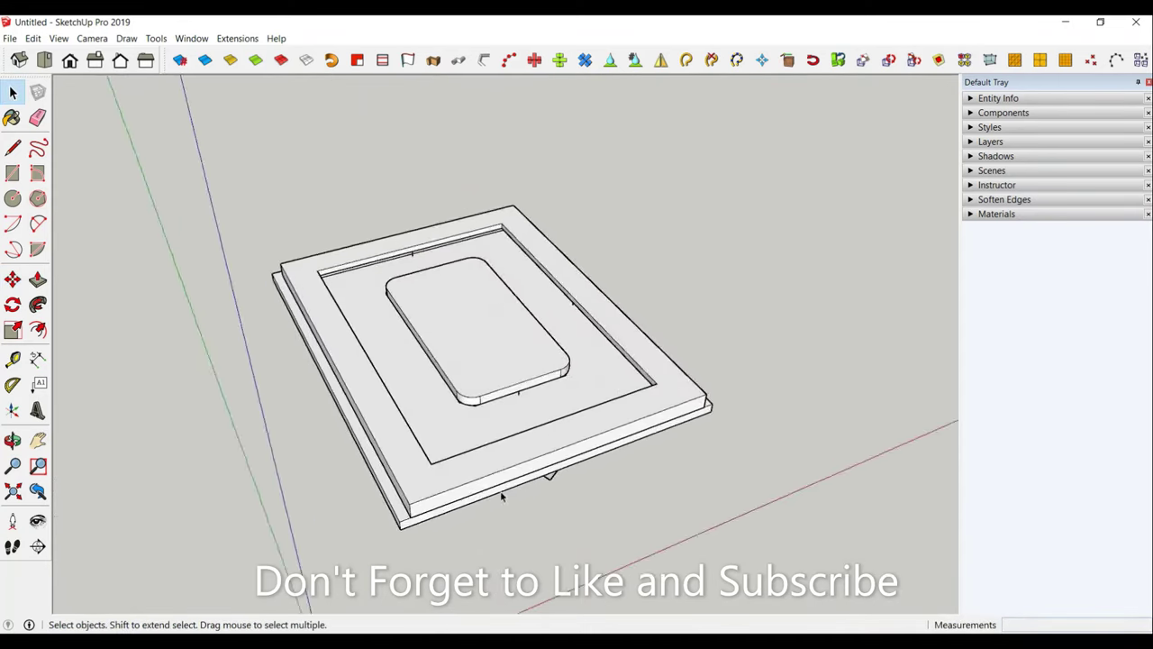
{"action": "middle_click_drag", "start_coordinate": [281, 296], "coordinate": [489, 497]}
{"action": "left_click", "coordinate": [489, 497]}
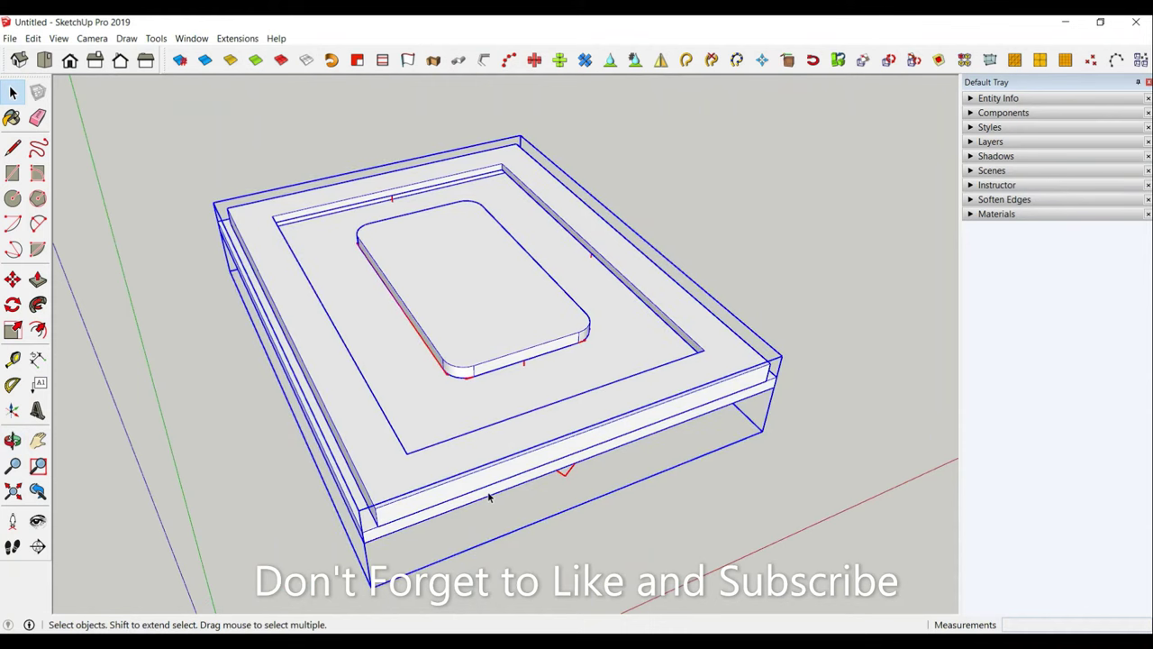
{"action": "right_click", "coordinate": [478, 482]}
{"action": "left_click", "coordinate": [530, 249]}
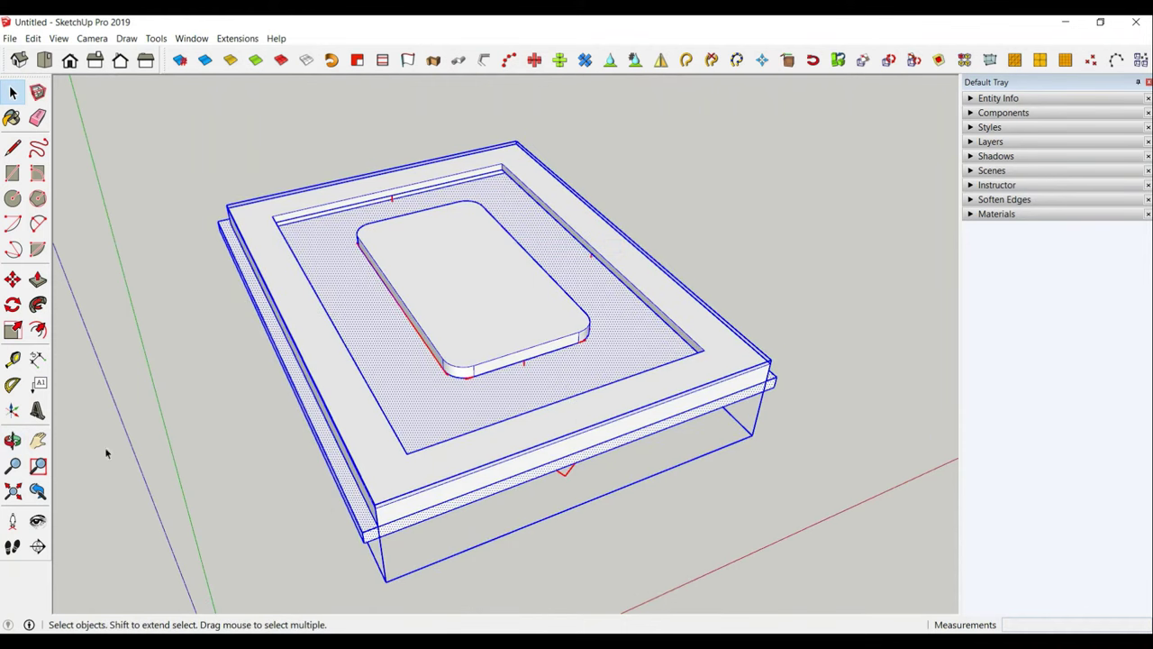
{"action": "left_click", "coordinate": [248, 404]}
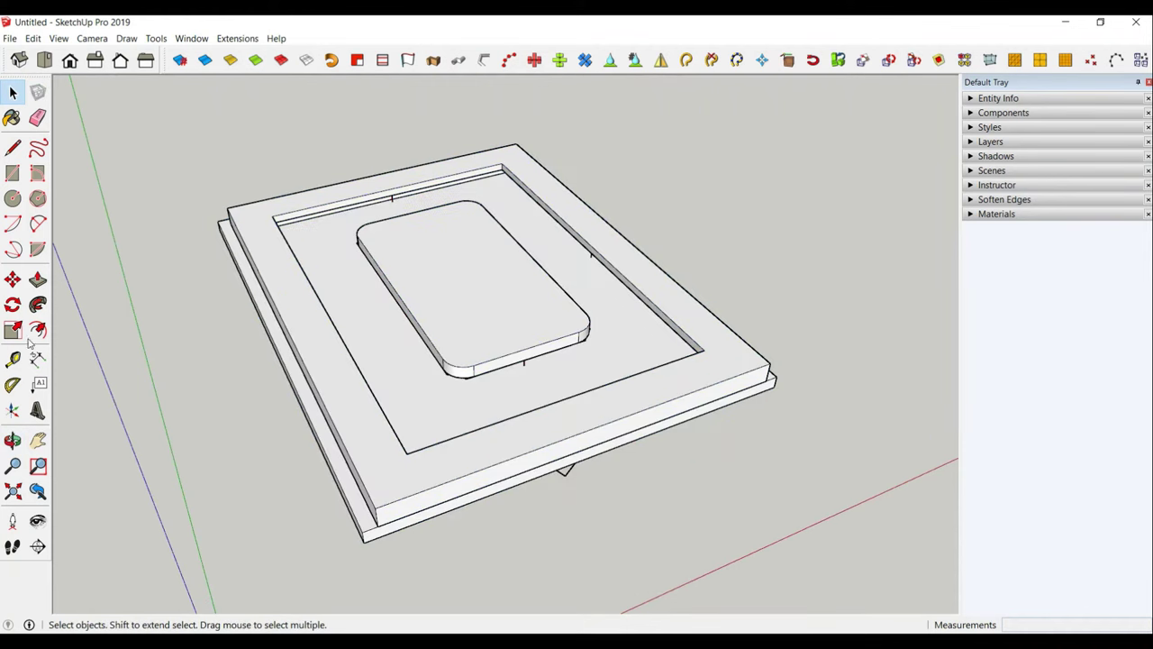
Push/Pull the base slab's lower face to 15 cm thick; abandon an offset attempt
{"action": "left_click", "coordinate": [37, 279]}
{"action": "left_click_drag", "start_coordinate": [473, 511], "coordinate": [498, 526]}
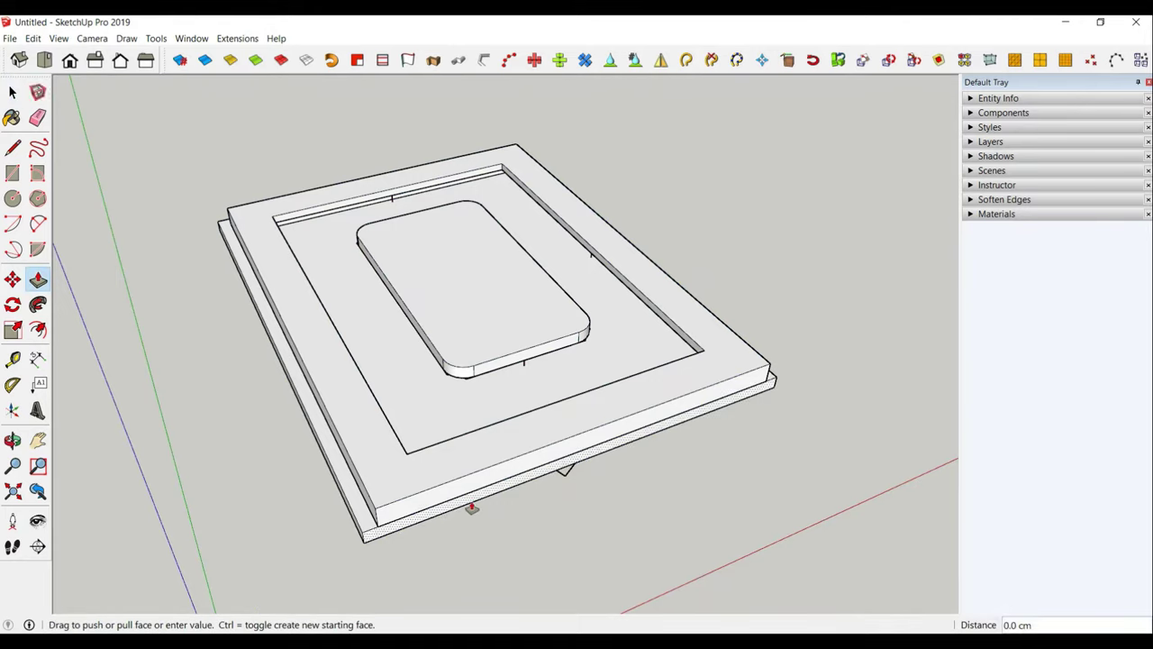
{"action": "key", "text": "Return"}
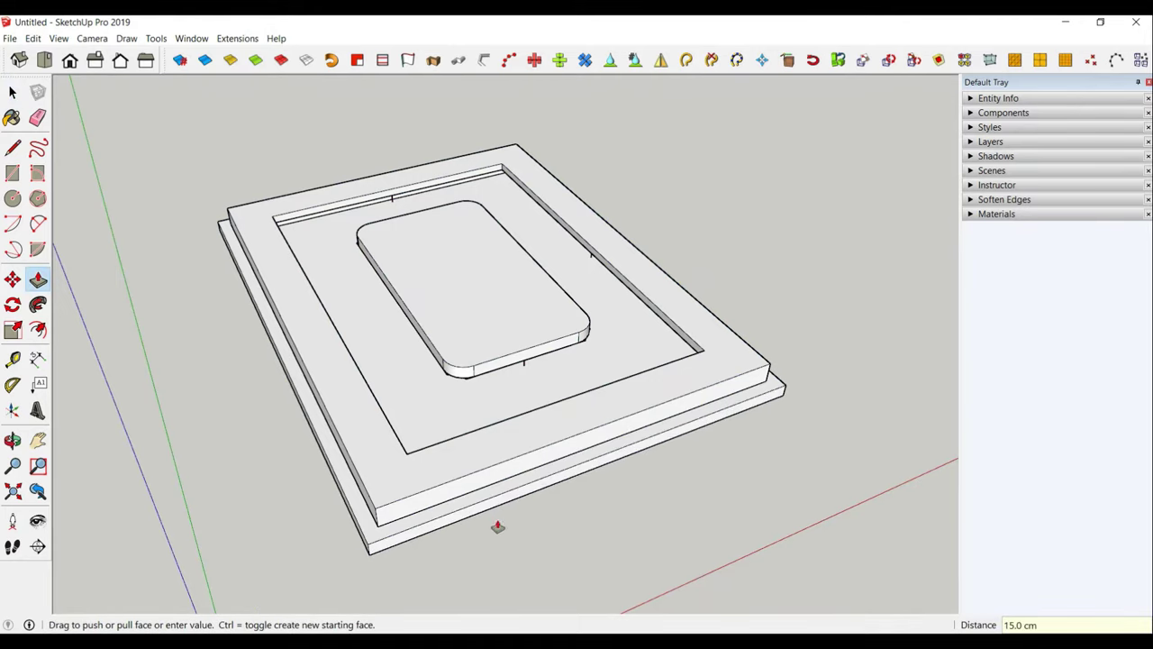
{"action": "left_click", "coordinate": [37, 330]}
{"action": "left_click", "coordinate": [262, 458]}
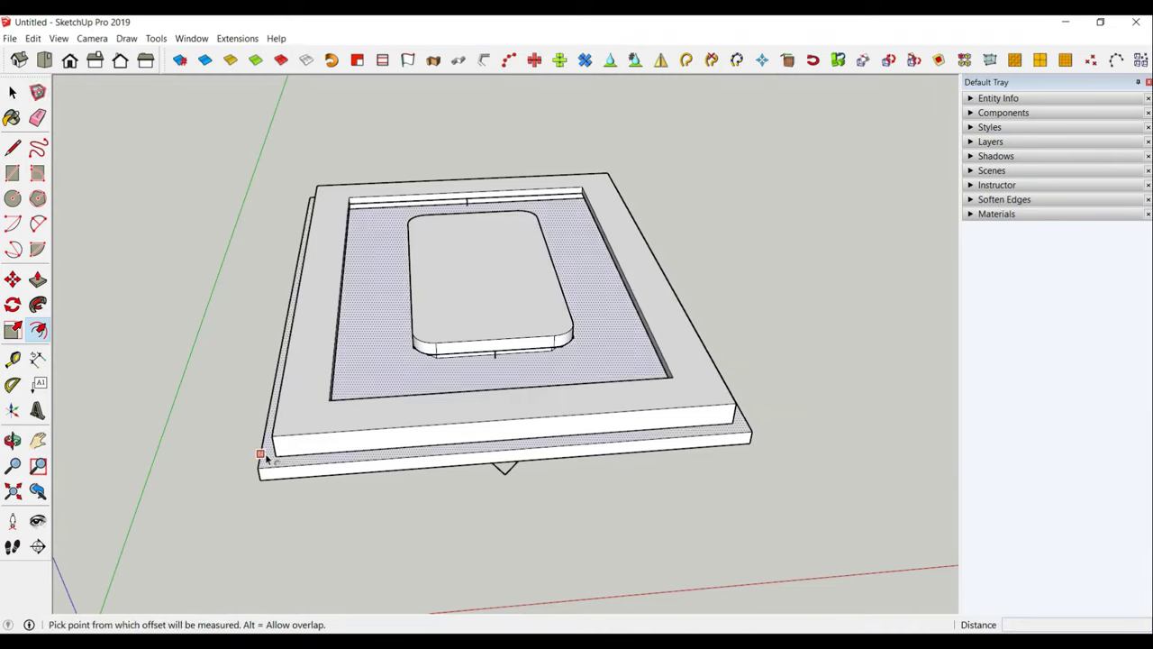
{"action": "left_click", "coordinate": [266, 458]}
{"action": "type", "text": "15"}
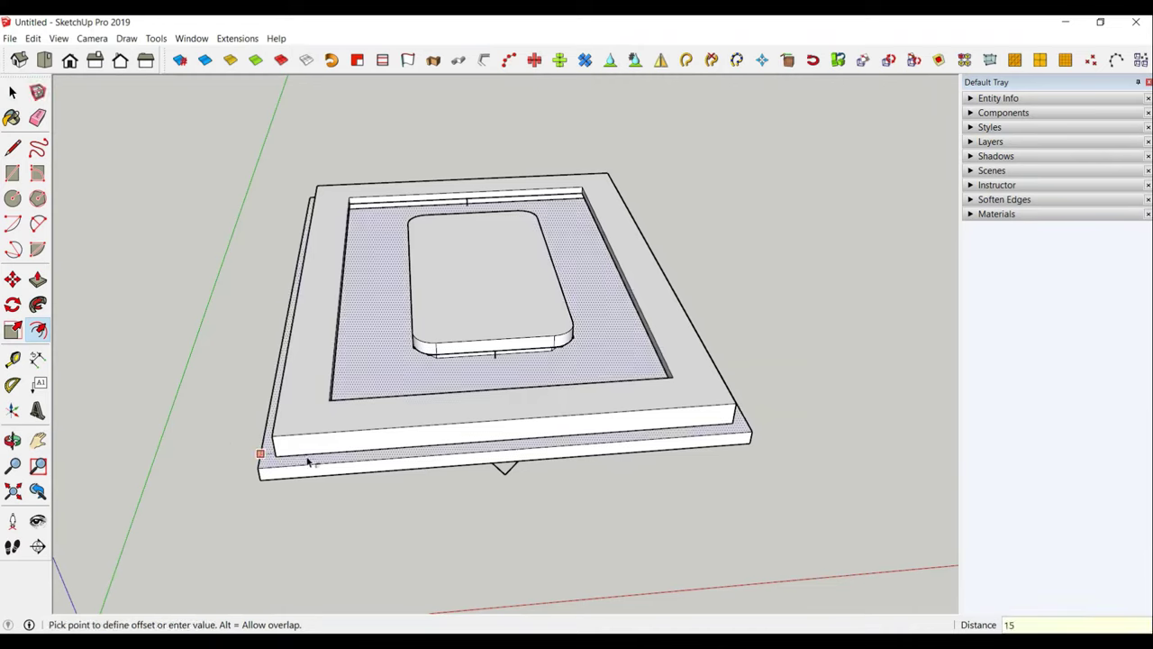
{"action": "key", "text": "Escape"}
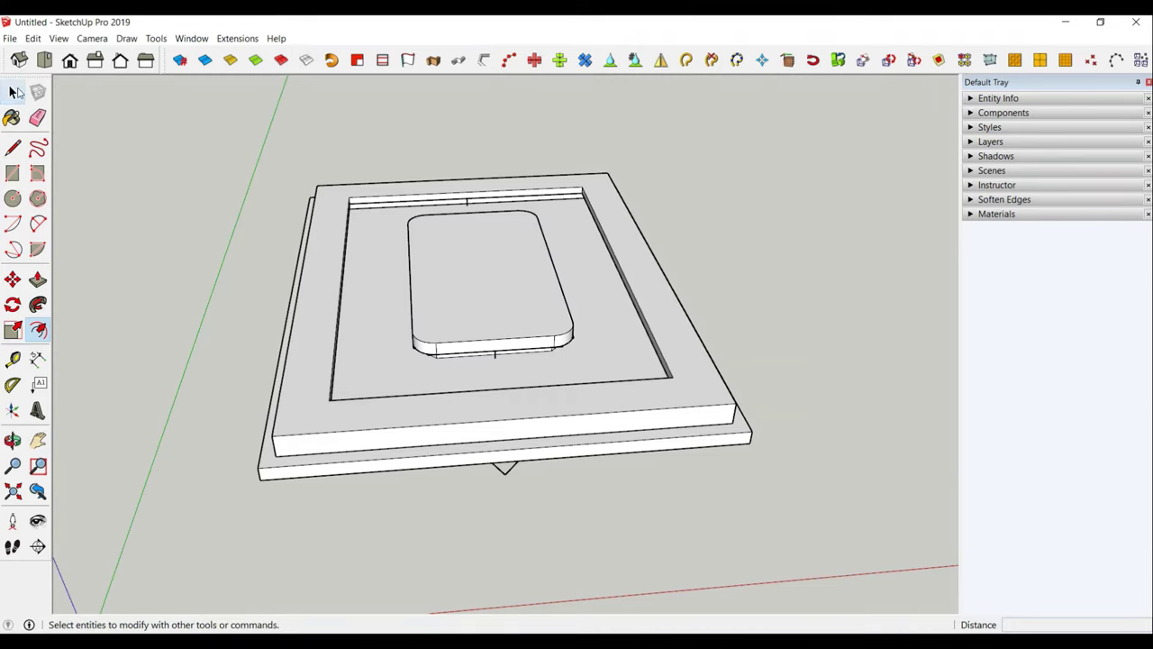
Push the base slab's front side face out 16.8 cm
{"action": "left_click", "coordinate": [12, 92]}
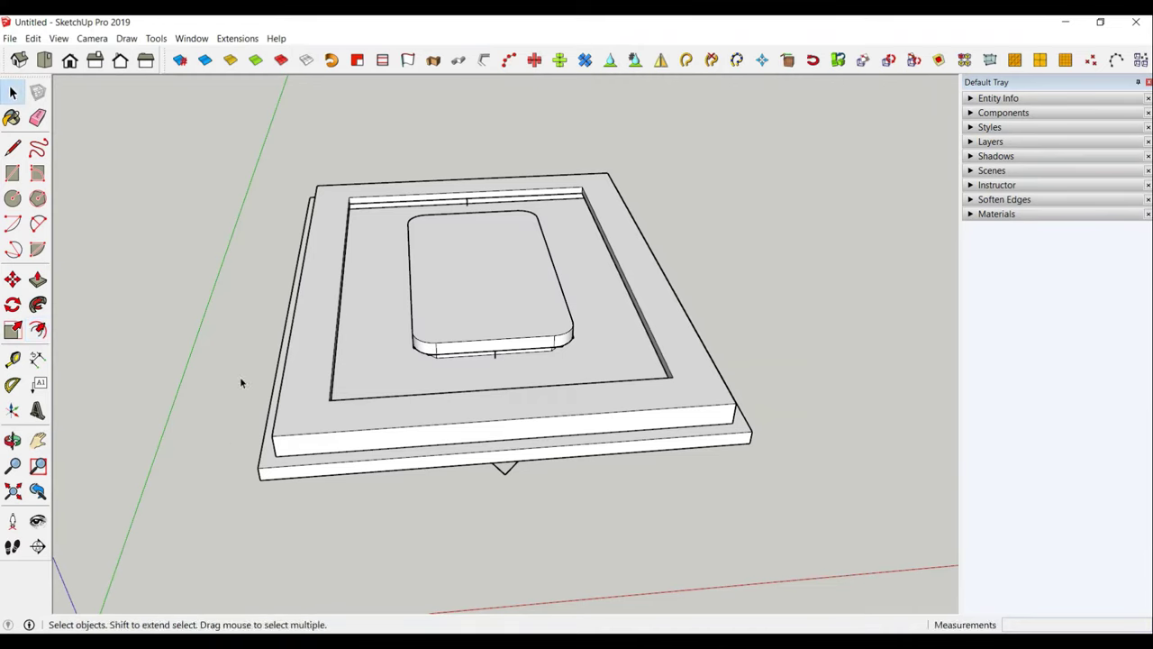
{"action": "left_click", "coordinate": [37, 280]}
{"action": "scroll", "coordinate": [204, 422], "scroll_direction": "up", "scroll_amount": 2}
{"action": "left_click", "coordinate": [259, 512]}
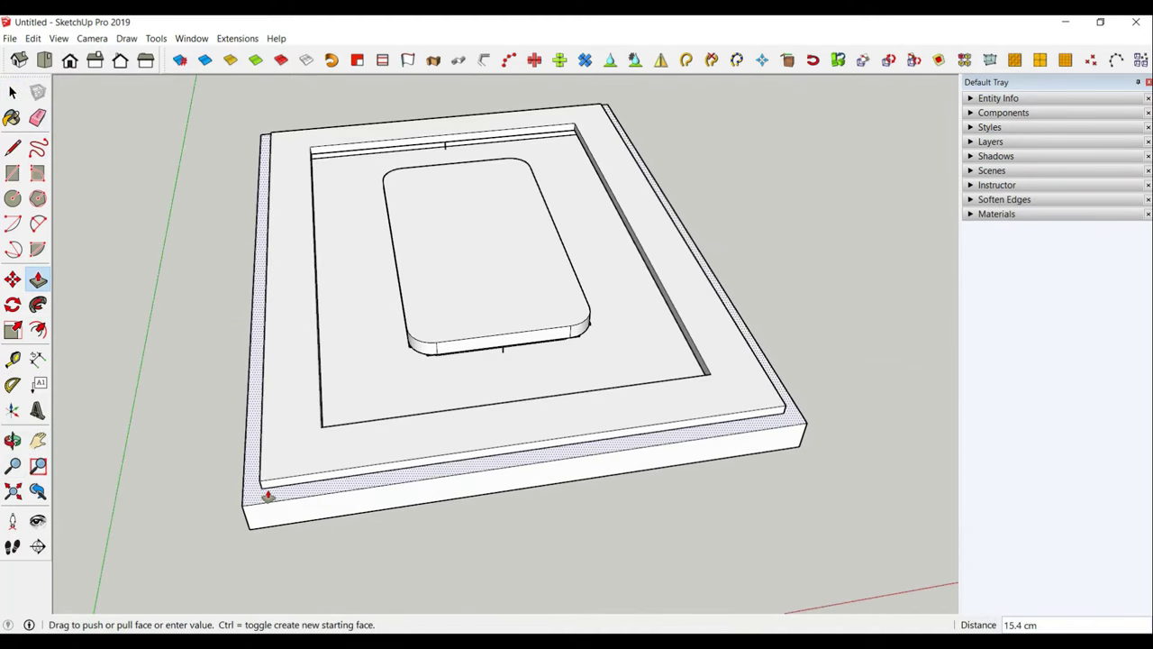
{"action": "left_click", "coordinate": [265, 496]}
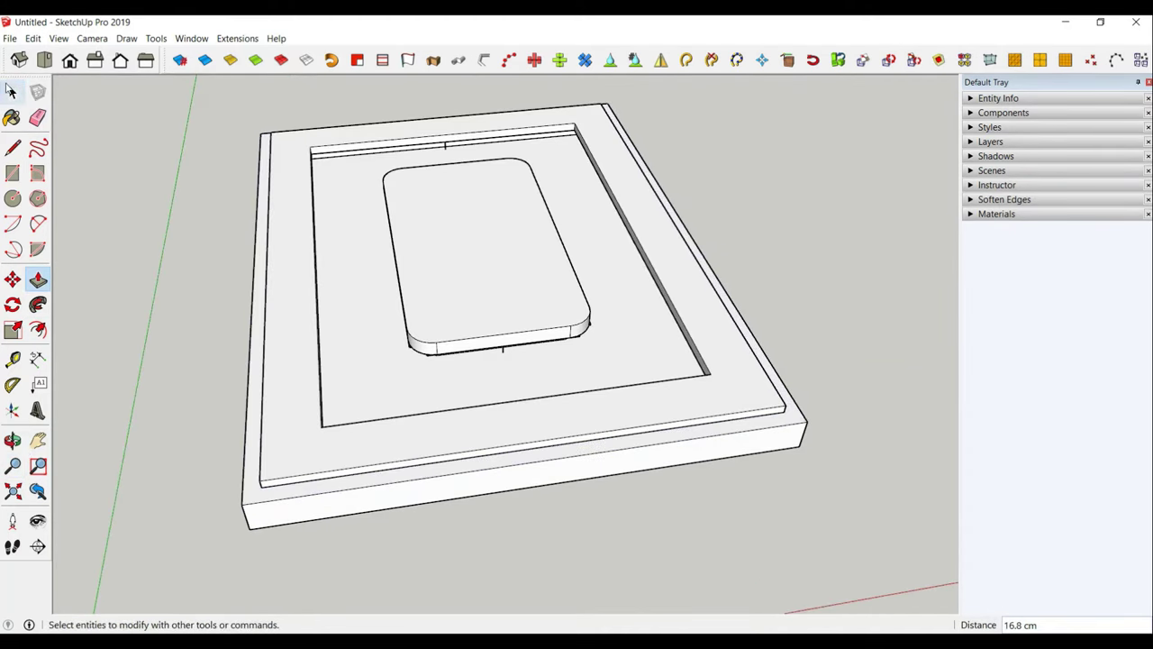
{"action": "left_click", "coordinate": [13, 92]}
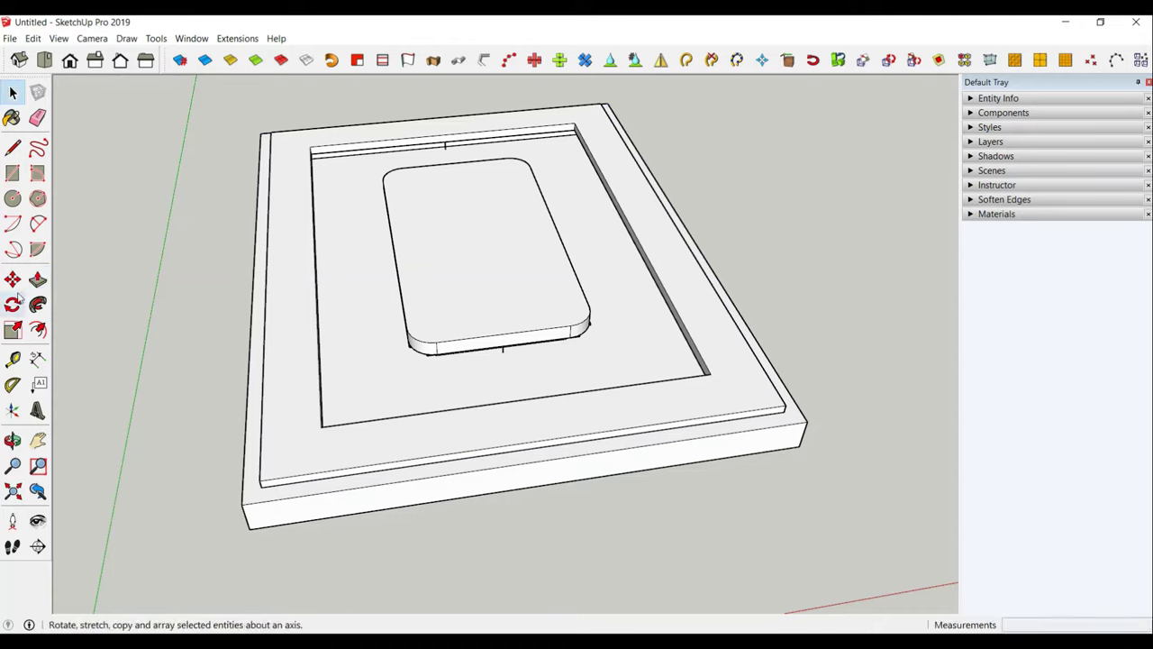
Place two crossing guide lines, the first 25 cm in from the frame edge
{"action": "left_click", "coordinate": [12, 359]}
{"action": "left_click", "coordinate": [268, 346]}
{"action": "type", "text": "25"}
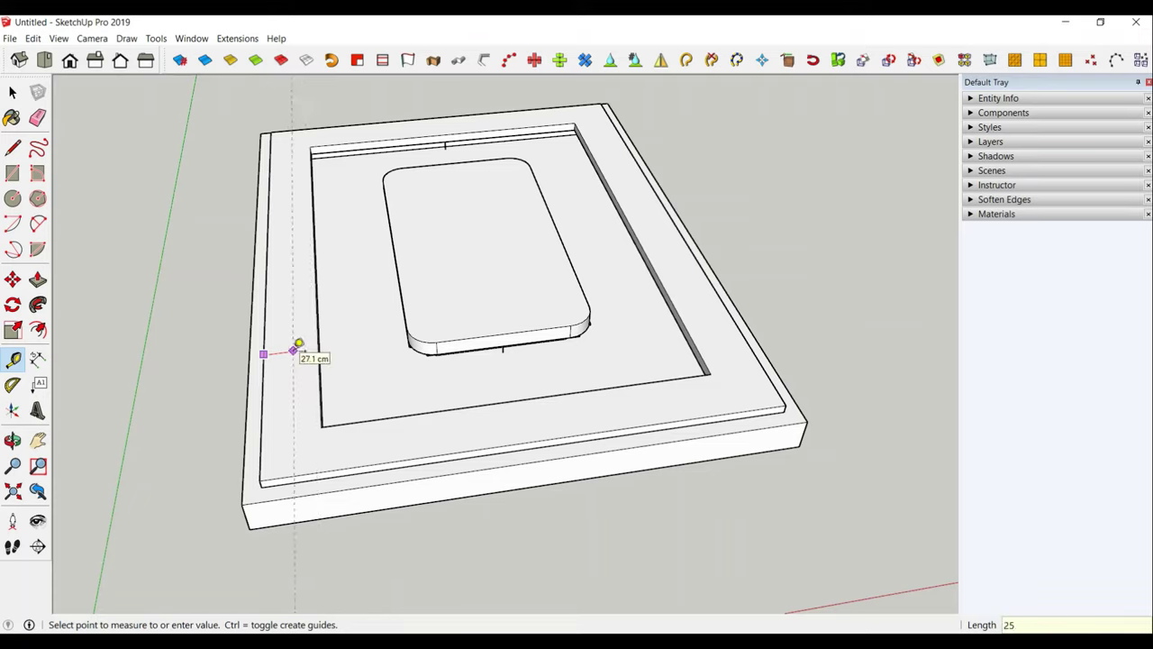
{"action": "key", "text": "Return"}
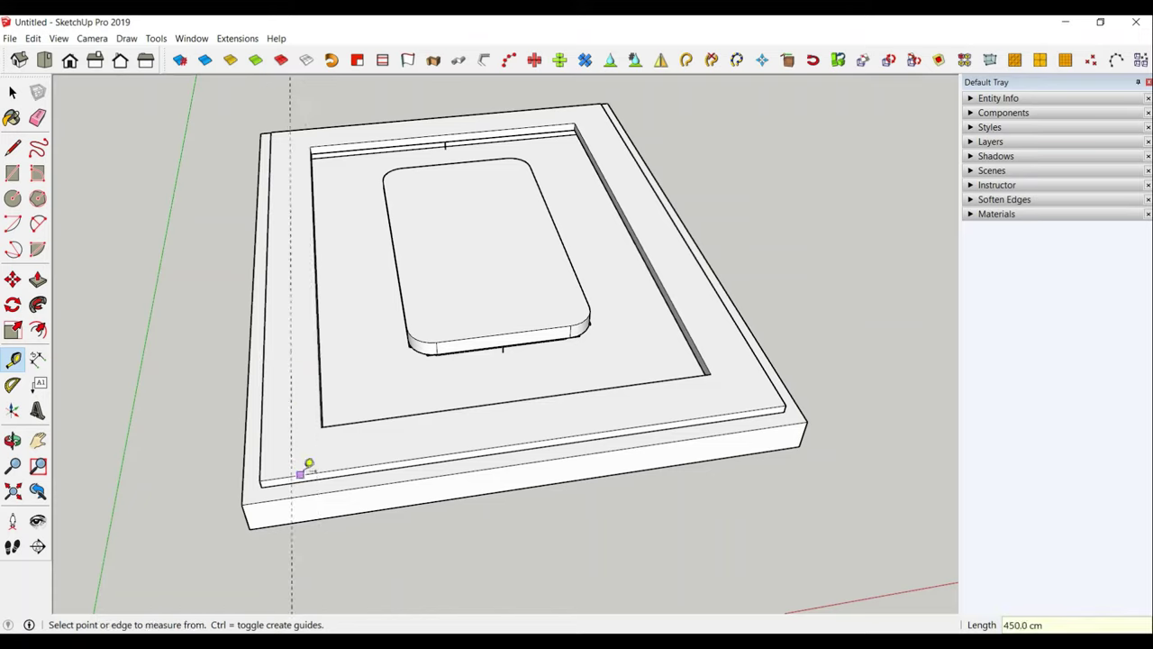
{"action": "left_click", "coordinate": [309, 463]}
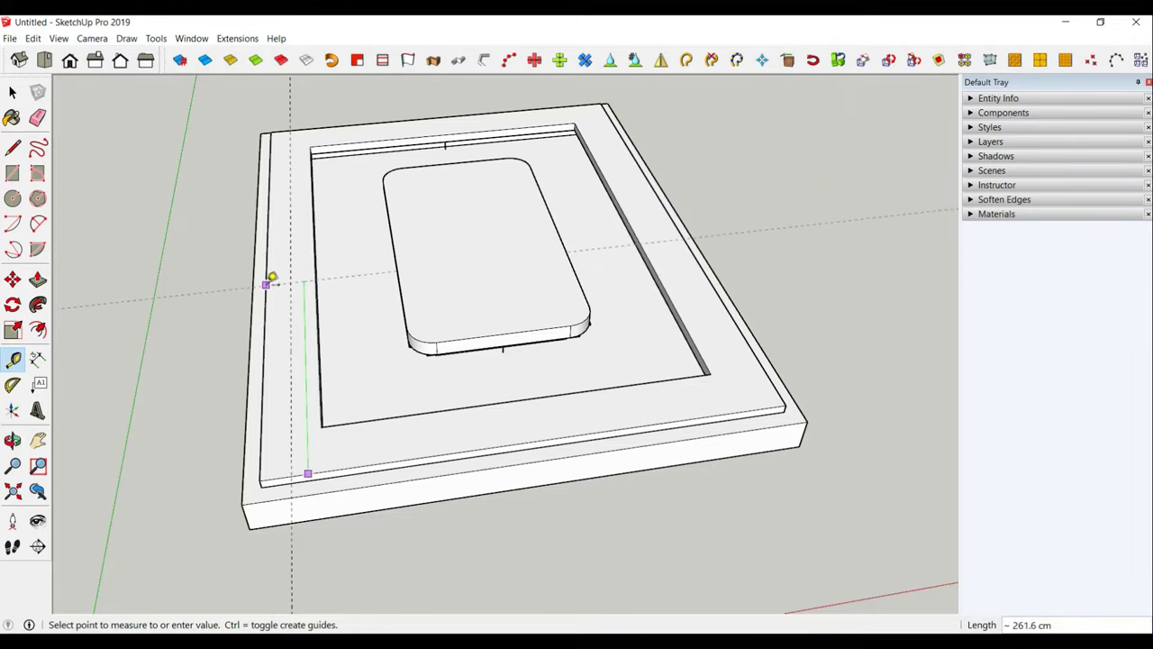
{"action": "left_click", "coordinate": [272, 259]}
{"action": "mouse_move", "coordinate": [273, 257]}
{"action": "middle_mouse_down"}
{"action": "mouse_move", "coordinate": [484, 319]}
{"action": "mouse_move", "coordinate": [546, 381]}
{"action": "middle_mouse_up"}
Start a circle centred on the guide lines' intersection for the downlight
{"action": "left_click", "coordinate": [13, 198]}
{"action": "mouse_move", "coordinate": [388, 423]}
{"action": "middle_mouse_down"}
{"action": "mouse_move", "coordinate": [445, 454]}
{"action": "mouse_move", "coordinate": [459, 438]}
{"action": "middle_mouse_up"}
{"action": "left_click", "coordinate": [450, 434]}
{"action": "left_click", "coordinate": [451, 434]}
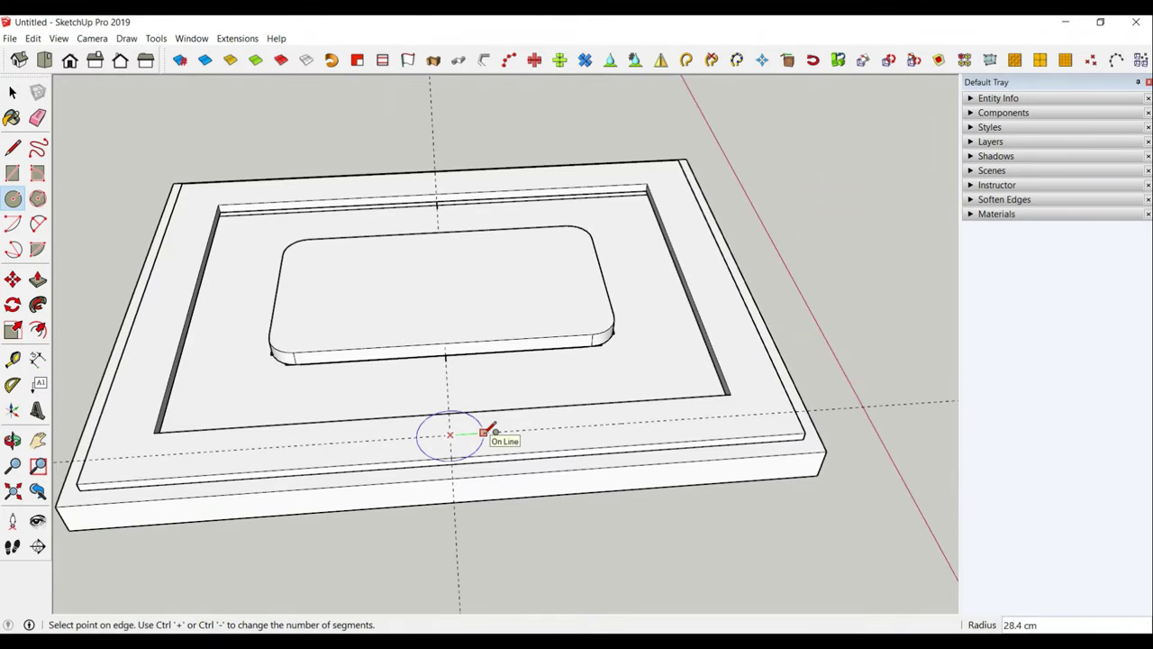
Draw an 8 cm radius circle and offset its edge 2 cm inward
{"action": "key", "text": "Return"}
{"action": "scroll", "coordinate": [450, 436], "scroll_direction": "up", "scroll_amount": 3}
{"action": "scroll", "coordinate": [459, 424], "scroll_direction": "up", "scroll_amount": 3}
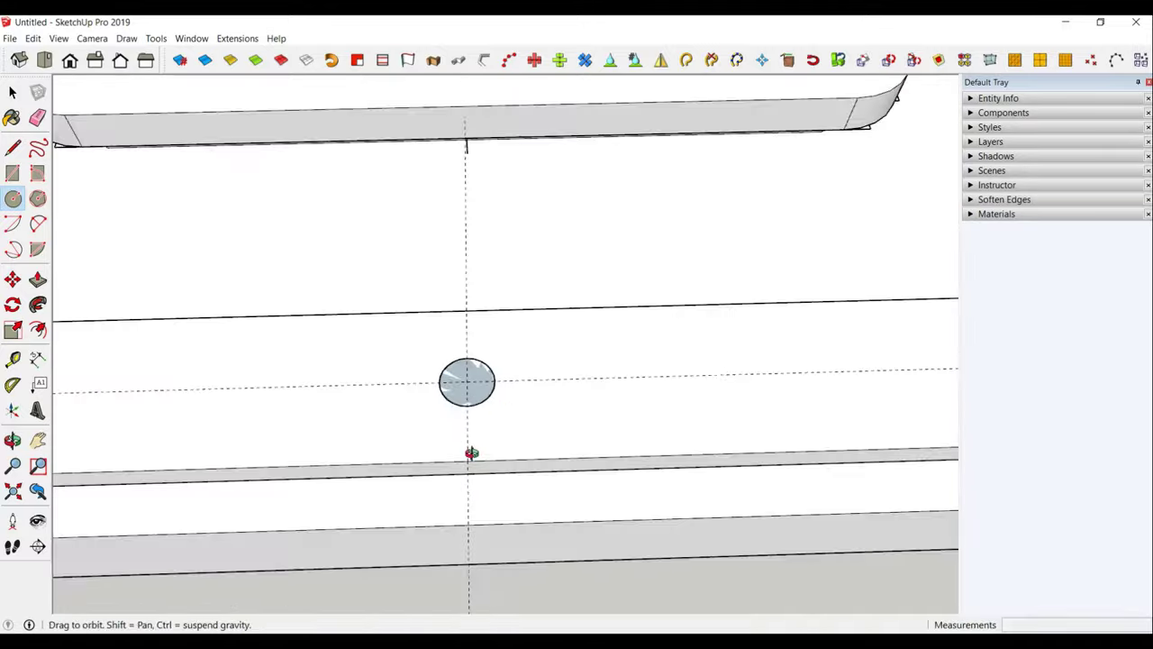
{"action": "middle_click_drag", "start_coordinate": [471, 456], "coordinate": [498, 399]}
{"action": "left_click", "coordinate": [38, 330]}
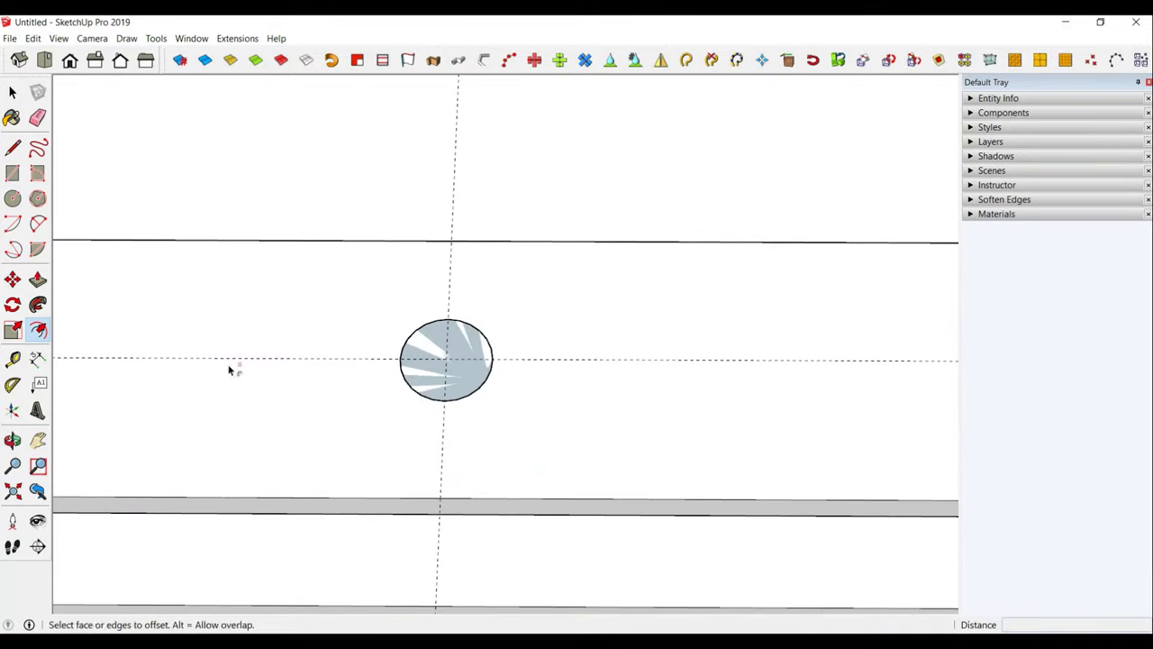
{"action": "middle_click_drag", "start_coordinate": [438, 330], "coordinate": [509, 341]}
{"action": "left_click", "coordinate": [509, 340]}
{"action": "type", "text": "2"}
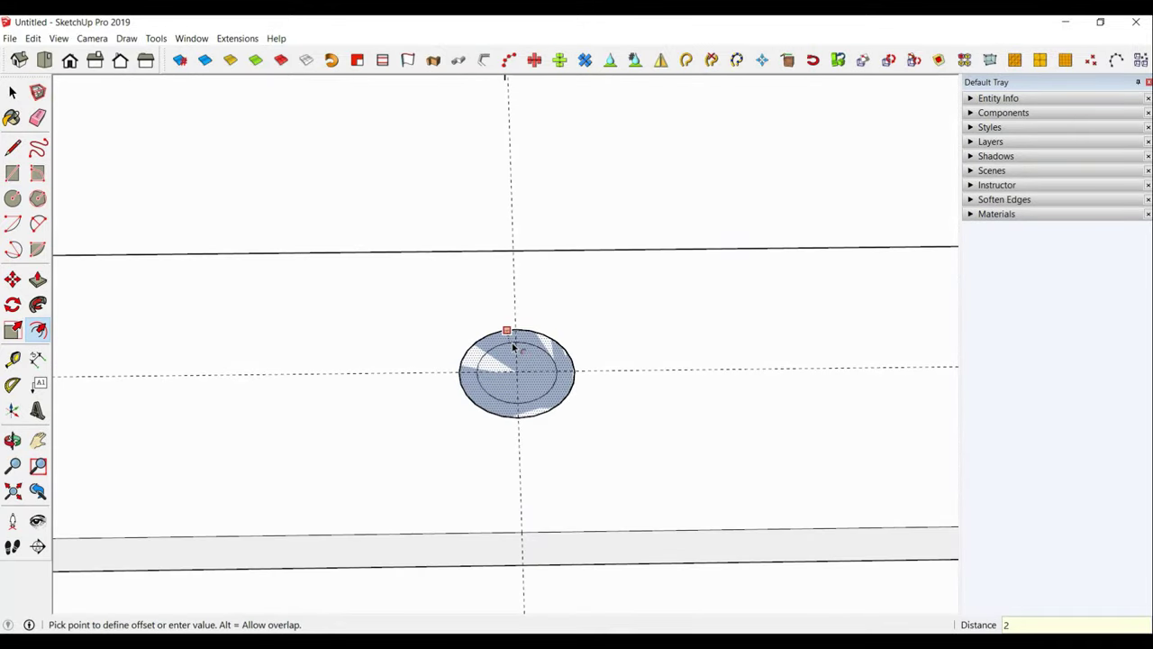
{"action": "key", "text": "Return"}
Raise the outer ring 1.5 cm and select the whole ring for grouping
{"action": "left_click", "coordinate": [38, 279]}
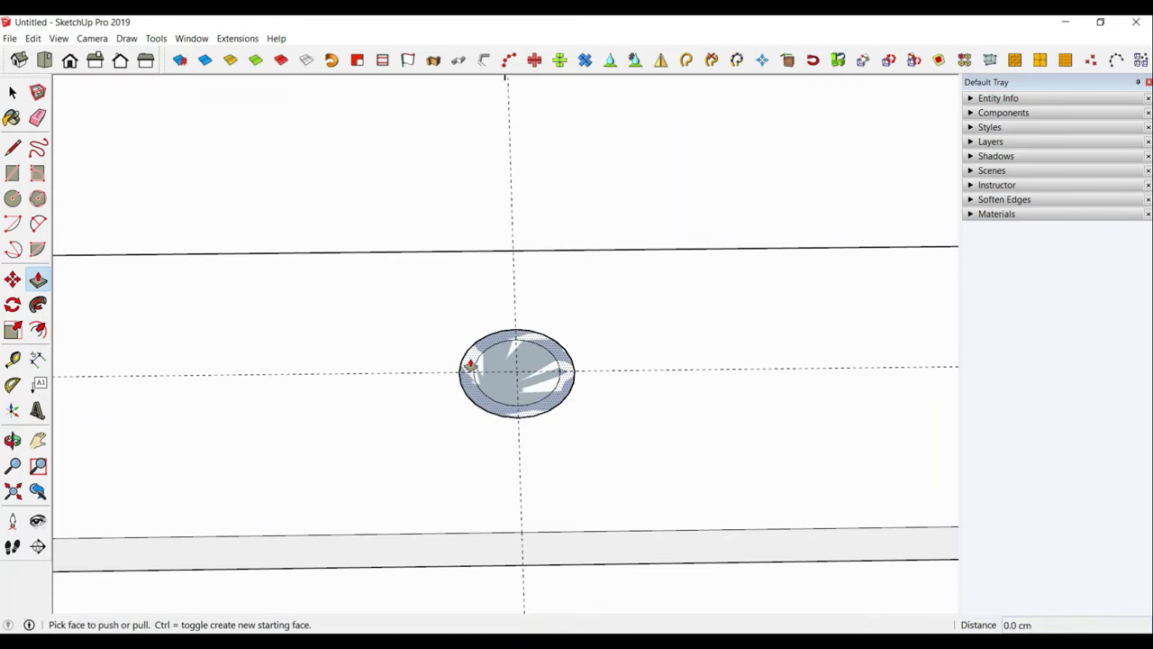
{"action": "left_click", "coordinate": [470, 364]}
{"action": "type", "text": "1.5"}
{"action": "key", "text": "Return"}
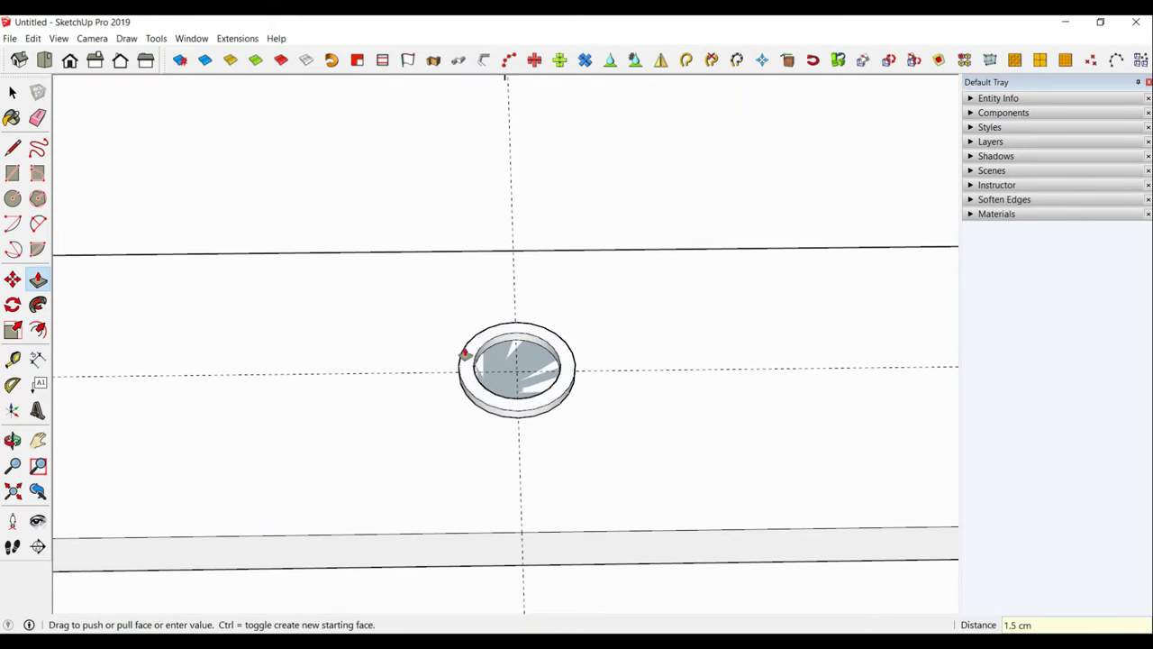
{"action": "scroll", "coordinate": [588, 430], "scroll_direction": "up", "scroll_amount": 2}
{"action": "key", "text": "space"}
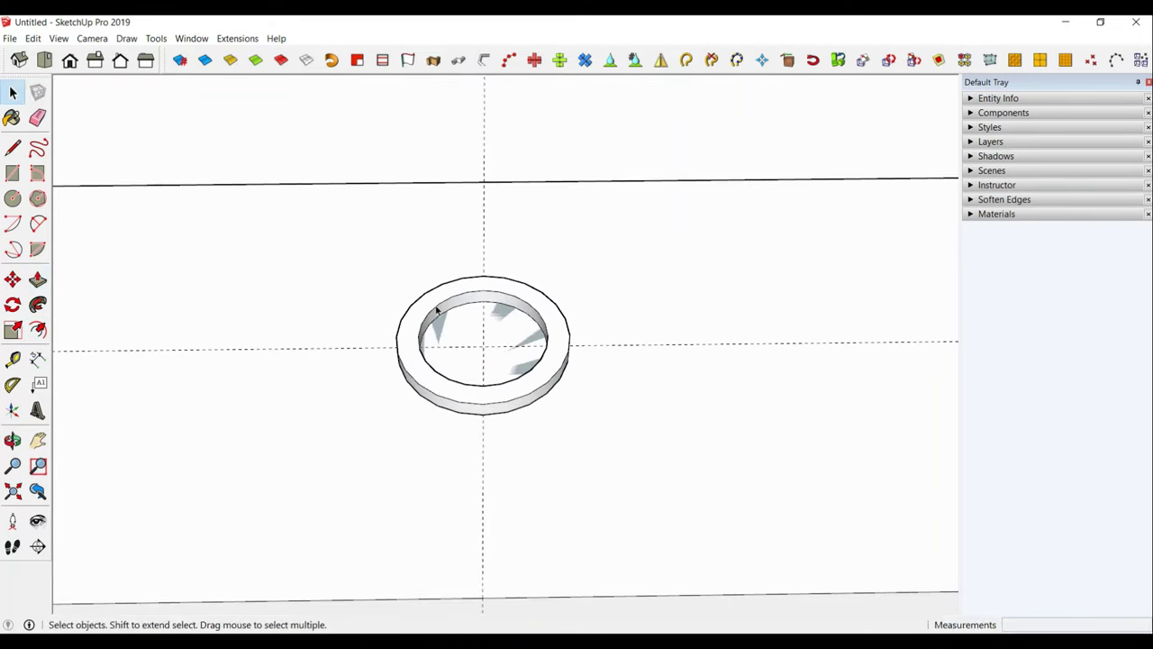
{"action": "triple_click", "coordinate": [436, 310]}
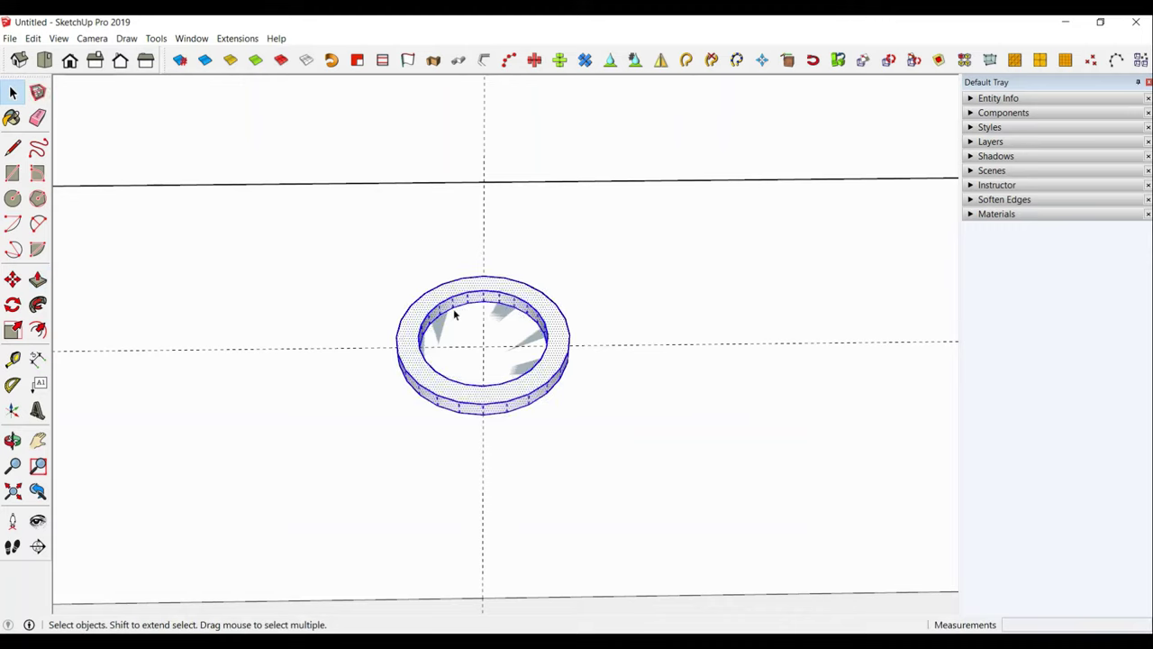
{"action": "right_click", "coordinate": [441, 305]}
Group the ring and turn the group into a component
{"action": "left_click", "coordinate": [478, 376]}
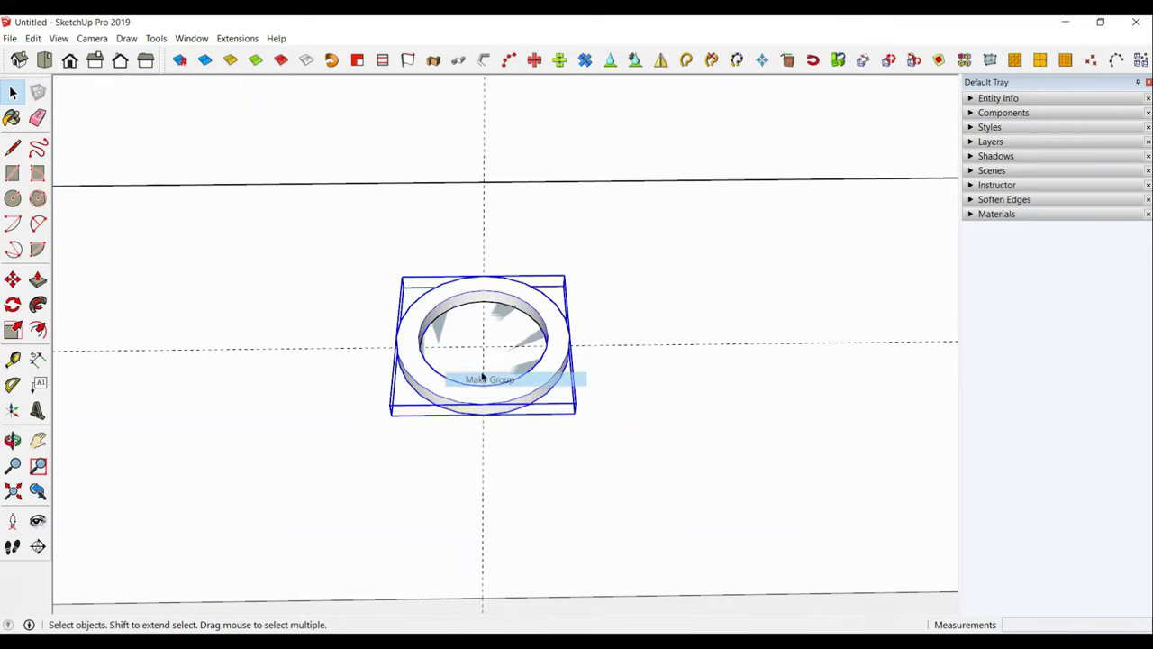
{"action": "right_click", "coordinate": [420, 311]}
{"action": "left_click", "coordinate": [446, 410]}
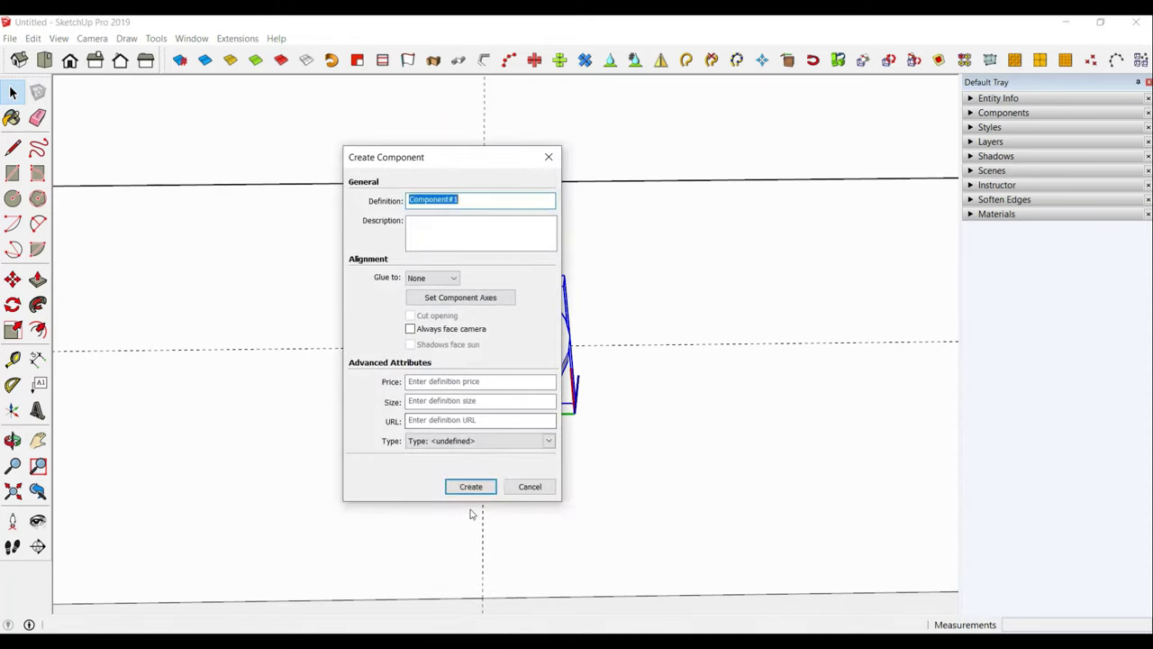
{"action": "left_click", "coordinate": [468, 485]}
{"action": "scroll", "coordinate": [448, 342], "scroll_direction": "up", "scroll_amount": 3}
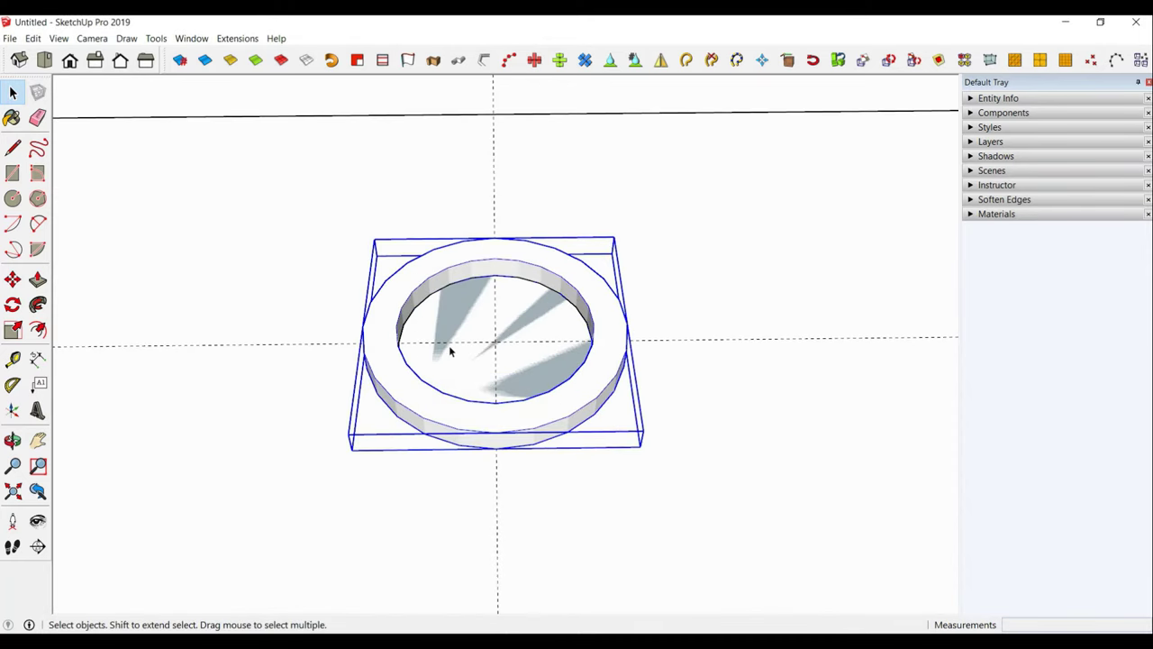
{"action": "key", "text": "ctrl+t"}
Push the ring's inner face up 0.5 cm
{"action": "left_click", "coordinate": [37, 279]}
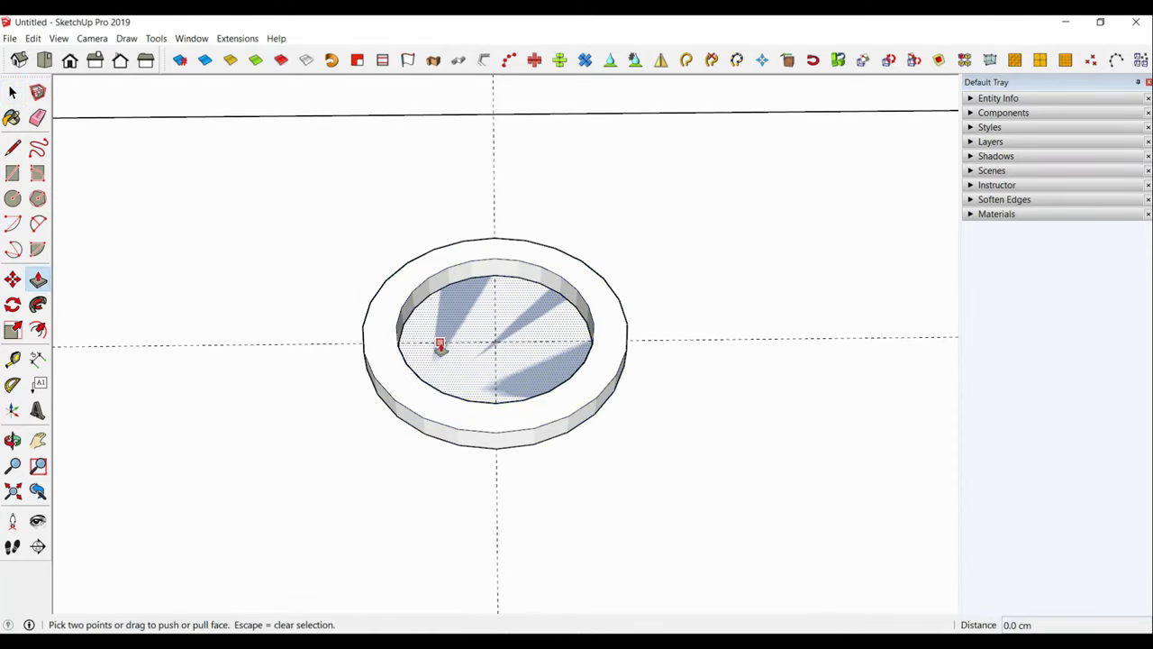
{"action": "left_click", "coordinate": [437, 344]}
{"action": "type", "text": "5"}
{"action": "key", "text": "Return"}
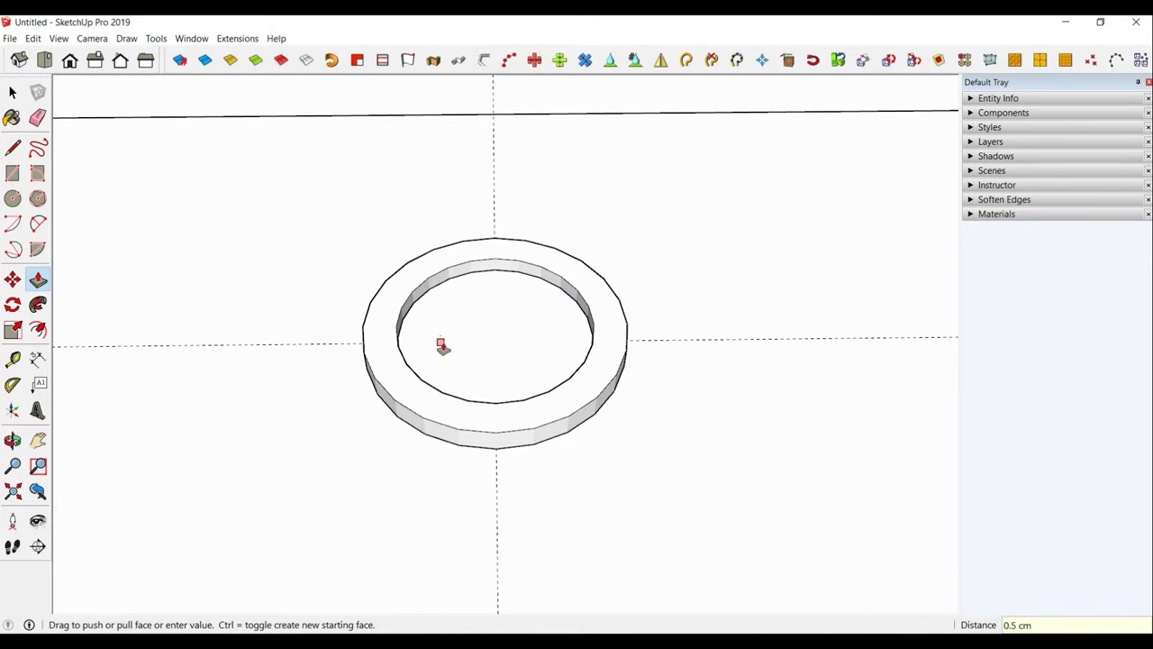
{"action": "key", "text": "space"}
Group the ring geometry, make it a component, then wrap that component in a group
{"action": "double_click", "coordinate": [436, 360]}
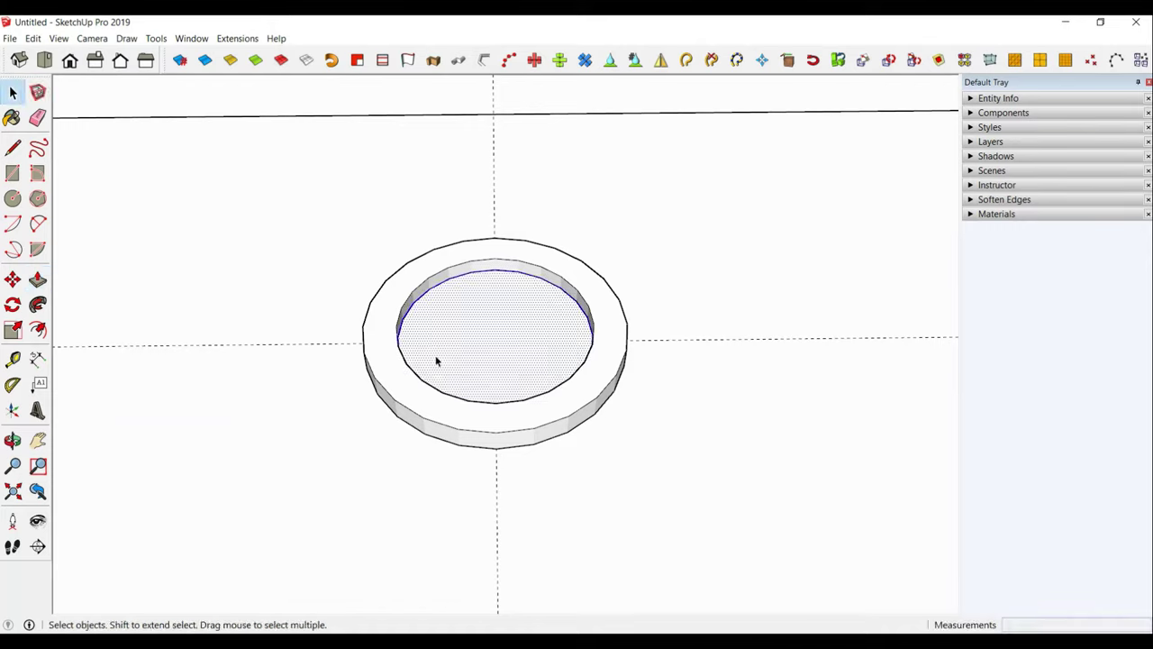
{"action": "right_click", "coordinate": [435, 360]}
{"action": "left_click", "coordinate": [504, 380]}
{"action": "right_click", "coordinate": [484, 359]}
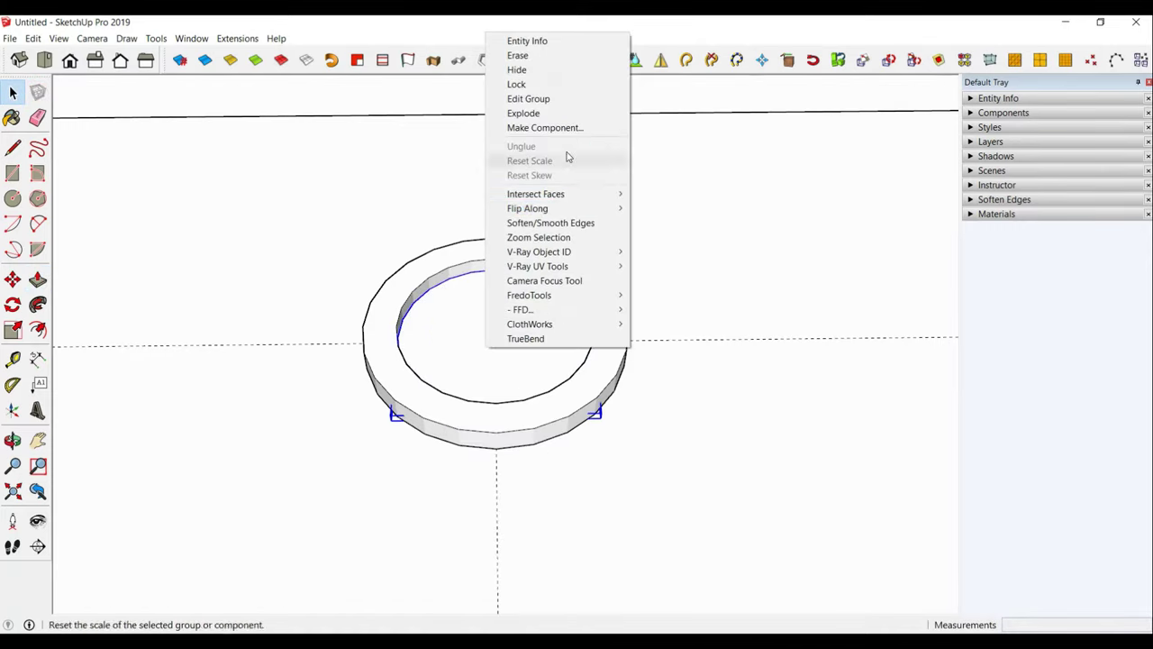
{"action": "left_click", "coordinate": [577, 128]}
{"action": "left_click", "coordinate": [469, 484]}
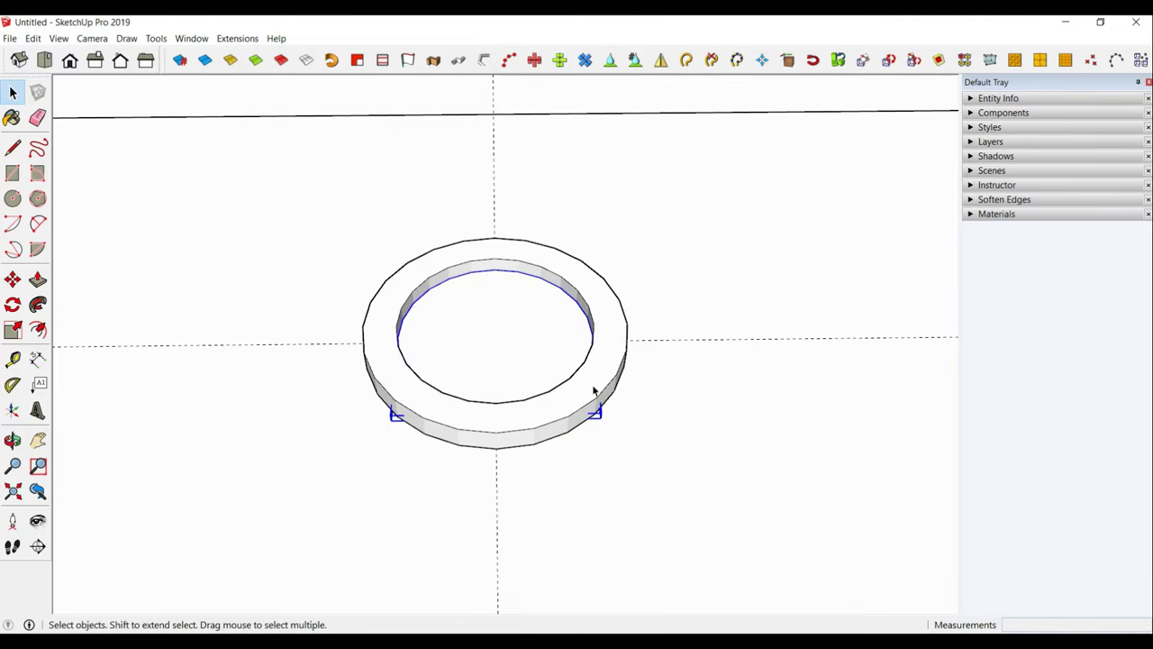
{"action": "left_click", "coordinate": [569, 389]}
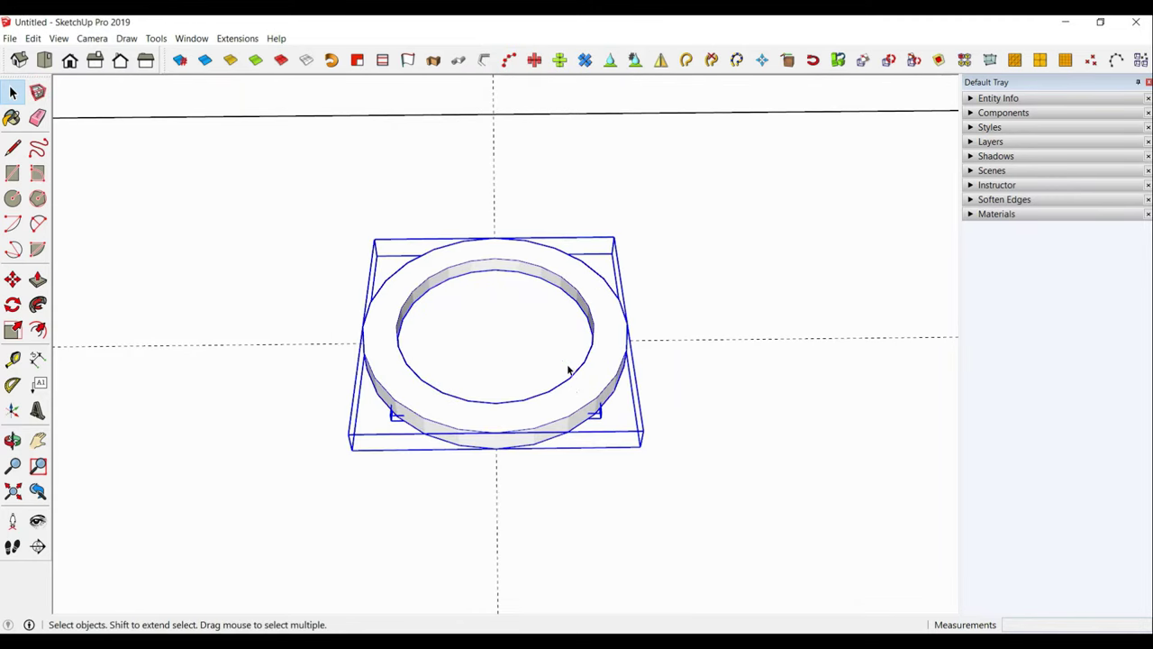
{"action": "right_click", "coordinate": [598, 393]}
{"action": "left_click", "coordinate": [678, 172]}
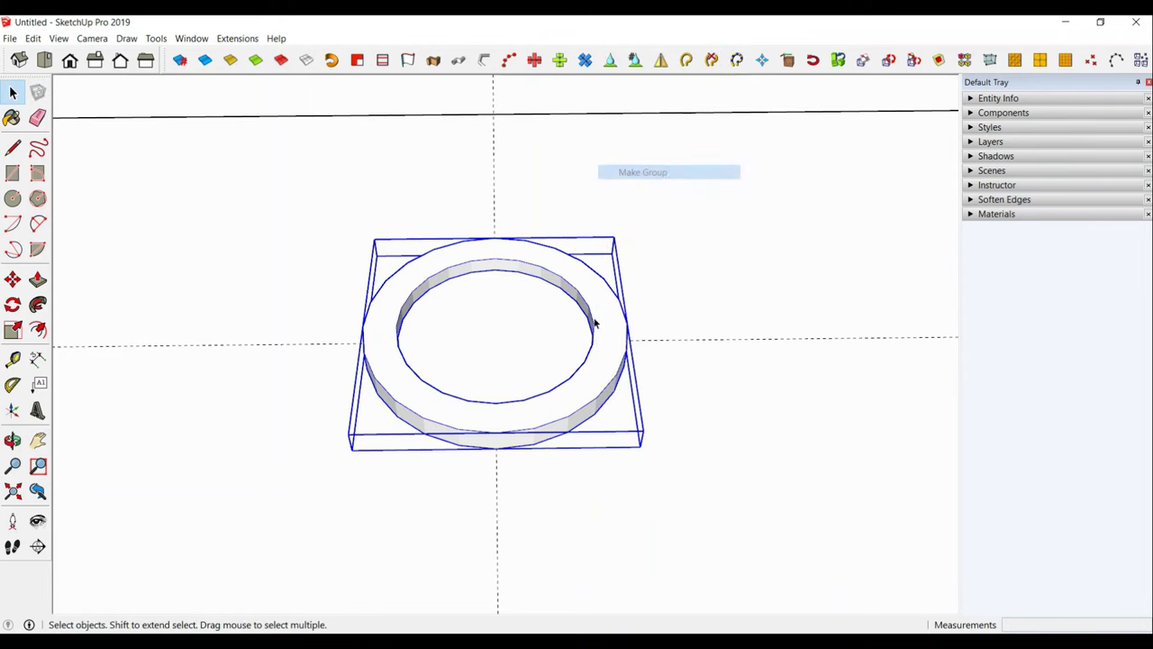
{"action": "scroll", "coordinate": [379, 410], "scroll_direction": "down", "scroll_amount": 2}
Copy the downlight ring 160 cm along the frame border
{"action": "scroll", "coordinate": [372, 407], "scroll_direction": "down", "scroll_amount": 3}
{"action": "scroll", "coordinate": [372, 407], "scroll_direction": "down", "scroll_amount": 3}
{"action": "scroll", "coordinate": [373, 407], "scroll_direction": "down", "scroll_amount": 3}
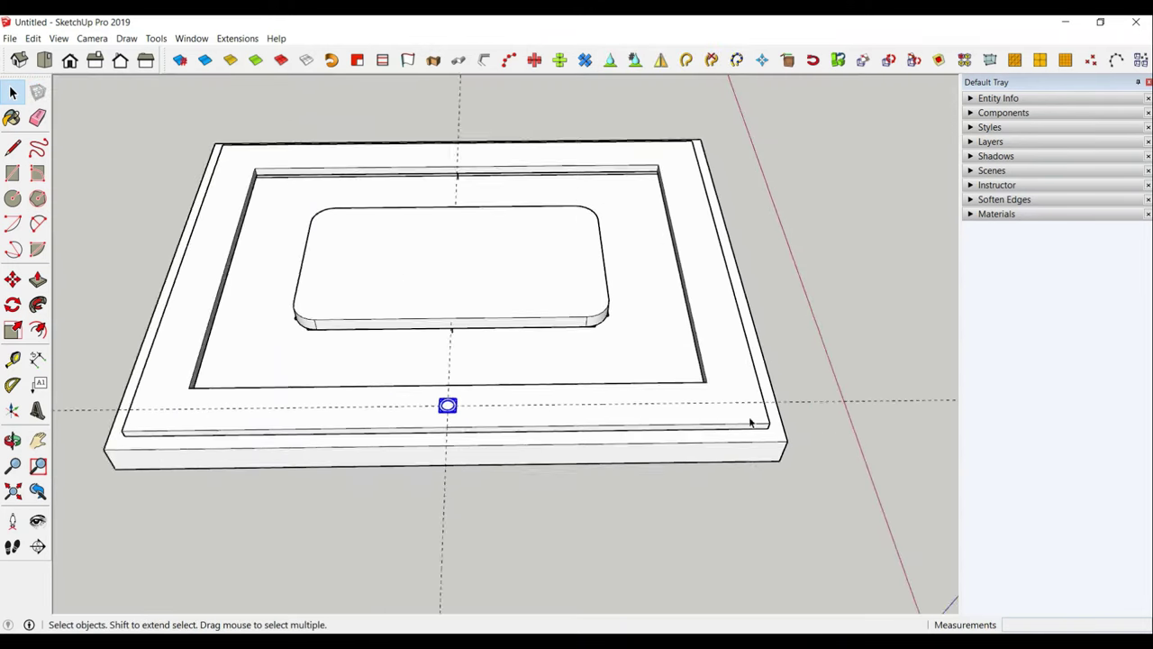
{"action": "scroll", "coordinate": [559, 401], "scroll_direction": "up", "scroll_amount": 1}
{"action": "key", "text": "m"}
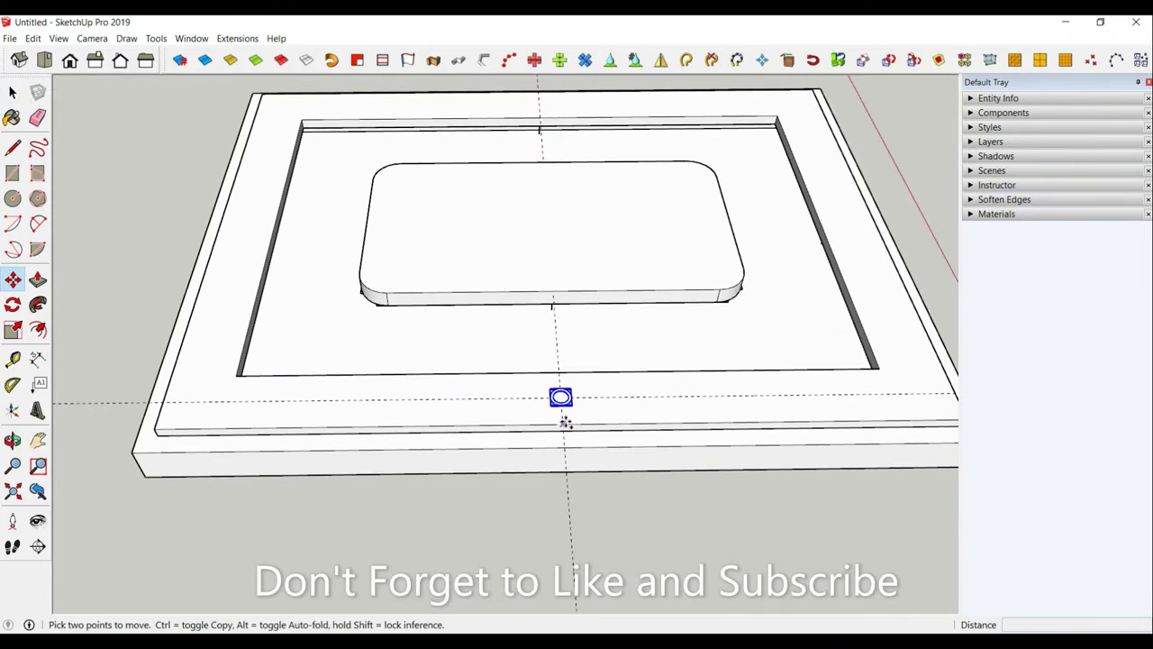
{"action": "key", "text": "ctrl"}
{"action": "left_click", "coordinate": [563, 423]}
{"action": "type", "text": "160"}
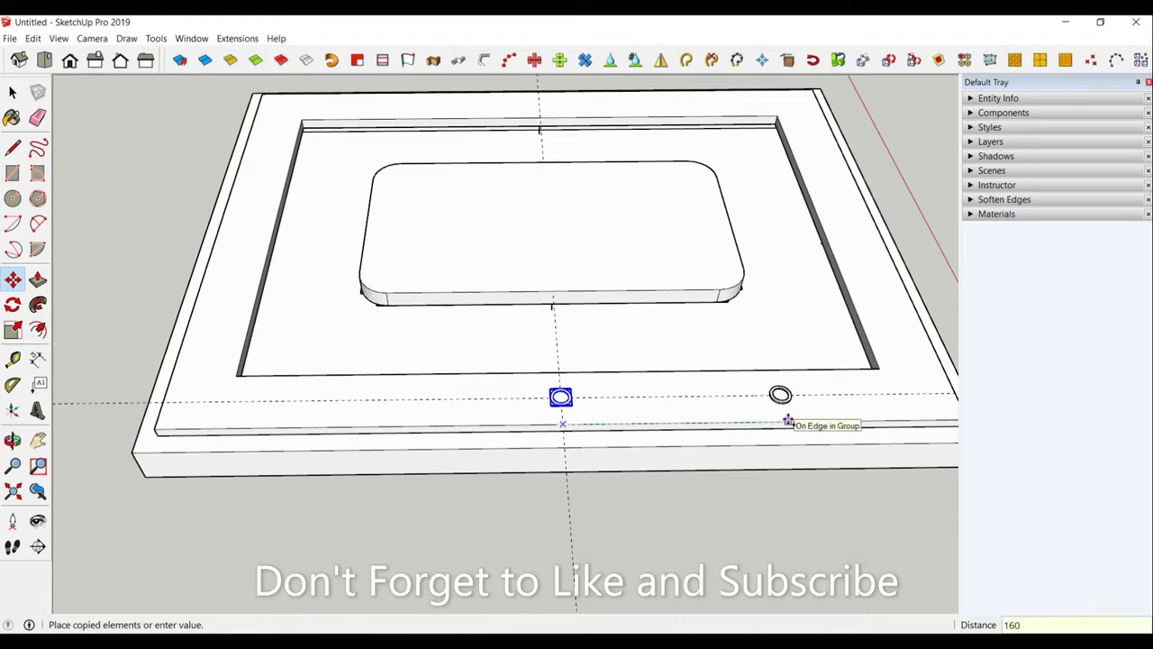
{"action": "key", "text": "Return"}
{"action": "key", "text": "space"}
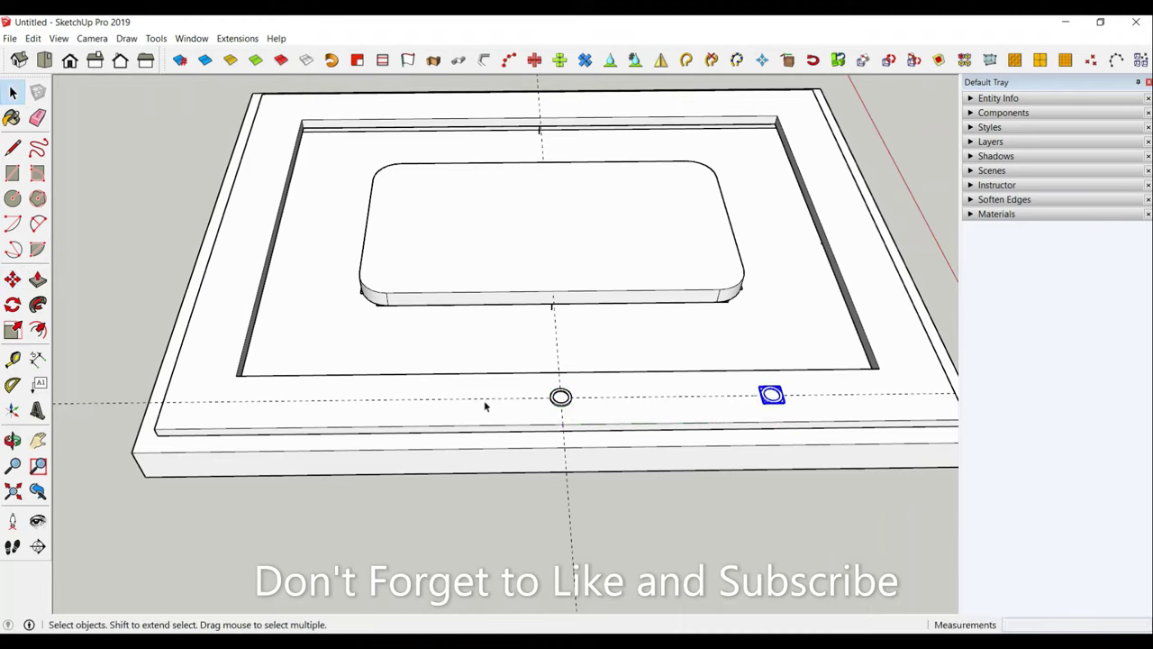
Copy the centre ring to the other side, 134.5 cm from the original
{"action": "key", "text": "m"}
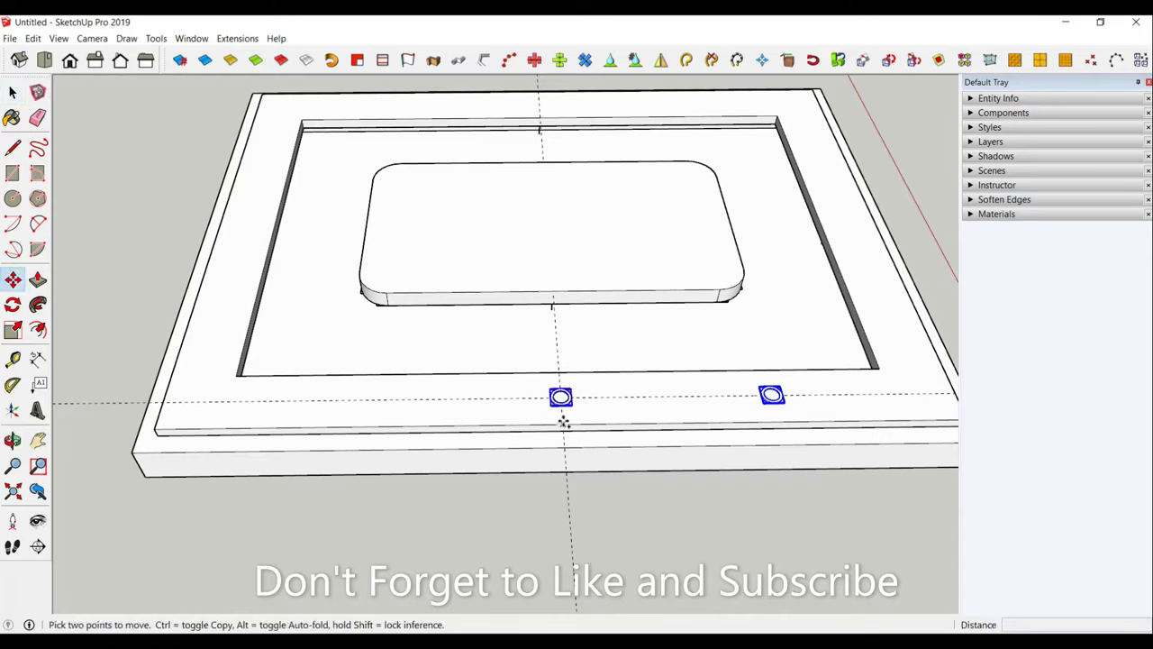
{"action": "key", "text": "ctrl"}
{"action": "left_click", "coordinate": [562, 423]}
{"action": "key", "text": "Escape"}
{"action": "key", "text": "space"}
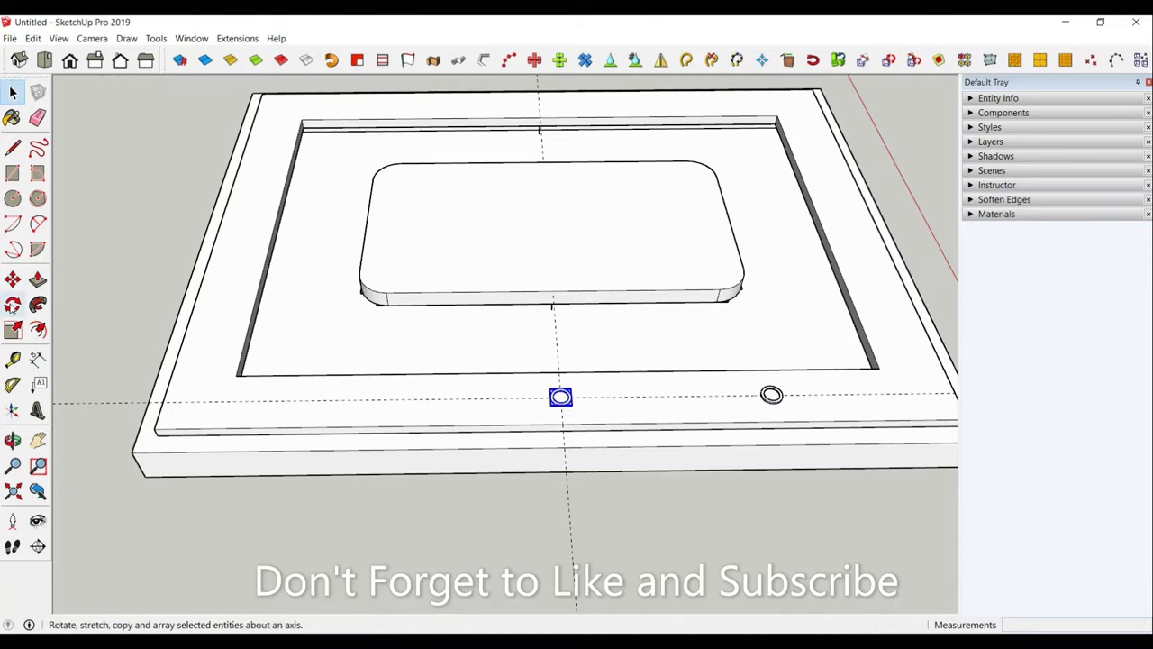
{"action": "left_click", "coordinate": [12, 279]}
{"action": "key", "text": "ctrl"}
{"action": "left_click", "coordinate": [562, 423]}
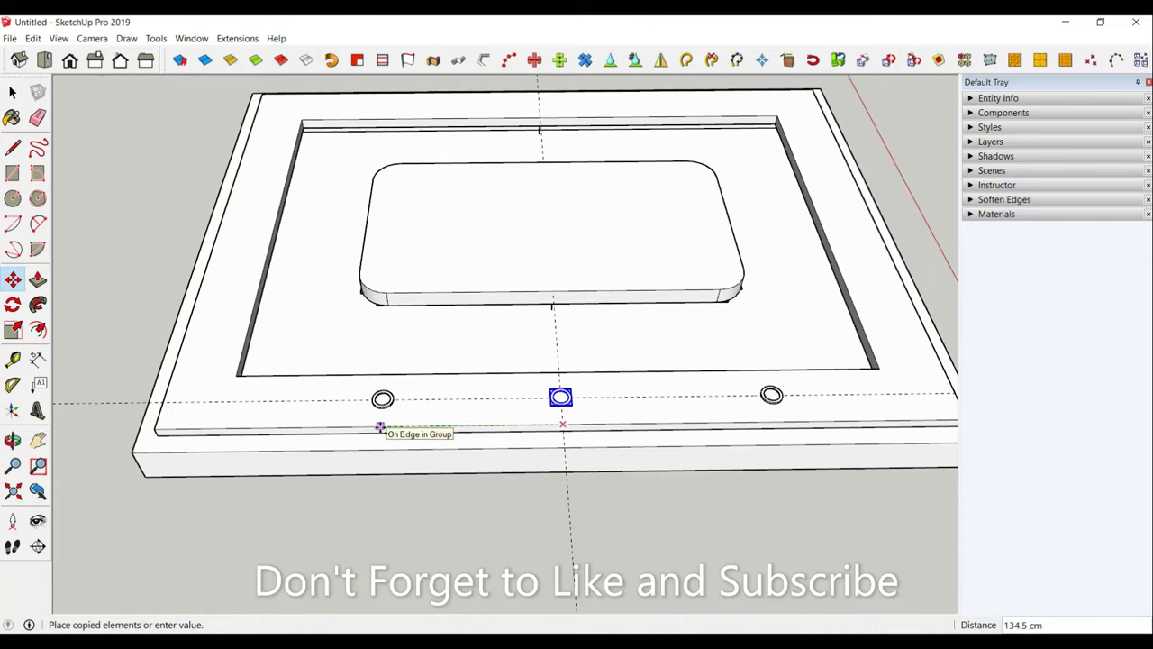
{"action": "left_click", "coordinate": [379, 427]}
{"action": "scroll", "coordinate": [379, 427], "scroll_direction": "down", "scroll_amount": 3}
{"action": "mouse_move", "coordinate": [481, 471]}
{"action": "middle_mouse_down"}
{"action": "mouse_move", "coordinate": [695, 399]}
{"action": "mouse_move", "coordinate": [405, 297]}
{"action": "middle_mouse_up"}
{"action": "key", "text": "space"}
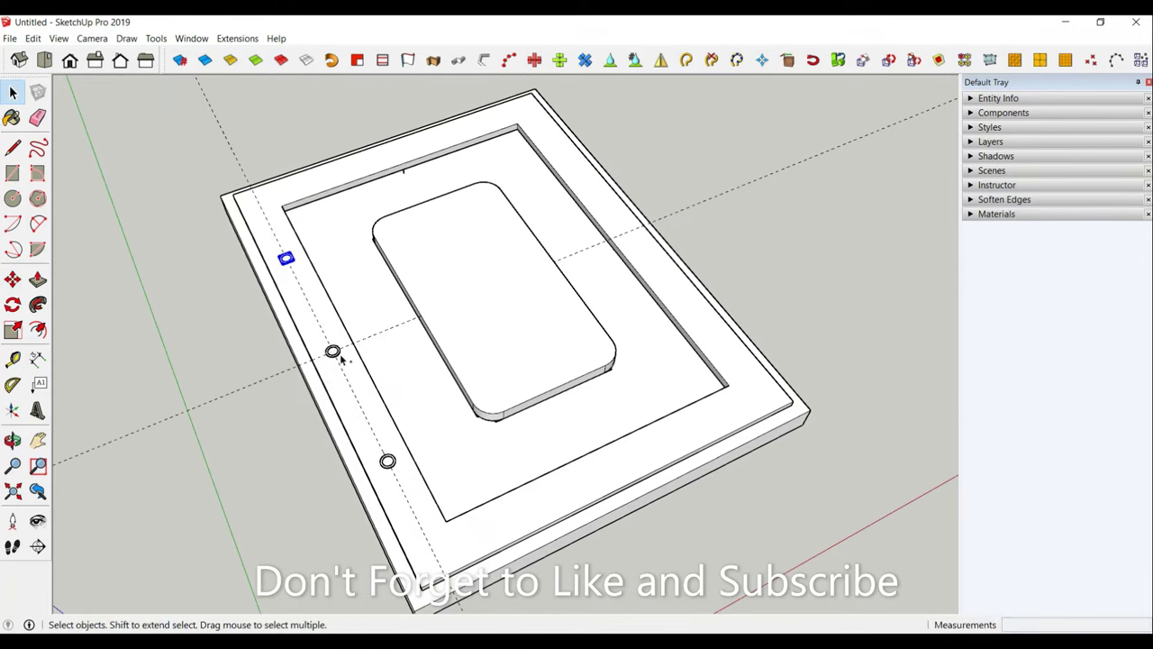
Add a guide 25 in from the right border edge
{"action": "middle_click_drag", "start_coordinate": [549, 393], "coordinate": [479, 347]}
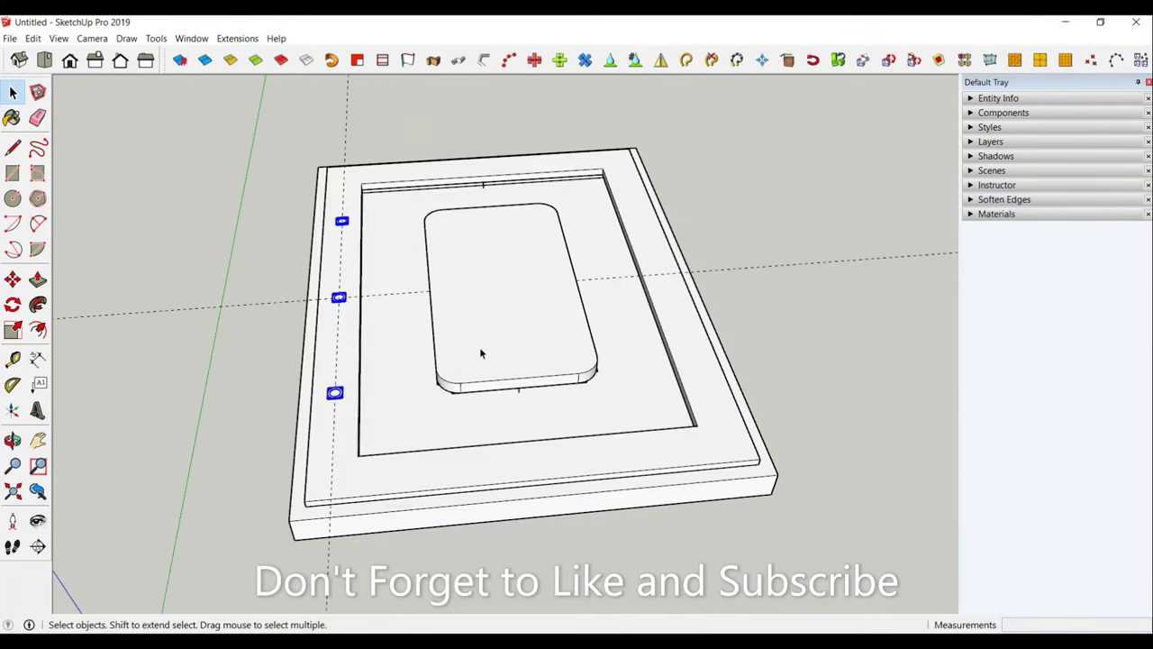
{"action": "left_click", "coordinate": [13, 359]}
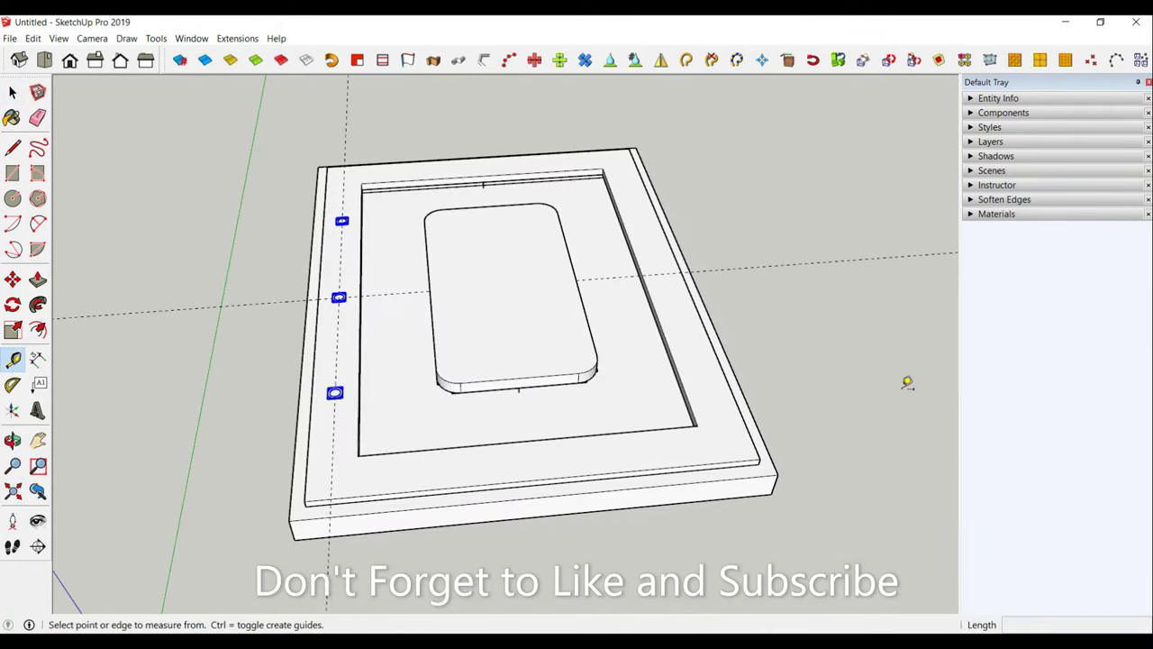
{"action": "left_click", "coordinate": [726, 358]}
{"action": "type", "text": "25"}
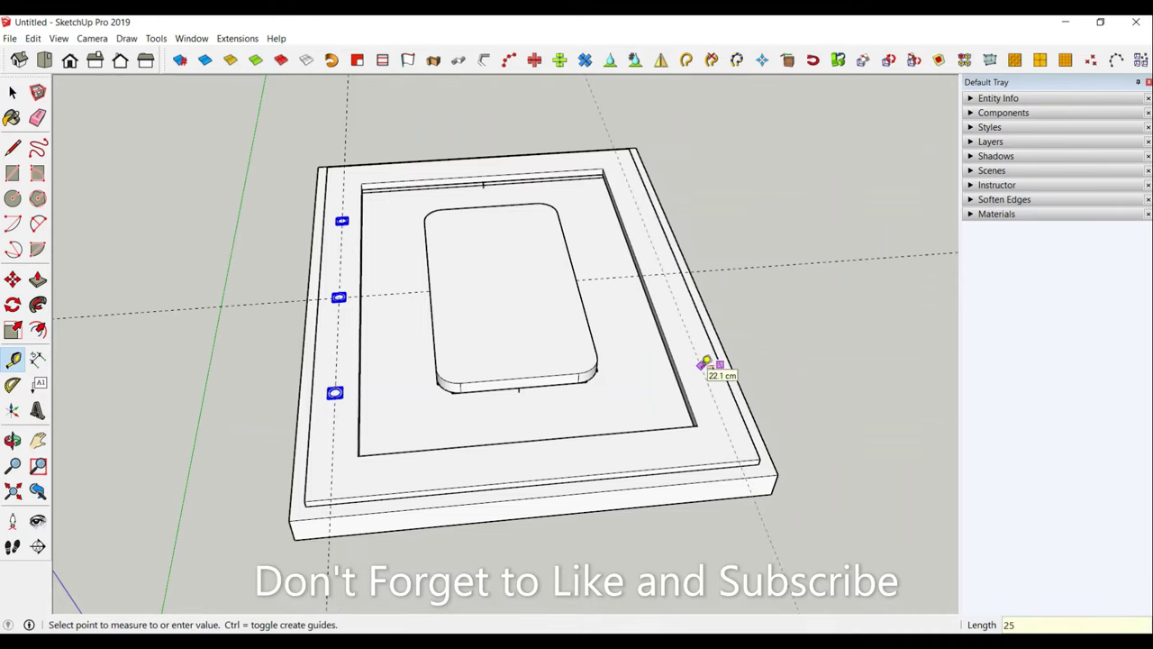
{"action": "key", "text": "Return"}
Copy the row of three rings 400 cm across onto the right guide
{"action": "middle_click_drag", "start_coordinate": [664, 442], "coordinate": [618, 412]}
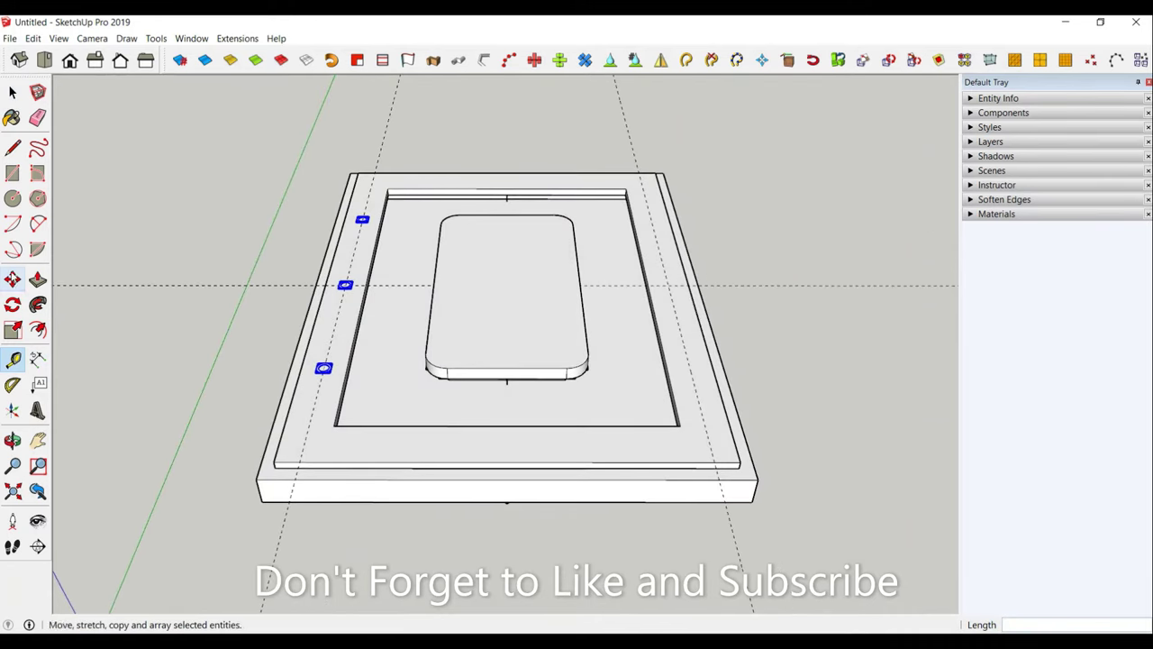
{"action": "left_click", "coordinate": [12, 279]}
{"action": "left_click", "coordinate": [302, 462]}
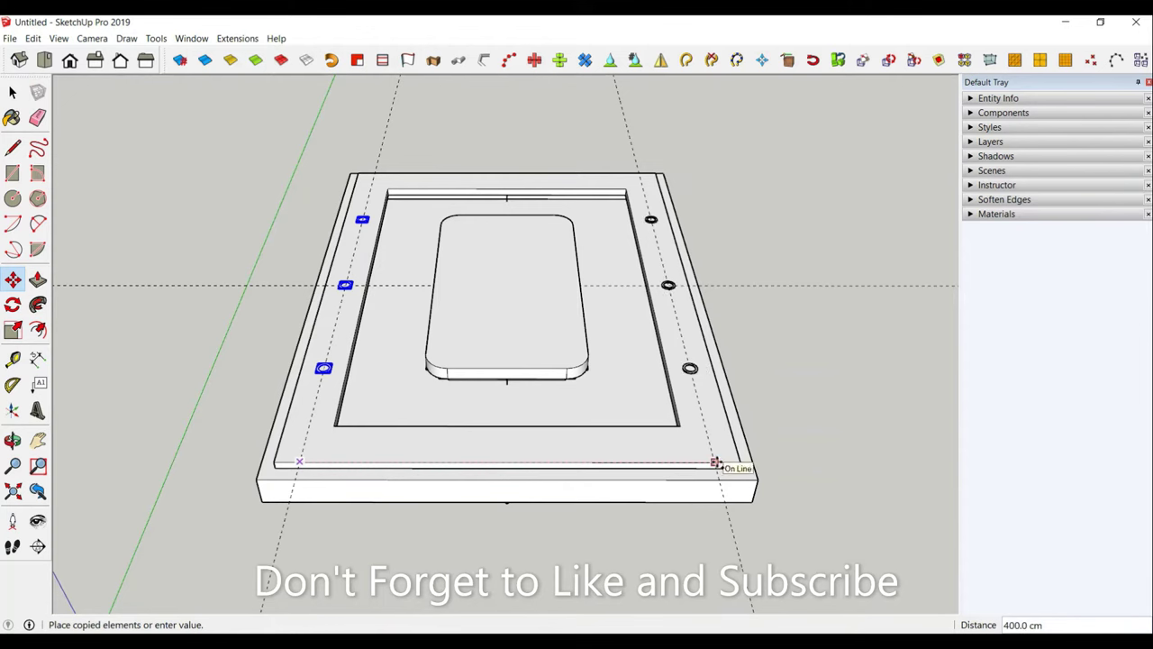
{"action": "left_click", "coordinate": [721, 463]}
{"action": "mouse_move", "coordinate": [468, 425]}
{"action": "middle_mouse_down"}
{"action": "mouse_move", "coordinate": [759, 489]}
{"action": "mouse_move", "coordinate": [883, 393]}
{"action": "middle_mouse_up"}
{"action": "scroll", "coordinate": [883, 393], "scroll_direction": "up", "scroll_amount": 2}
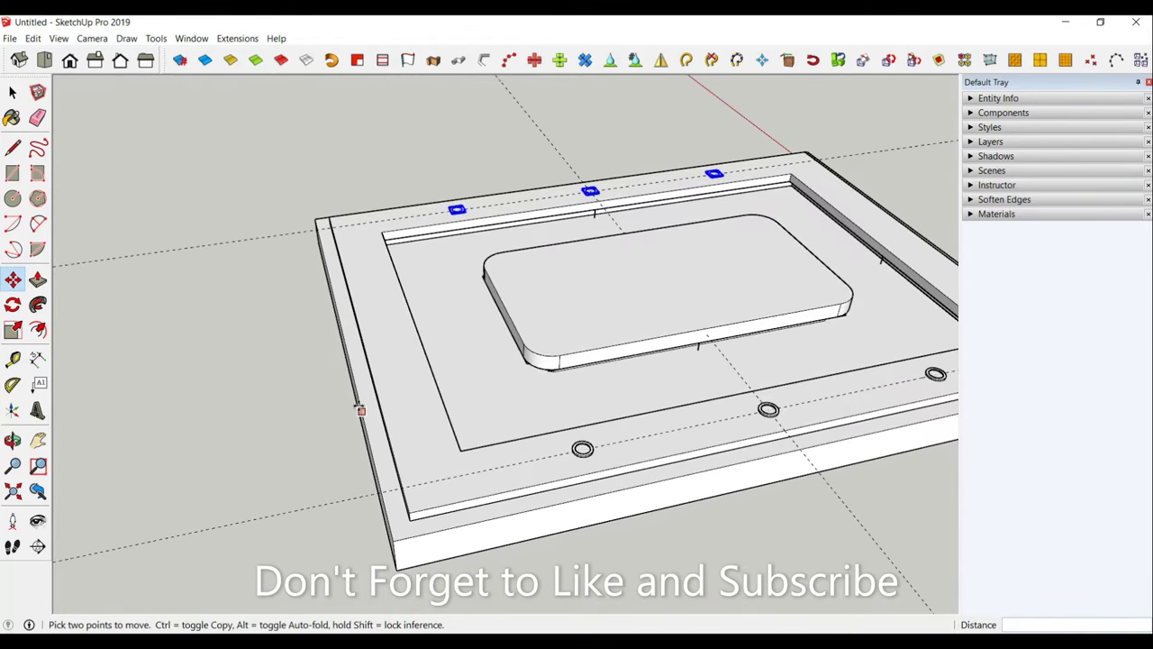
Add a guide 25 in from the left border and measure along the front border
{"action": "left_click", "coordinate": [13, 358]}
{"action": "scroll", "coordinate": [423, 397], "scroll_direction": "up", "scroll_amount": 2}
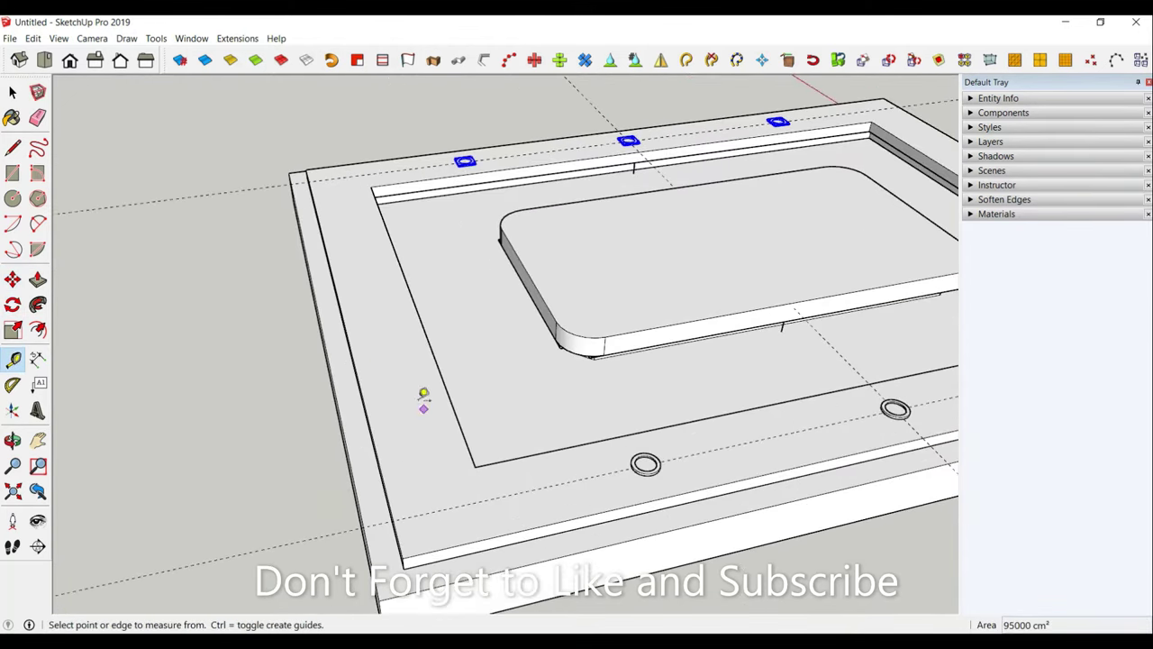
{"action": "left_click", "coordinate": [358, 372]}
{"action": "type", "text": "25"}
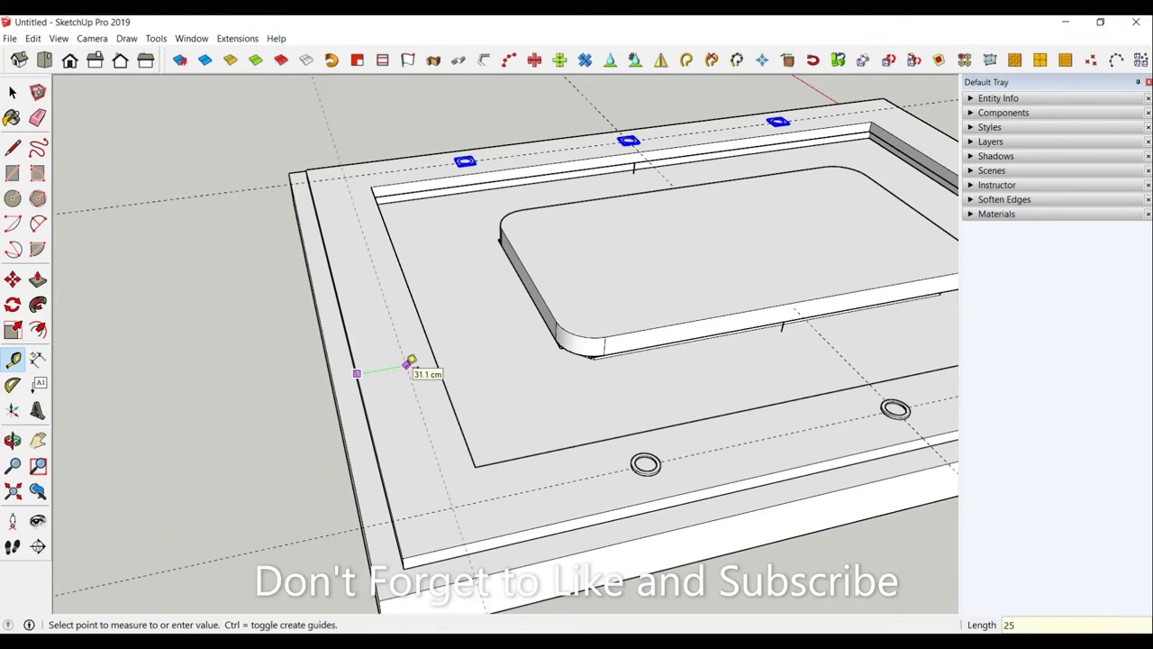
{"action": "key", "text": "Return"}
{"action": "scroll", "coordinate": [402, 363], "scroll_direction": "down", "scroll_amount": 2}
{"action": "middle_click_drag", "start_coordinate": [268, 365], "coordinate": [527, 386]}
{"action": "scroll", "coordinate": [226, 307], "scroll_direction": "up", "scroll_amount": 2}
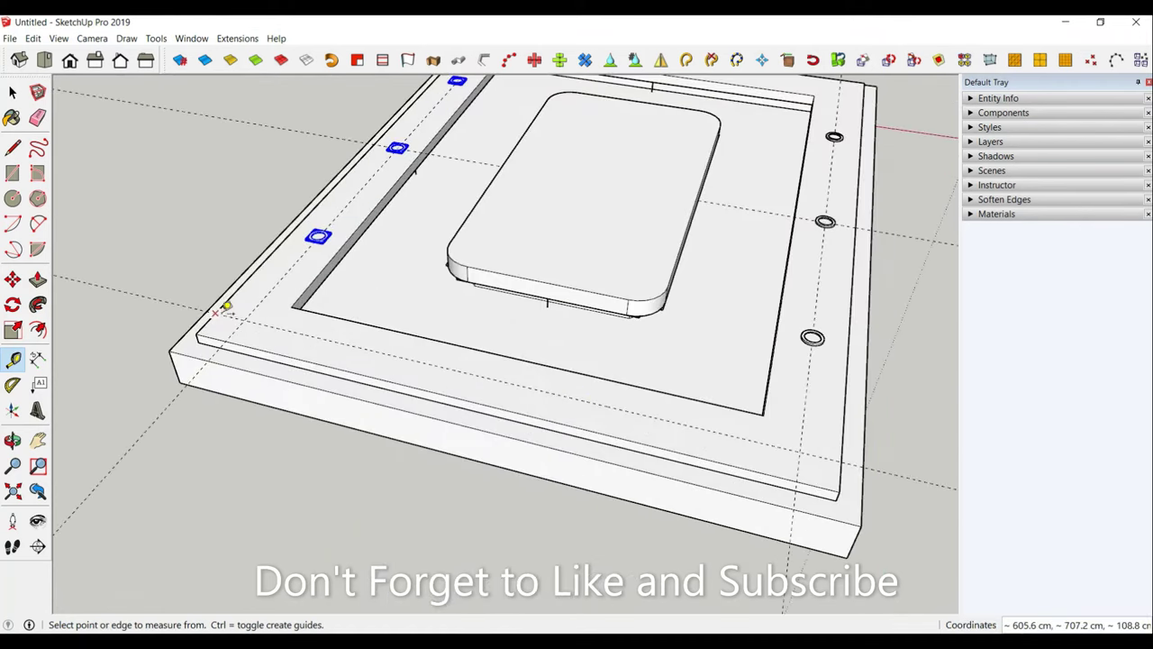
{"action": "left_click", "coordinate": [226, 302]}
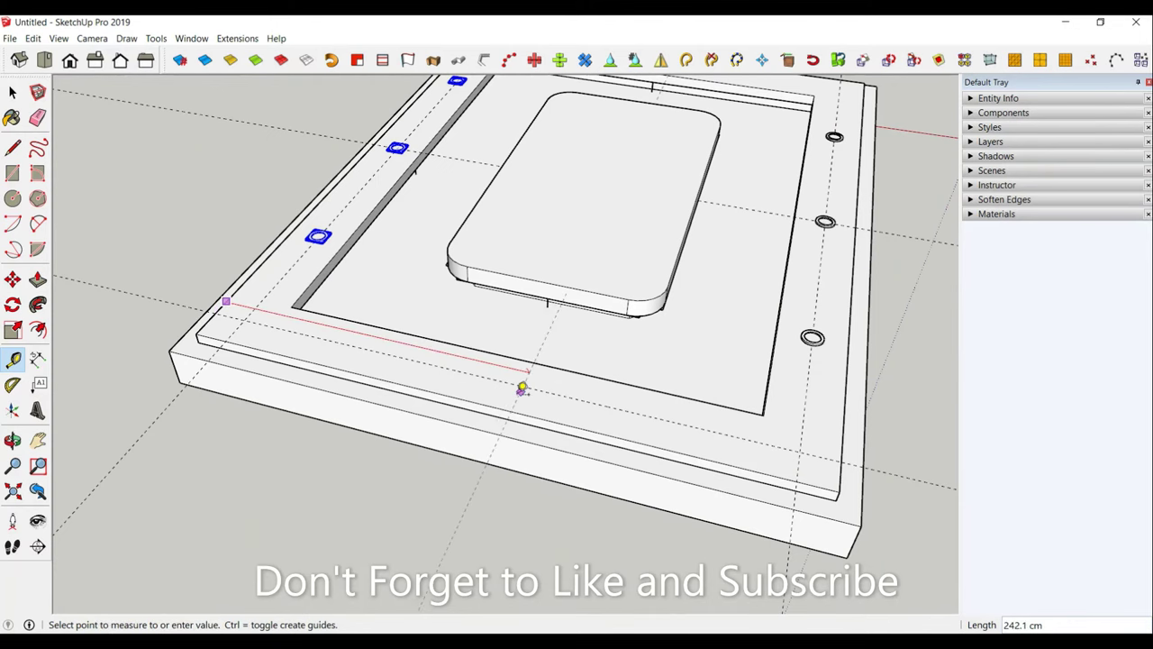
{"action": "left_click", "coordinate": [487, 403]}
{"action": "scroll", "coordinate": [484, 394], "scroll_direction": "down", "scroll_amount": 2}
{"action": "middle_click_drag", "start_coordinate": [483, 393], "coordinate": [352, 304]}
{"action": "scroll", "coordinate": [406, 333], "scroll_direction": "up", "scroll_amount": 2}
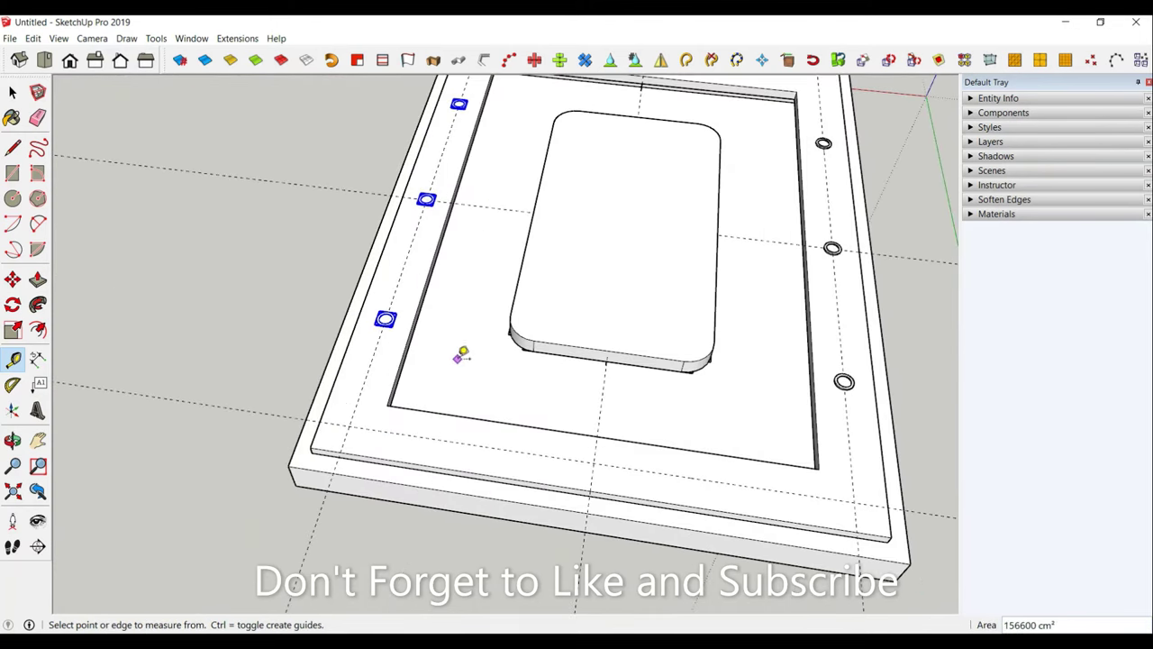
{"action": "left_click", "coordinate": [11, 90]}
Copy a downlight ring onto the front border, centred on the guide
{"action": "scroll", "coordinate": [424, 159], "scroll_direction": "up", "scroll_amount": 3}
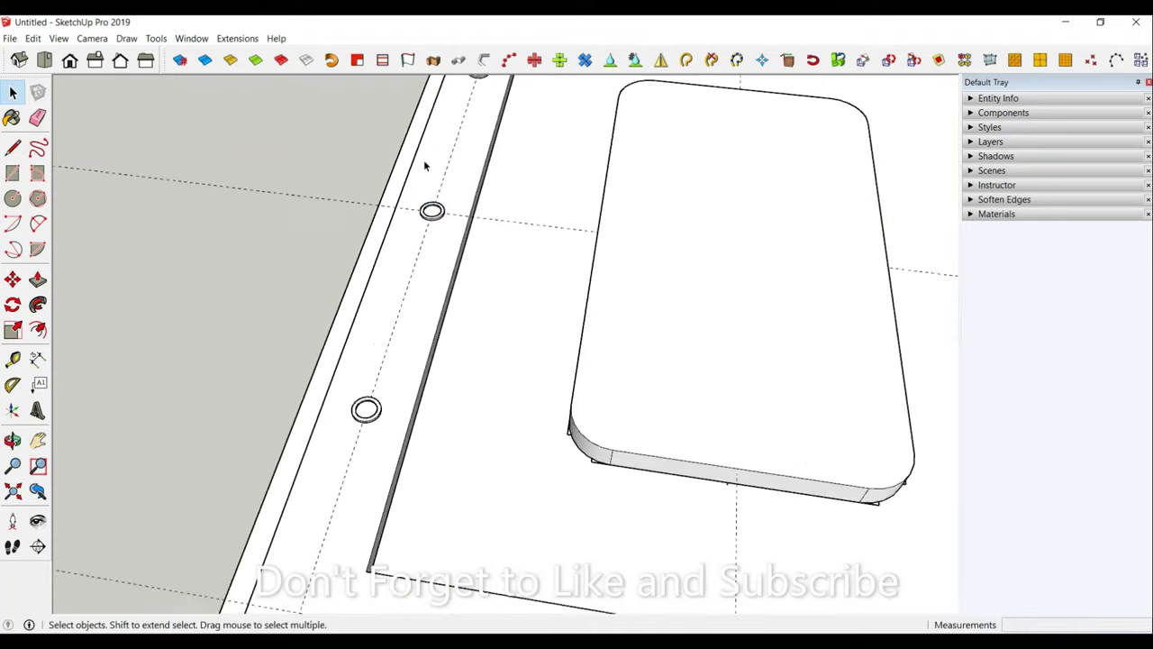
{"action": "scroll", "coordinate": [424, 159], "scroll_direction": "up", "scroll_amount": 2}
{"action": "left_click", "coordinate": [11, 279]}
{"action": "scroll", "coordinate": [423, 223], "scroll_direction": "up", "scroll_amount": 2}
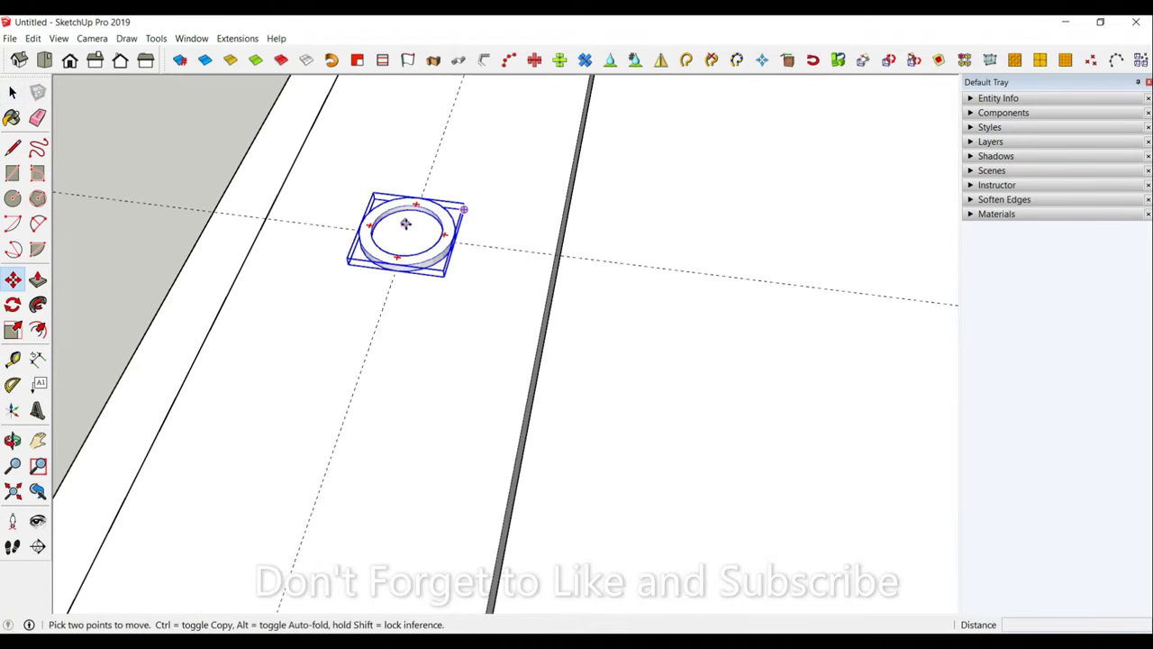
{"action": "left_click", "coordinate": [410, 238]}
{"action": "scroll", "coordinate": [415, 262], "scroll_direction": "down", "scroll_amount": 2}
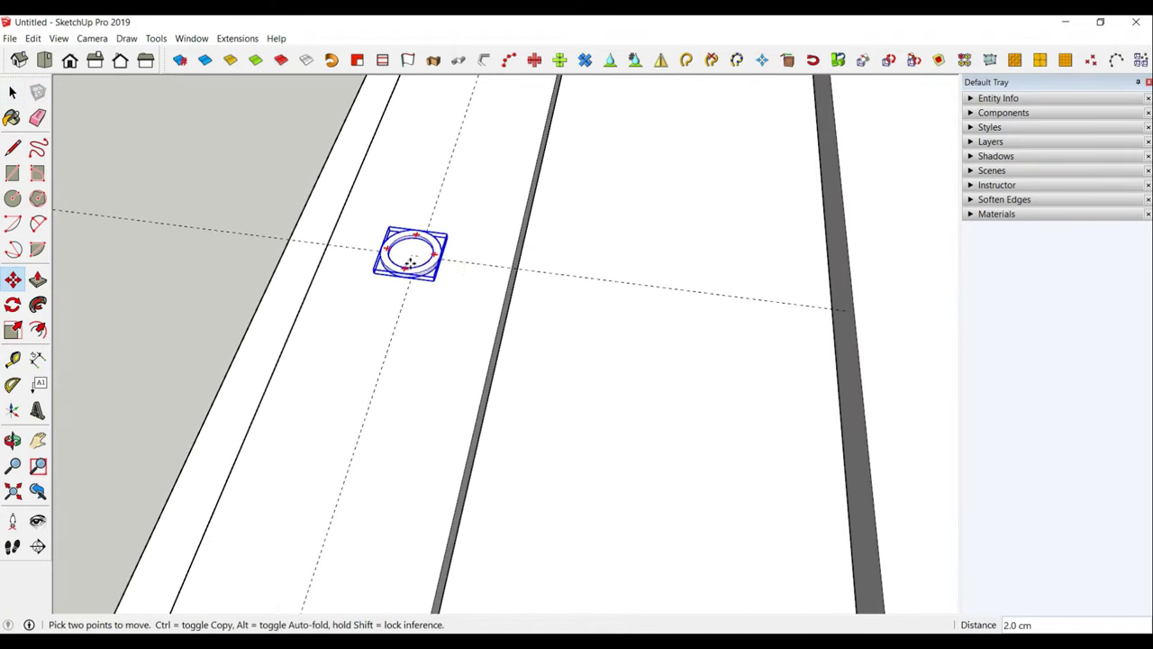
{"action": "key", "text": "ctrl"}
{"action": "scroll", "coordinate": [415, 262], "scroll_direction": "down", "scroll_amount": 2}
{"action": "scroll", "coordinate": [411, 261], "scroll_direction": "down", "scroll_amount": 3}
{"action": "scroll", "coordinate": [410, 261], "scroll_direction": "down", "scroll_amount": 1}
{"action": "scroll", "coordinate": [528, 482], "scroll_direction": "up", "scroll_amount": 5}
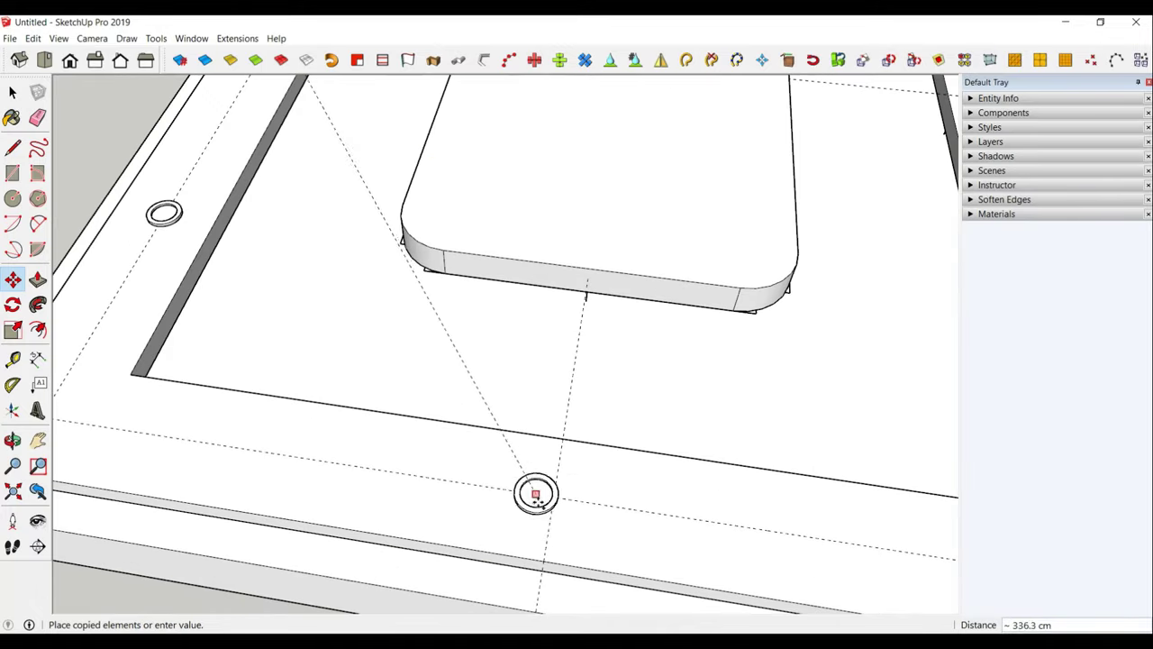
{"action": "left_click", "coordinate": [552, 496]}
{"action": "scroll", "coordinate": [541, 433], "scroll_direction": "down", "scroll_amount": 5}
{"action": "middle_click_drag", "start_coordinate": [536, 375], "coordinate": [556, 365]}
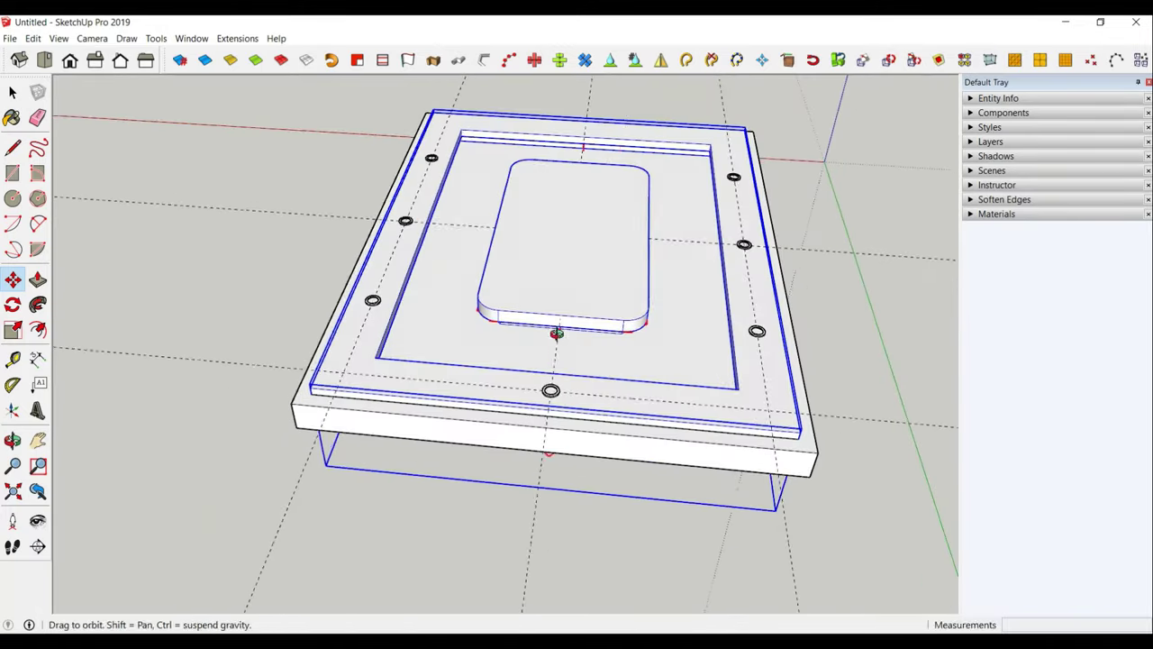
{"action": "key", "text": "space"}
{"action": "scroll", "coordinate": [556, 365], "scroll_direction": "up", "scroll_amount": 2}
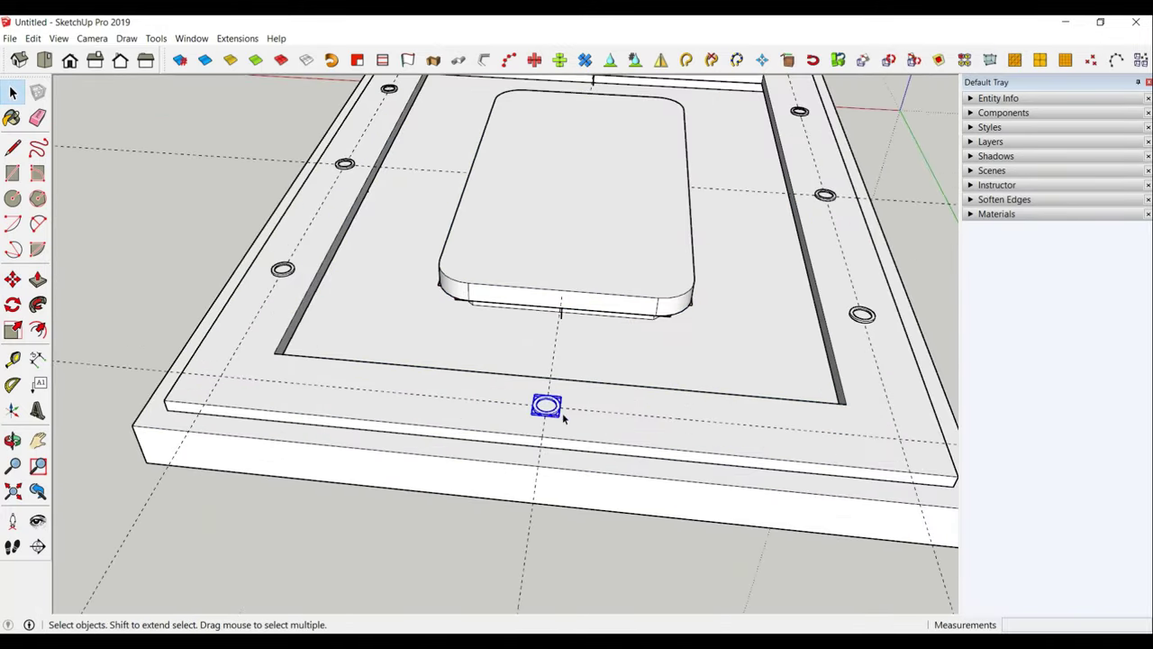
Copy the front ring once more along the front border
{"action": "left_click", "coordinate": [13, 279]}
{"action": "scroll", "coordinate": [431, 421], "scroll_direction": "down", "scroll_amount": 2}
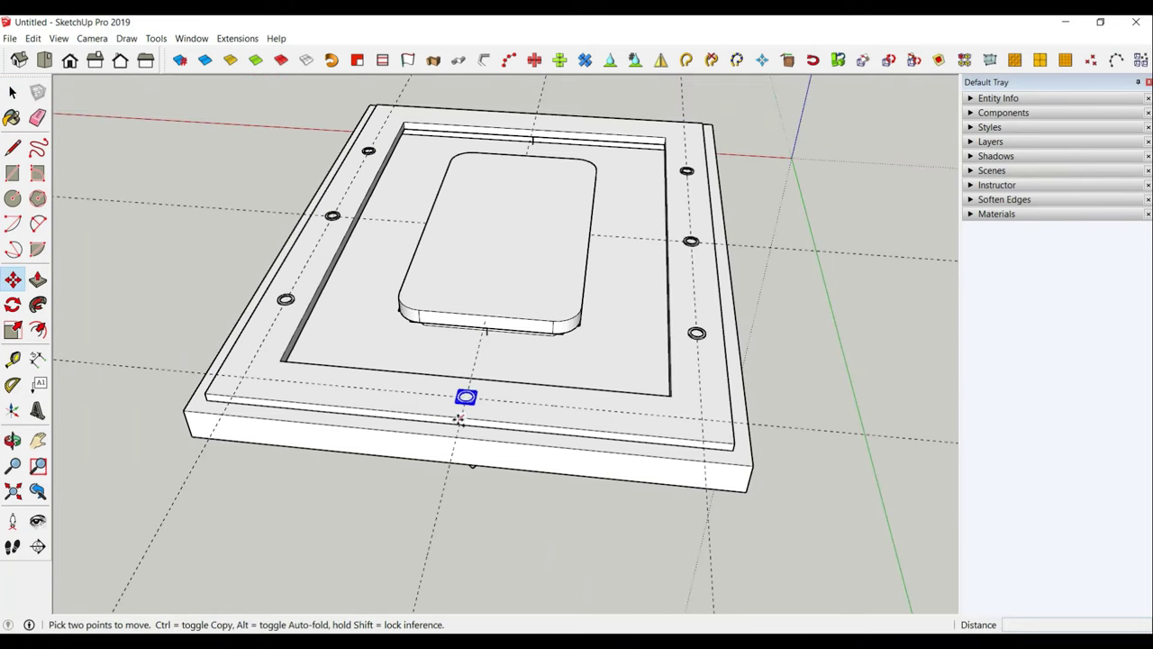
{"action": "key", "text": "ctrl"}
{"action": "left_click", "coordinate": [459, 420]}
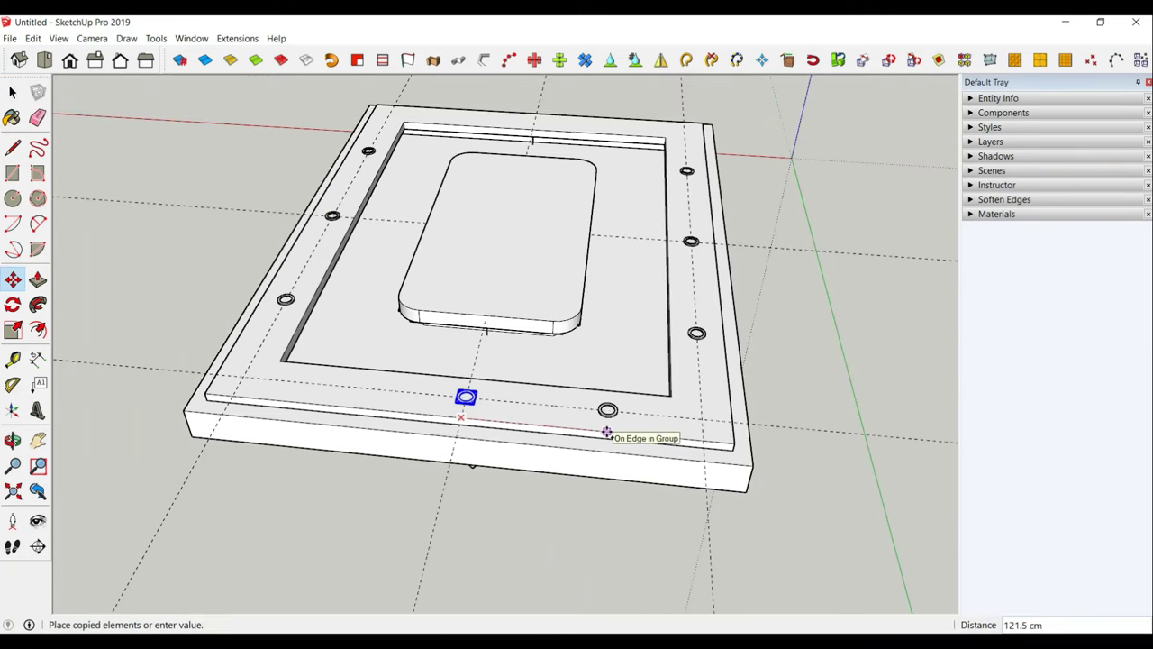
{"action": "left_click", "coordinate": [608, 434]}
{"action": "middle_click_drag", "start_coordinate": [607, 433], "coordinate": [677, 438]}
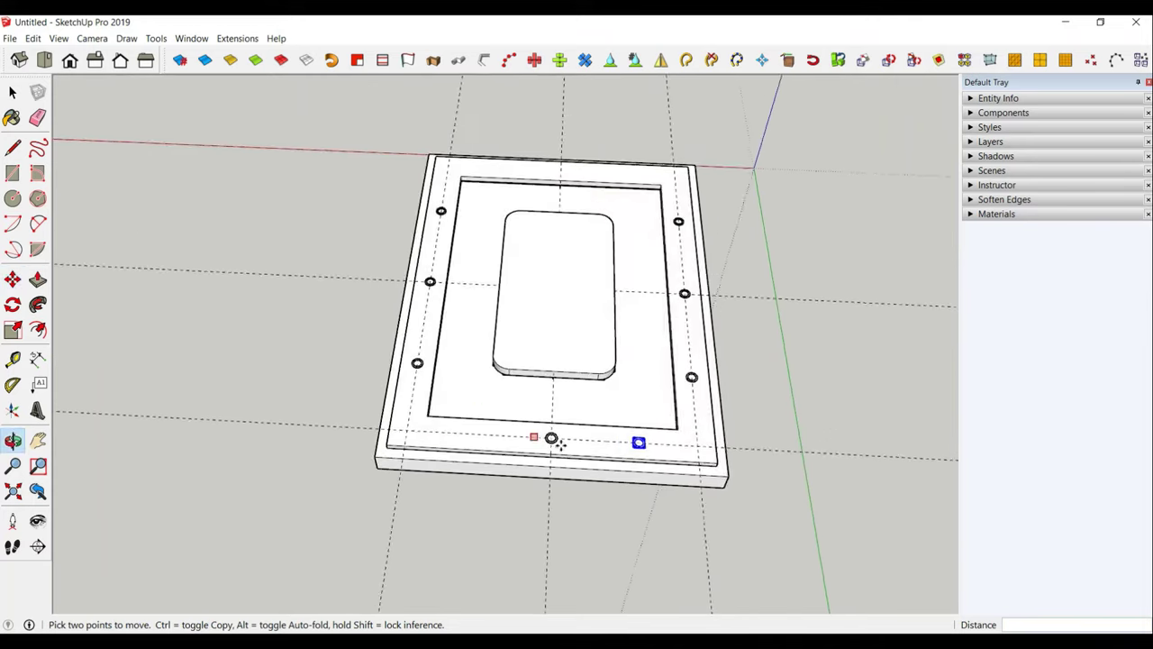
{"action": "scroll", "coordinate": [549, 437], "scroll_direction": "up", "scroll_amount": 2}
{"action": "left_click", "coordinate": [13, 93]}
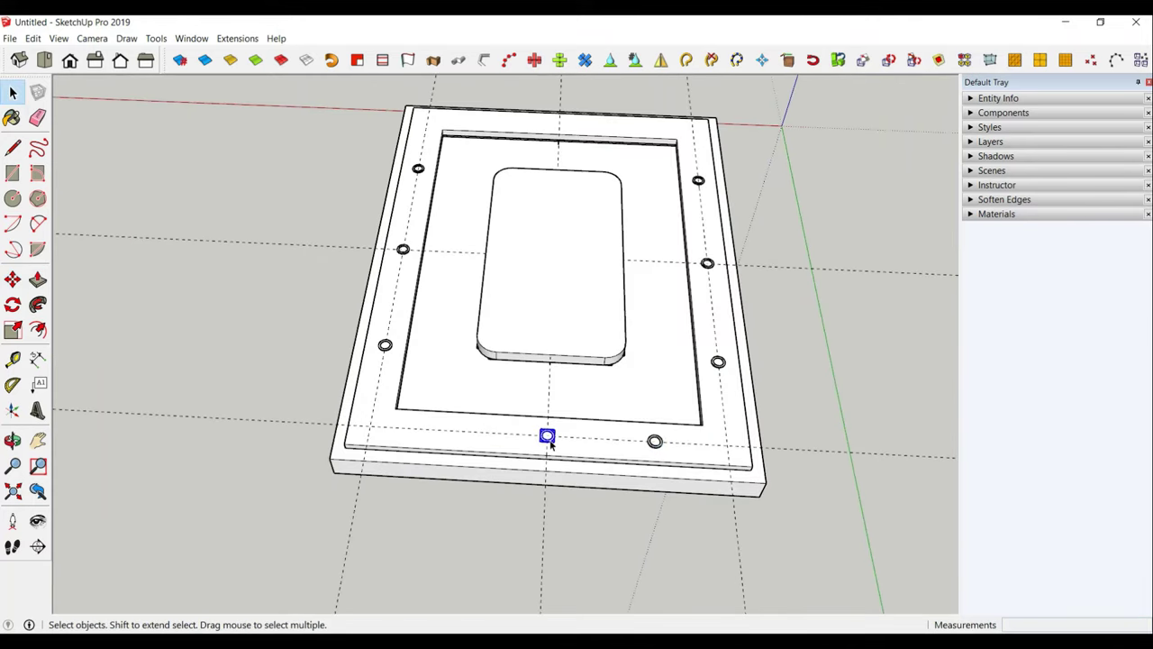
Copy a front ring 1 unit leftward to complete three rings on the front border
{"action": "left_click", "coordinate": [13, 280]}
{"action": "key", "text": "ctrl"}
{"action": "left_click", "coordinate": [535, 458]}
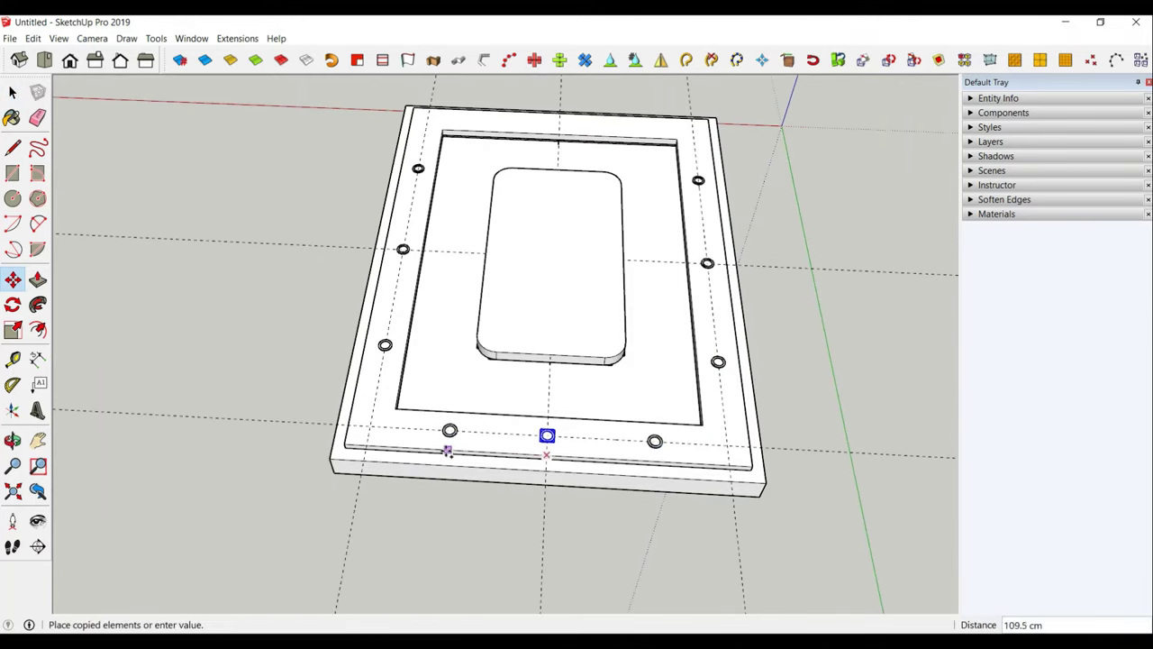
{"action": "type", "text": "12"}
{"action": "key", "text": "Return"}
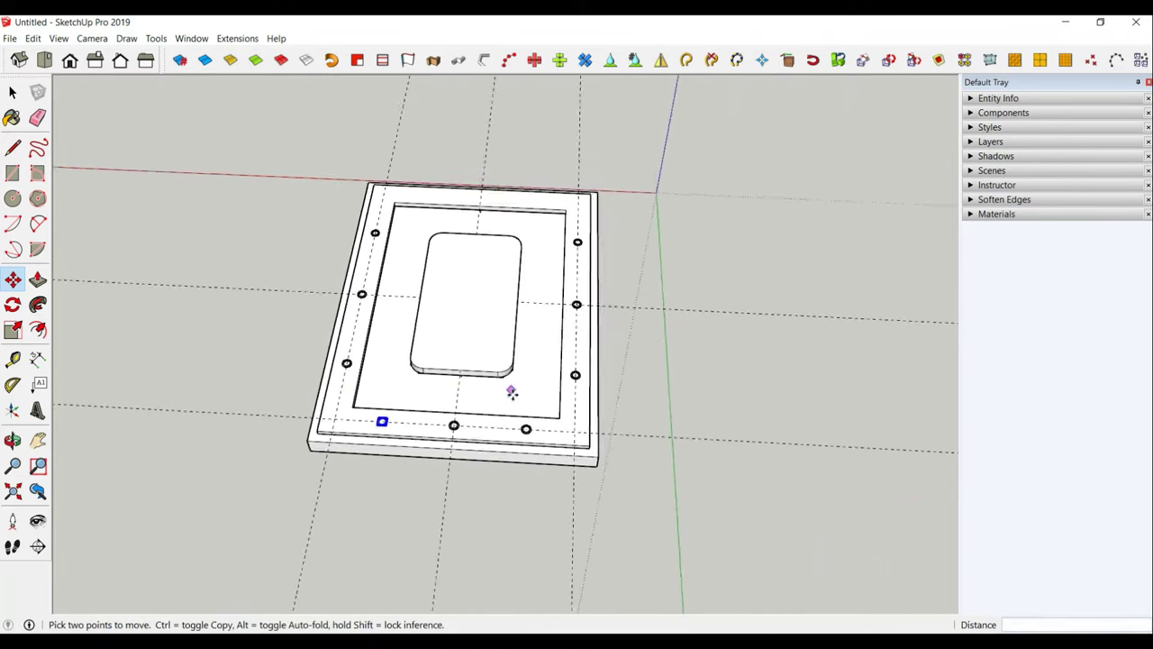
{"action": "middle_click_drag", "start_coordinate": [441, 451], "coordinate": [438, 343]}
{"action": "left_click", "coordinate": [11, 92]}
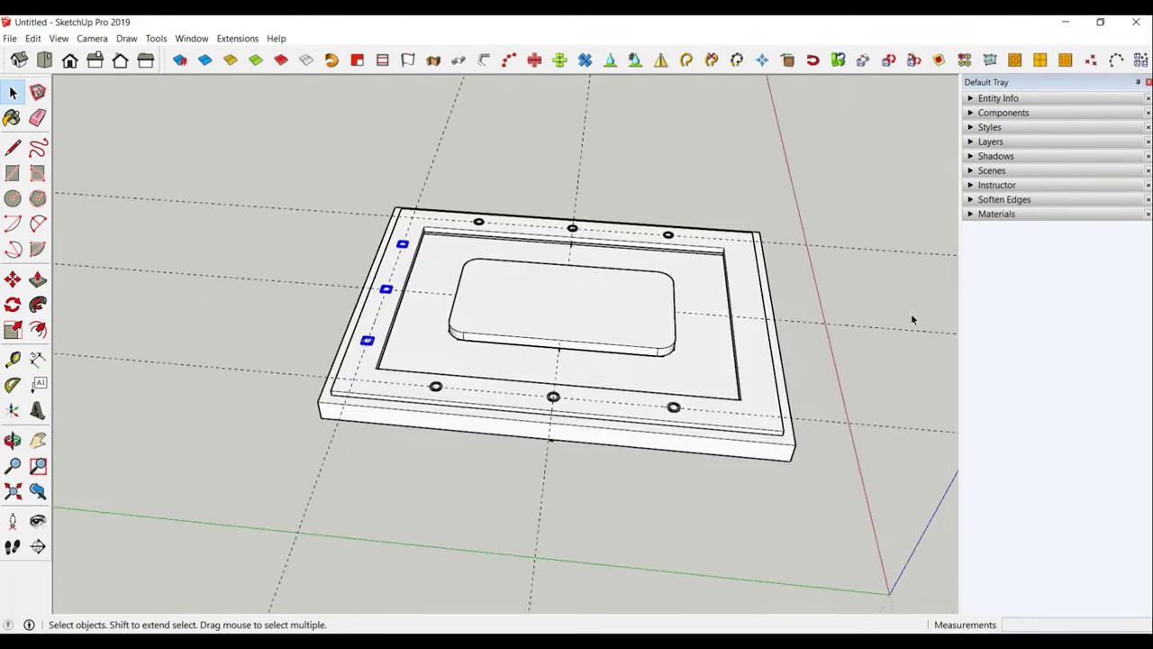
Add a guide 2 in from the right edge and copy the three rings onto it
{"action": "scroll", "coordinate": [911, 319], "scroll_direction": "up", "scroll_amount": 3}
{"action": "left_click", "coordinate": [13, 358]}
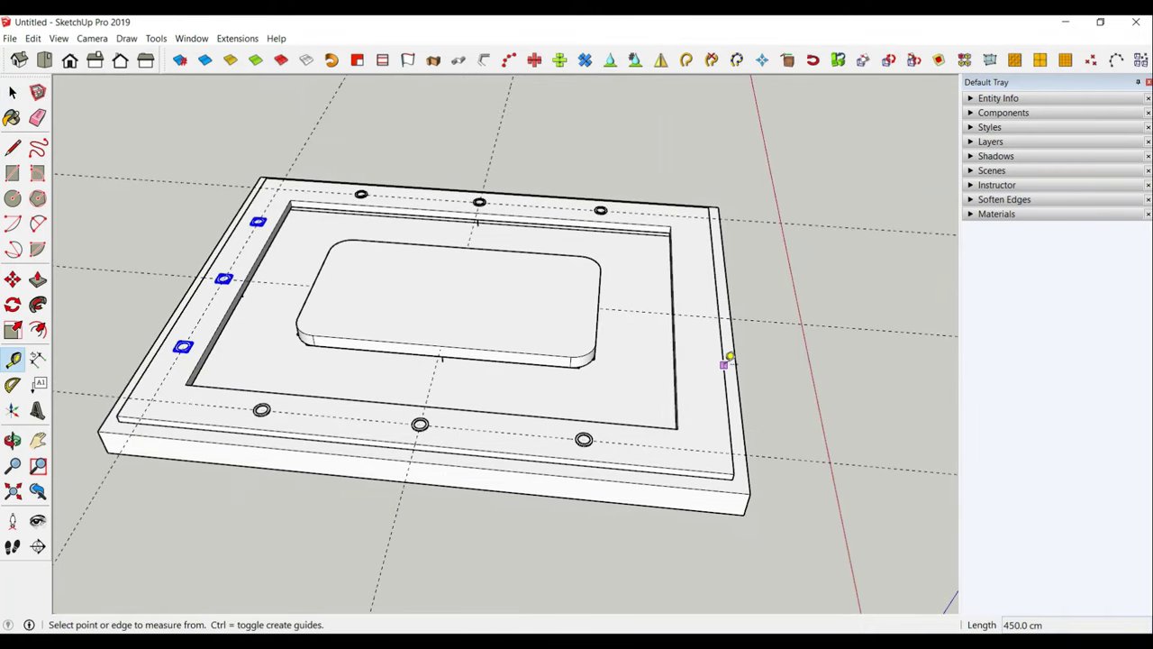
{"action": "left_click", "coordinate": [724, 365]}
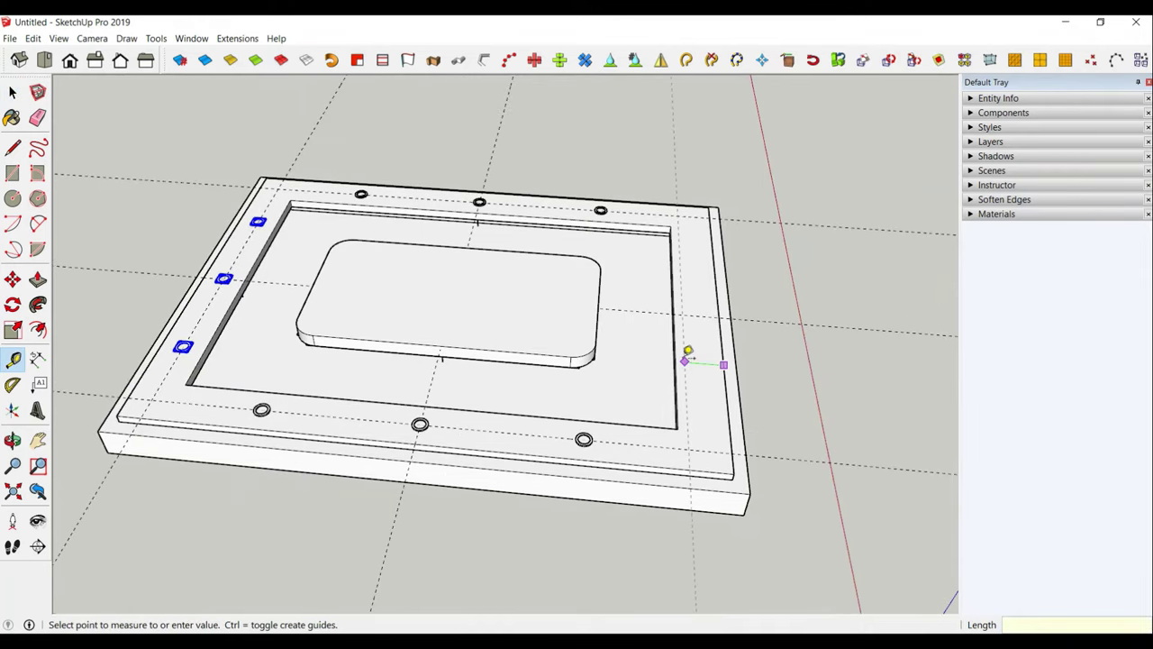
{"action": "type", "text": "2"}
{"action": "key", "text": "Return"}
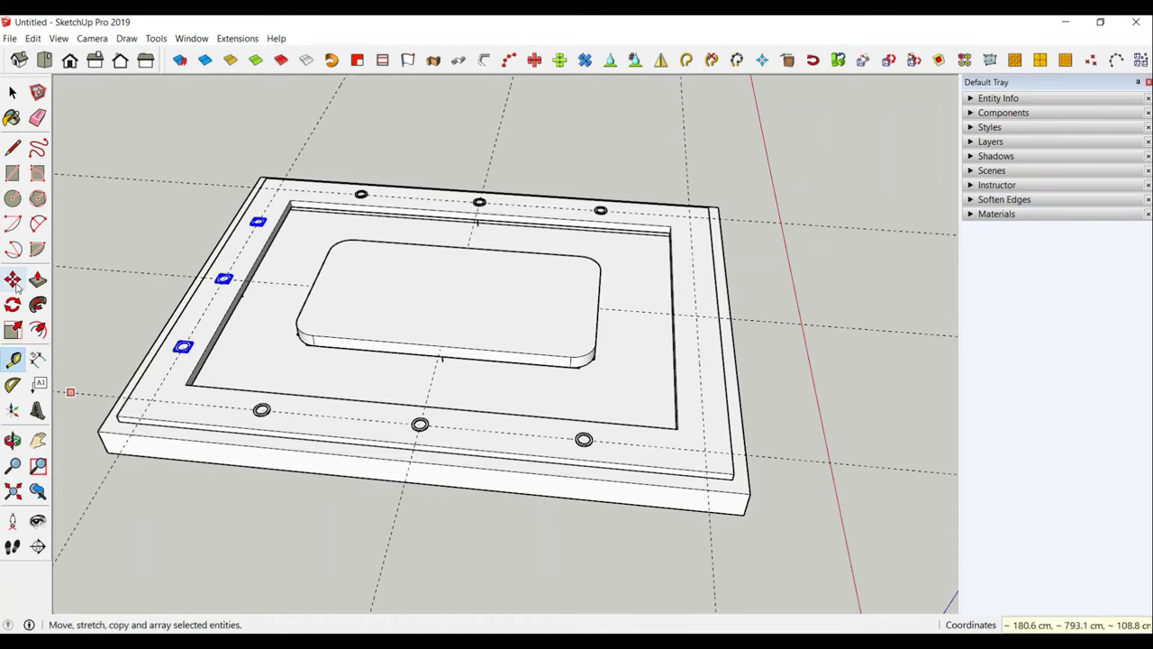
{"action": "left_click", "coordinate": [12, 279]}
{"action": "key", "text": "ctrl"}
{"action": "left_click", "coordinate": [141, 416]}
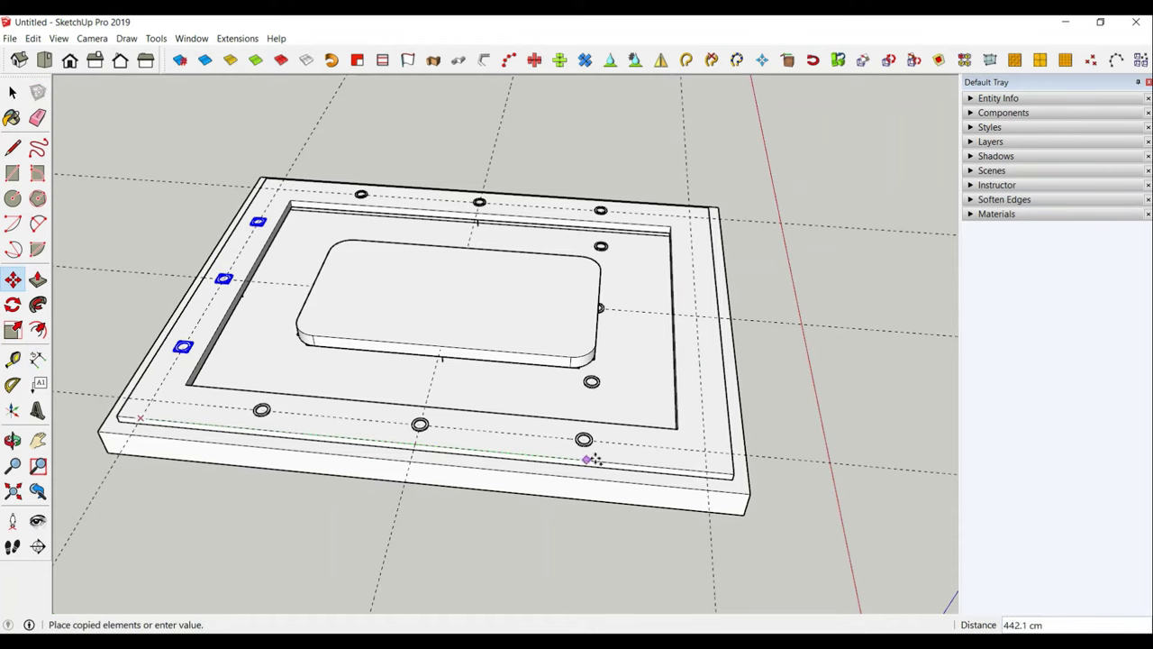
{"action": "left_click", "coordinate": [708, 472]}
{"action": "middle_click_drag", "start_coordinate": [754, 429], "coordinate": [572, 361]}
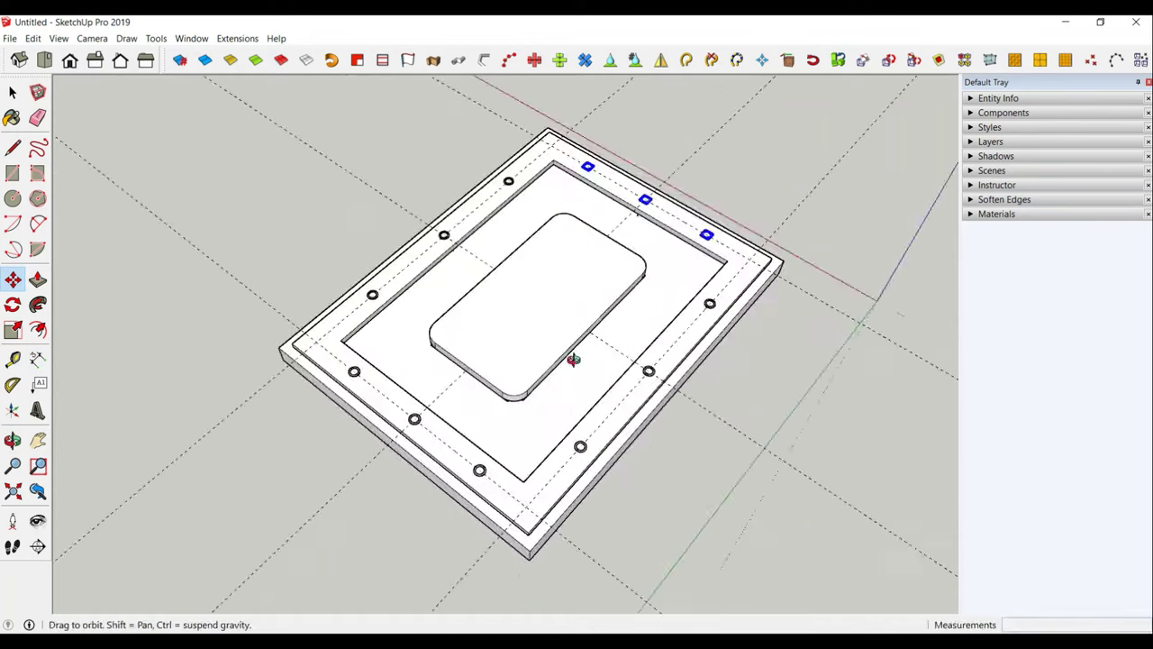
{"action": "left_click", "coordinate": [70, 59]}
{"action": "left_click", "coordinate": [33, 38]}
Delete all guides and group the entire ceiling frame
{"action": "left_click", "coordinate": [93, 162]}
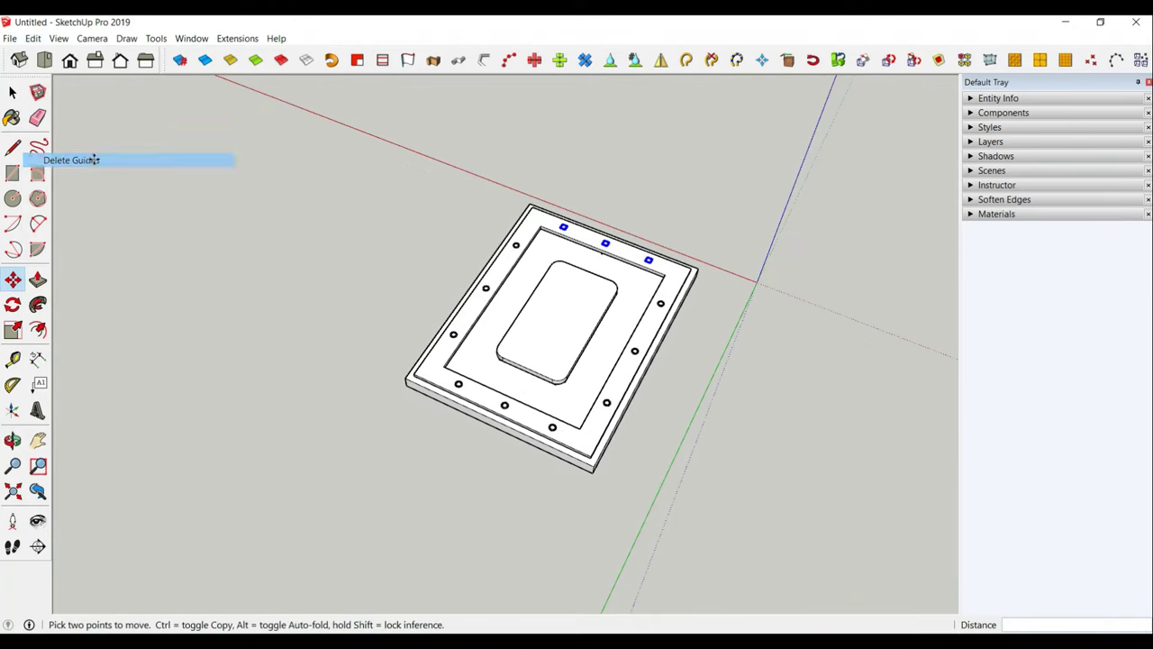
{"action": "key", "text": "space"}
{"action": "middle_click_drag", "start_coordinate": [663, 317], "coordinate": [501, 301]}
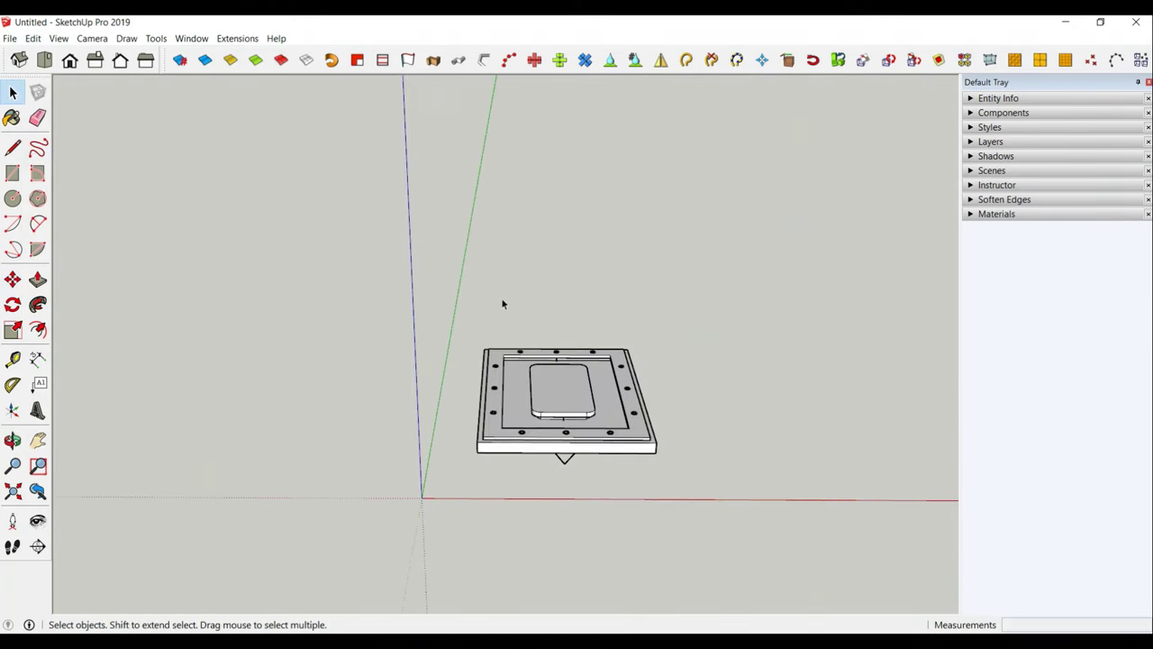
{"action": "left_click_drag", "start_coordinate": [453, 297], "coordinate": [689, 497]}
{"action": "right_click", "coordinate": [610, 442]}
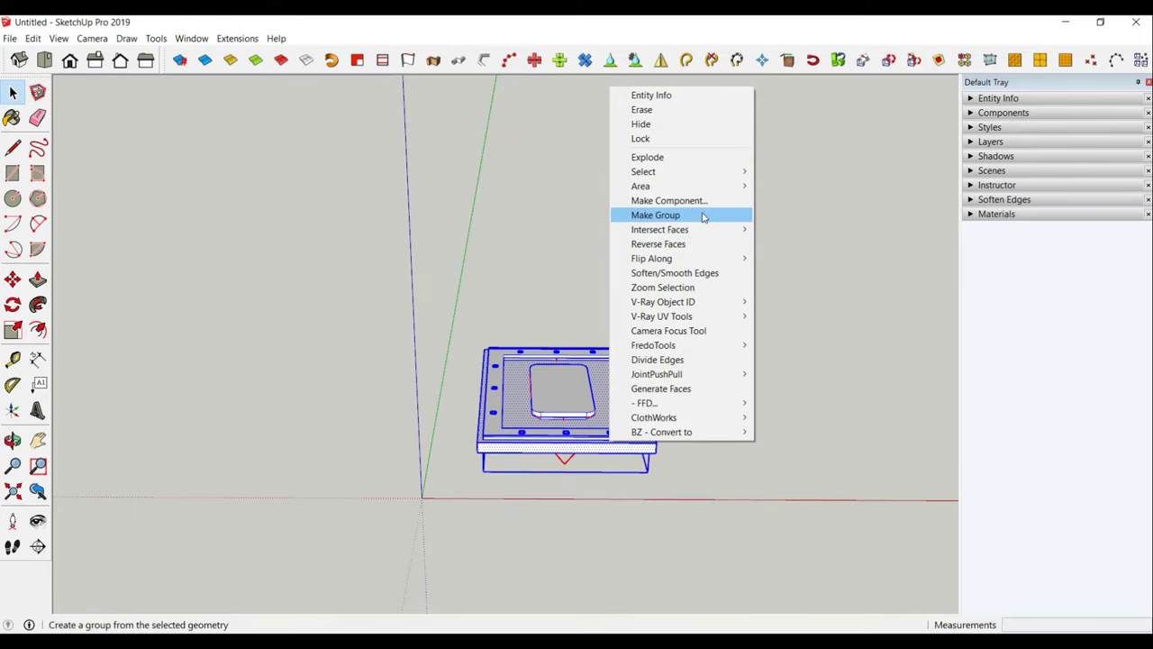
{"action": "left_click", "coordinate": [704, 216]}
Flip the frame group upside down so the recessed panel faces downward
{"action": "left_click", "coordinate": [13, 279]}
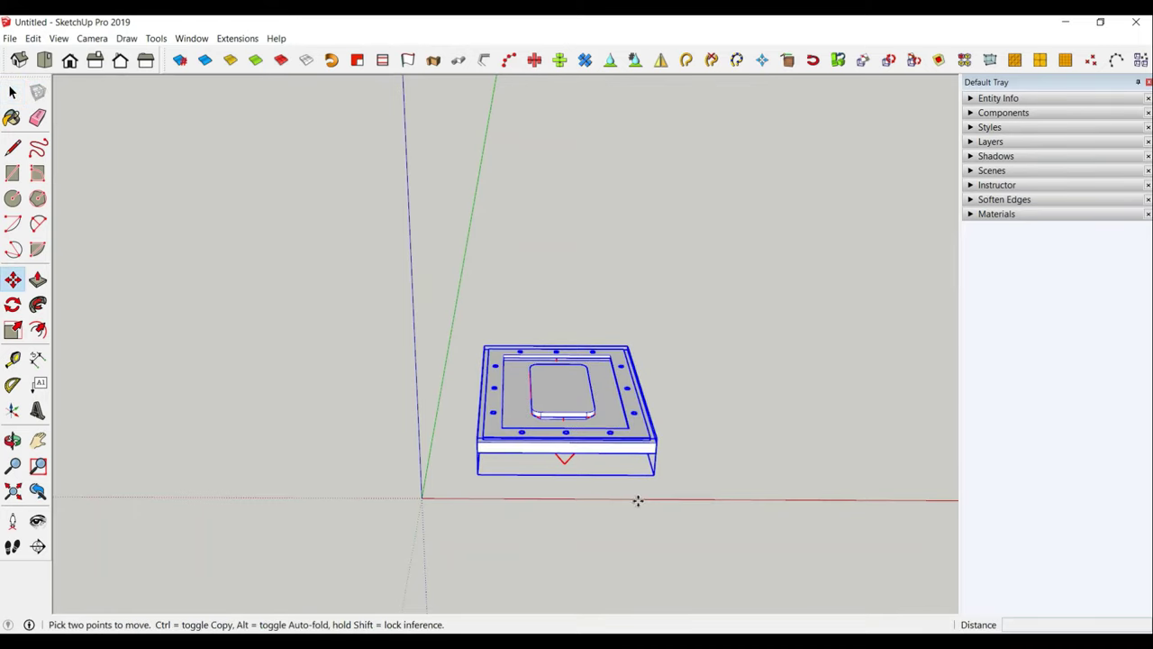
{"action": "middle_click_drag", "start_coordinate": [639, 500], "coordinate": [611, 404]}
{"action": "left_click", "coordinate": [524, 379]}
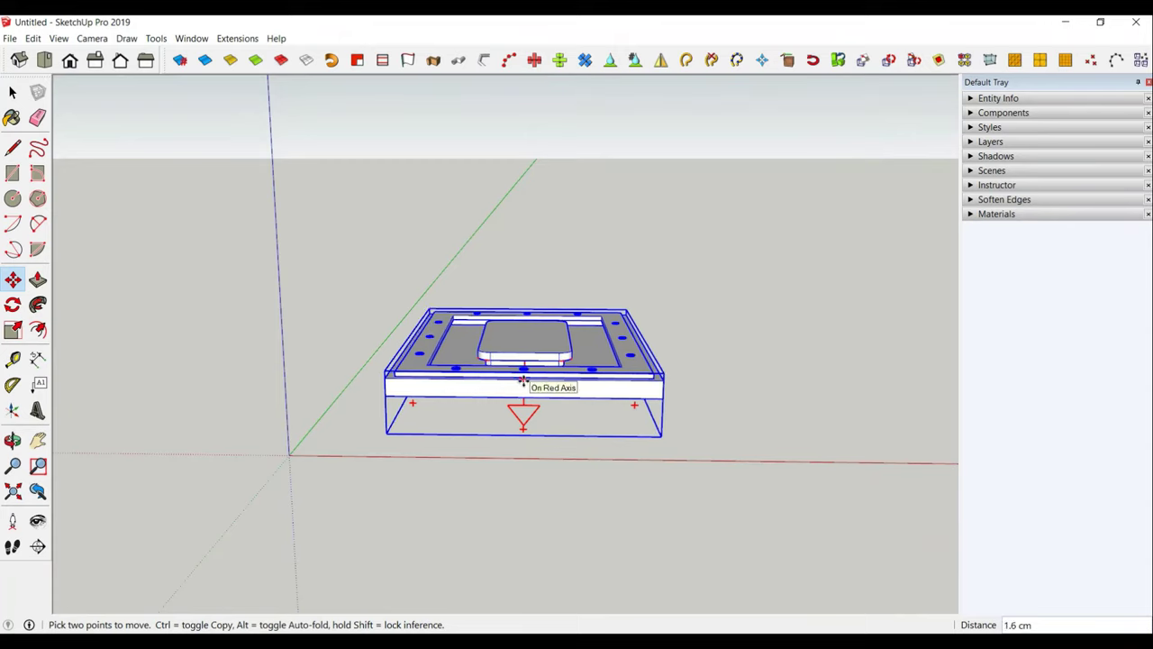
{"action": "left_click", "coordinate": [525, 428]}
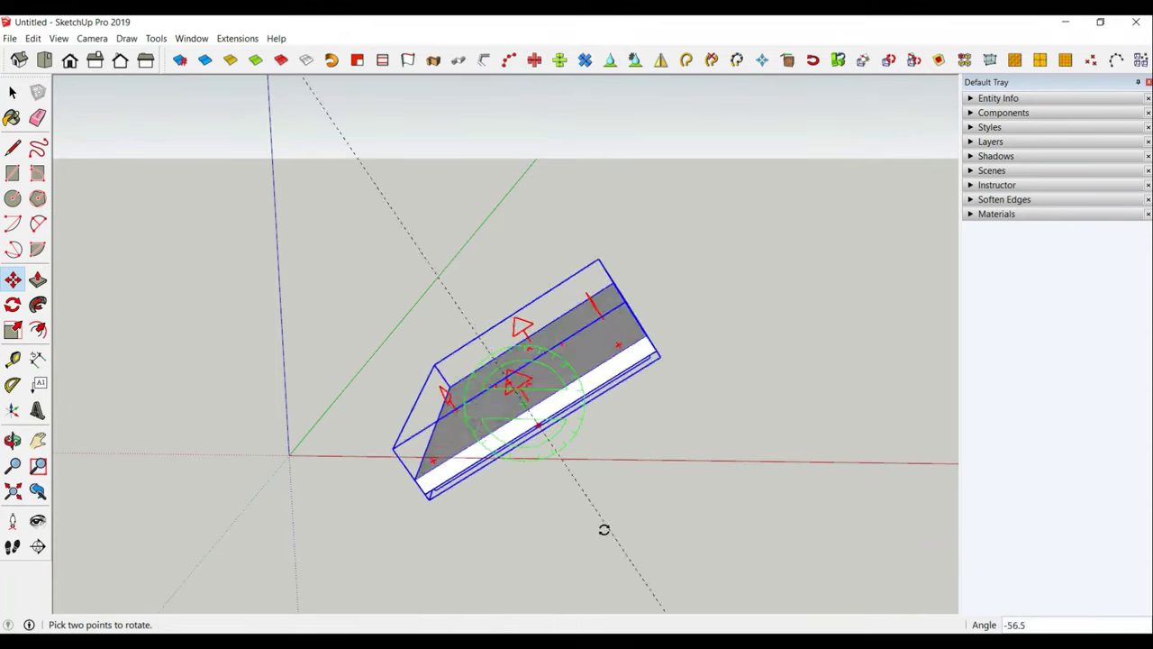
{"action": "key", "text": "Escape"}
{"action": "scroll", "coordinate": [529, 531], "scroll_direction": "down", "scroll_amount": 2}
{"action": "scroll", "coordinate": [425, 450], "scroll_direction": "up", "scroll_amount": 2}
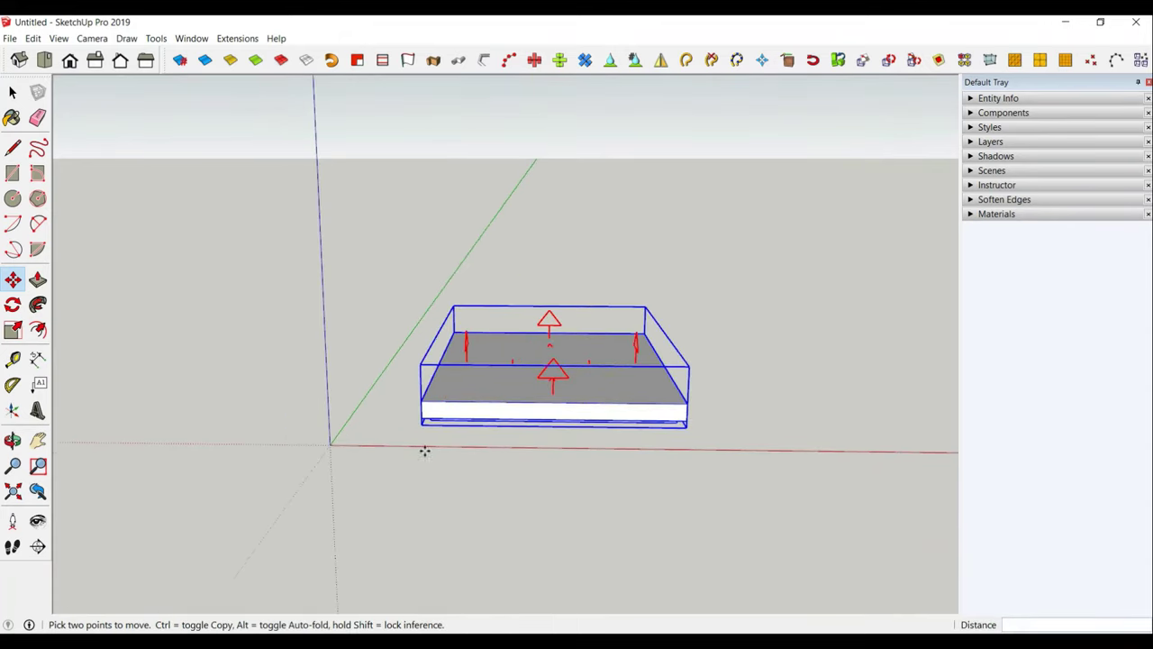
{"action": "middle_click_drag", "start_coordinate": [459, 458], "coordinate": [483, 445]}
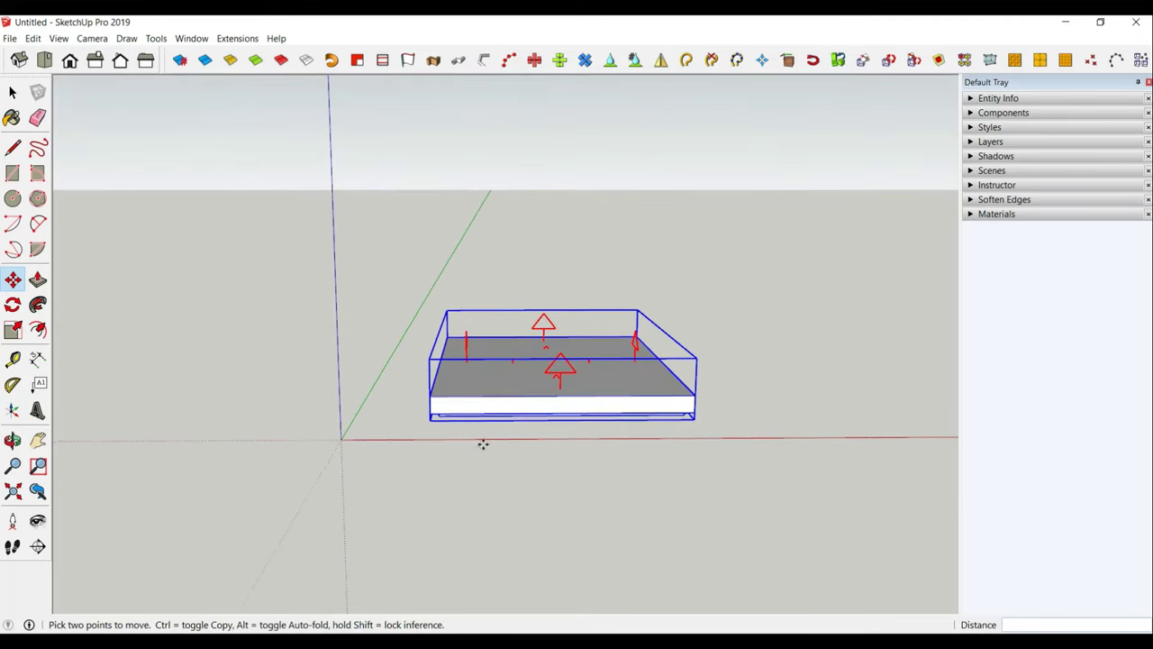
Explode the ceiling frame group into loose geometry and clear the selection
{"action": "right_click", "coordinate": [488, 402]}
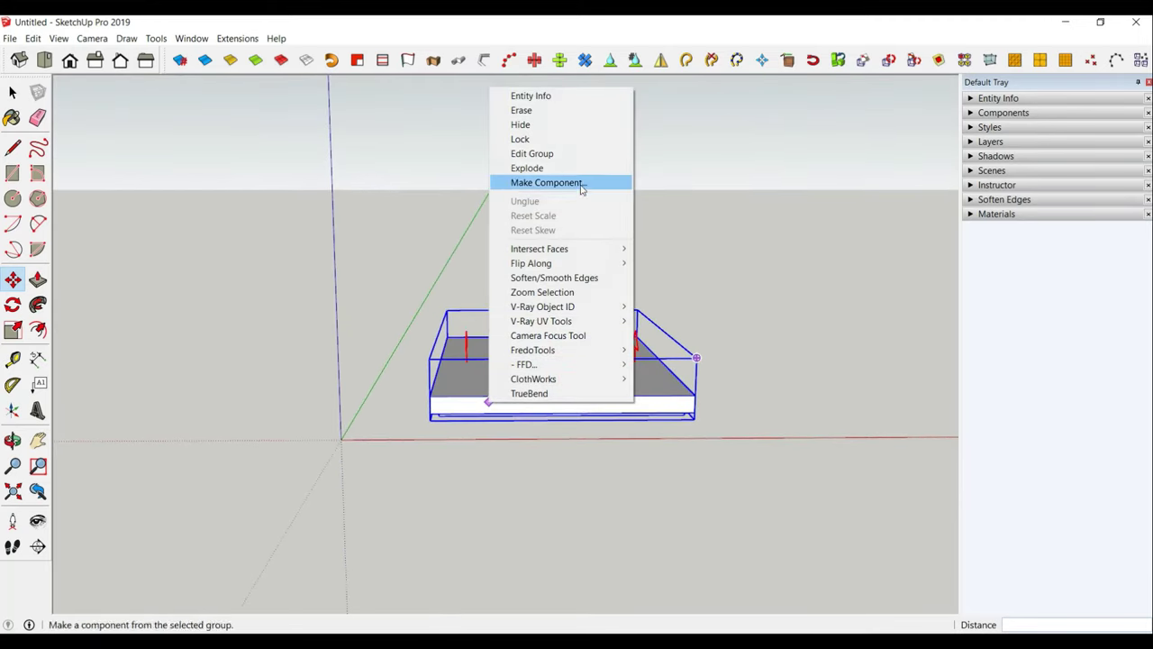
{"action": "left_click", "coordinate": [567, 167]}
{"action": "left_click", "coordinate": [22, 95]}
{"action": "left_click", "coordinate": [483, 479]}
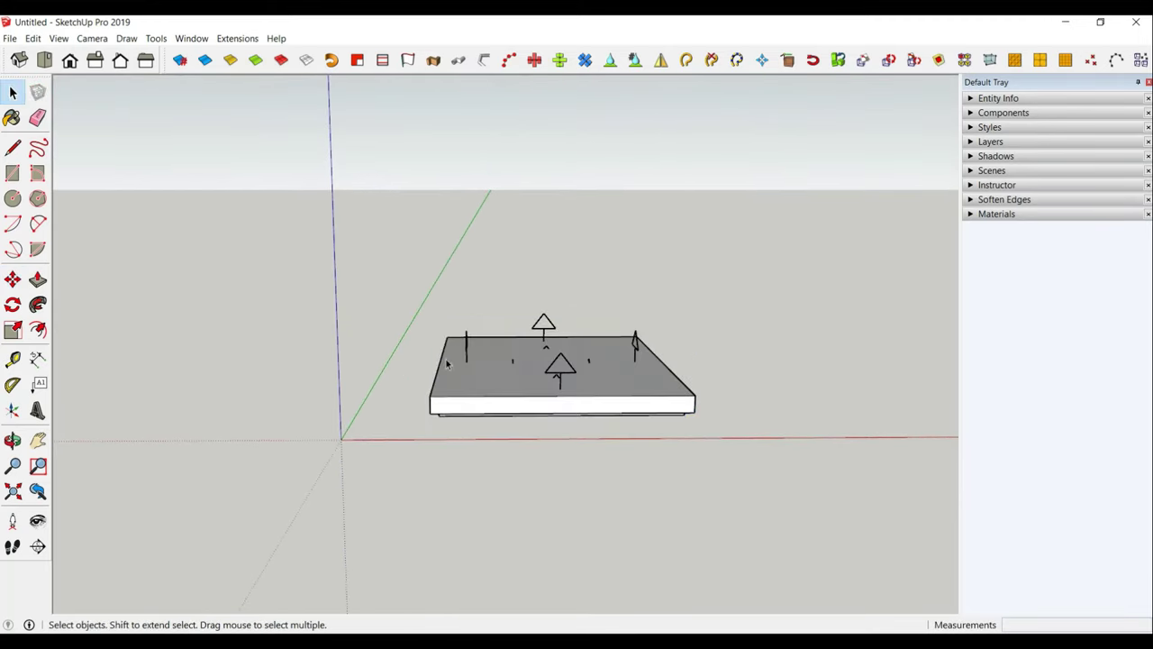
Push the frame's outer rim face 300 cm downward to form the room walls
{"action": "scroll", "coordinate": [483, 447], "scroll_direction": "up", "scroll_amount": 2}
{"action": "middle_click_drag", "start_coordinate": [484, 447], "coordinate": [478, 360]}
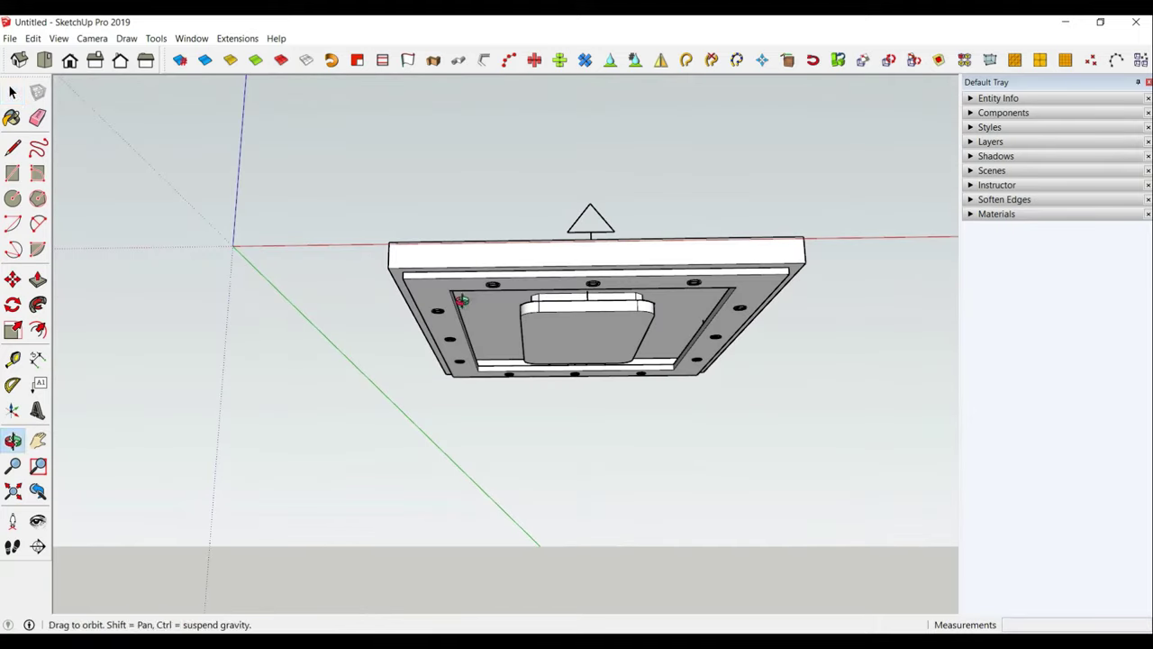
{"action": "left_click", "coordinate": [36, 279]}
{"action": "scroll", "coordinate": [483, 267], "scroll_direction": "up", "scroll_amount": 1}
{"action": "scroll", "coordinate": [483, 229], "scroll_direction": "up", "scroll_amount": 1}
{"action": "left_click_drag", "start_coordinate": [483, 229], "coordinate": [477, 296]}
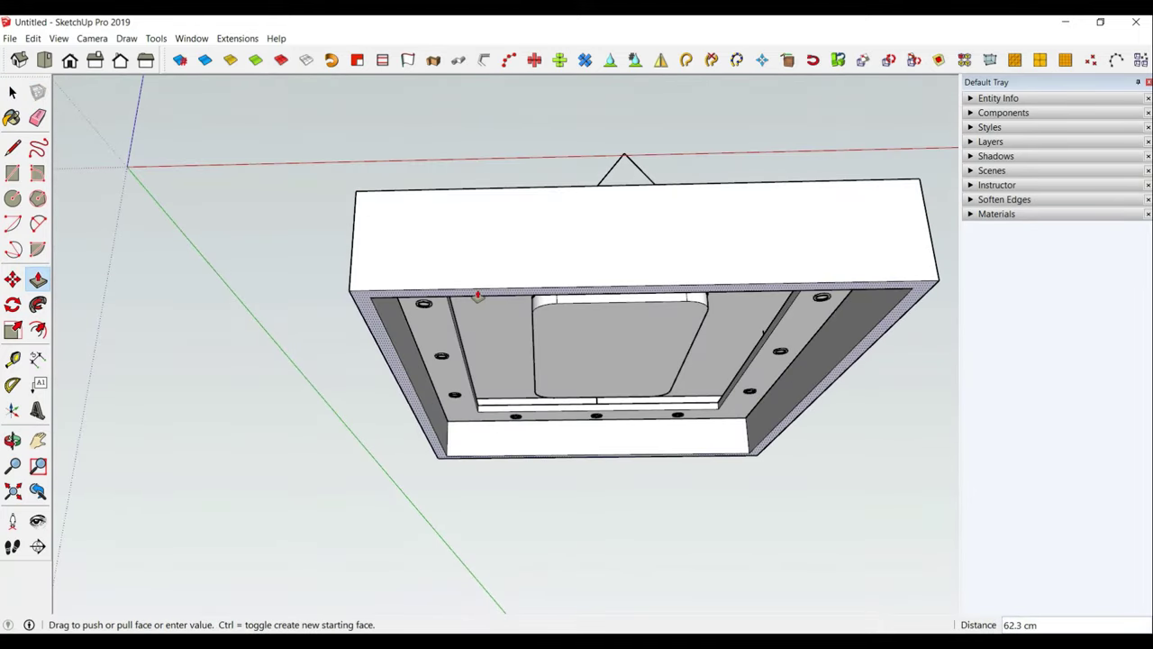
{"action": "type", "text": "300"}
{"action": "key", "text": "Return"}
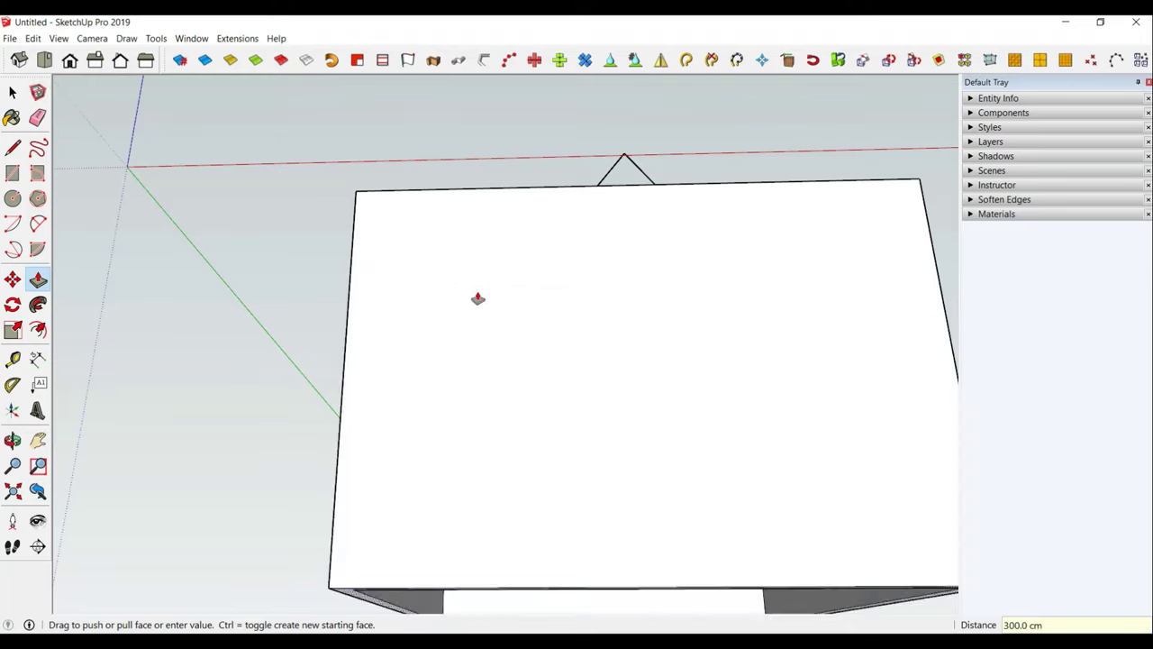
{"action": "scroll", "coordinate": [476, 298], "scroll_direction": "down", "scroll_amount": 2}
{"action": "middle_click_drag", "start_coordinate": [463, 298], "coordinate": [504, 489]}
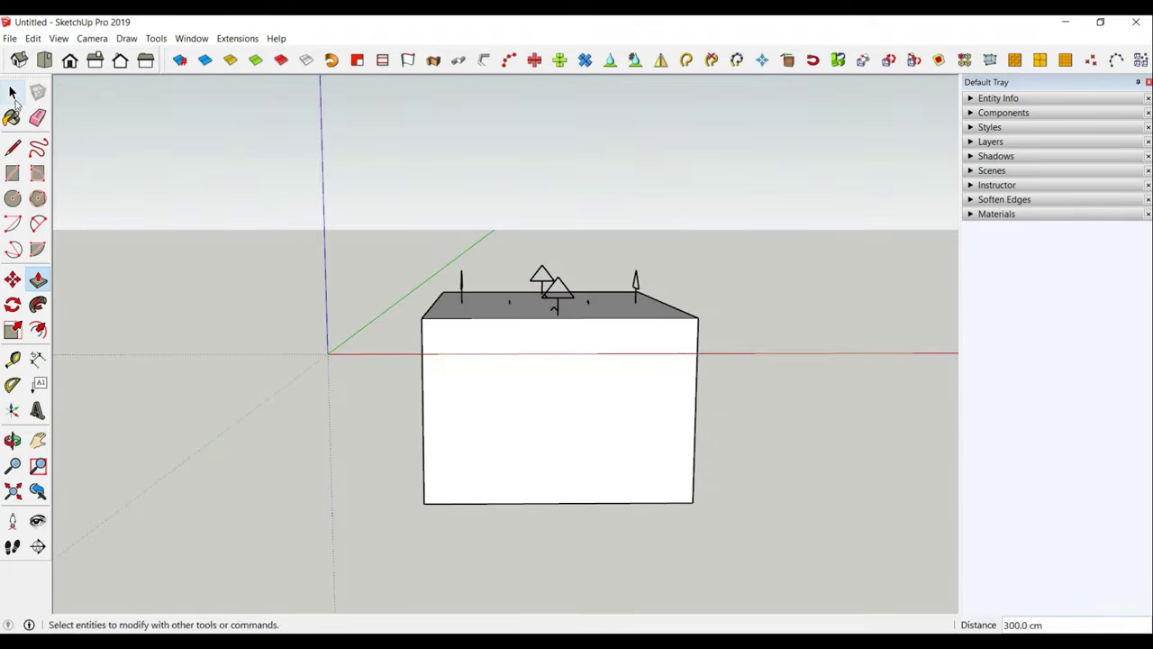
Switch to the Line tool and orbit to view underneath the box
{"action": "left_click", "coordinate": [13, 92]}
{"action": "left_click", "coordinate": [13, 147]}
{"action": "mouse_move", "coordinate": [381, 451]}
{"action": "middle_mouse_down"}
{"action": "mouse_move", "coordinate": [431, 320]}
{"action": "mouse_move", "coordinate": [381, 330]}
{"action": "mouse_move", "coordinate": [476, 291]}
{"action": "middle_mouse_up"}
{"action": "scroll", "coordinate": [381, 330], "scroll_direction": "up", "scroll_amount": 2}
{"action": "scroll", "coordinate": [511, 236], "scroll_direction": "up", "scroll_amount": 2}
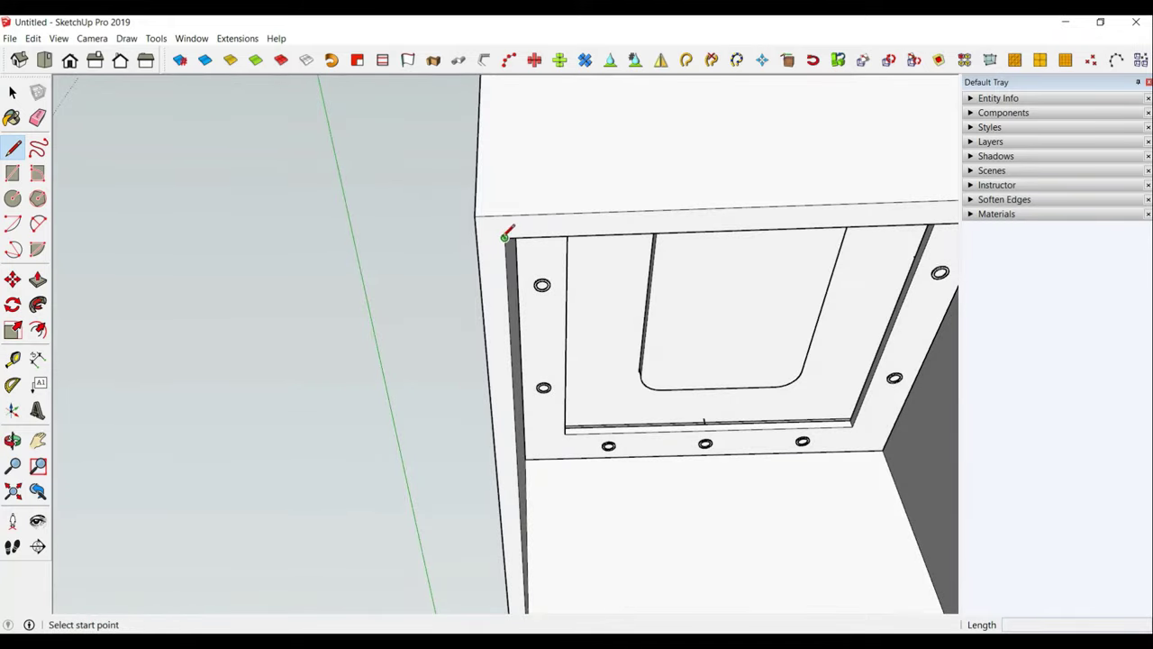
Start lines at the inner wall corner and the opening's inner corner while orbiting around the box
{"action": "left_click", "coordinate": [505, 237]}
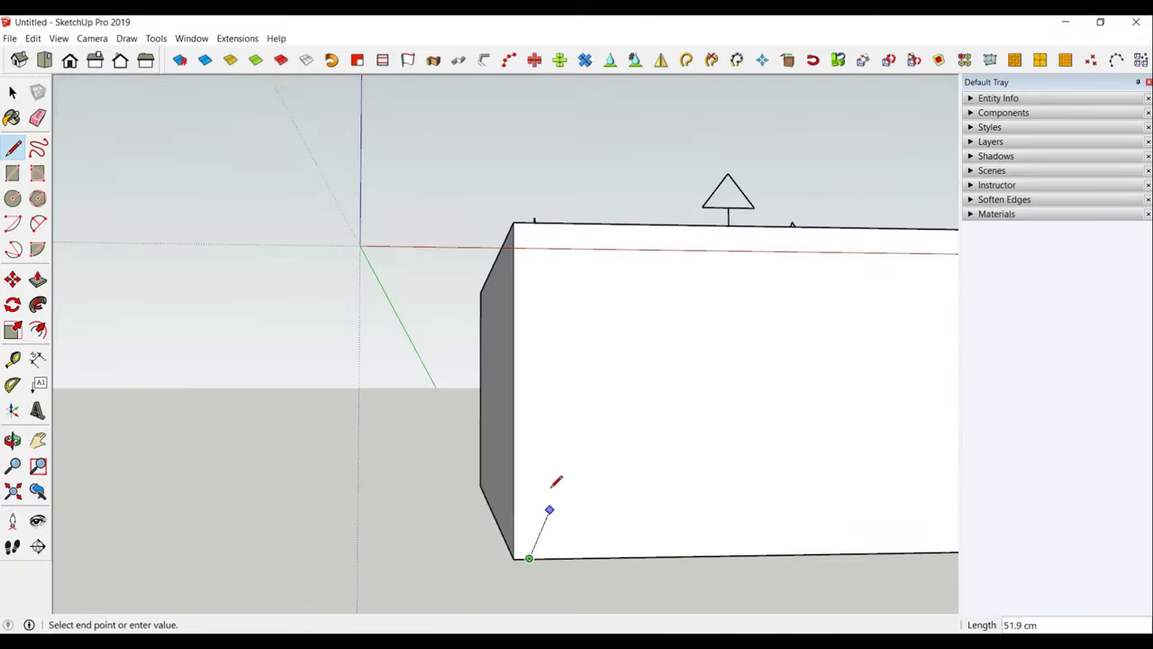
{"action": "middle_click_drag", "start_coordinate": [548, 510], "coordinate": [548, 402]}
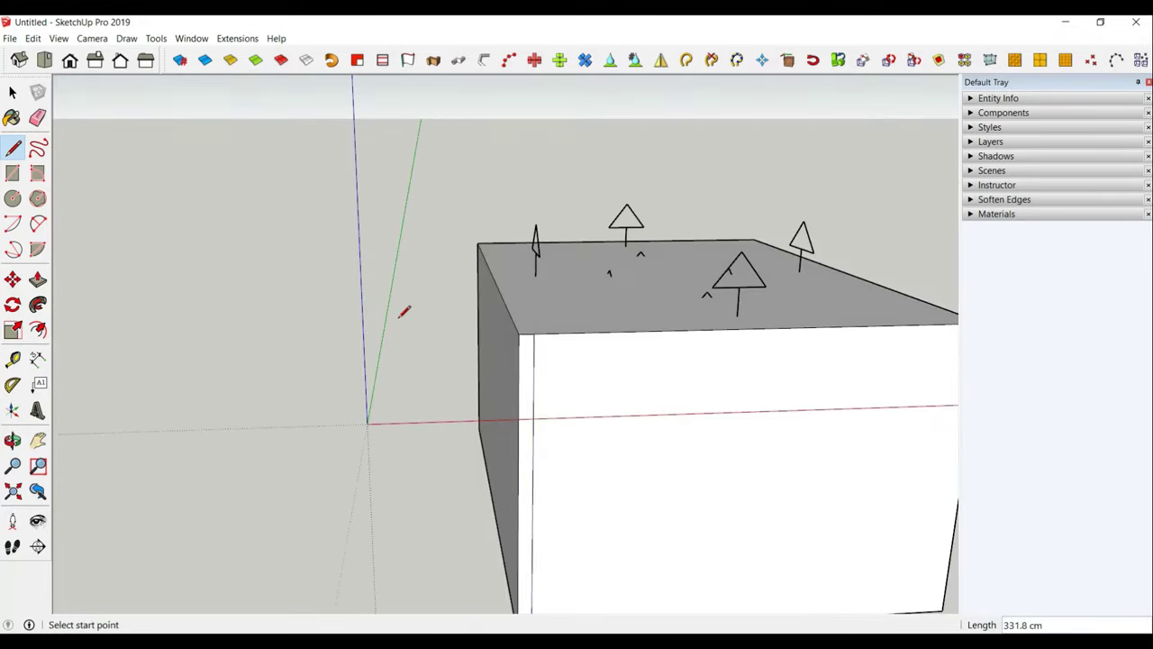
{"action": "scroll", "coordinate": [397, 318], "scroll_direction": "down", "scroll_amount": 3}
{"action": "mouse_move", "coordinate": [391, 324]}
{"action": "middle_mouse_down"}
{"action": "mouse_move", "coordinate": [572, 366]}
{"action": "mouse_move", "coordinate": [535, 311]}
{"action": "middle_mouse_up"}
{"action": "scroll", "coordinate": [585, 297], "scroll_direction": "up", "scroll_amount": 3}
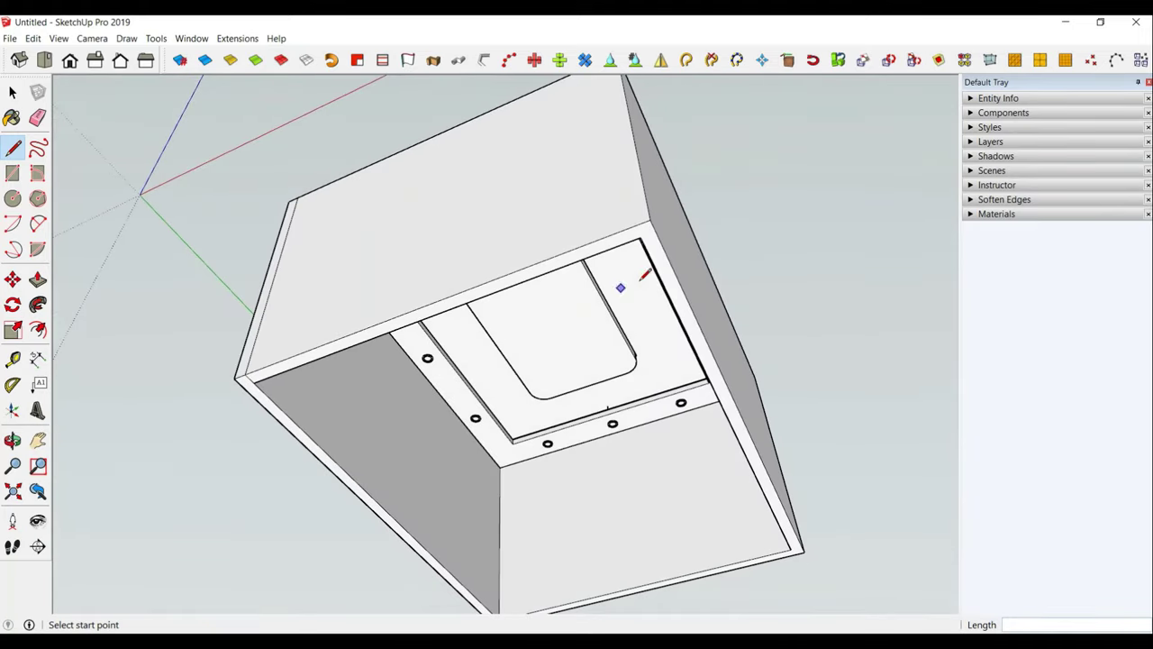
{"action": "left_click", "coordinate": [640, 237]}
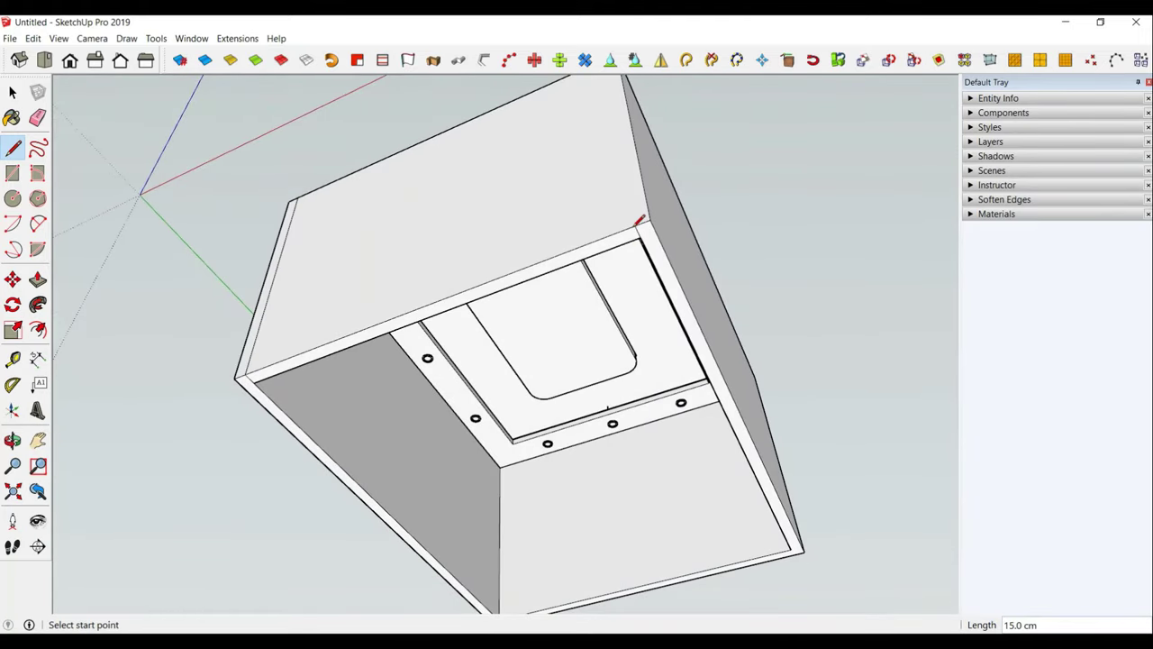
{"action": "middle_click_drag", "start_coordinate": [634, 227], "coordinate": [700, 361]}
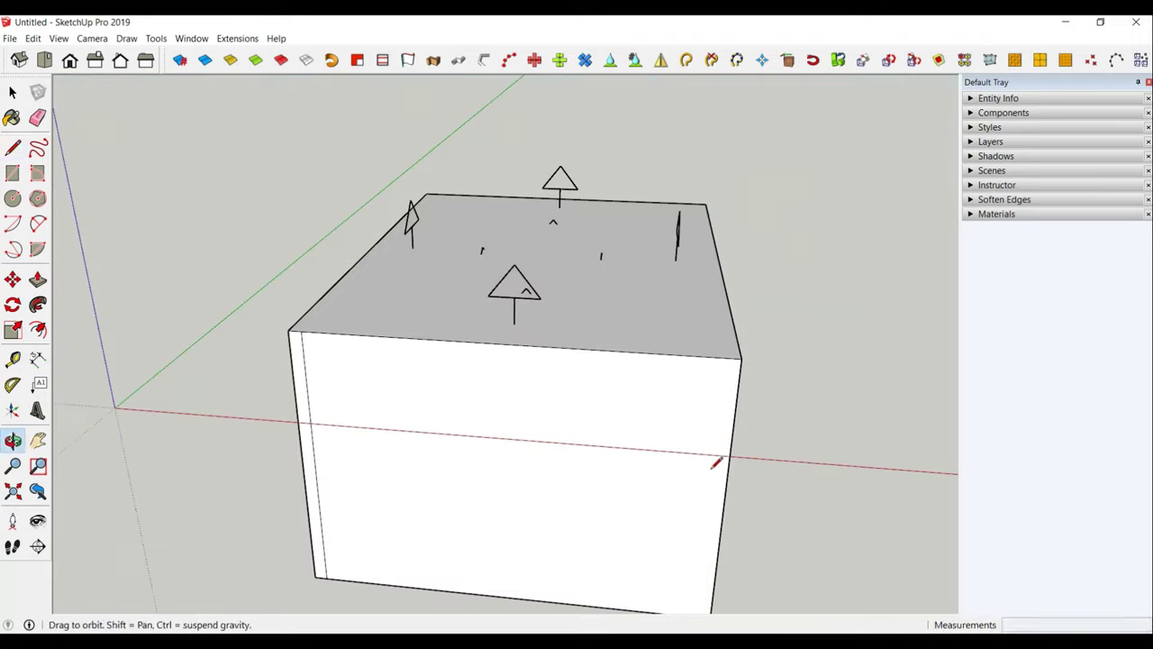
{"action": "middle_click_drag", "start_coordinate": [716, 463], "coordinate": [727, 354]}
{"action": "scroll", "coordinate": [730, 352], "scroll_direction": "down", "scroll_amount": 2}
Push the room box's left face inward with Push/Pull
{"action": "left_click", "coordinate": [12, 92]}
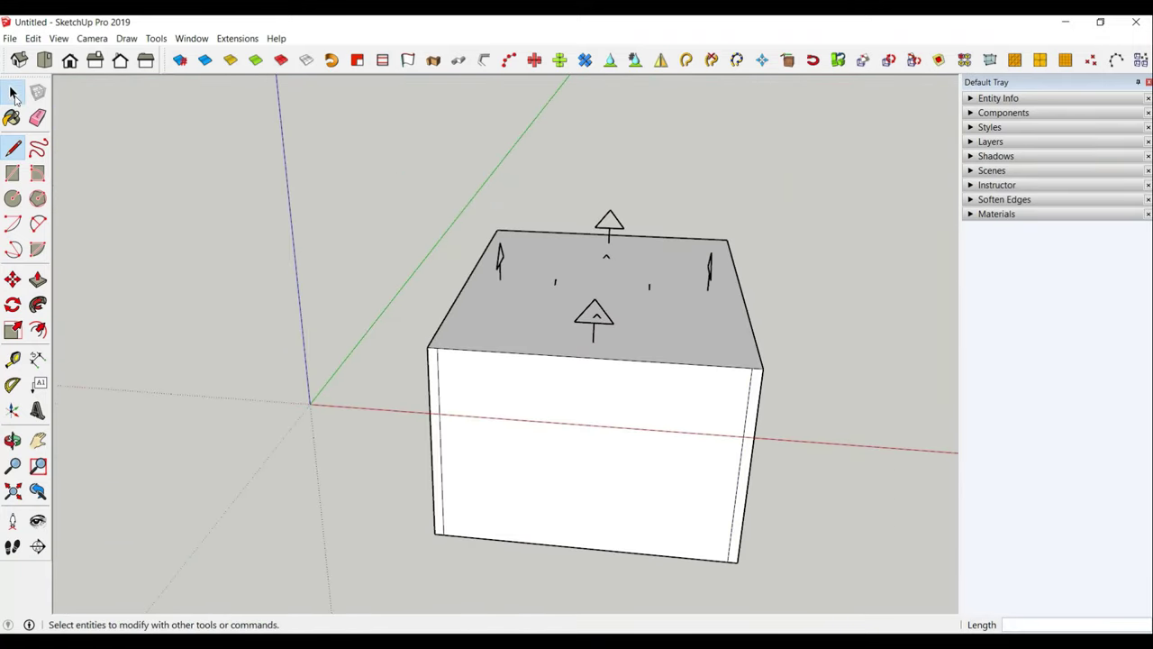
{"action": "mouse_move", "coordinate": [505, 378]}
{"action": "middle_mouse_down"}
{"action": "mouse_move", "coordinate": [384, 430]}
{"action": "mouse_move", "coordinate": [80, 366]}
{"action": "middle_mouse_up"}
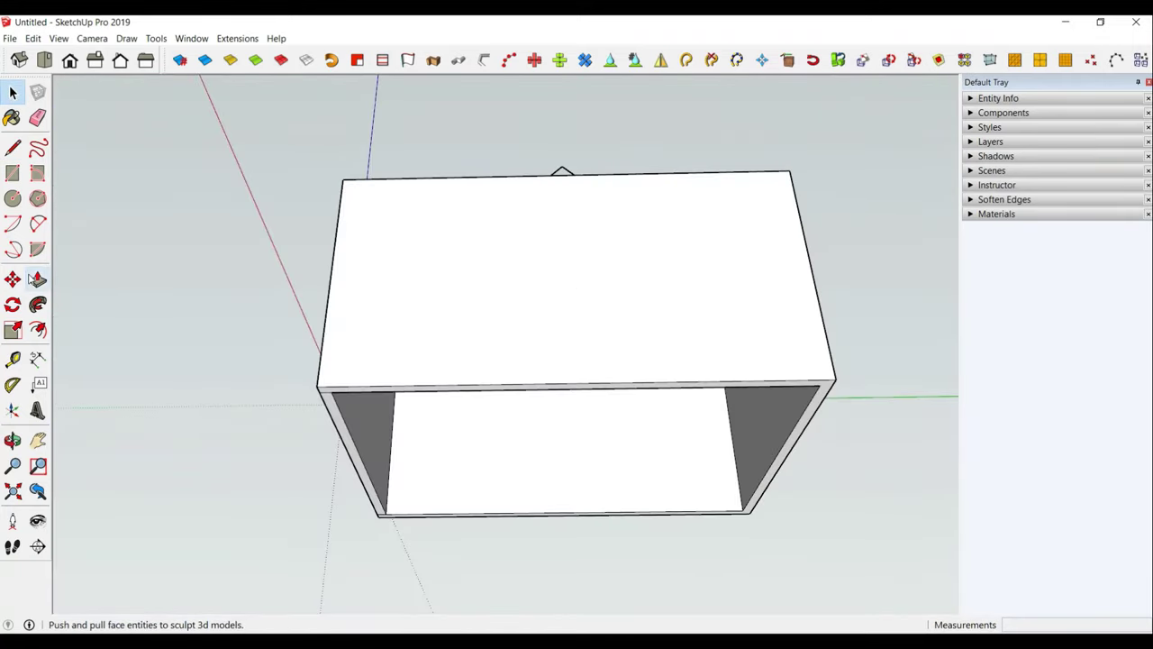
{"action": "left_click", "coordinate": [38, 280]}
{"action": "left_click_drag", "start_coordinate": [350, 471], "coordinate": [348, 412]}
Pull the box's front face out 174.1 cm, briefly trying the Eraser first
{"action": "mouse_move", "coordinate": [206, 412]}
{"action": "middle_mouse_down"}
{"action": "mouse_move", "coordinate": [666, 514]}
{"action": "mouse_move", "coordinate": [675, 482]}
{"action": "middle_mouse_up"}
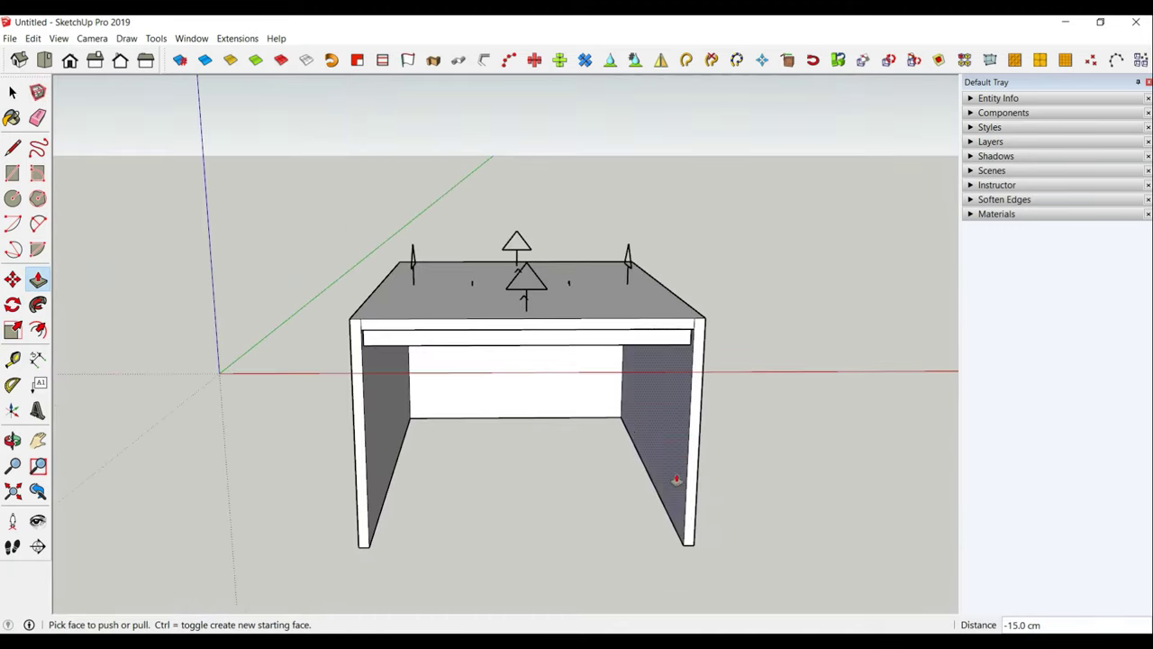
{"action": "left_click", "coordinate": [38, 118]}
{"action": "scroll", "coordinate": [348, 326], "scroll_direction": "up", "scroll_amount": 2}
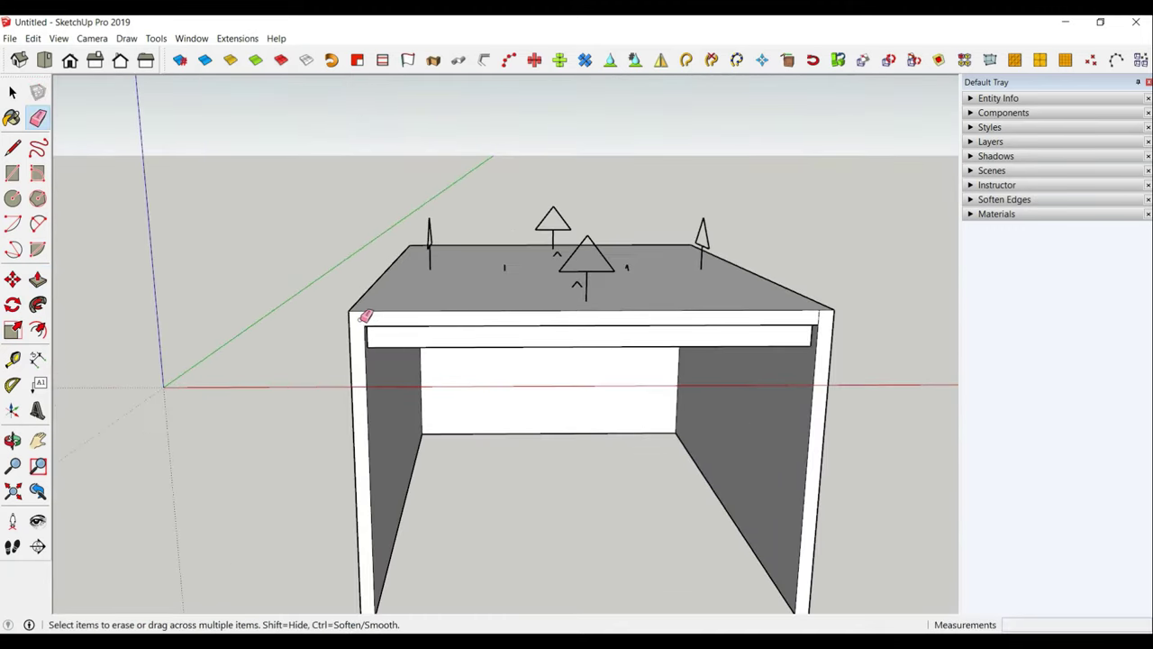
{"action": "scroll", "coordinate": [728, 279], "scroll_direction": "down", "scroll_amount": 2}
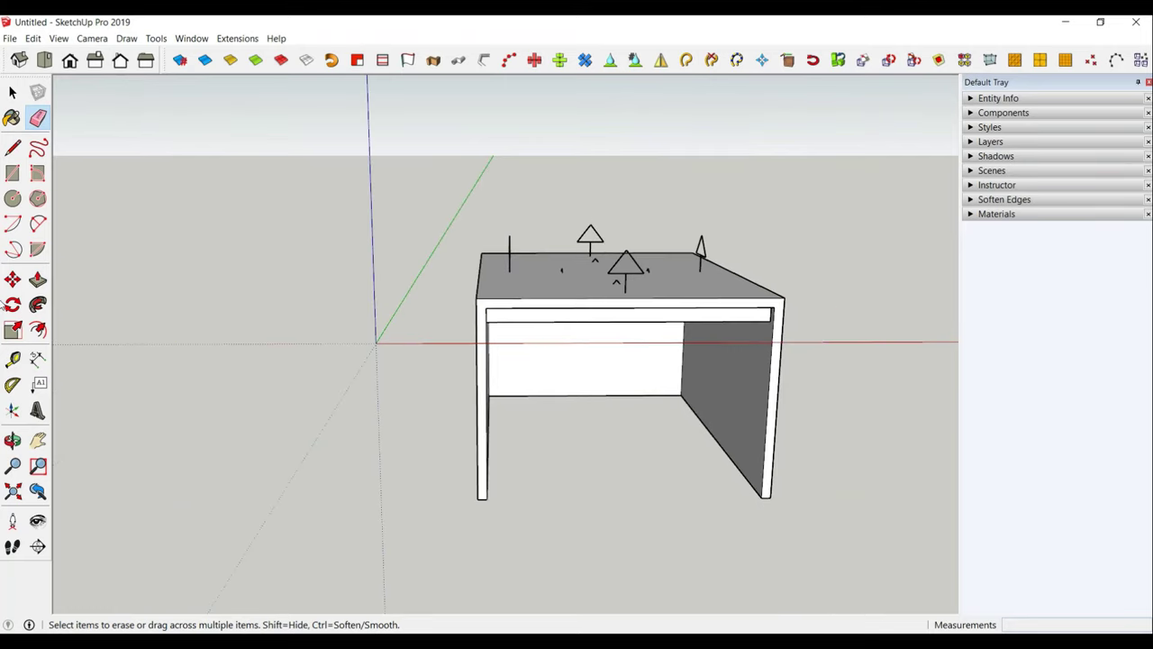
{"action": "left_click", "coordinate": [38, 279]}
{"action": "mouse_move", "coordinate": [599, 312]}
{"action": "left_mouse_down"}
{"action": "mouse_move", "coordinate": [620, 324]}
{"action": "mouse_move", "coordinate": [628, 373]}
{"action": "left_mouse_up"}
{"action": "scroll", "coordinate": [628, 373], "scroll_direction": "down", "scroll_amount": 1}
{"action": "left_click", "coordinate": [13, 91]}
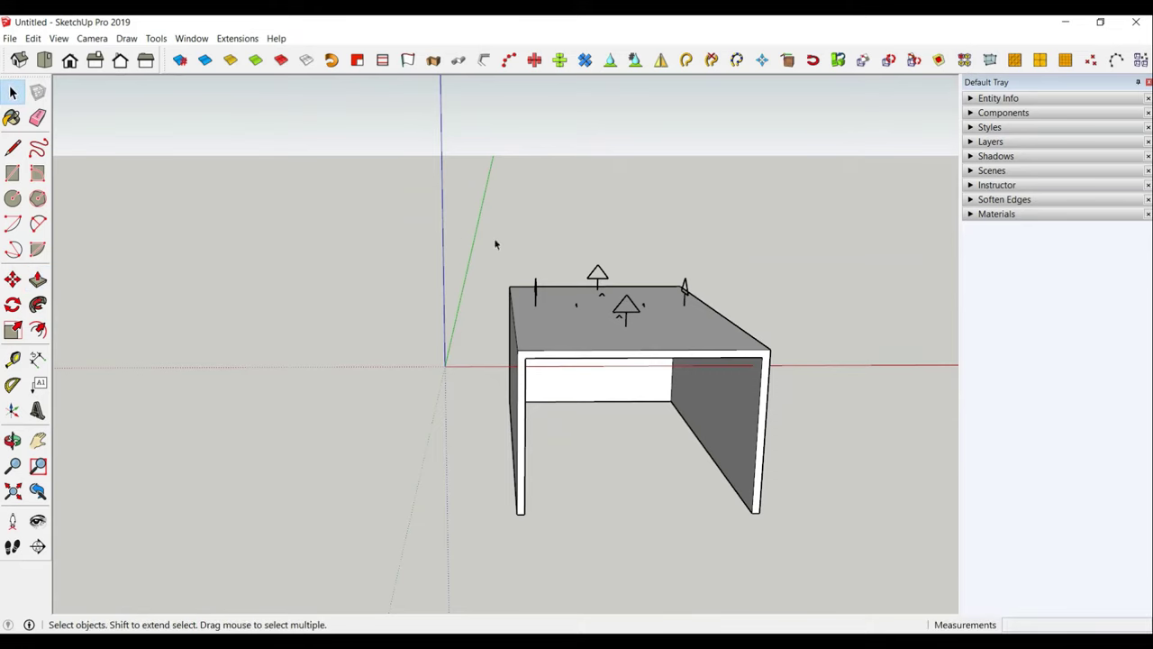
Move the whole room box so its bottom corner sits at the origin
{"action": "left_click_drag", "start_coordinate": [495, 239], "coordinate": [840, 555]}
{"action": "left_click", "coordinate": [13, 280]}
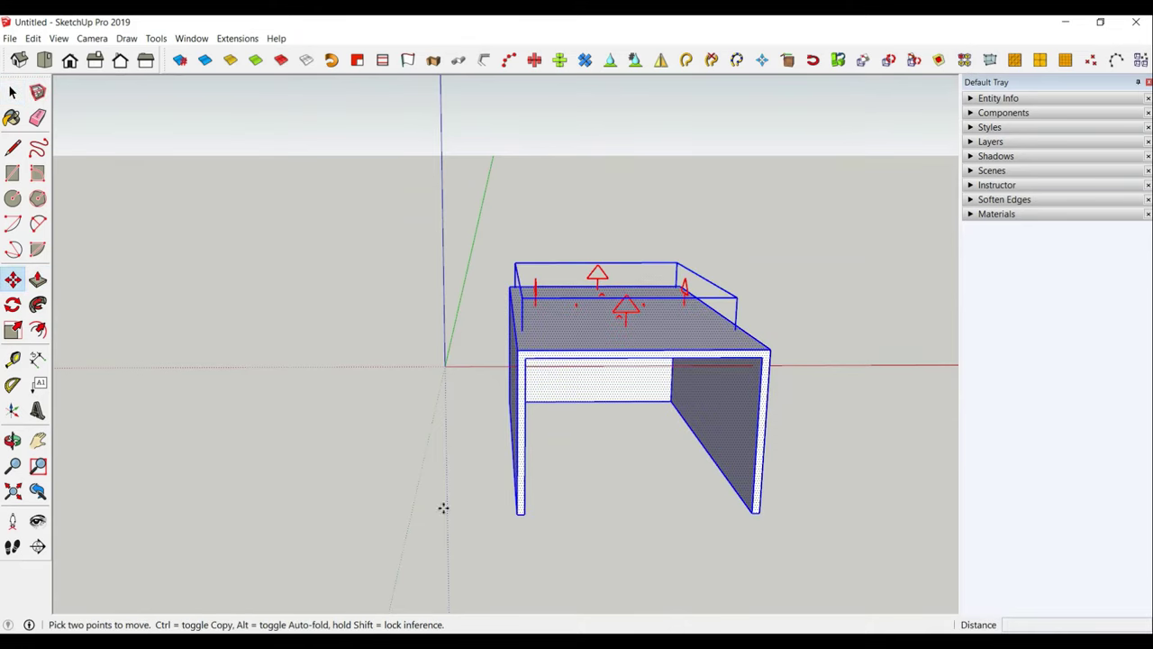
{"action": "left_click", "coordinate": [514, 522]}
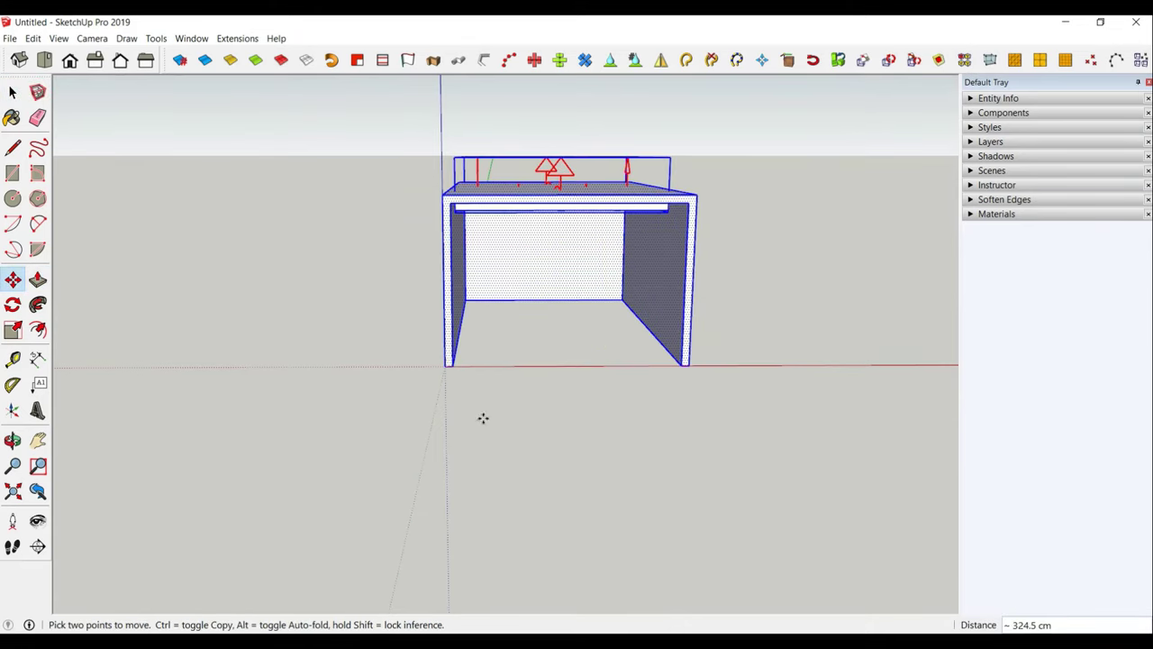
{"action": "left_click", "coordinate": [483, 418]}
{"action": "middle_click_drag", "start_coordinate": [477, 296], "coordinate": [466, 249]}
{"action": "key", "text": "space"}
Reselect the room box and make it a group
{"action": "middle_click_drag", "start_coordinate": [173, 170], "coordinate": [606, 207]}
{"action": "left_click", "coordinate": [287, 177]}
{"action": "left_click", "coordinate": [693, 120]}
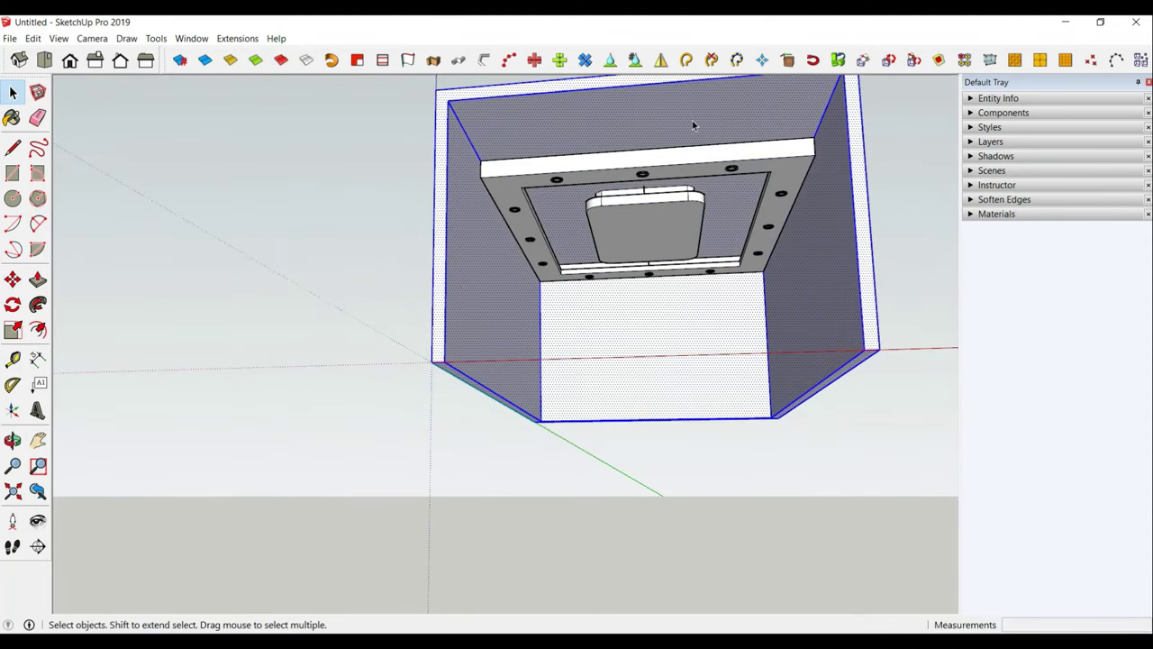
{"action": "right_click", "coordinate": [692, 124]}
{"action": "left_click", "coordinate": [736, 235]}
Draw a floor rectangle from the inner back corner to the front right corner in Front view
{"action": "left_click", "coordinate": [12, 174]}
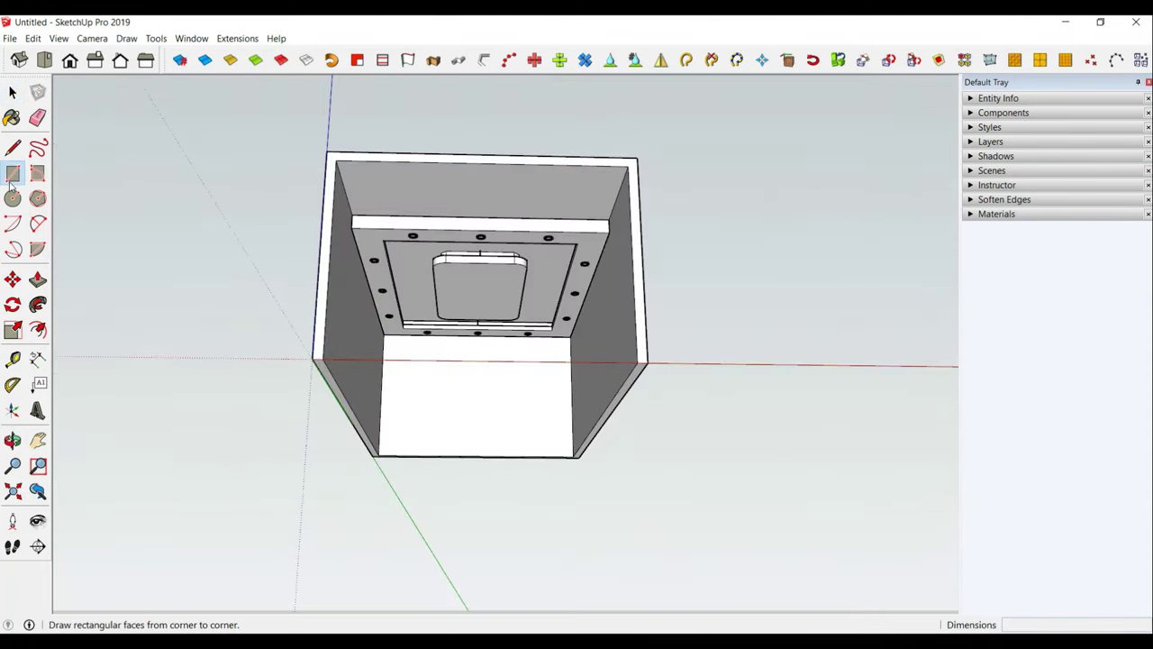
{"action": "middle_click_drag", "start_coordinate": [270, 315], "coordinate": [348, 400]}
{"action": "key", "text": "F3"}
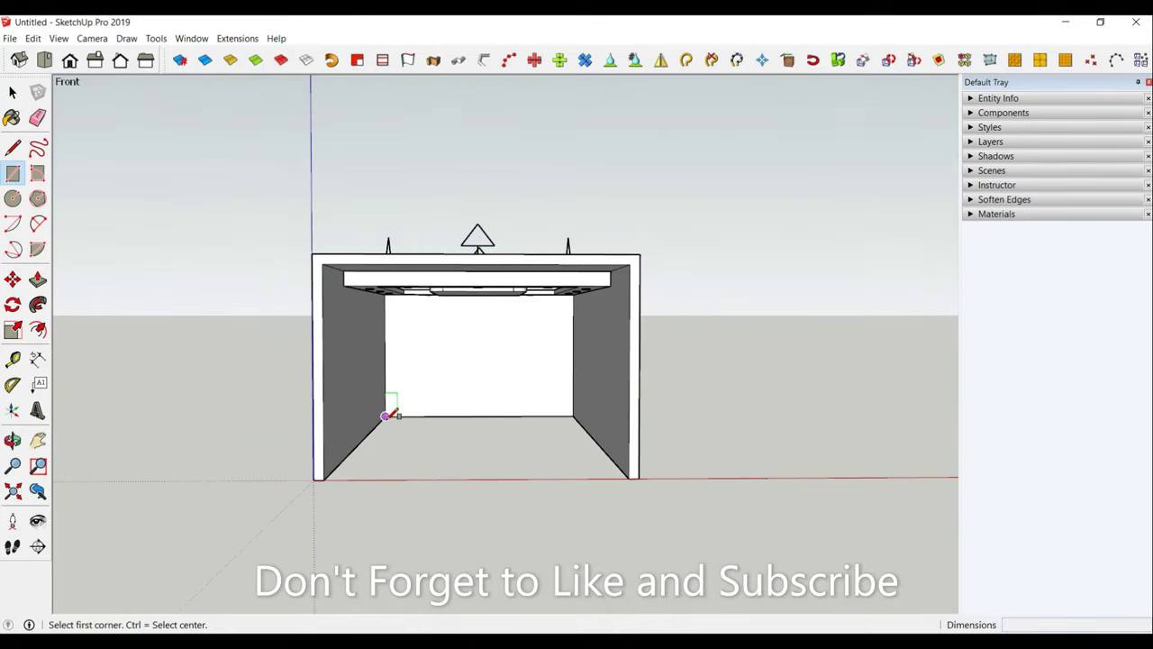
{"action": "left_click", "coordinate": [386, 416]}
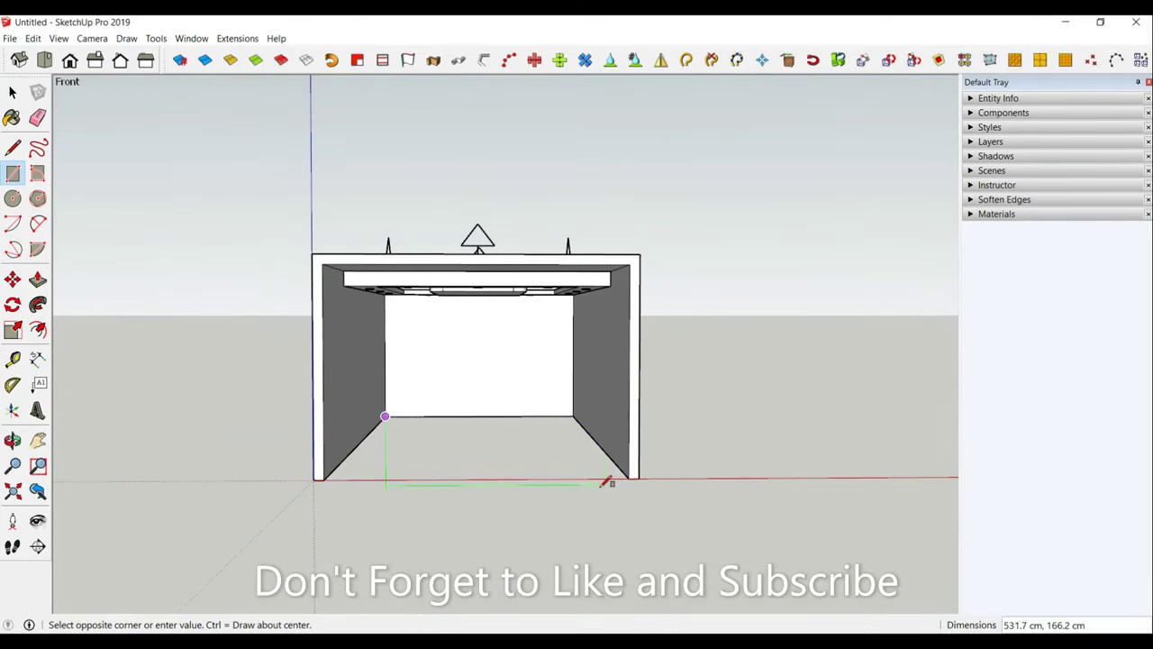
{"action": "key", "text": "Escape"}
{"action": "middle_click_drag", "start_coordinate": [523, 406], "coordinate": [498, 470]}
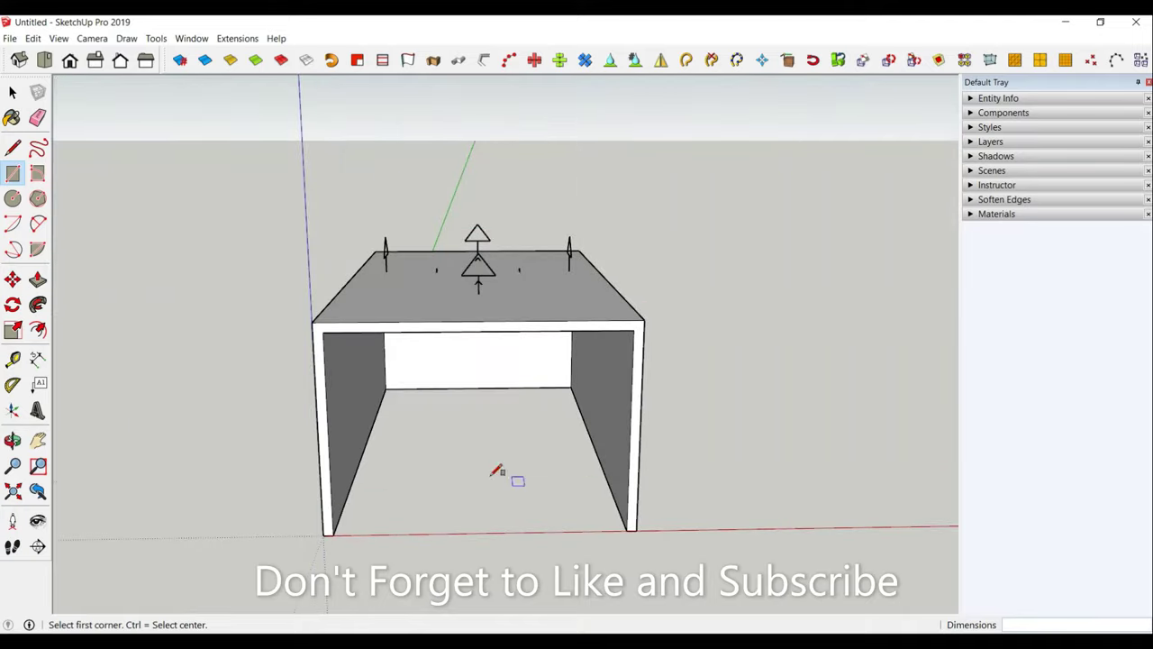
{"action": "left_click", "coordinate": [388, 388]}
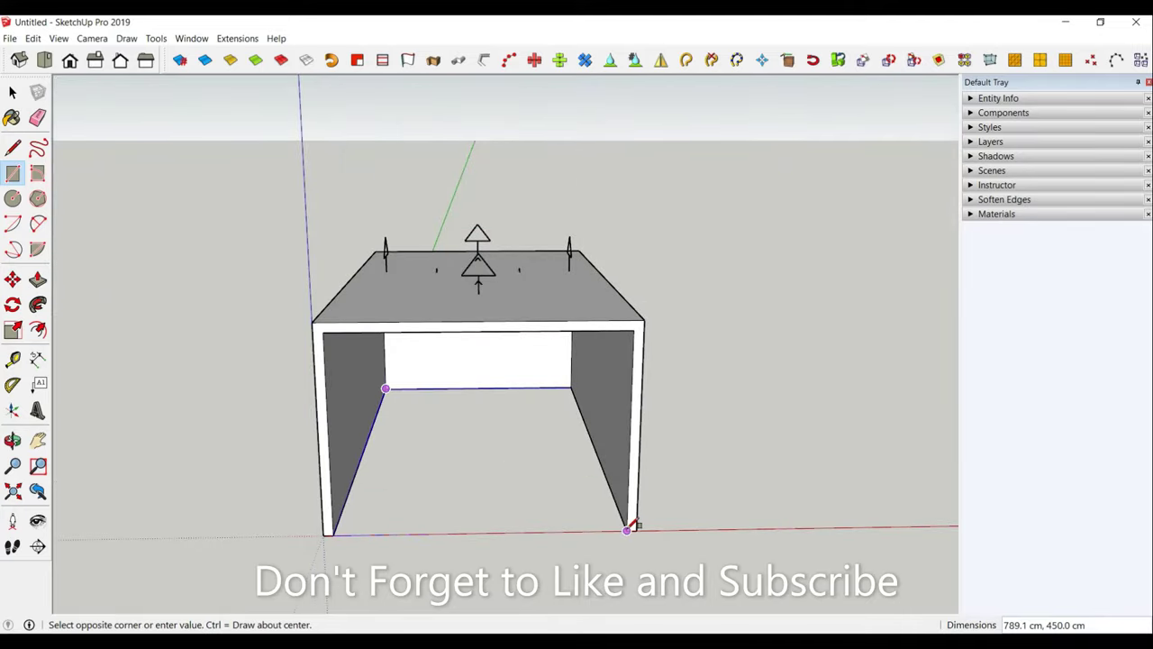
{"action": "left_click", "coordinate": [636, 528]}
Raise the floor rectangle 10 cm into a slab
{"action": "scroll", "coordinate": [524, 457], "scroll_direction": "down", "scroll_amount": 2}
{"action": "middle_click_drag", "start_coordinate": [525, 457], "coordinate": [546, 513]}
{"action": "left_click", "coordinate": [13, 92]}
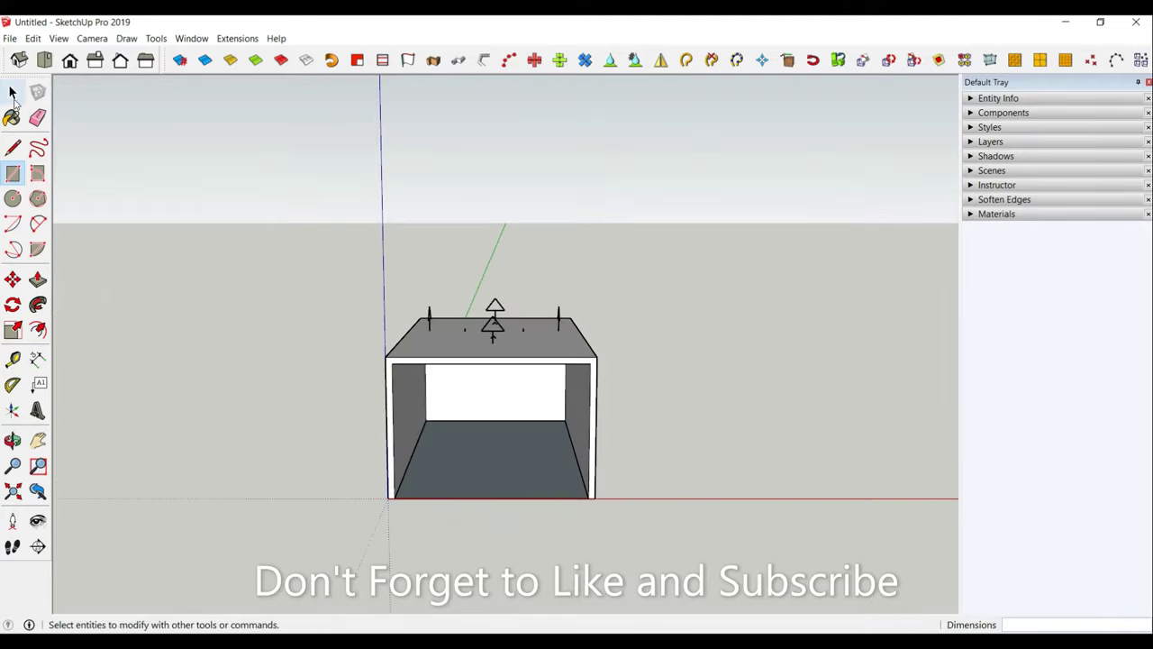
{"action": "left_click", "coordinate": [38, 280]}
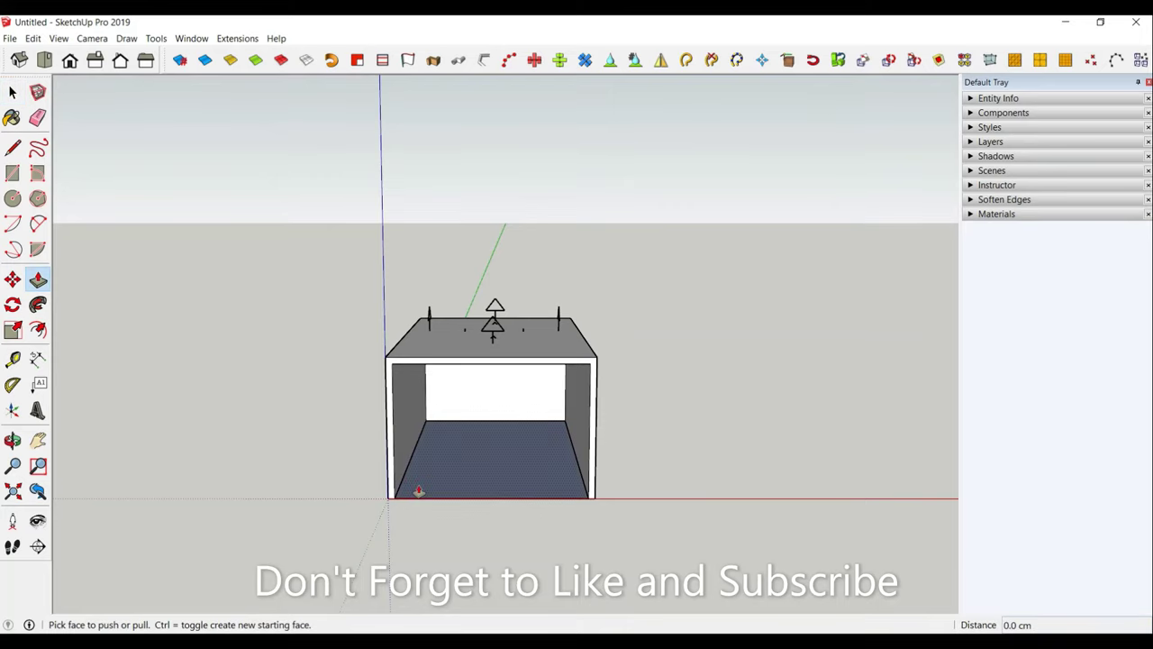
{"action": "left_click_drag", "start_coordinate": [418, 491], "coordinate": [394, 474]}
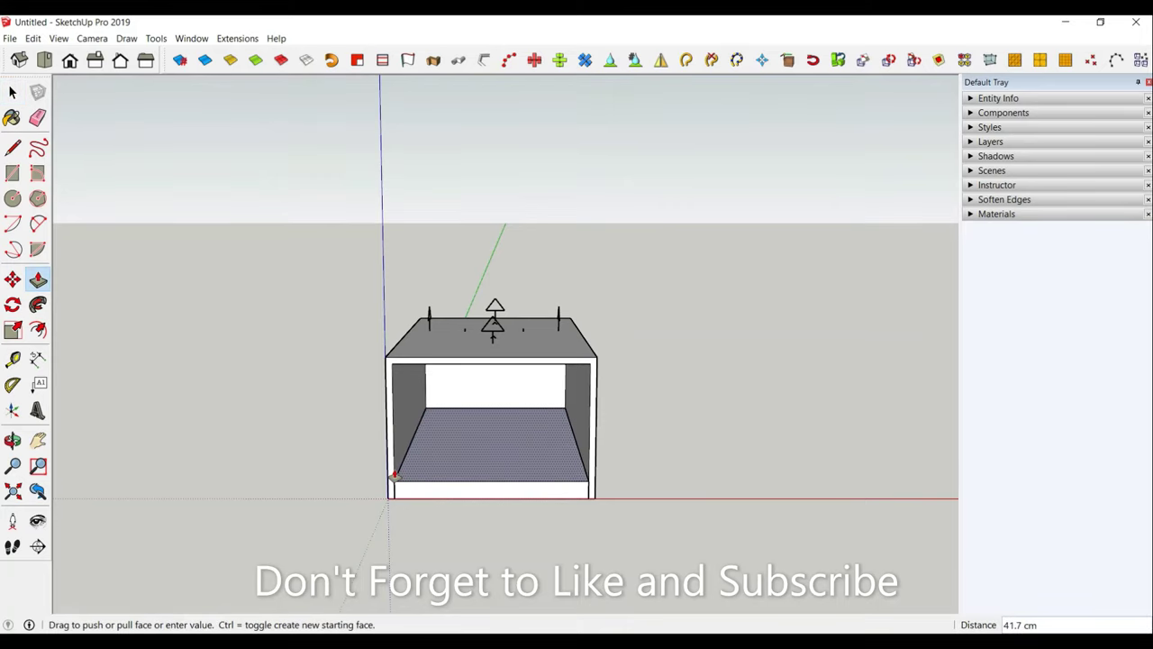
{"action": "type", "text": "10"}
{"action": "key", "text": "Return"}
{"action": "key", "text": "F3"}
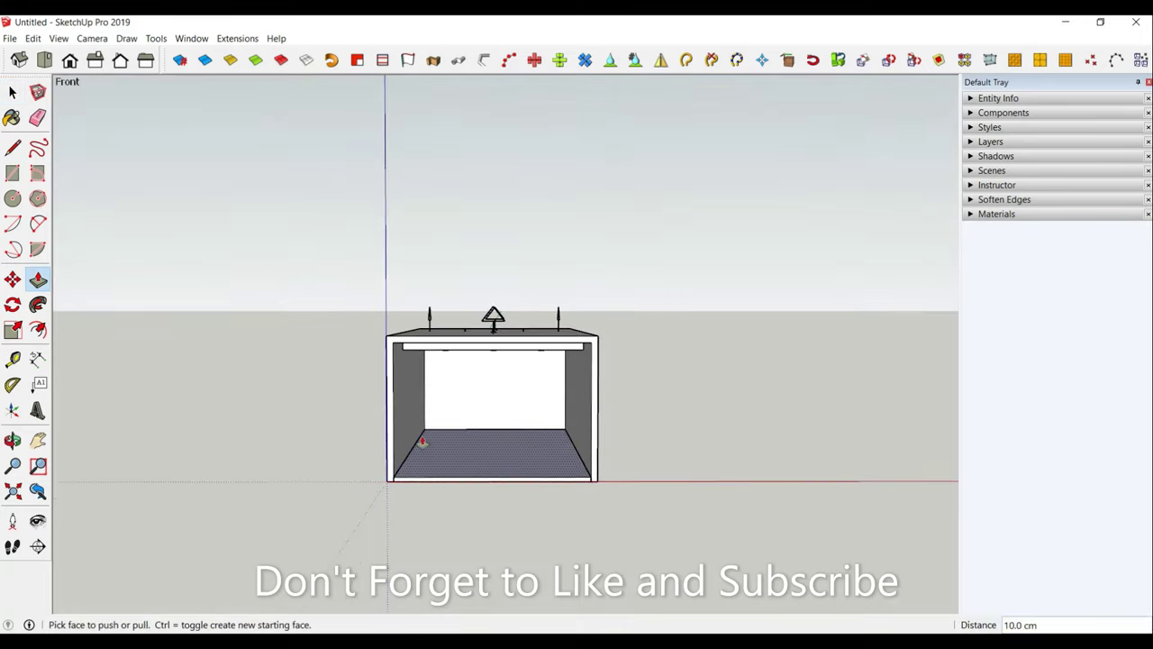
{"action": "key", "text": "space"}
{"action": "scroll", "coordinate": [440, 355], "scroll_direction": "up", "scroll_amount": 5}
{"action": "mouse_move", "coordinate": [440, 355]}
{"action": "middle_mouse_down"}
{"action": "mouse_move", "coordinate": [484, 229]}
{"action": "mouse_move", "coordinate": [528, 213]}
{"action": "middle_mouse_up"}
In the V-Ray Asset Editor, set Rectangle Light and Rectangle Light#1 intensity to 70
{"action": "scroll", "coordinate": [444, 335], "scroll_direction": "down", "scroll_amount": 2}
{"action": "scroll", "coordinate": [484, 229], "scroll_direction": "up", "scroll_amount": 3}
{"action": "scroll", "coordinate": [515, 257], "scroll_direction": "up", "scroll_amount": 2}
{"action": "left_click", "coordinate": [237, 38]}
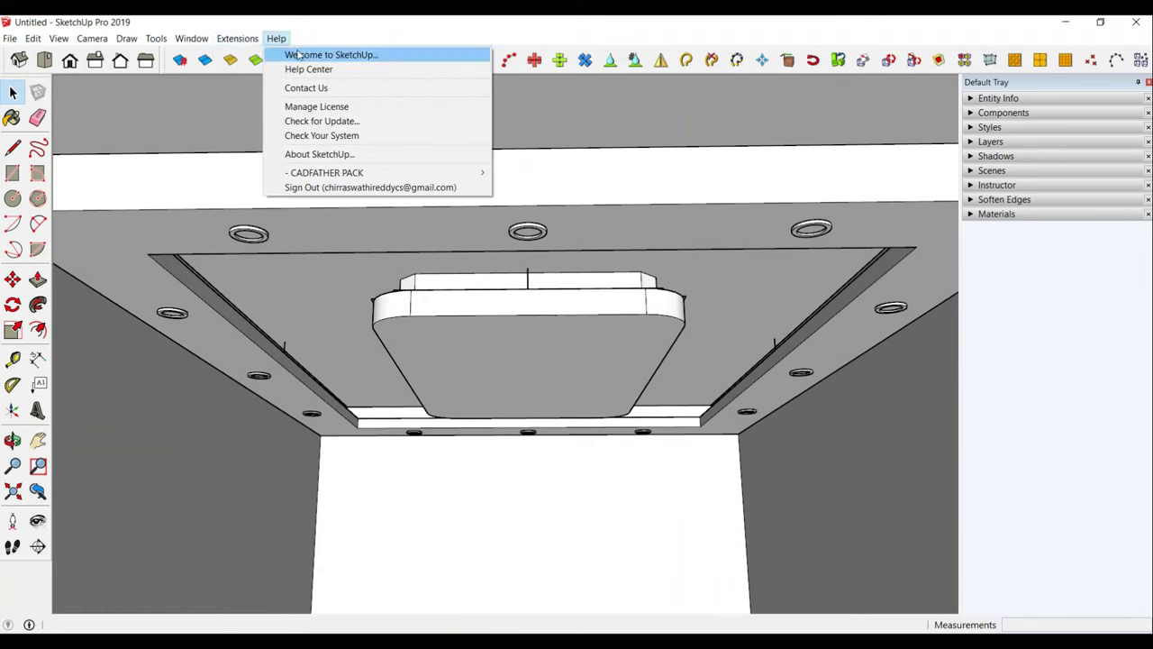
{"action": "left_click", "coordinate": [401, 55]}
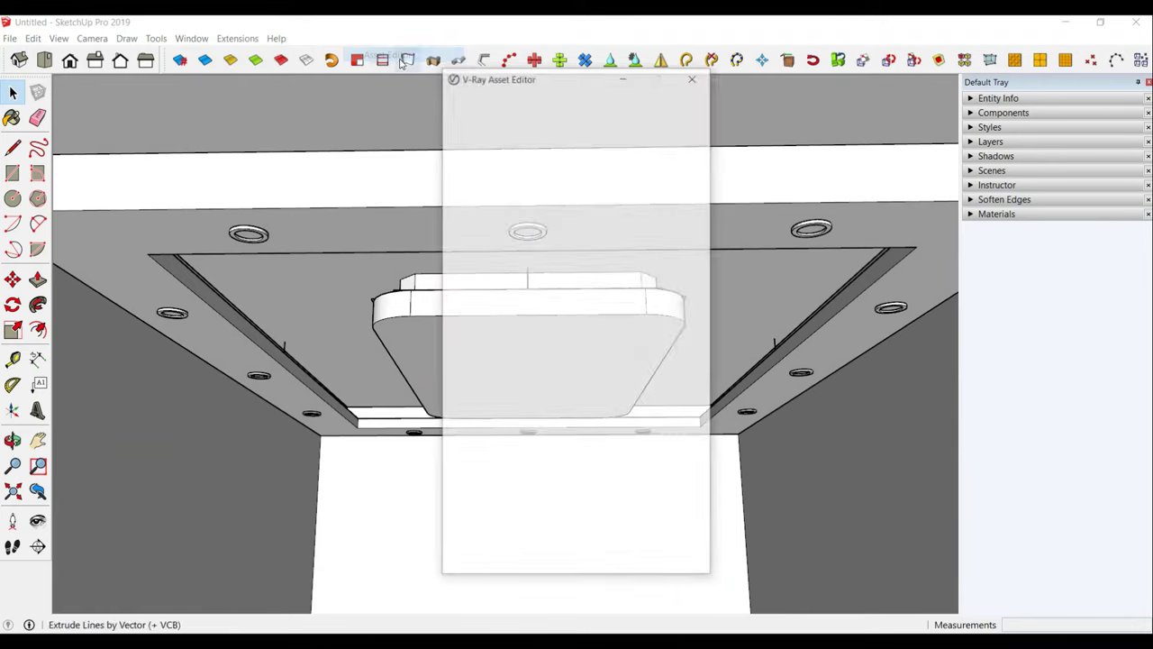
{"action": "left_click", "coordinate": [445, 334]}
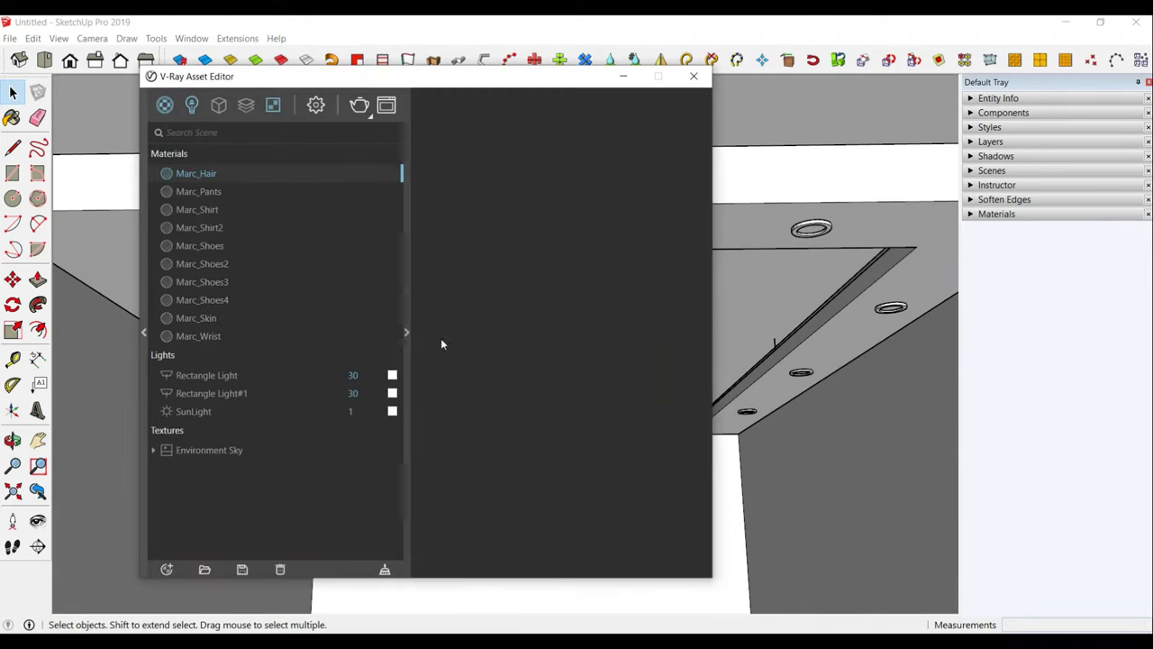
{"action": "left_click", "coordinate": [668, 375]}
{"action": "type", "text": "70"}
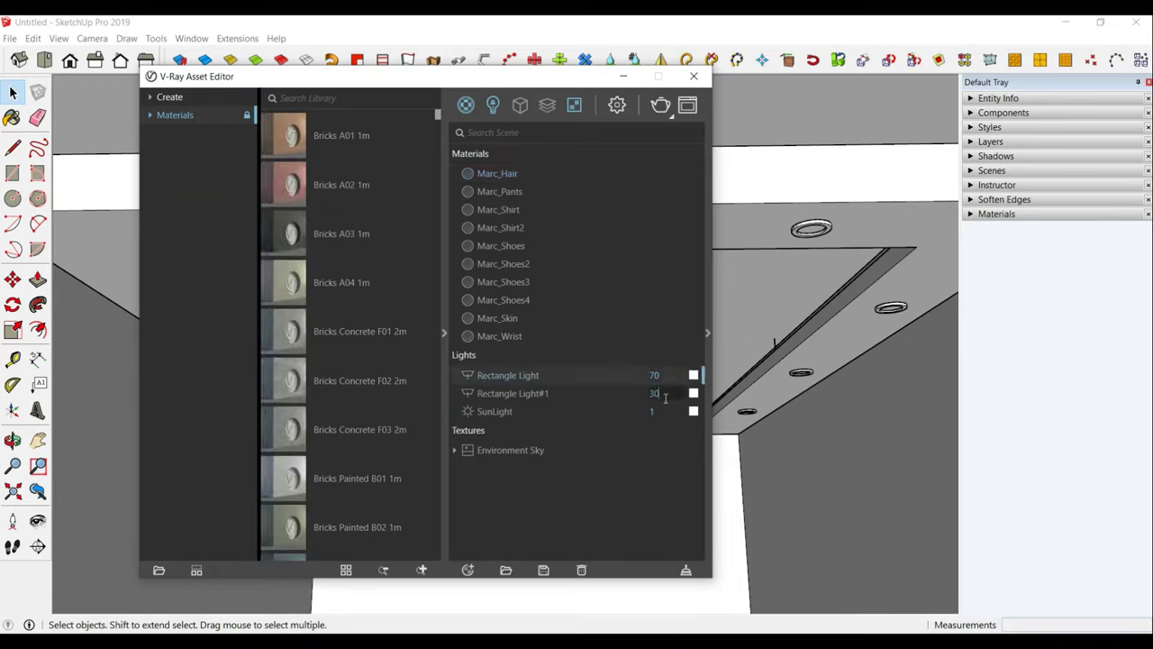
{"action": "left_click", "coordinate": [666, 396]}
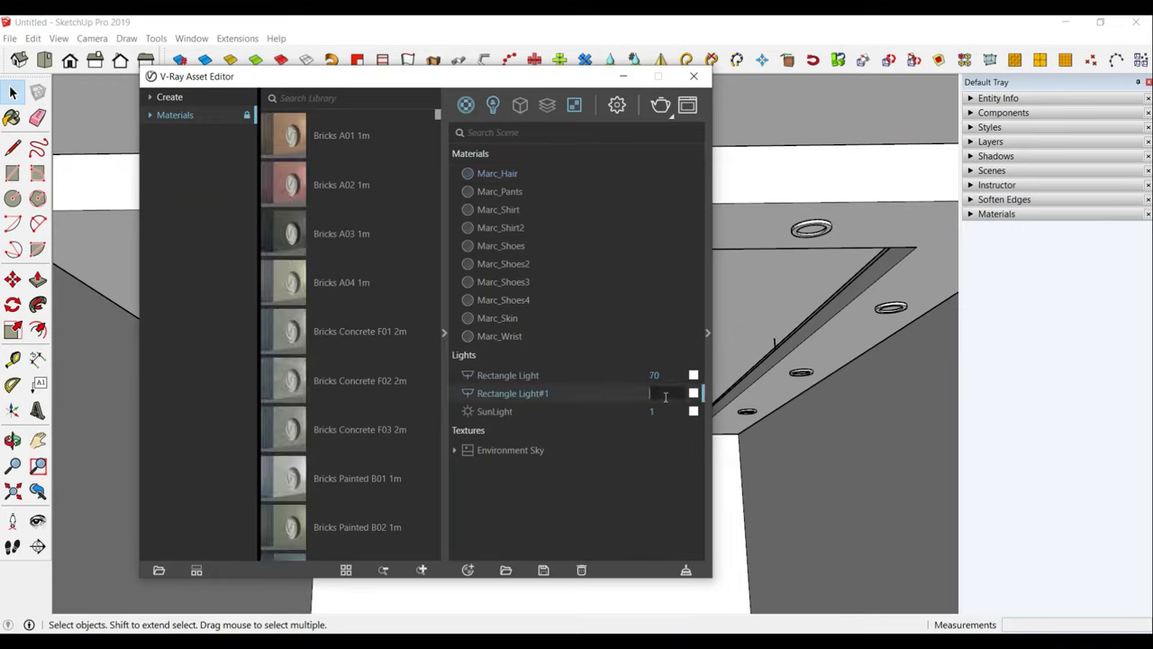
{"action": "type", "text": "70"}
Turn off the SunLight, then reselect Rectangle Light to show its parameters
{"action": "left_click", "coordinate": [661, 412]}
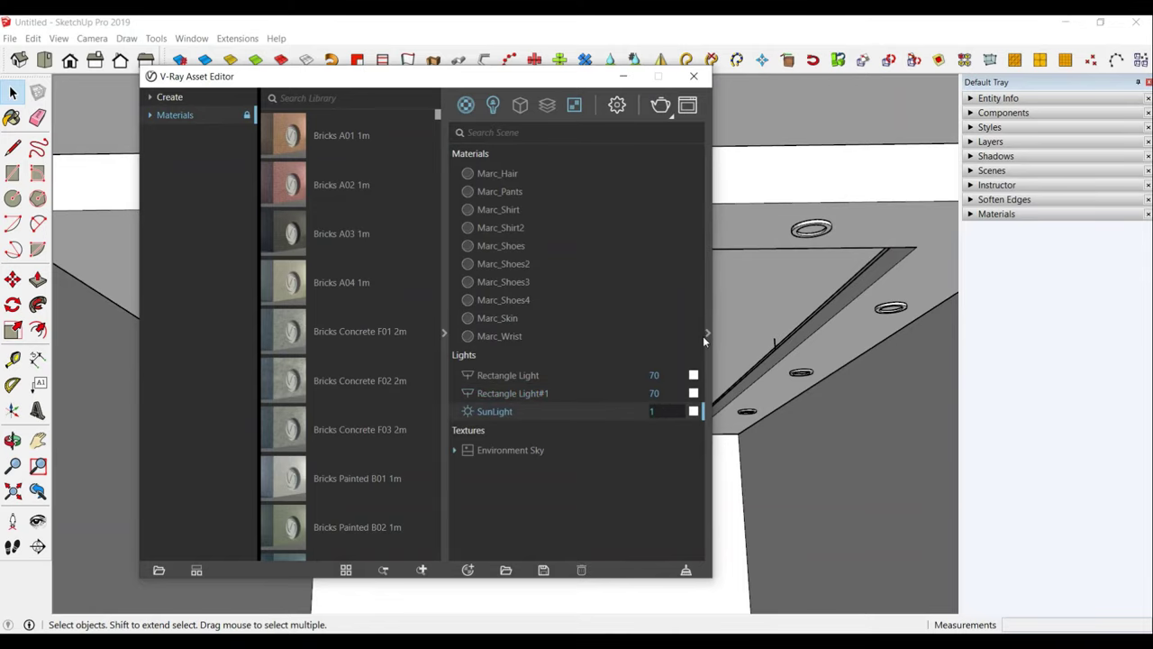
{"action": "left_click", "coordinate": [707, 333]}
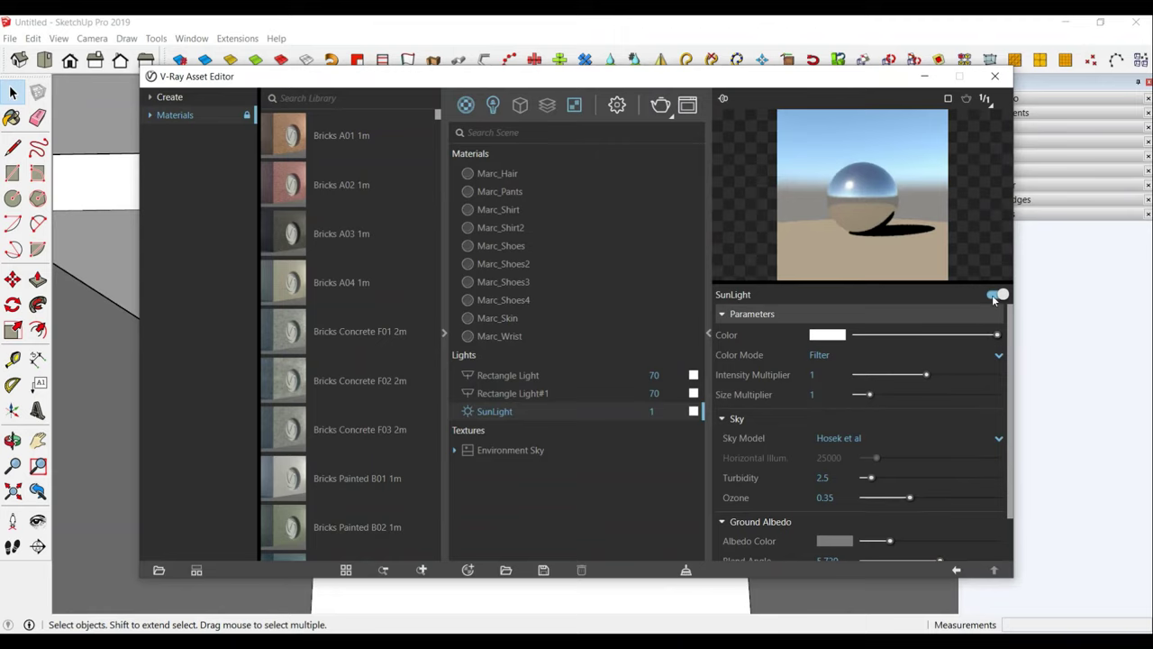
{"action": "left_click", "coordinate": [994, 296]}
{"action": "left_click", "coordinate": [590, 379]}
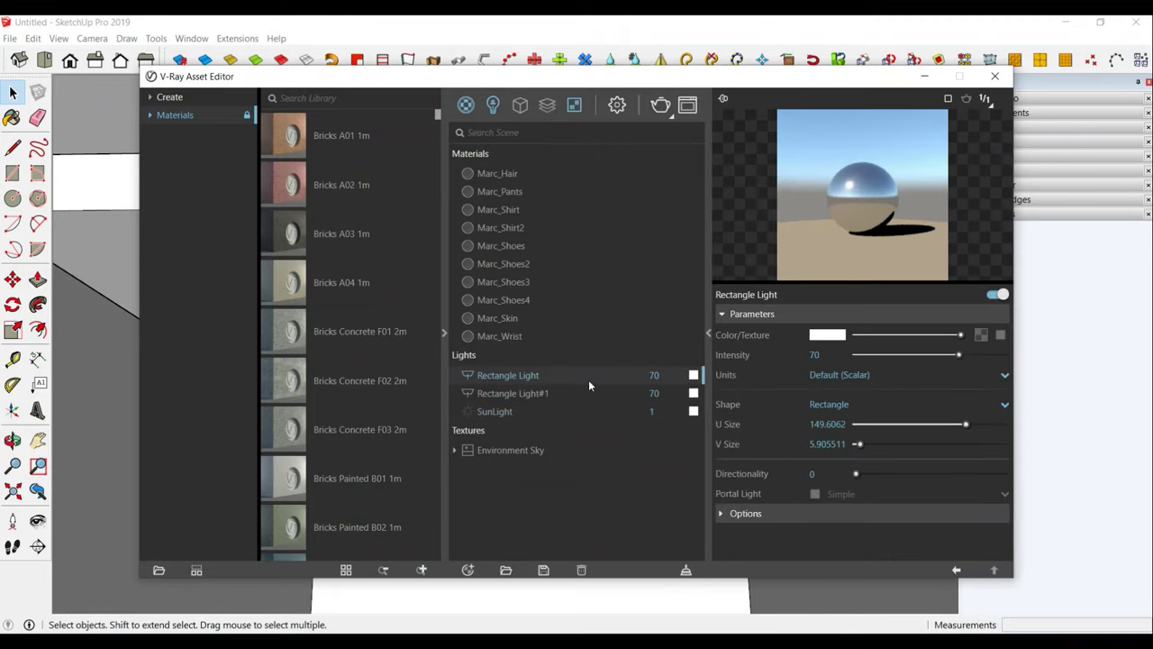
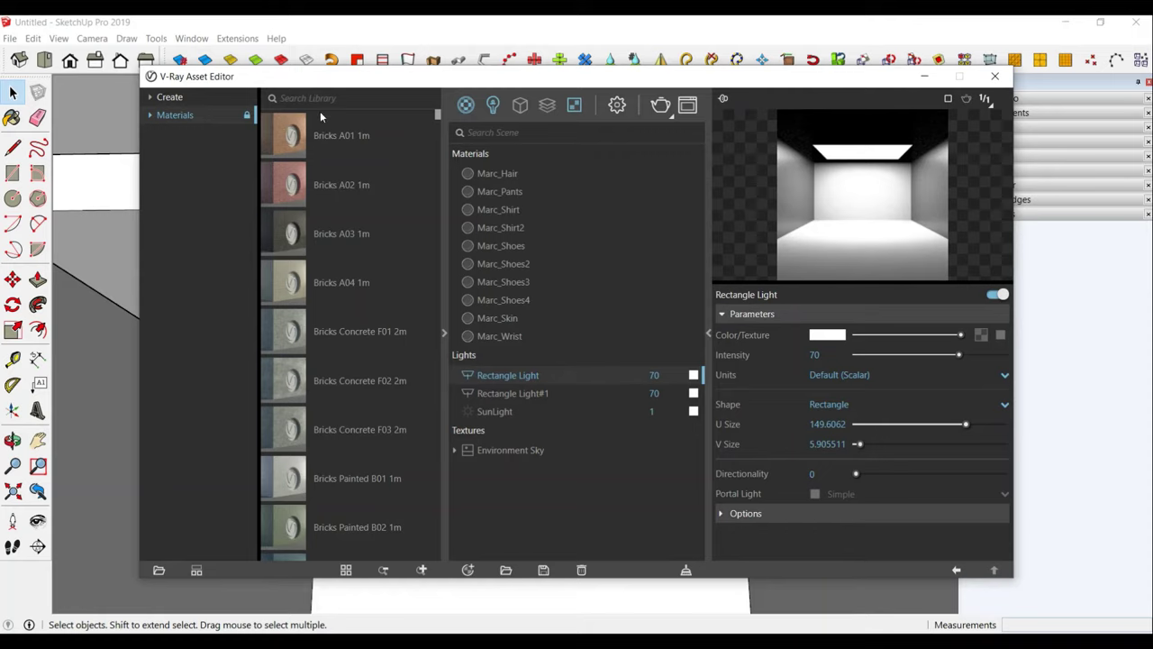
Search the V-Ray library for 'plas' and add Plastic SSS 01 White to the scene materials
{"action": "type", "text": "plas"}
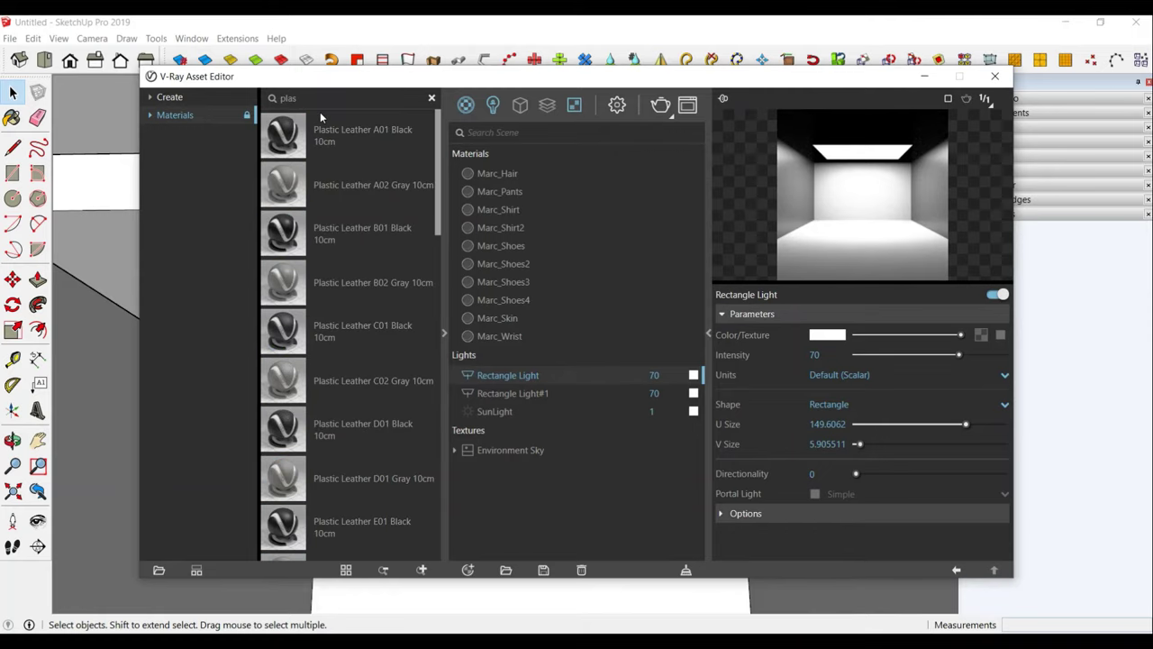
{"action": "scroll", "coordinate": [384, 431], "scroll_direction": "down", "scroll_amount": 5}
{"action": "scroll", "coordinate": [384, 431], "scroll_direction": "down", "scroll_amount": 5}
{"action": "scroll", "coordinate": [383, 430], "scroll_direction": "down", "scroll_amount": 5}
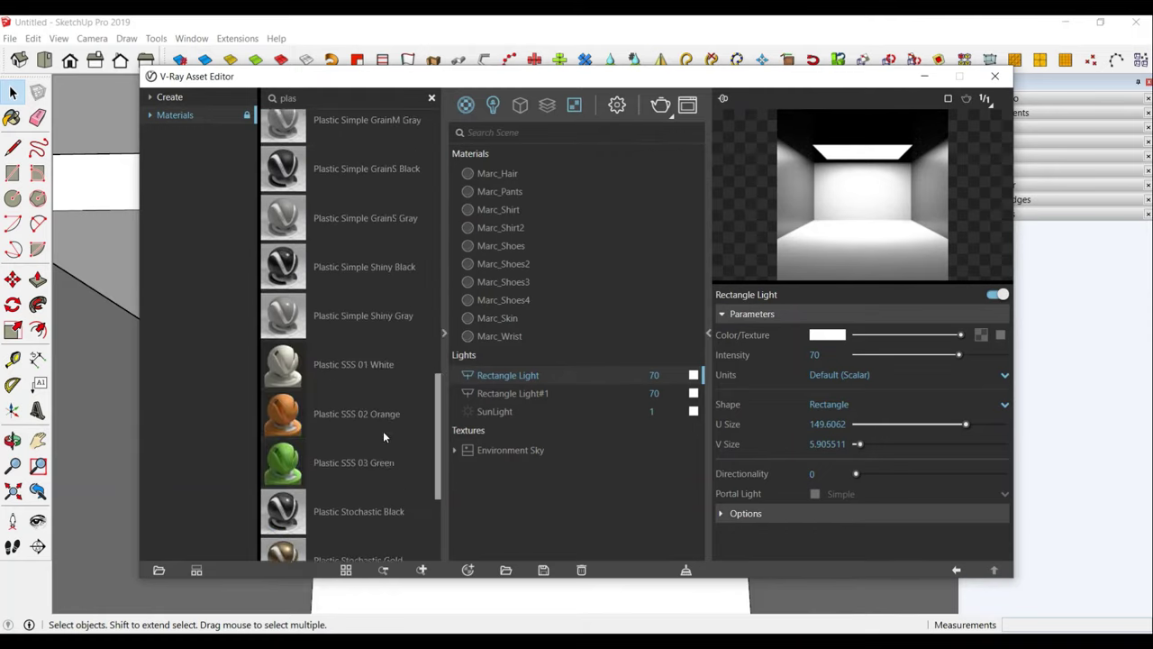
{"action": "scroll", "coordinate": [383, 431], "scroll_direction": "down", "scroll_amount": 3}
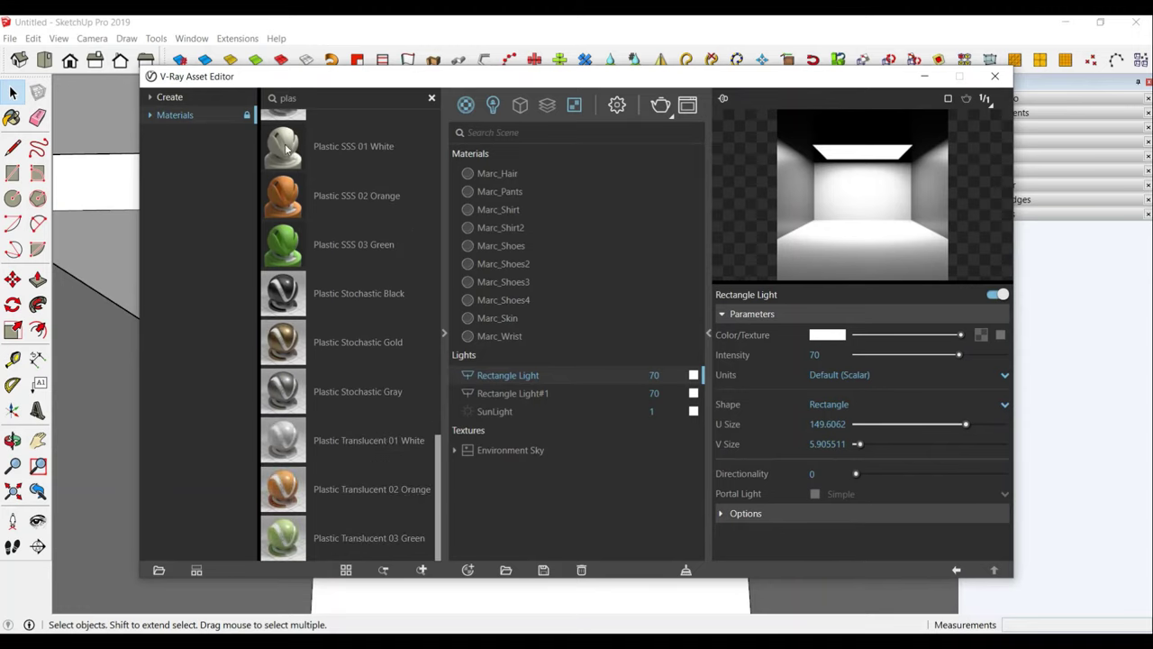
{"action": "scroll", "coordinate": [287, 180], "scroll_direction": "up", "scroll_amount": 2}
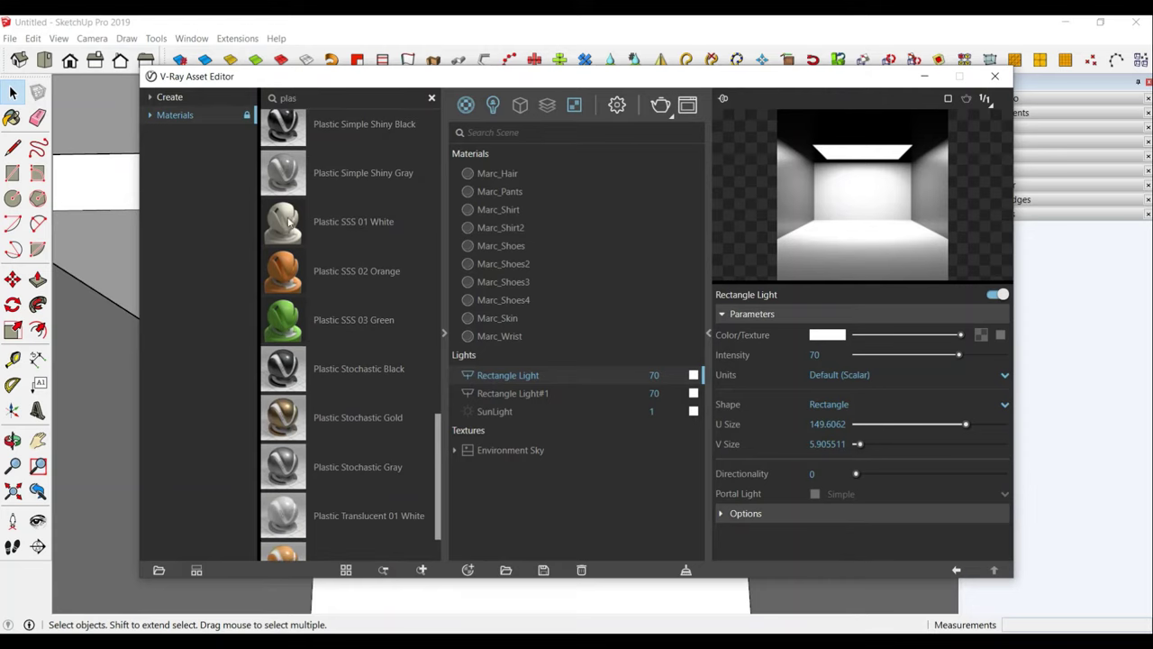
{"action": "left_click_drag", "start_coordinate": [330, 232], "coordinate": [608, 242]}
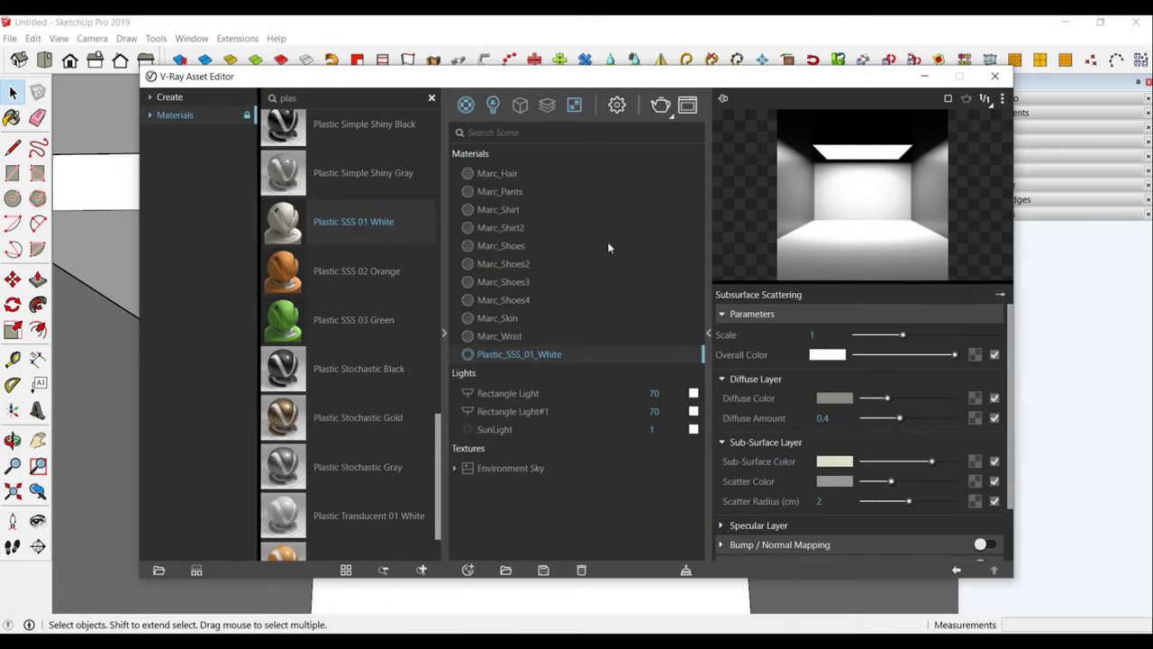
Search for 'led', add LED 5500k to the scene materials, and collapse the library
{"action": "key", "text": "BackSpace"}
{"action": "key", "text": "BackSpace"}
{"action": "key", "text": "BackSpace"}
{"action": "key", "text": "BackSpace"}
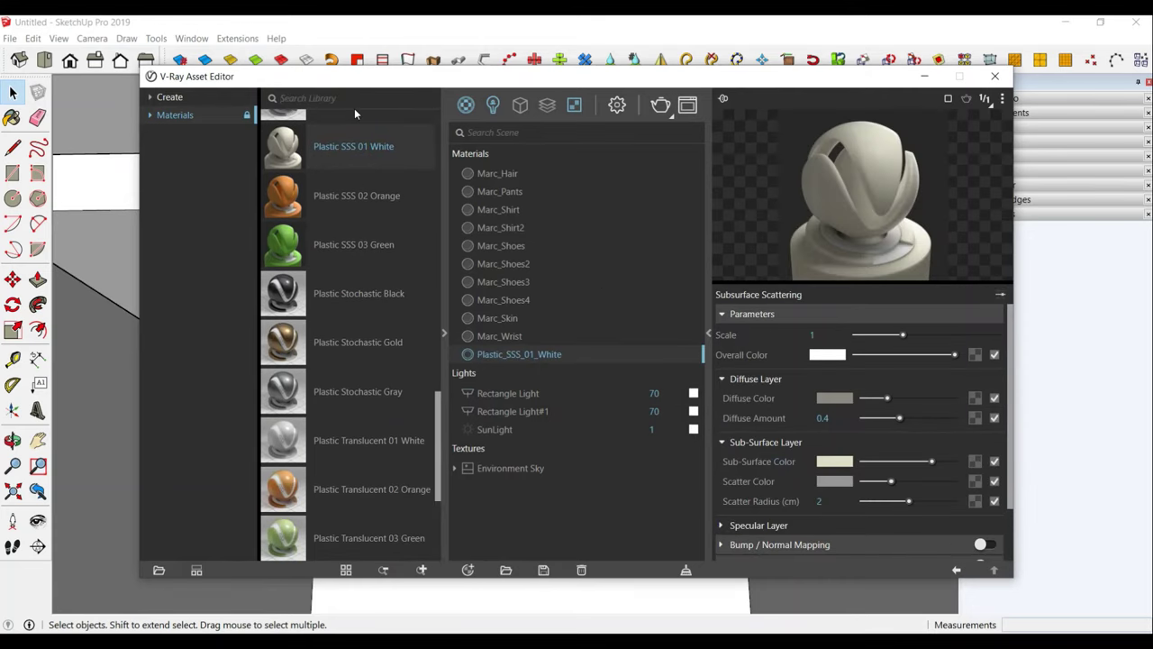
{"action": "type", "text": "led"}
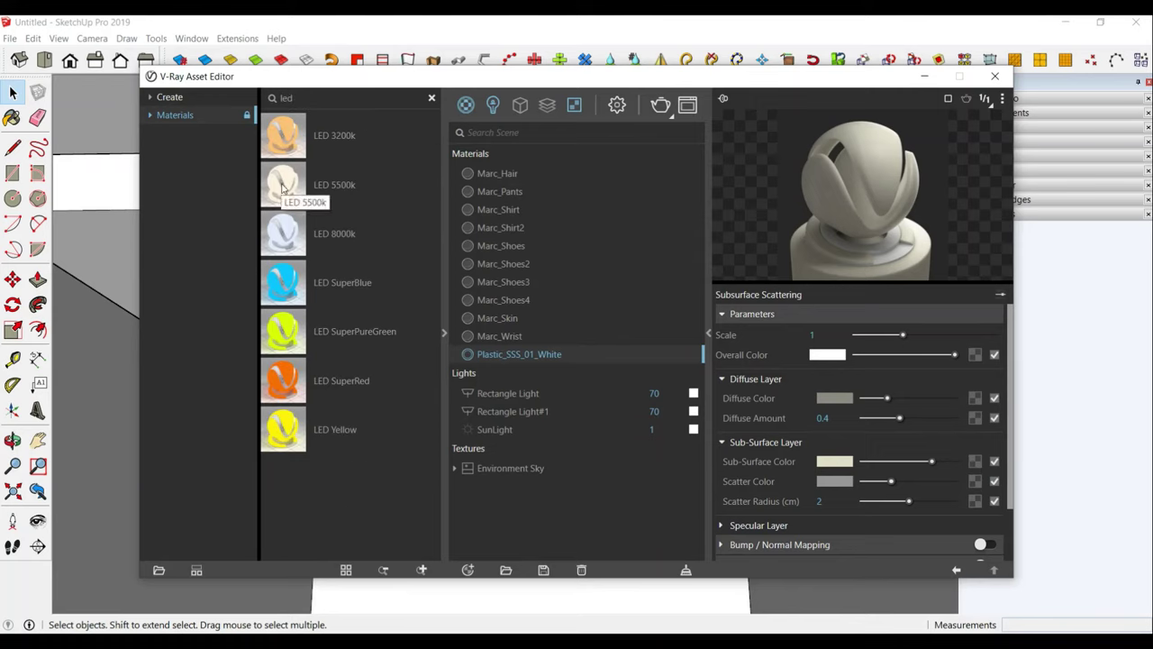
{"action": "left_click_drag", "start_coordinate": [282, 187], "coordinate": [543, 288]}
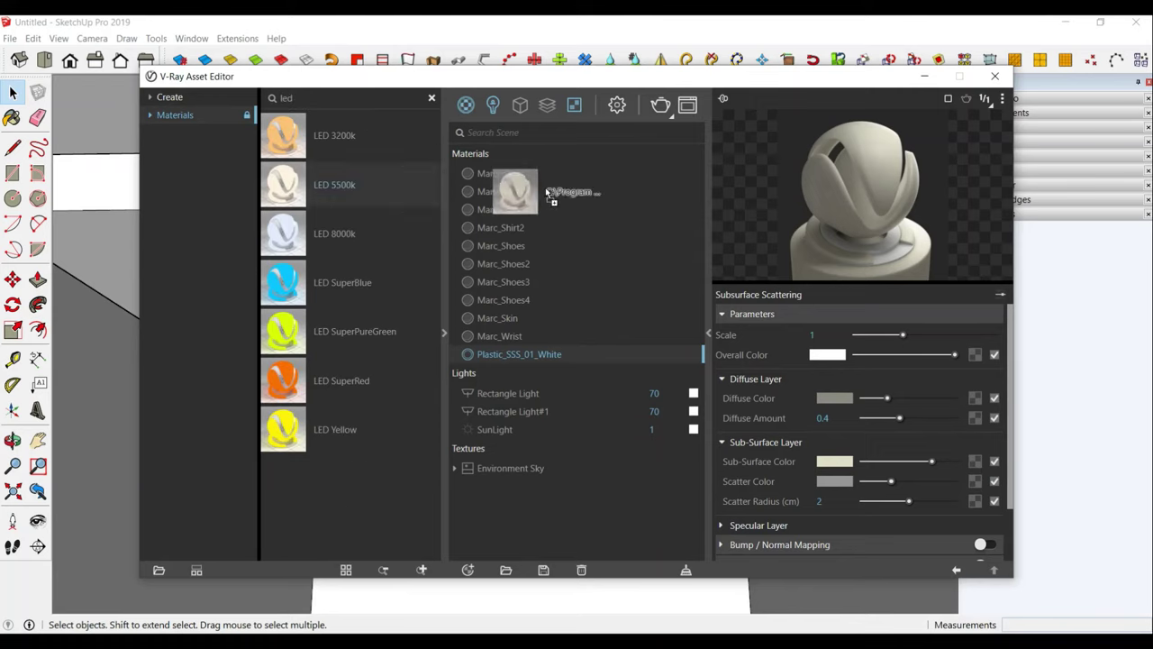
{"action": "left_click", "coordinate": [444, 334]}
Apply LED_5500k to the inner face inside the downlight ring's nested group
{"action": "scroll", "coordinate": [239, 228], "scroll_direction": "up", "scroll_amount": 3}
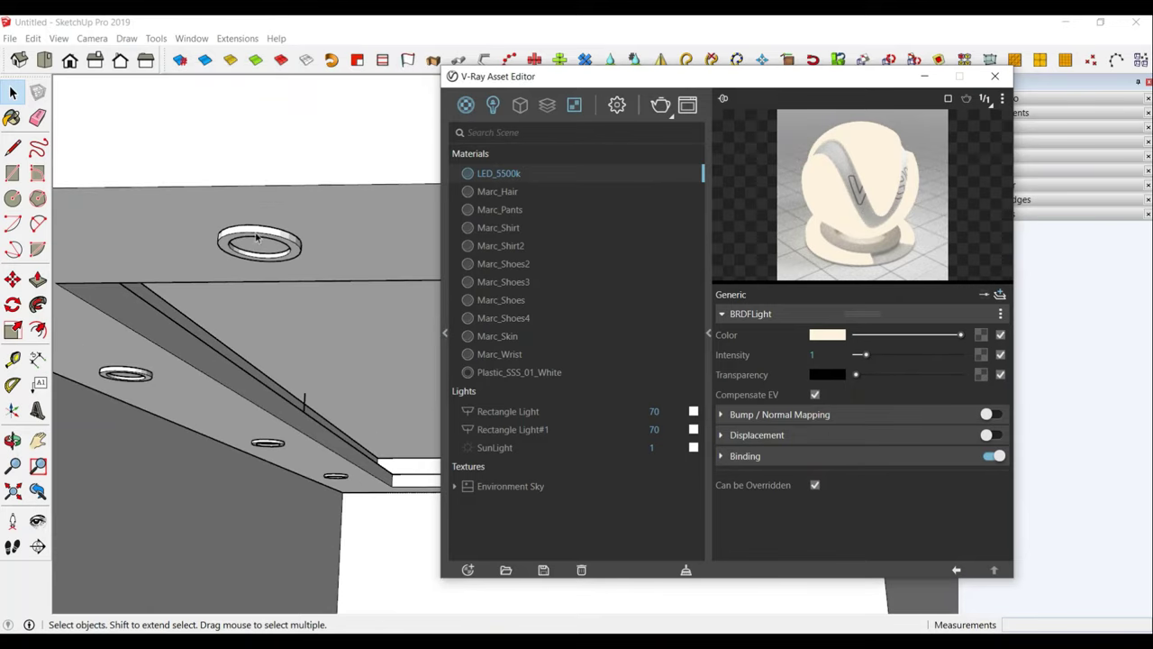
{"action": "double_click", "coordinate": [299, 242]}
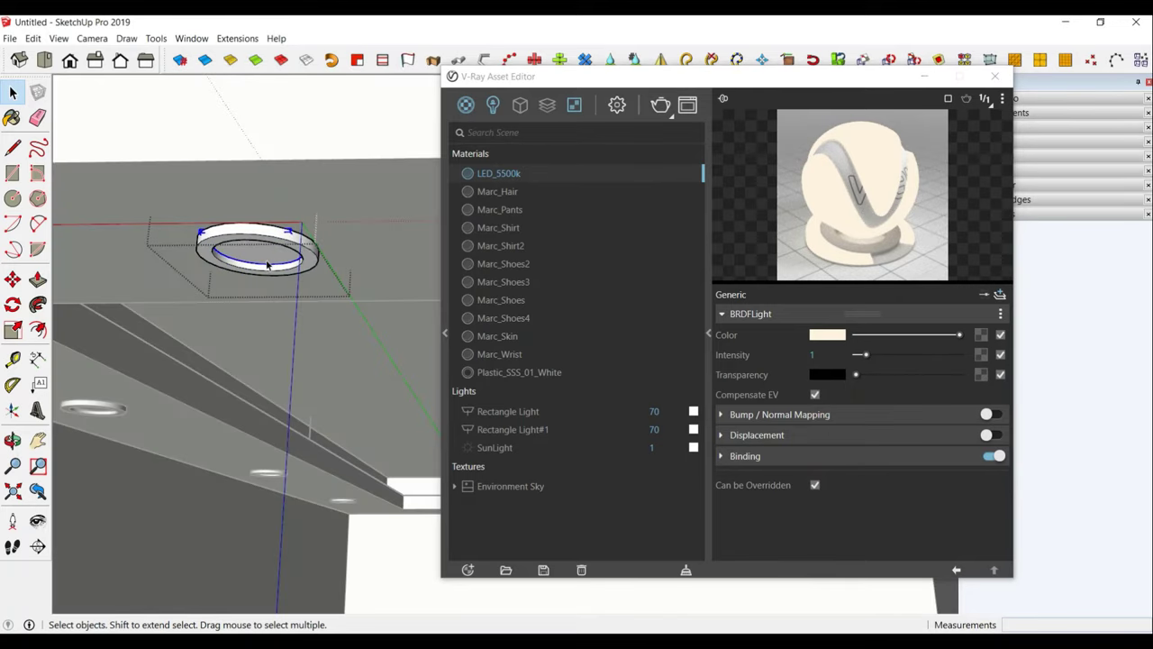
{"action": "double_click", "coordinate": [266, 261]}
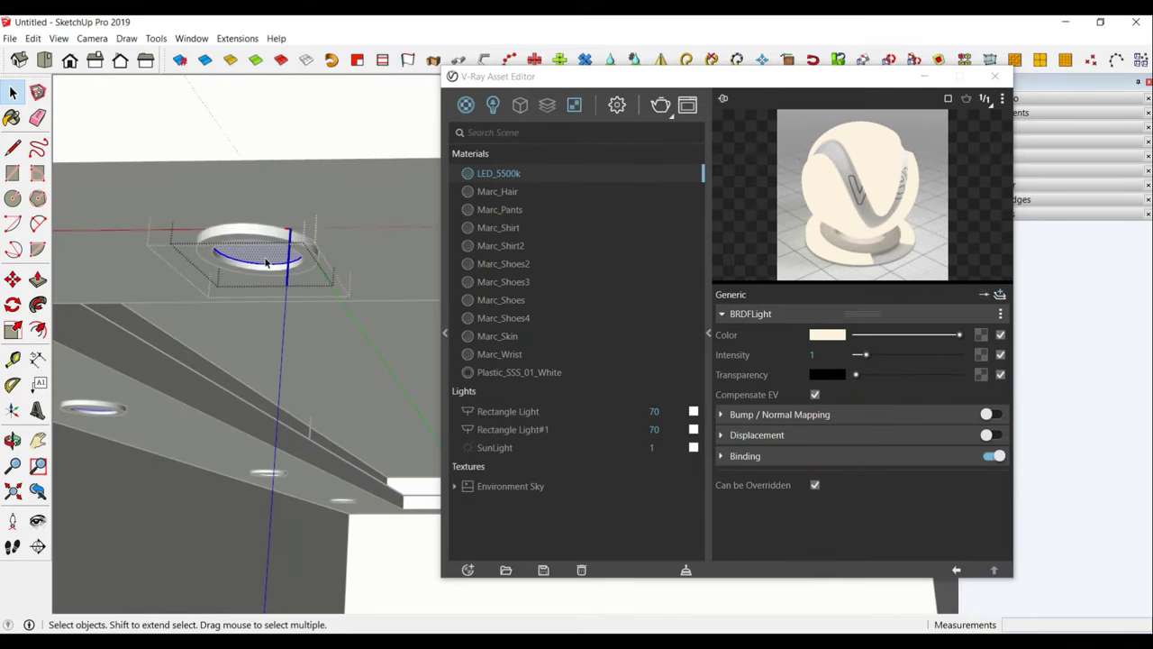
{"action": "right_click", "coordinate": [527, 172]}
{"action": "left_click", "coordinate": [549, 209]}
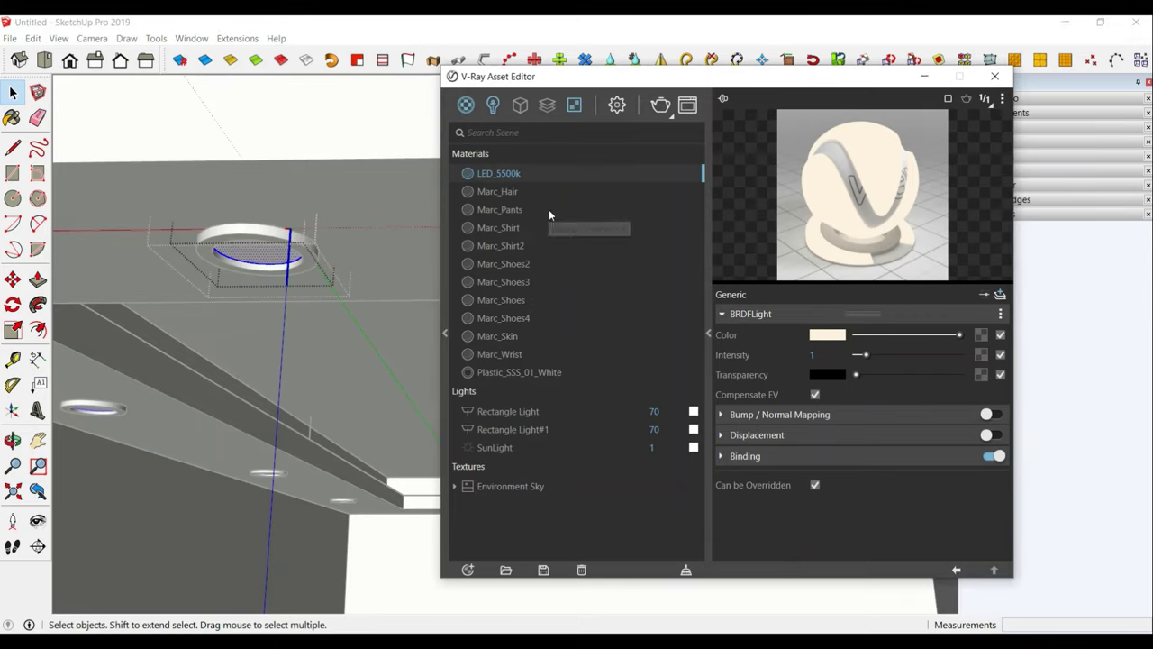
{"action": "left_click", "coordinate": [173, 196]}
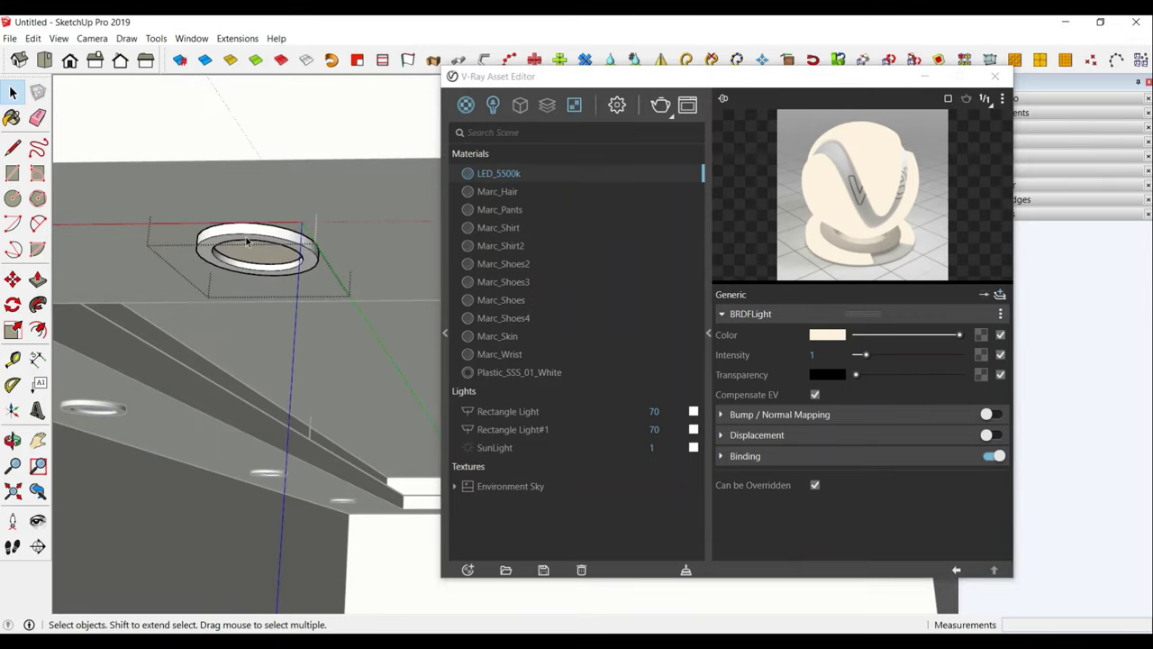
Apply Plastic_SSS_01_White to the ring faces on every downlight
{"action": "left_click", "coordinate": [247, 241]}
{"action": "double_click", "coordinate": [247, 241]}
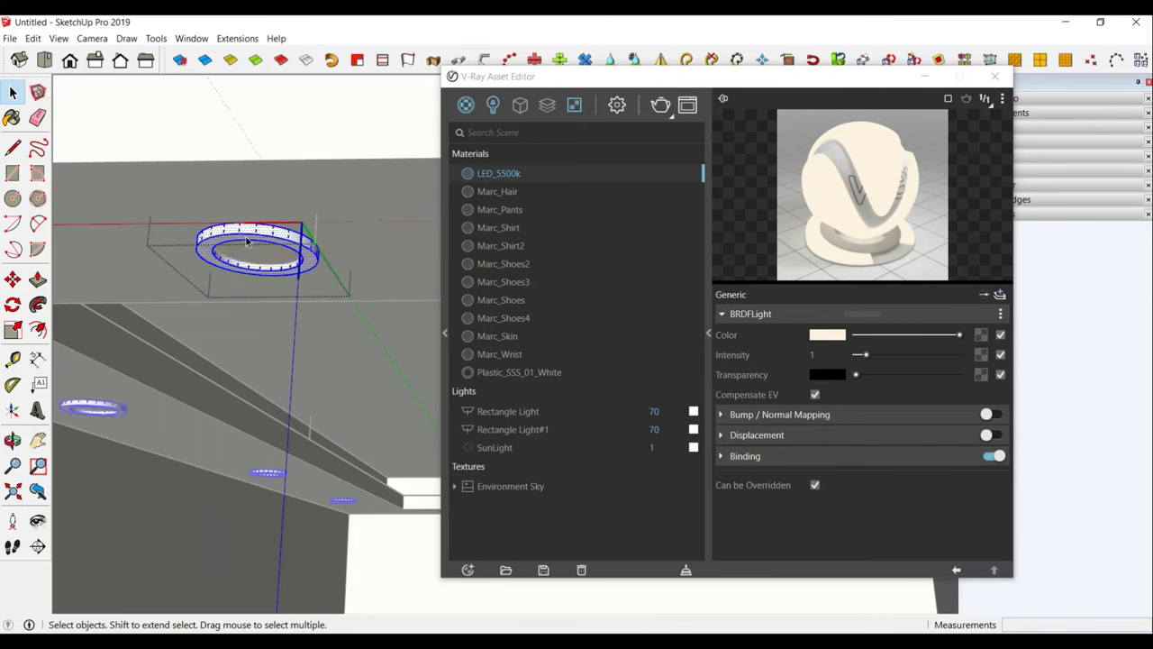
{"action": "left_click", "coordinate": [517, 372]}
{"action": "right_click", "coordinate": [517, 372]}
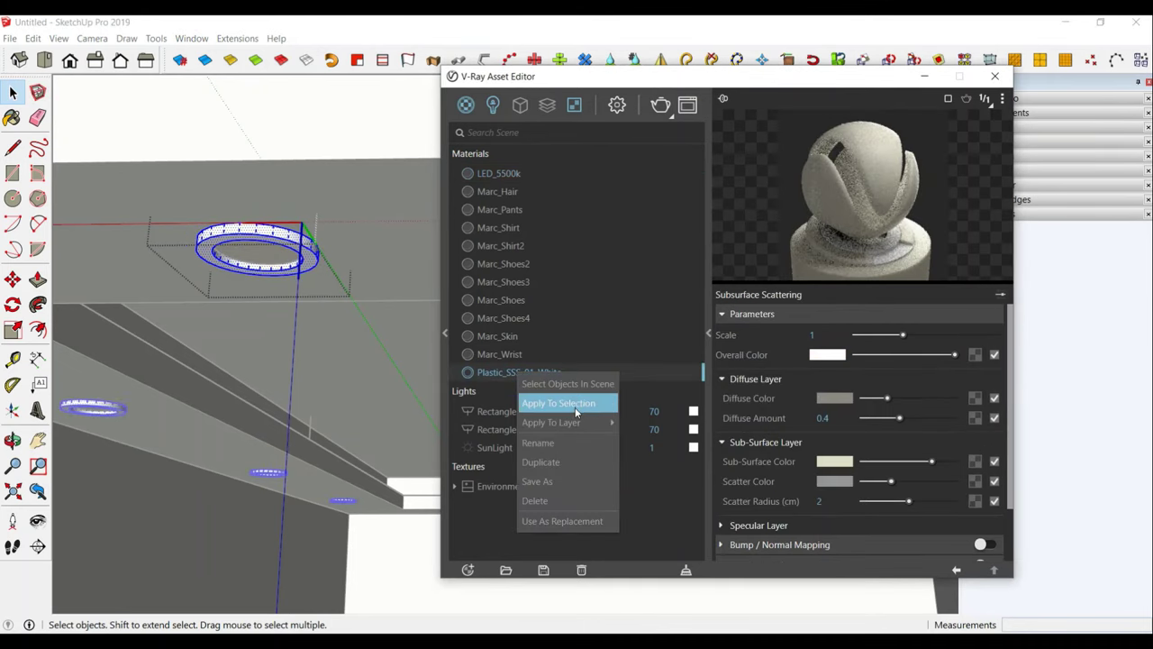
{"action": "left_click", "coordinate": [577, 412]}
{"action": "left_click", "coordinate": [120, 251]}
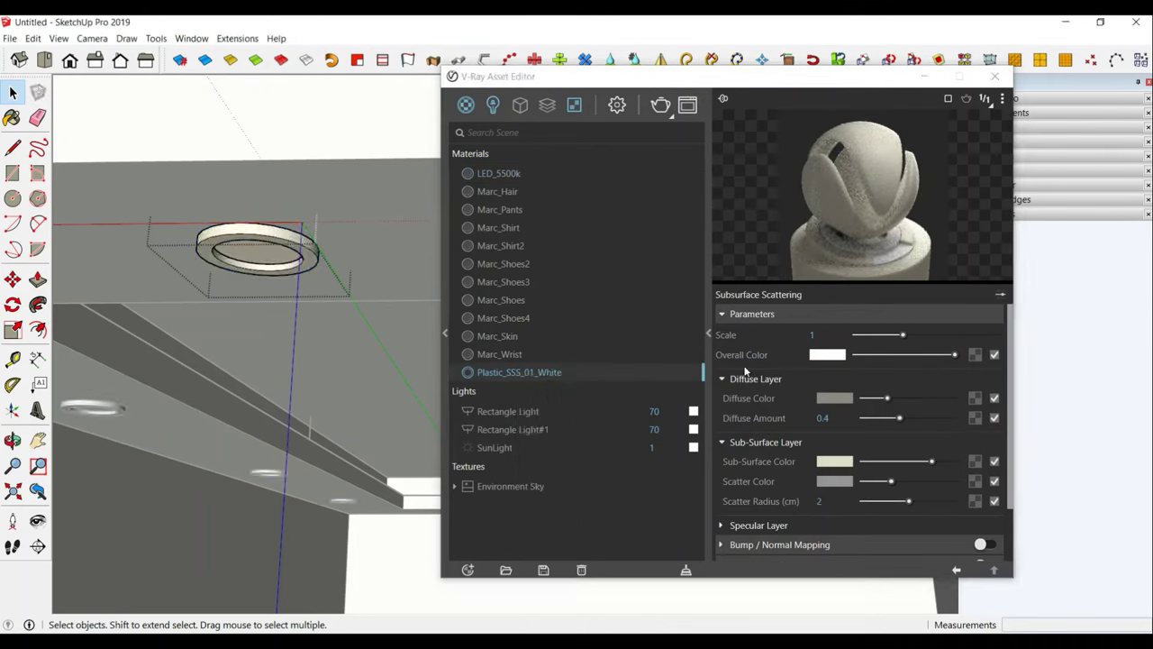
Lower the white plastic's Overall Color to 0.905 grey and view the ceiling from below
{"action": "left_click", "coordinate": [829, 355]}
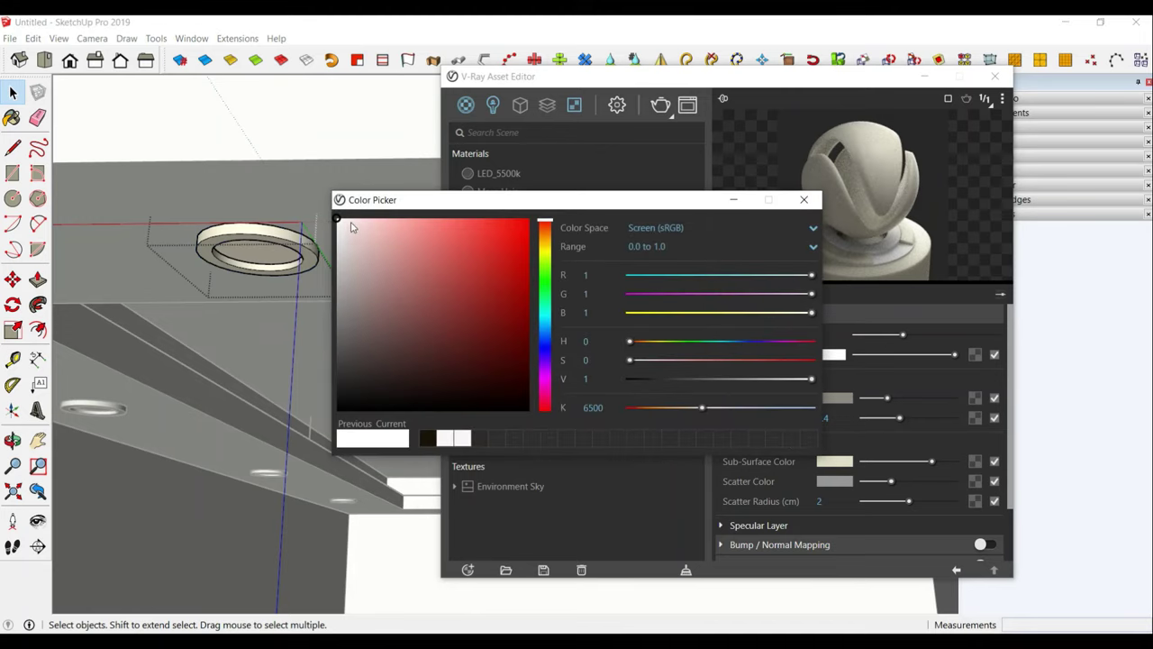
{"action": "left_click_drag", "start_coordinate": [337, 229], "coordinate": [339, 241]}
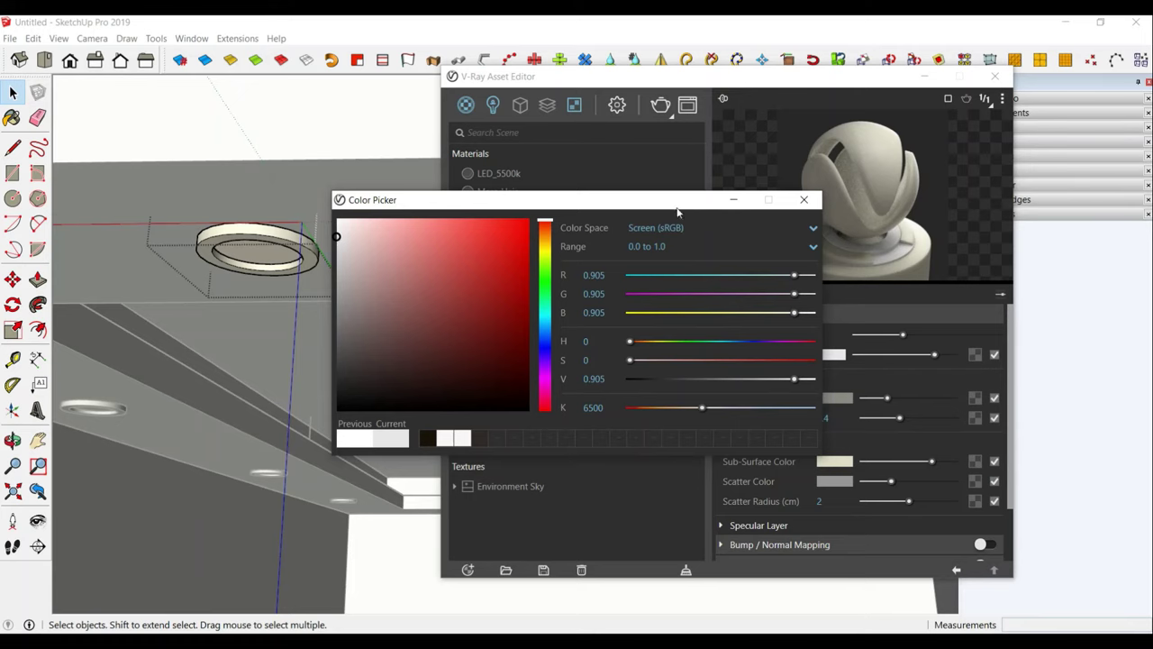
{"action": "left_click", "coordinate": [804, 199]}
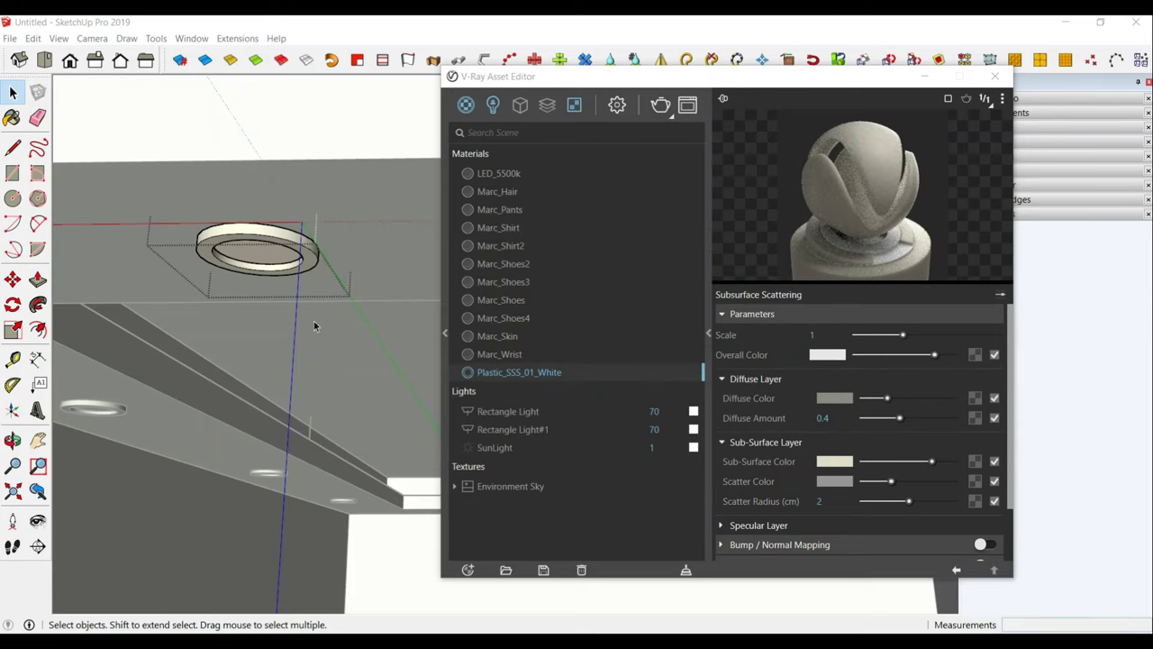
{"action": "scroll", "coordinate": [383, 410], "scroll_direction": "down", "scroll_amount": 3}
{"action": "scroll", "coordinate": [387, 397], "scroll_direction": "down", "scroll_amount": 3}
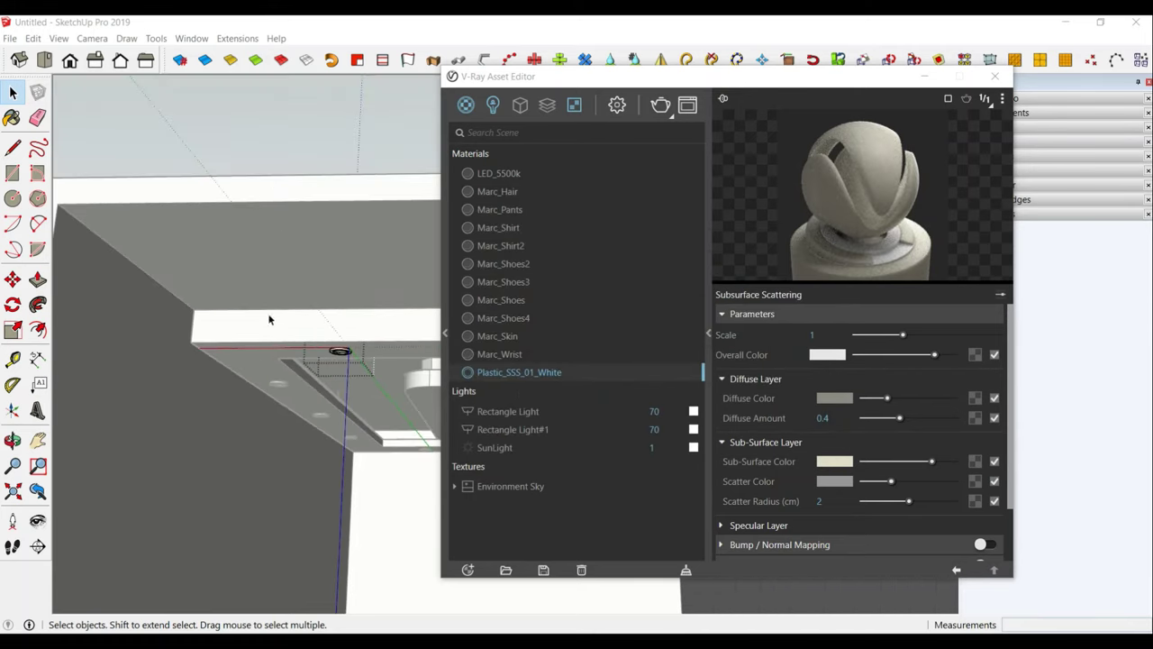
{"action": "mouse_move", "coordinate": [304, 156]}
{"action": "middle_mouse_down"}
{"action": "mouse_move", "coordinate": [238, 251]}
{"action": "mouse_move", "coordinate": [243, 271]}
{"action": "middle_mouse_up"}
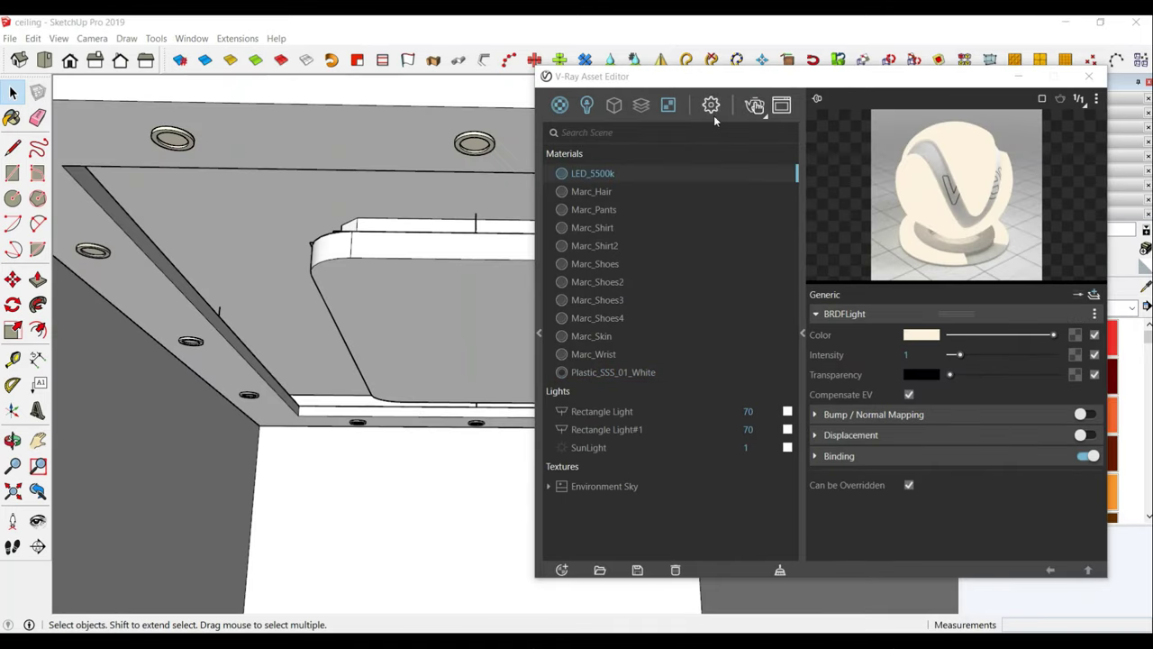
Start a V-Ray test render of the ceiling and move the render window aside
{"action": "left_click", "coordinate": [755, 105]}
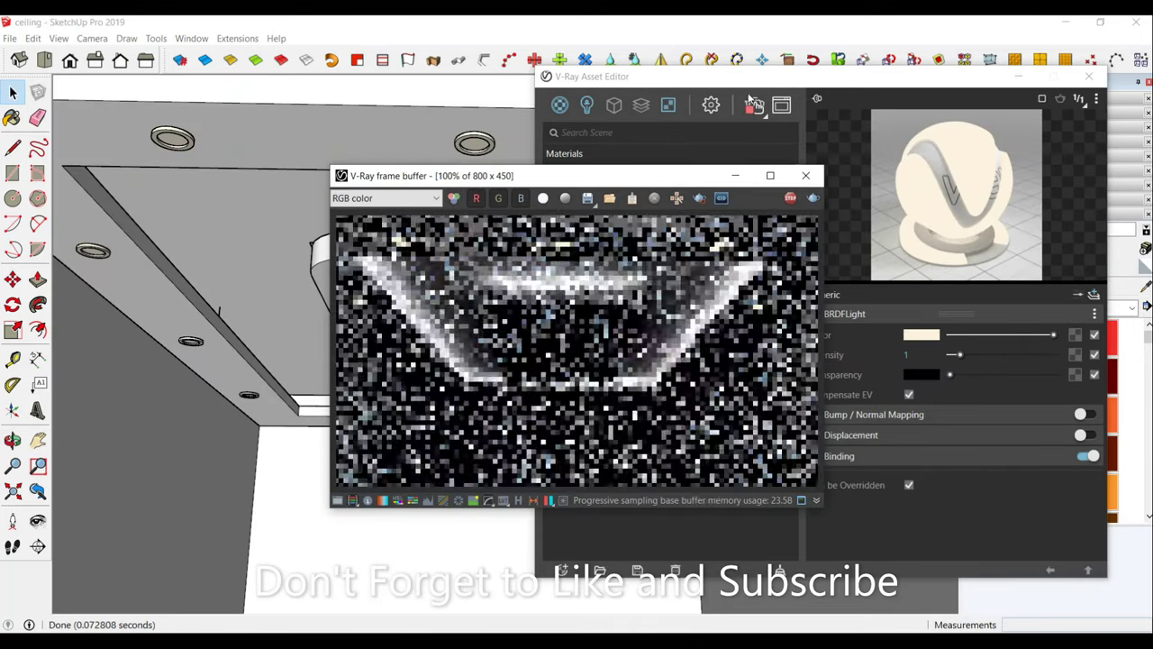
{"action": "left_click_drag", "start_coordinate": [604, 182], "coordinate": [351, 194]}
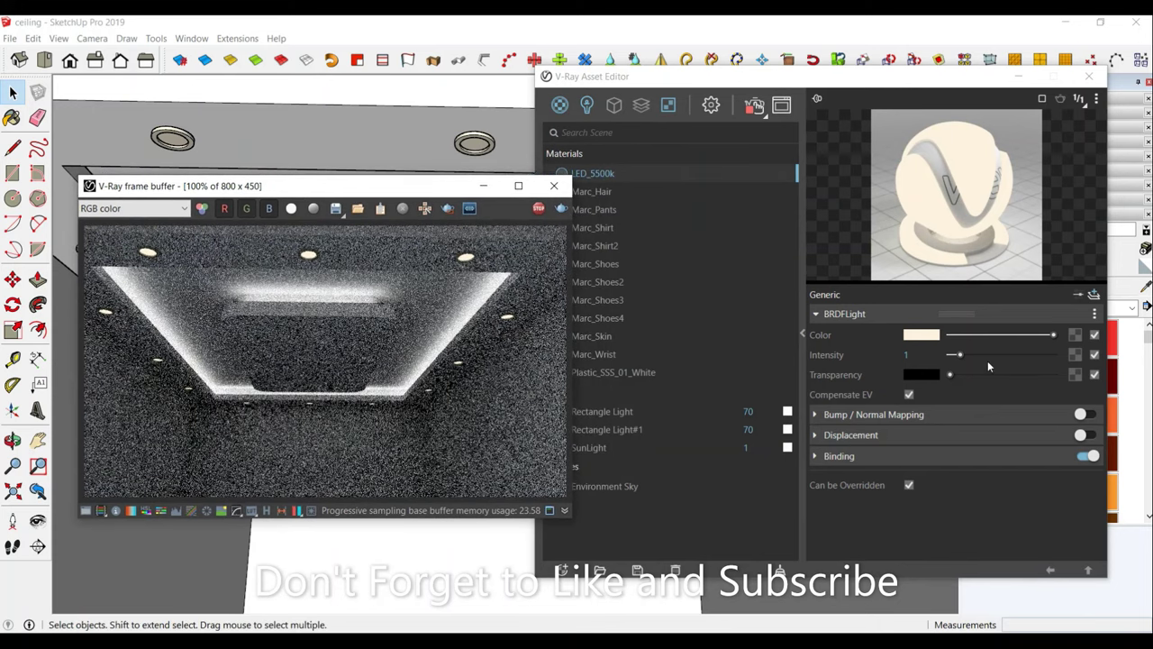
{"action": "left_click", "coordinate": [970, 359]}
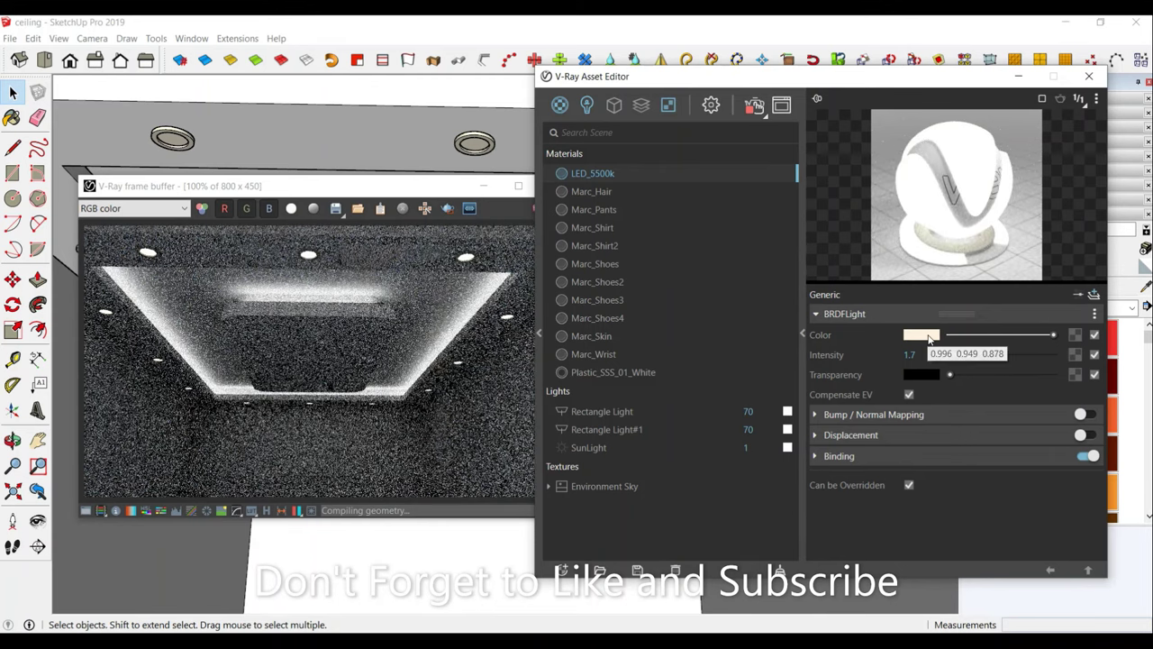
Change the LED_5500k material colour to a slightly darker warm white
{"action": "left_click", "coordinate": [931, 339]}
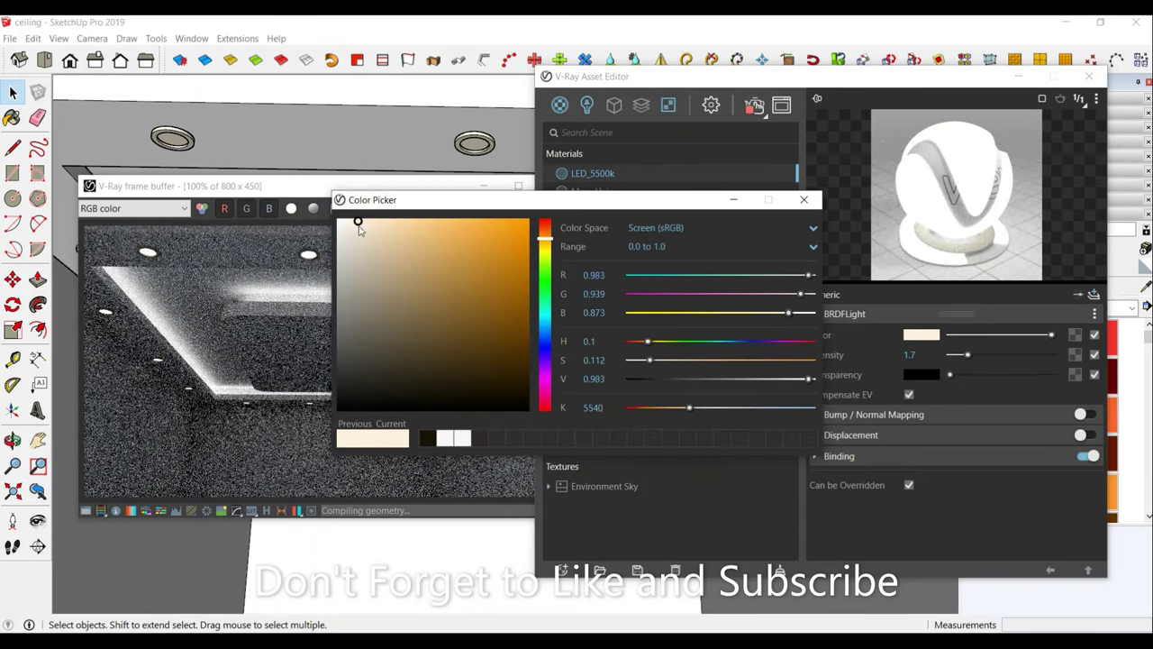
{"action": "left_click_drag", "start_coordinate": [359, 225], "coordinate": [353, 236]}
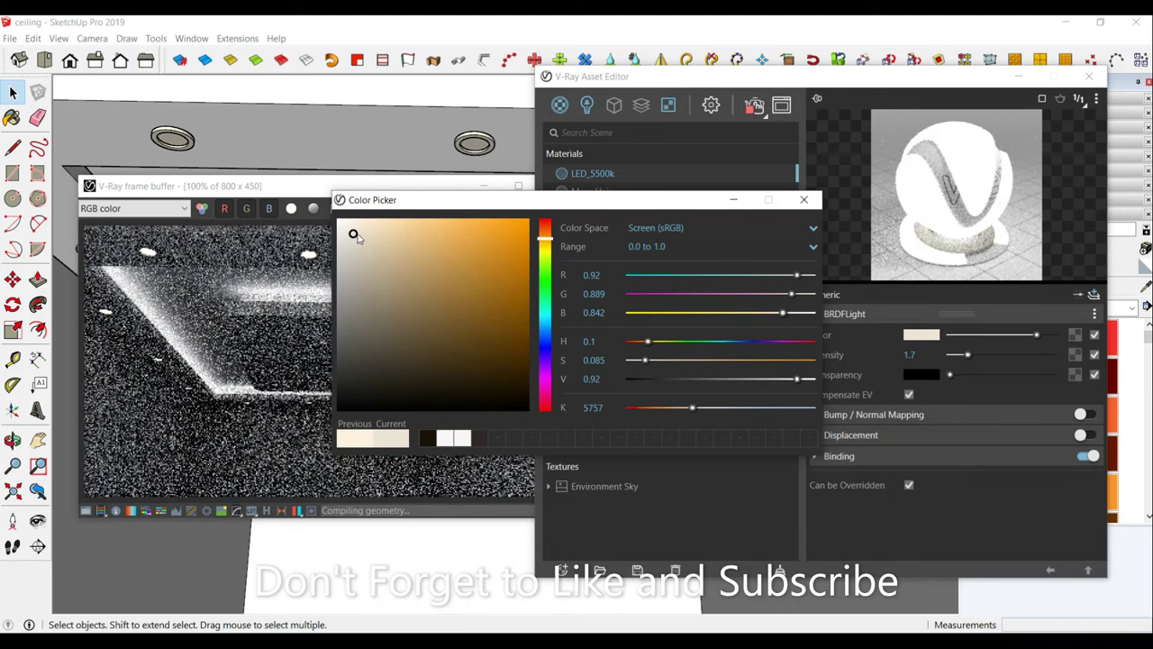
{"action": "left_click", "coordinate": [802, 202]}
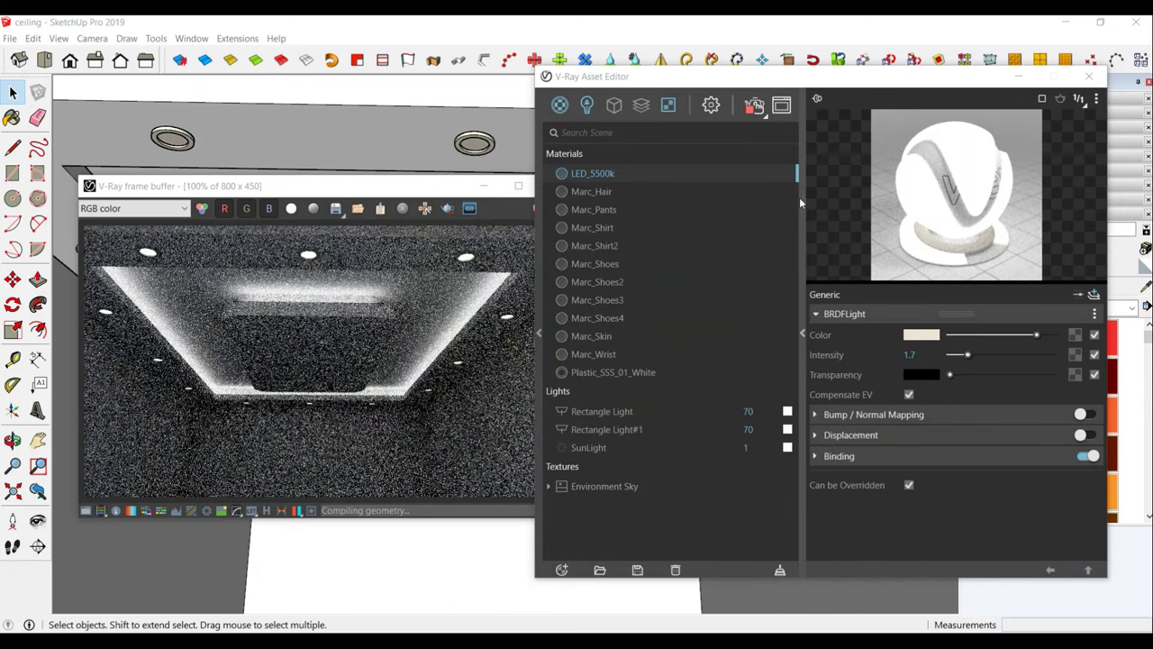
Tint the Rectangle Light a faint warm off-white
{"action": "left_click", "coordinate": [800, 413]}
{"action": "left_click", "coordinate": [788, 413]}
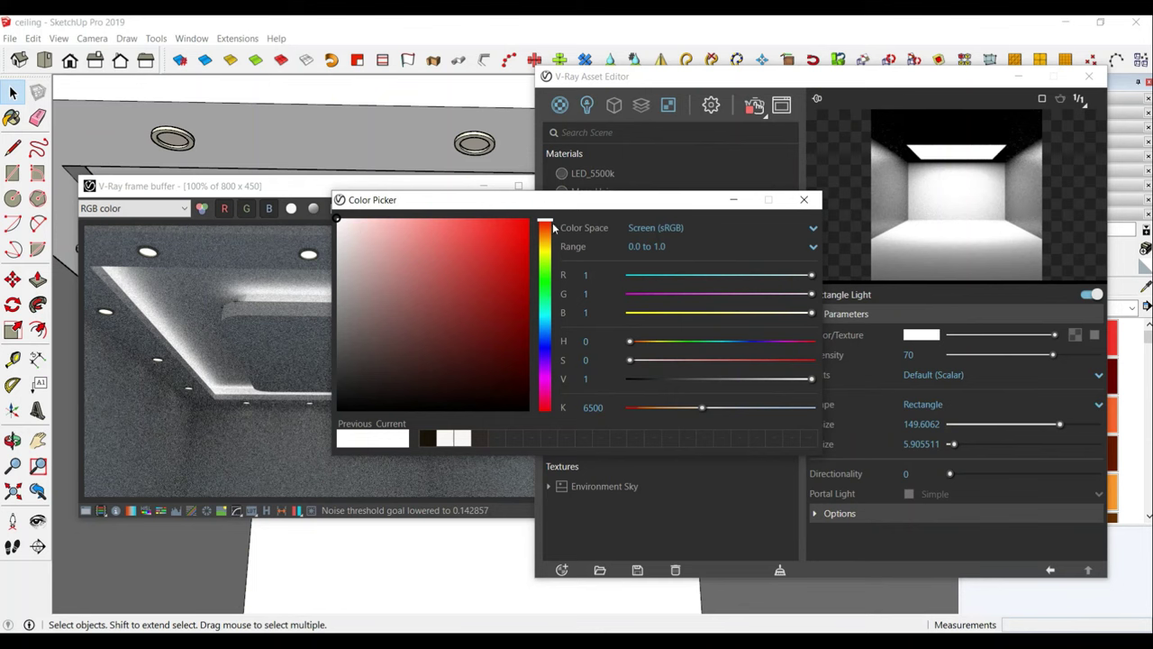
{"action": "left_click_drag", "start_coordinate": [553, 228], "coordinate": [538, 258]}
{"action": "left_click", "coordinate": [343, 239]}
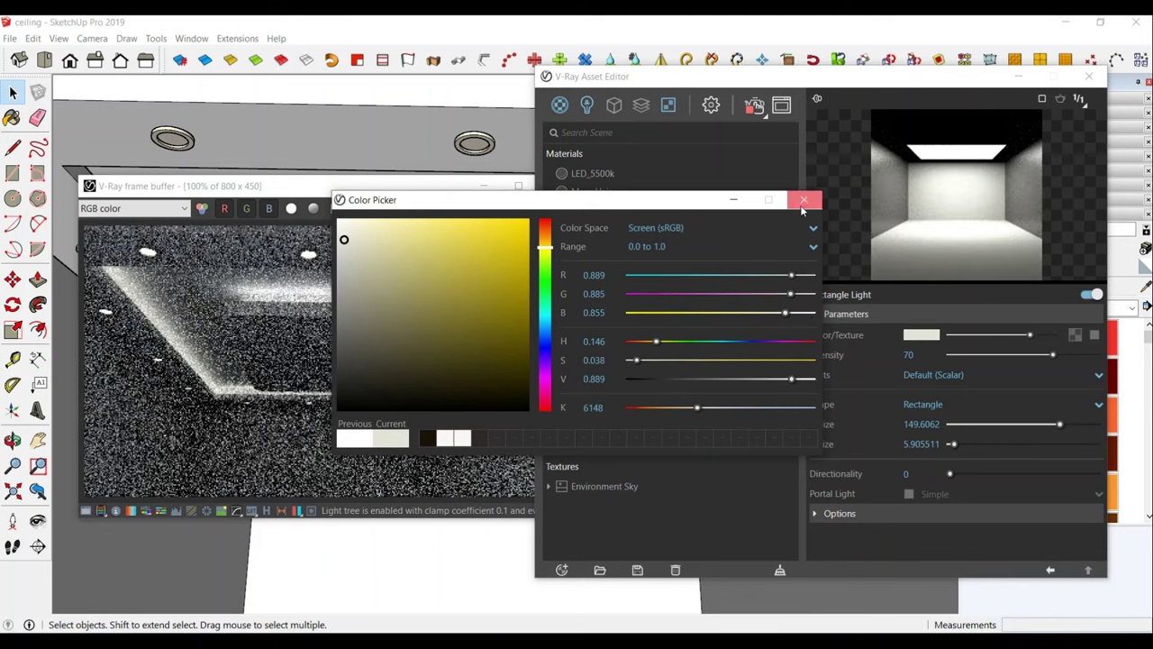
{"action": "left_click", "coordinate": [802, 204]}
Make Rectangle Light#1 a light yellow (RGB 0.901, 0.871, 0.698)
{"action": "left_click", "coordinate": [627, 431]}
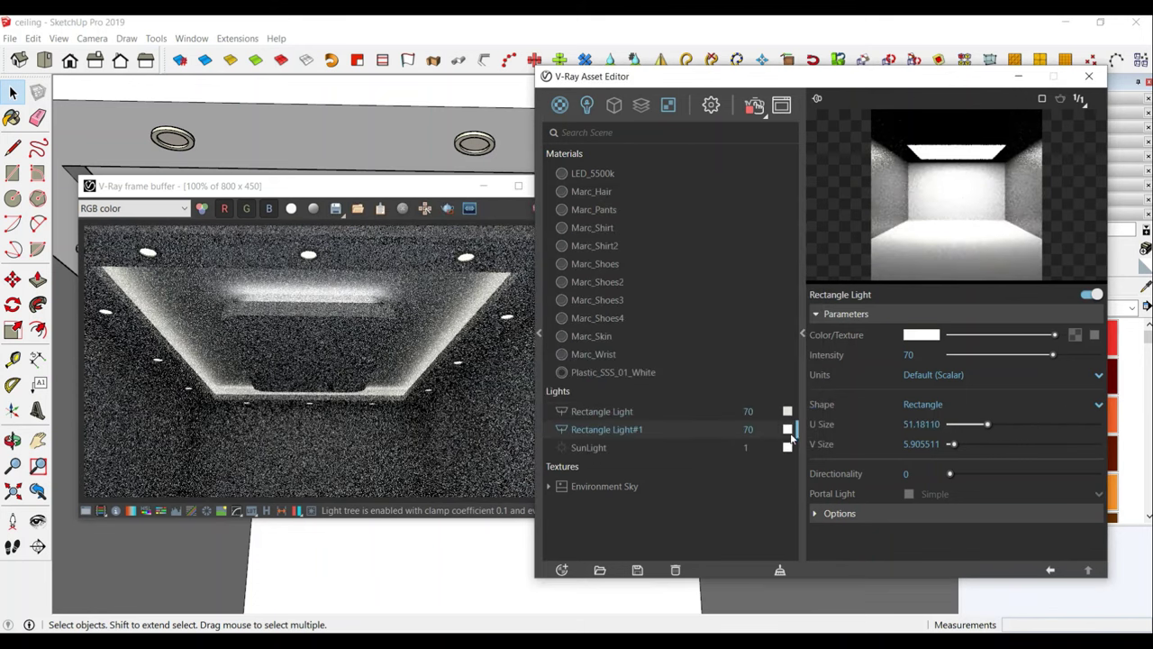
{"action": "left_click", "coordinate": [788, 429]}
{"action": "left_click_drag", "start_coordinate": [548, 222], "coordinate": [552, 250]}
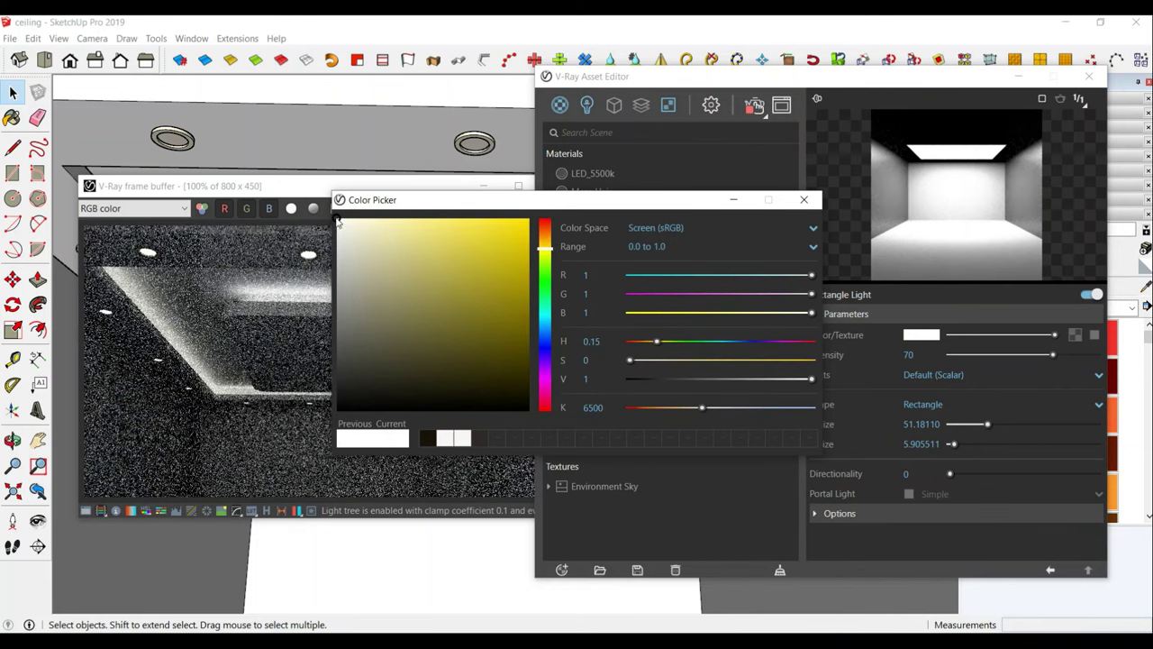
{"action": "left_click_drag", "start_coordinate": [338, 222], "coordinate": [380, 234]}
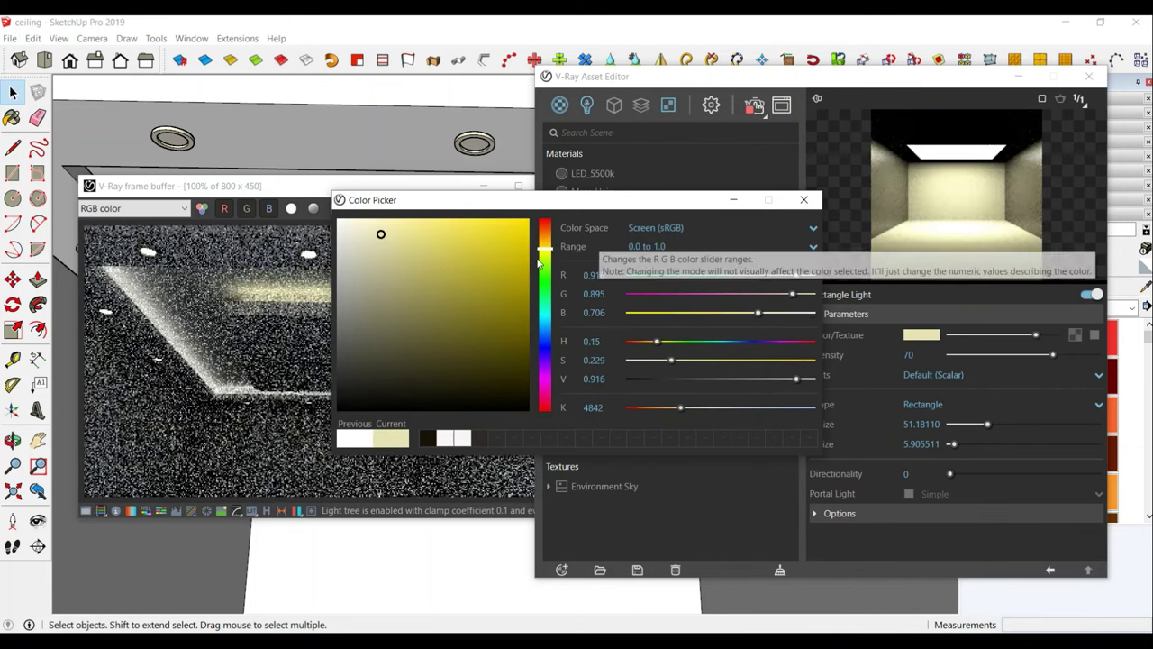
{"action": "left_click", "coordinate": [549, 247]}
{"action": "left_click", "coordinate": [378, 237]}
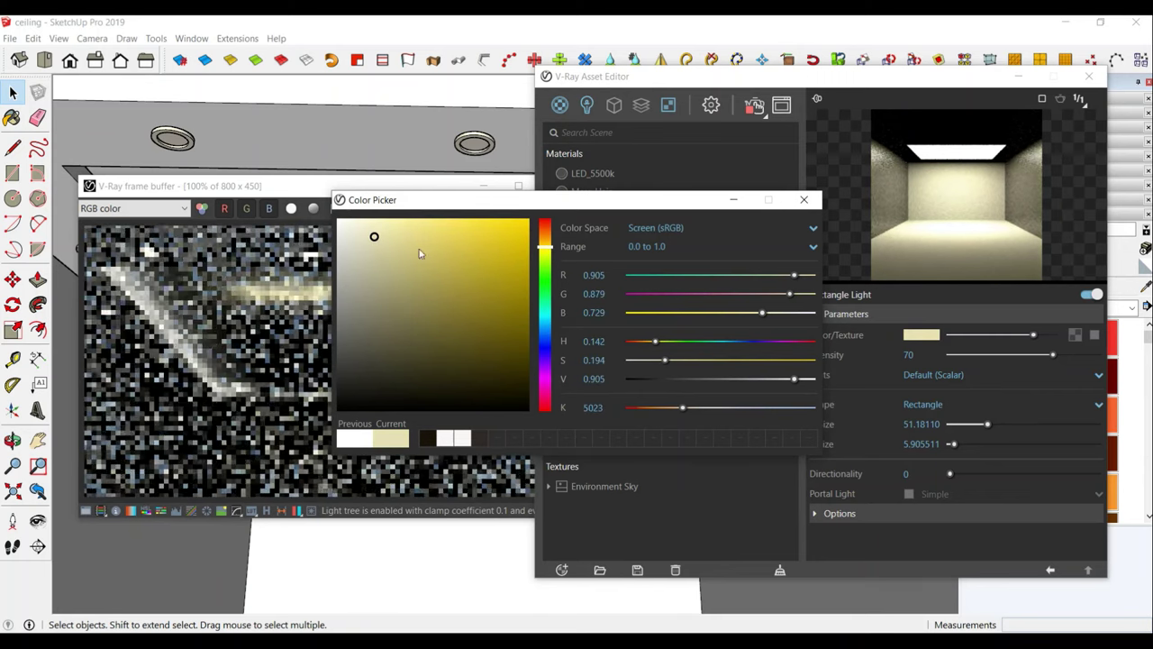
{"action": "left_click", "coordinate": [380, 238]}
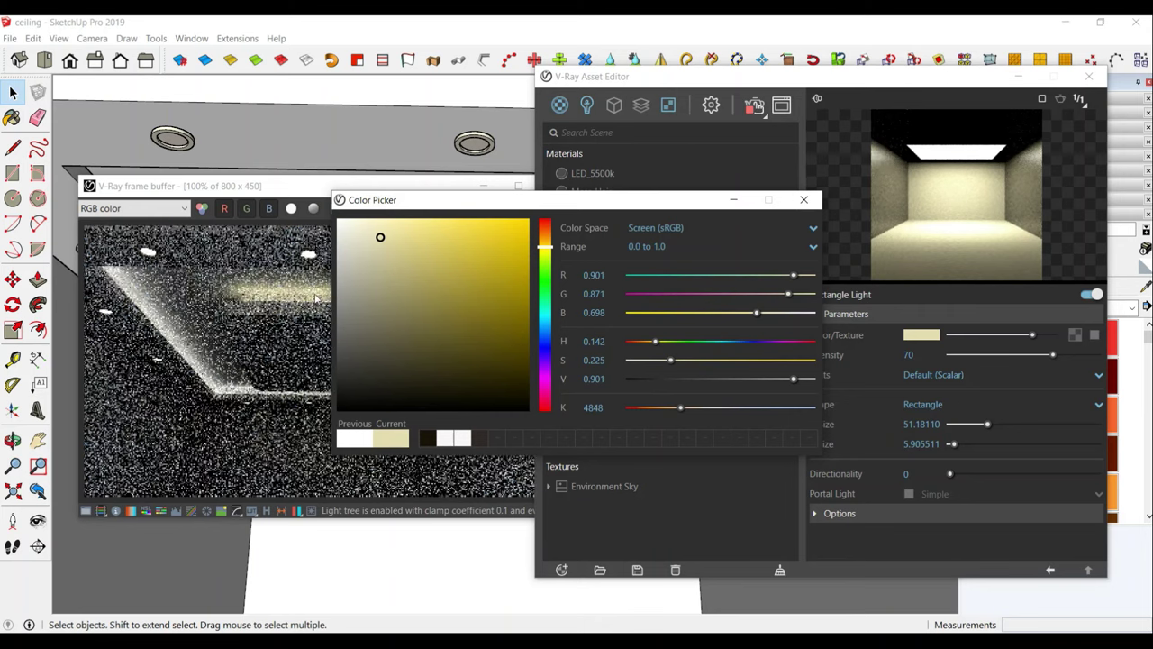
{"action": "left_click", "coordinate": [803, 200]}
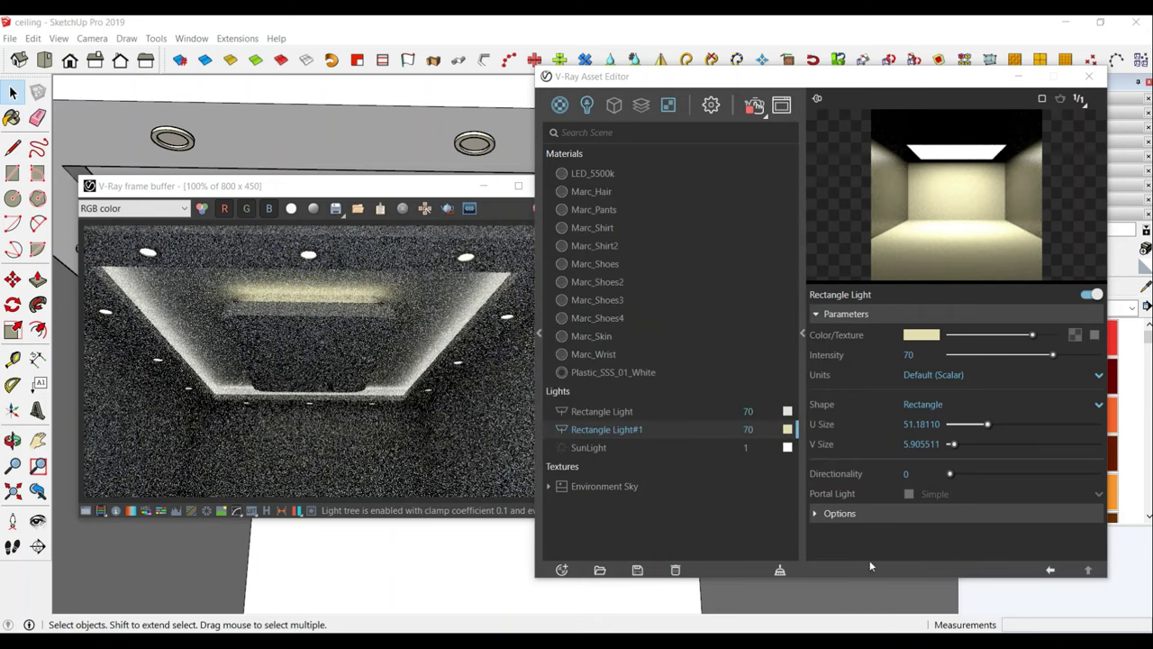
Make Rectangle Light#1 invisible and set both rectangle lights' intensity to 80
{"action": "left_click", "coordinate": [856, 512]}
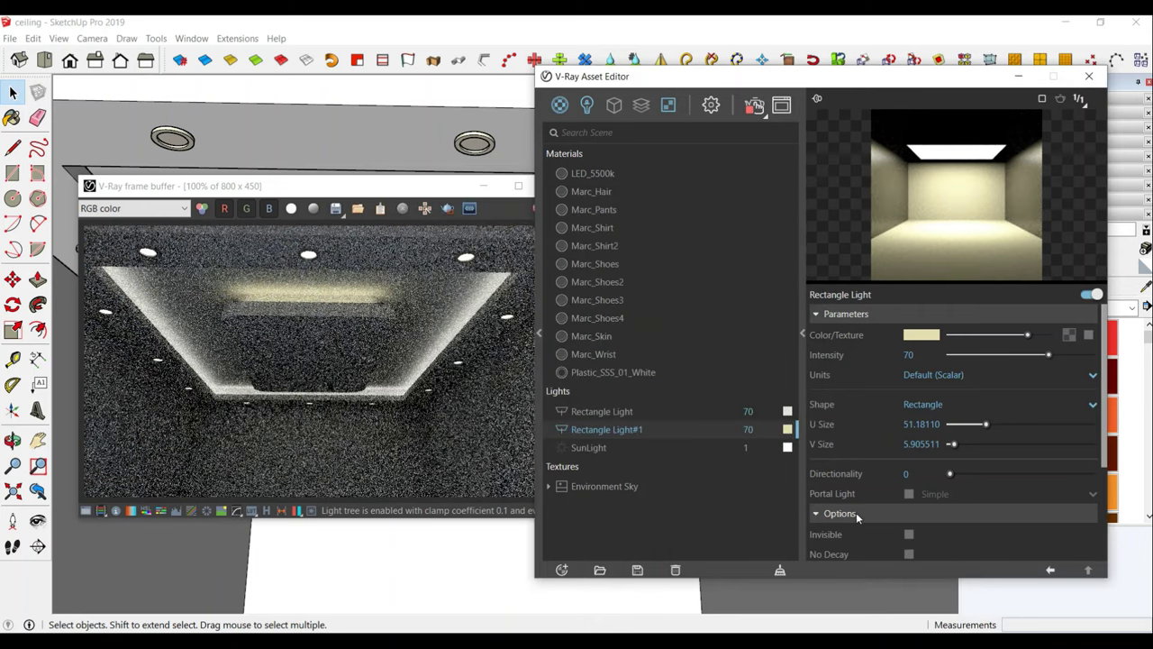
{"action": "left_click", "coordinate": [908, 534]}
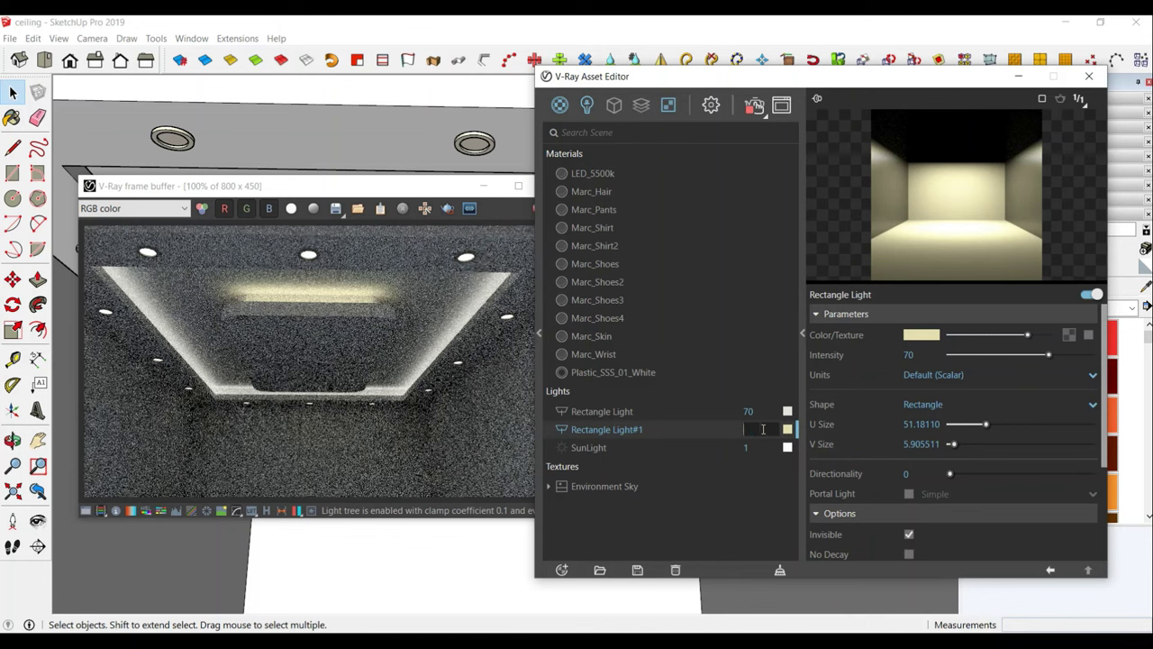
{"action": "type", "text": "80"}
{"action": "key", "text": "Return"}
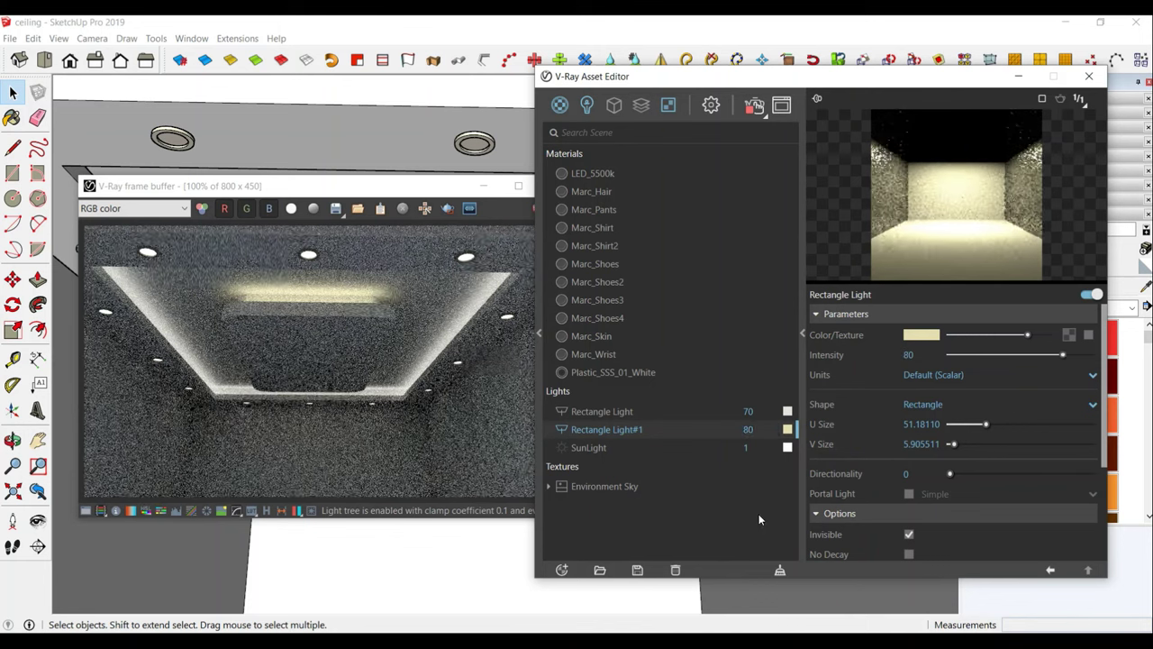
{"action": "double_click", "coordinate": [756, 411]}
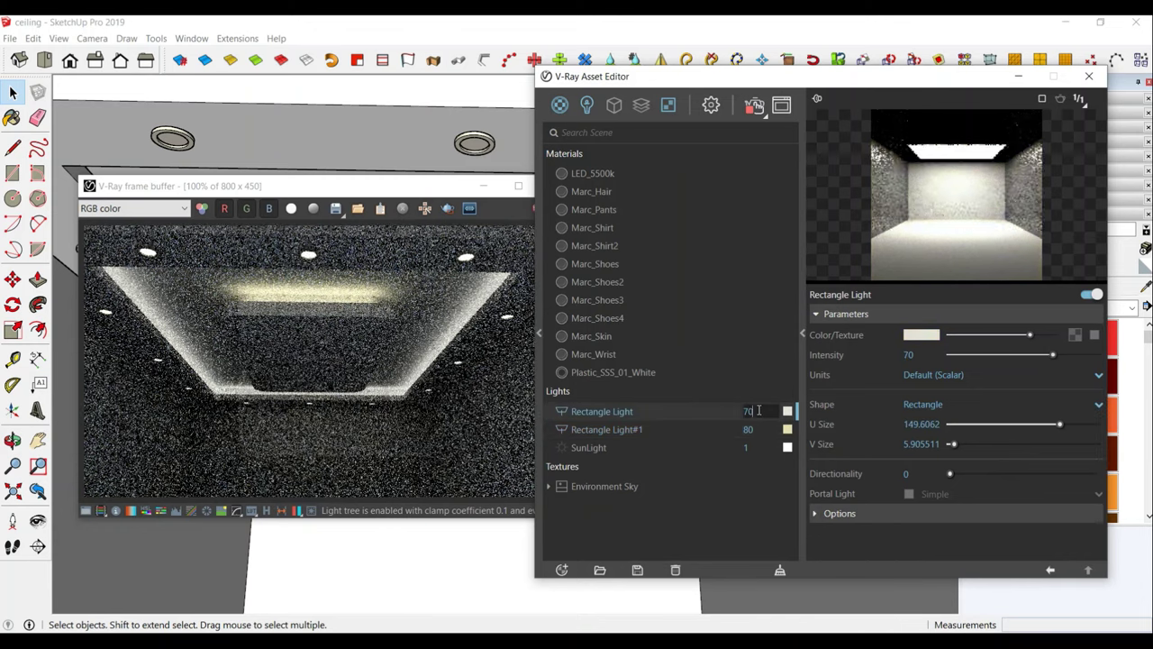
{"action": "type", "text": "80"}
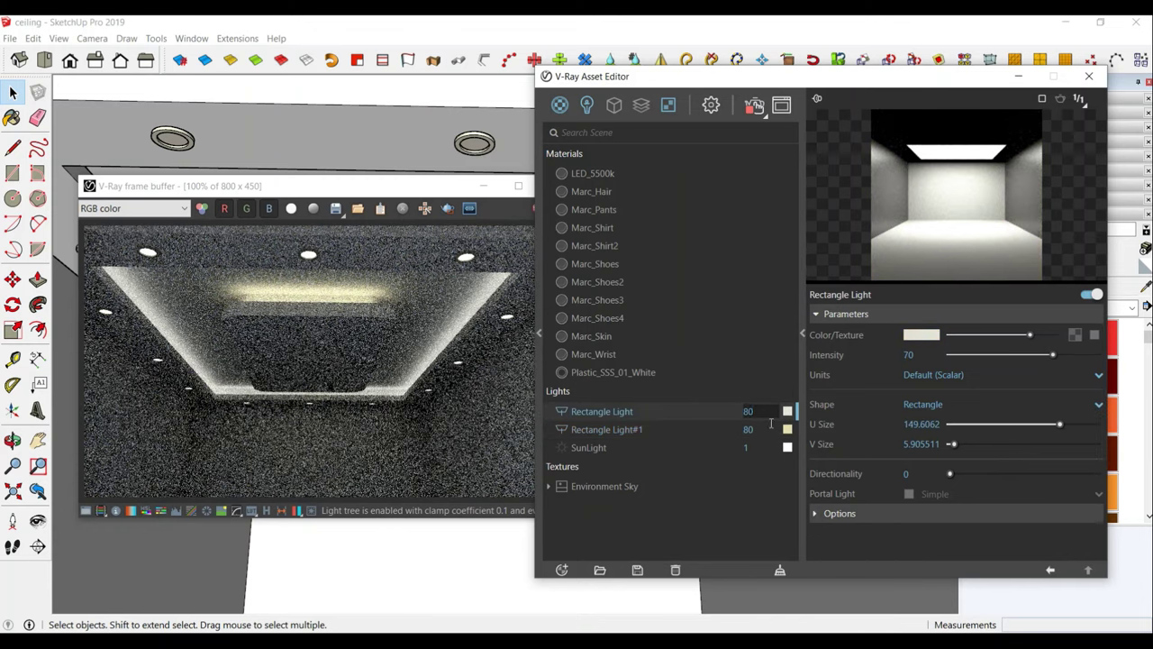
{"action": "key", "text": "Return"}
Raise the LED_5500k material intensity from 1.7 to 2.4
{"action": "left_click", "coordinate": [707, 446]}
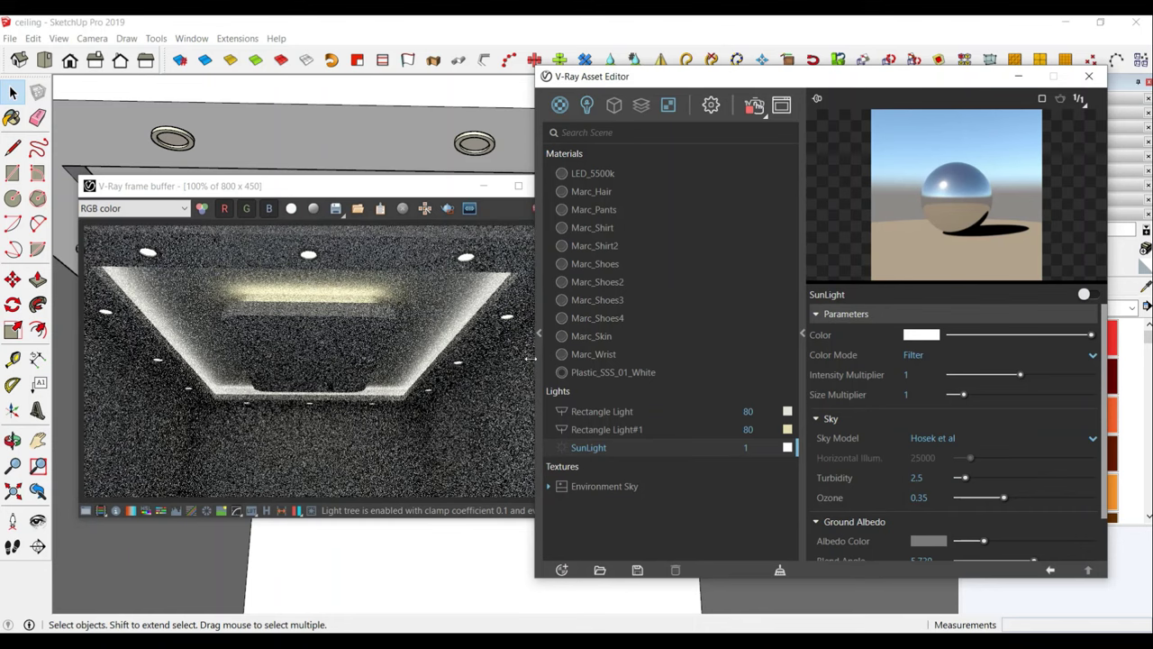
{"action": "left_click", "coordinate": [589, 171]}
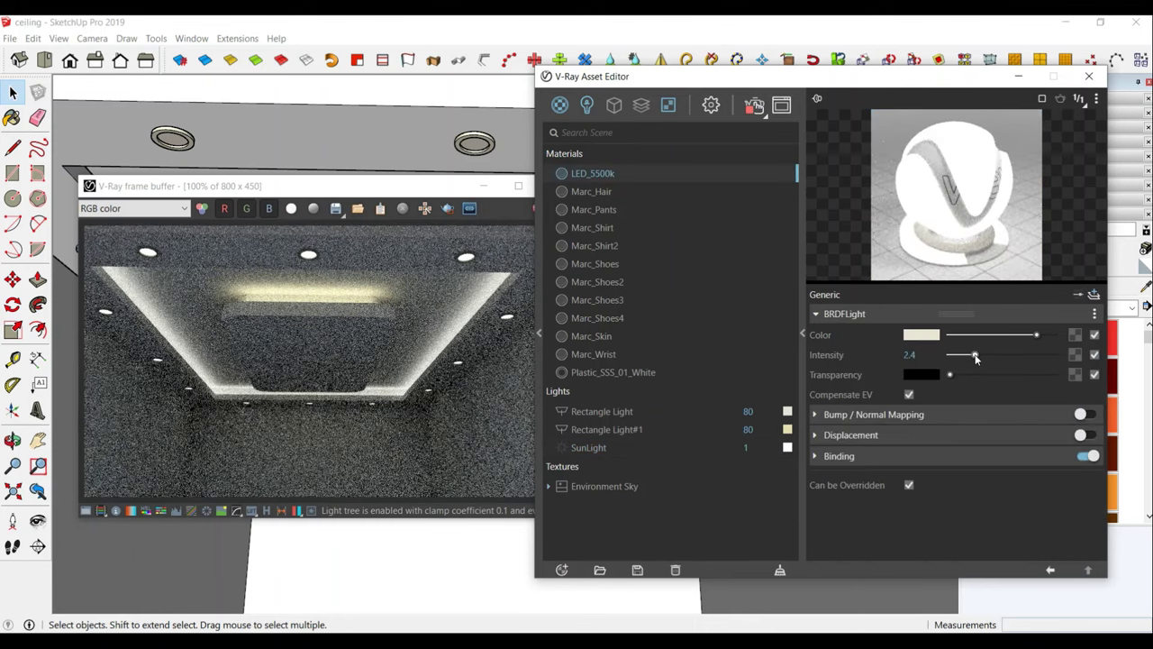
{"action": "left_click", "coordinate": [975, 356]}
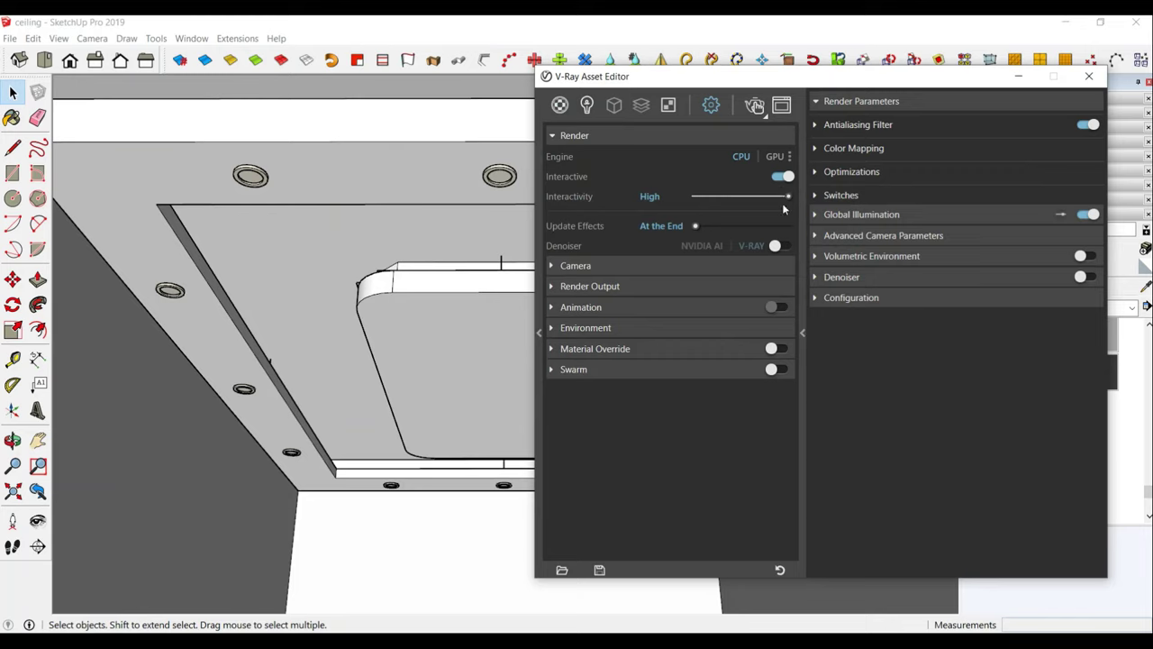
Set the render output image width to 1600, giving a height of 900
{"action": "left_click", "coordinate": [597, 285]}
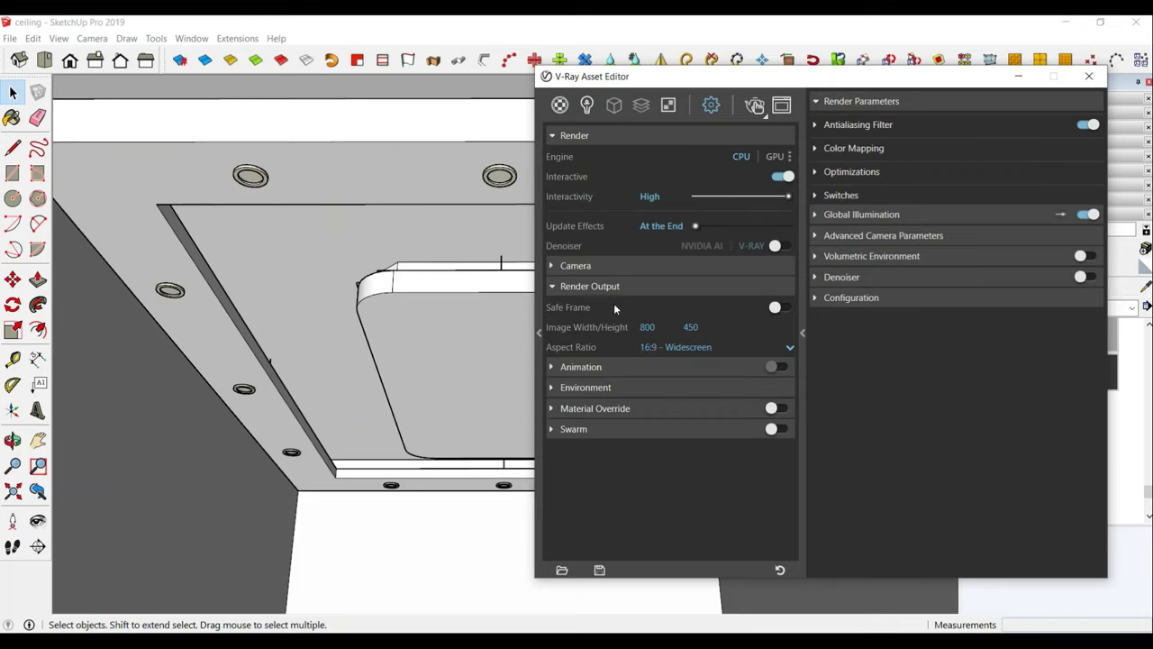
{"action": "left_click", "coordinate": [660, 329]}
{"action": "double_click", "coordinate": [660, 328]}
{"action": "type", "text": "00"}
{"action": "left_click", "coordinate": [849, 389]}
Render the false ceiling at 1600x900 in the V-Ray frame buffer
{"action": "left_click", "coordinate": [560, 105]}
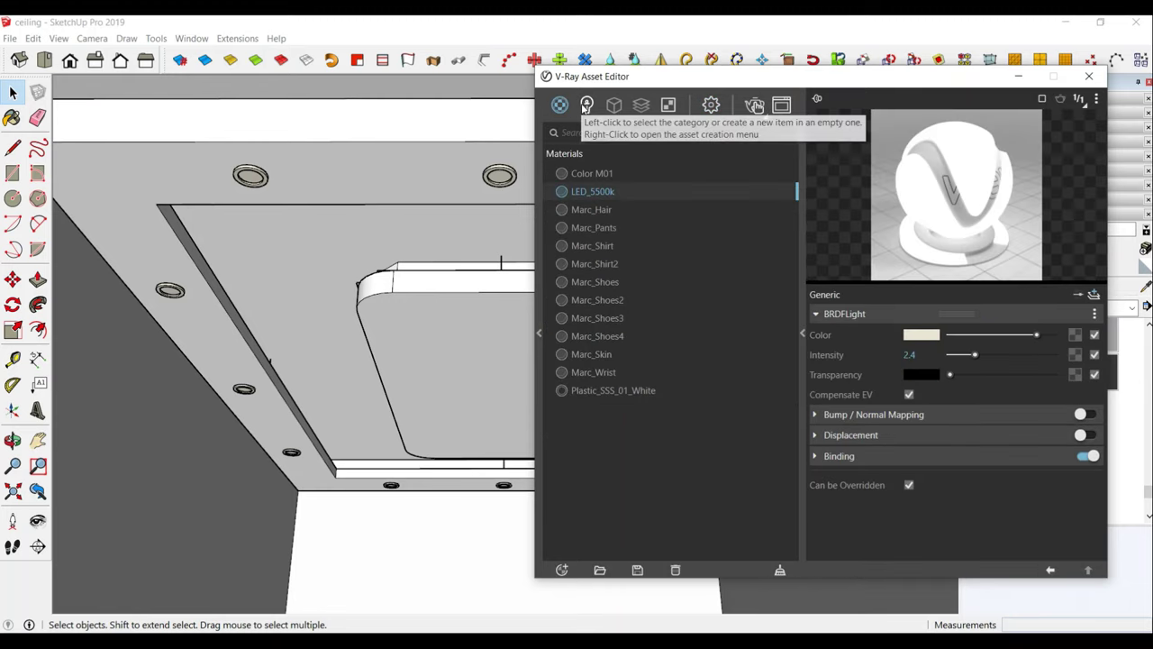
{"action": "left_click", "coordinate": [755, 106]}
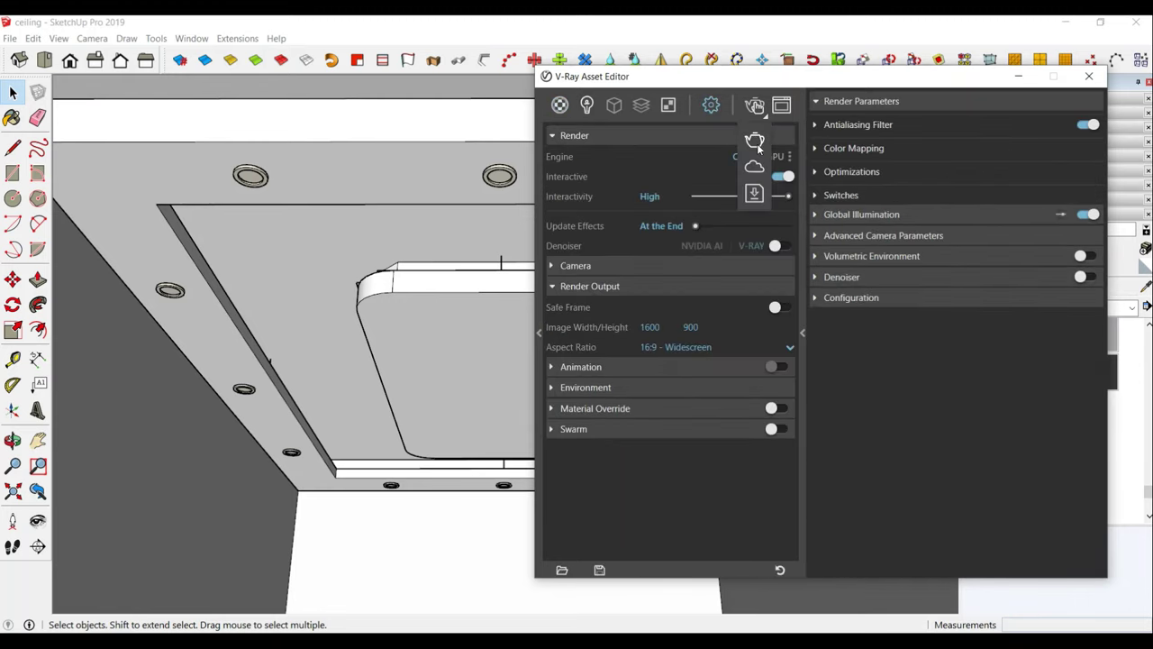
{"action": "left_click", "coordinate": [755, 142]}
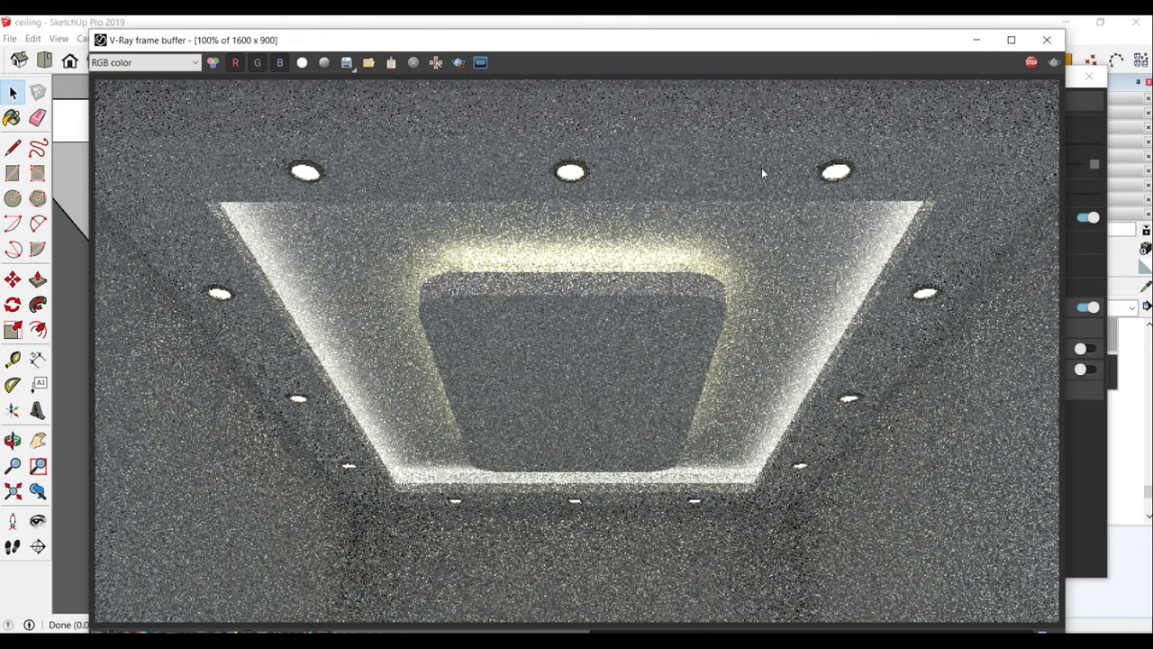
{"action": "left_click_drag", "start_coordinate": [672, 44], "coordinate": [676, 33]}
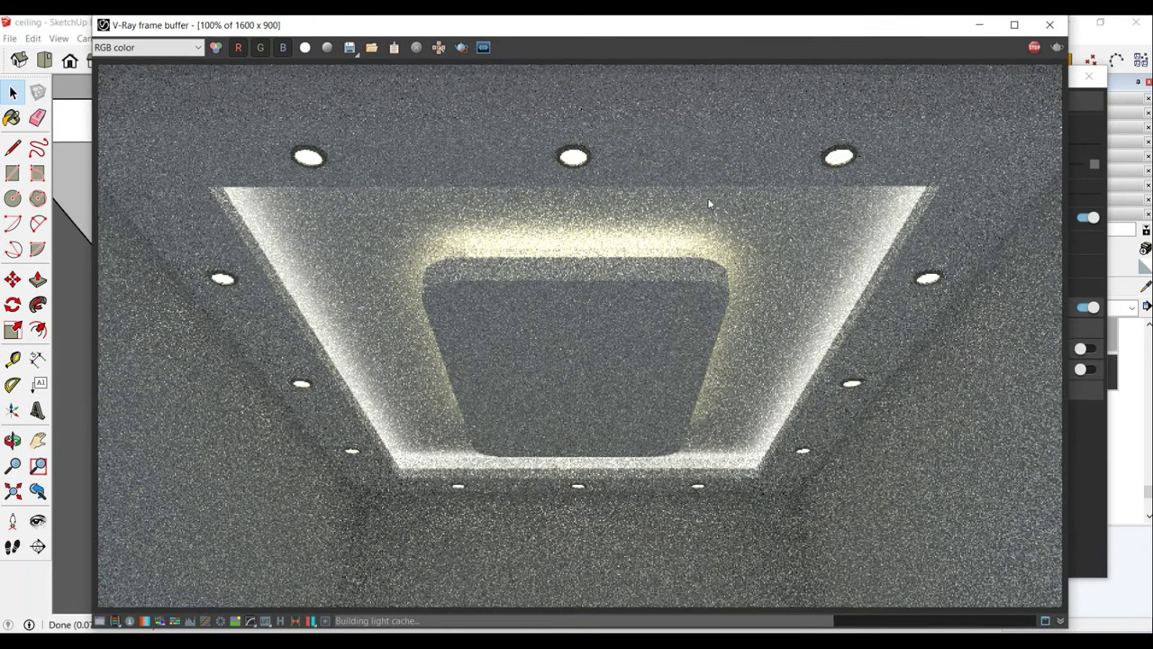